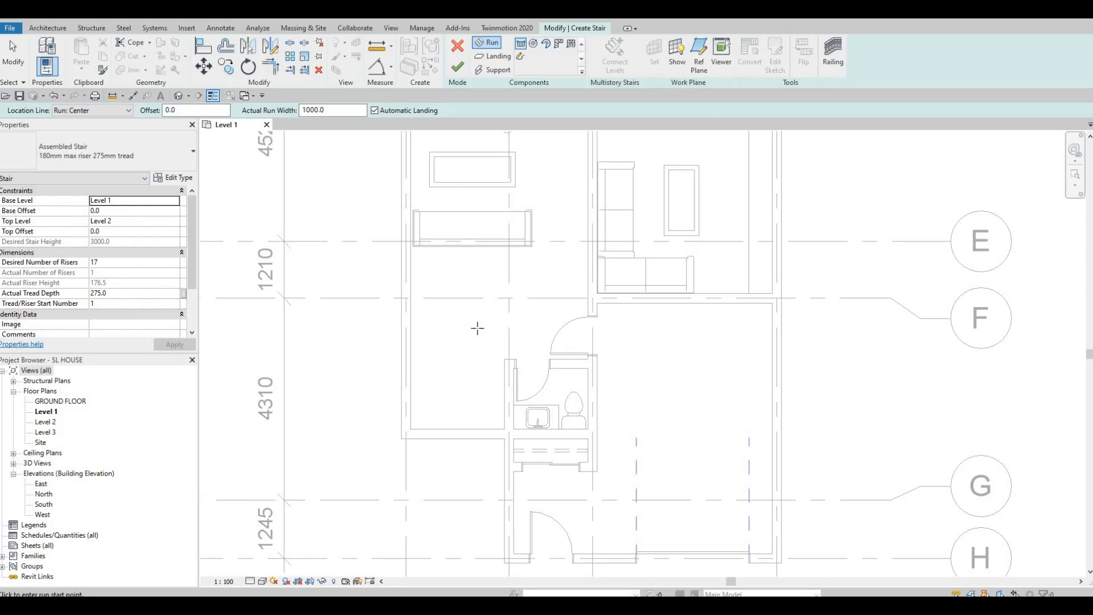
- Set the stair's desired number of risers to 16 and accept the riser height warning
left_click(120, 263)
type("8")
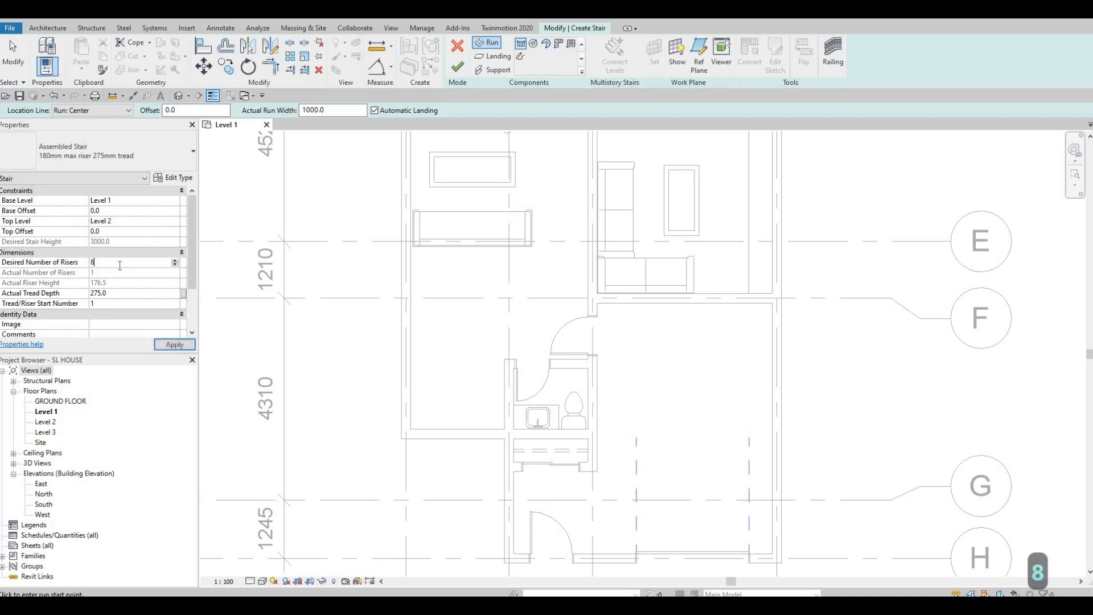
key("BackSpace")
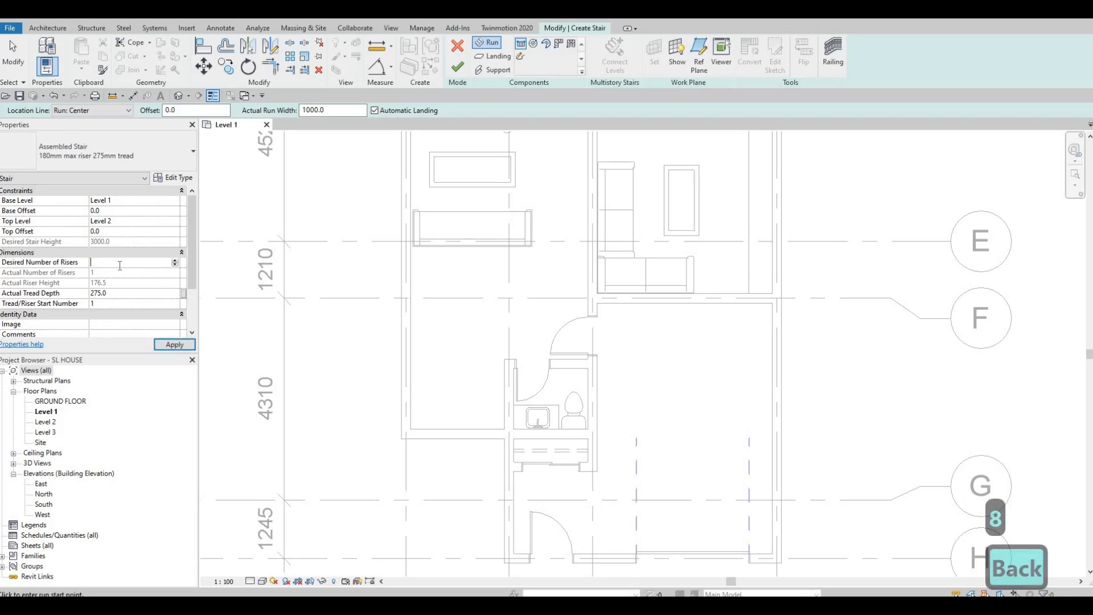
type("16")
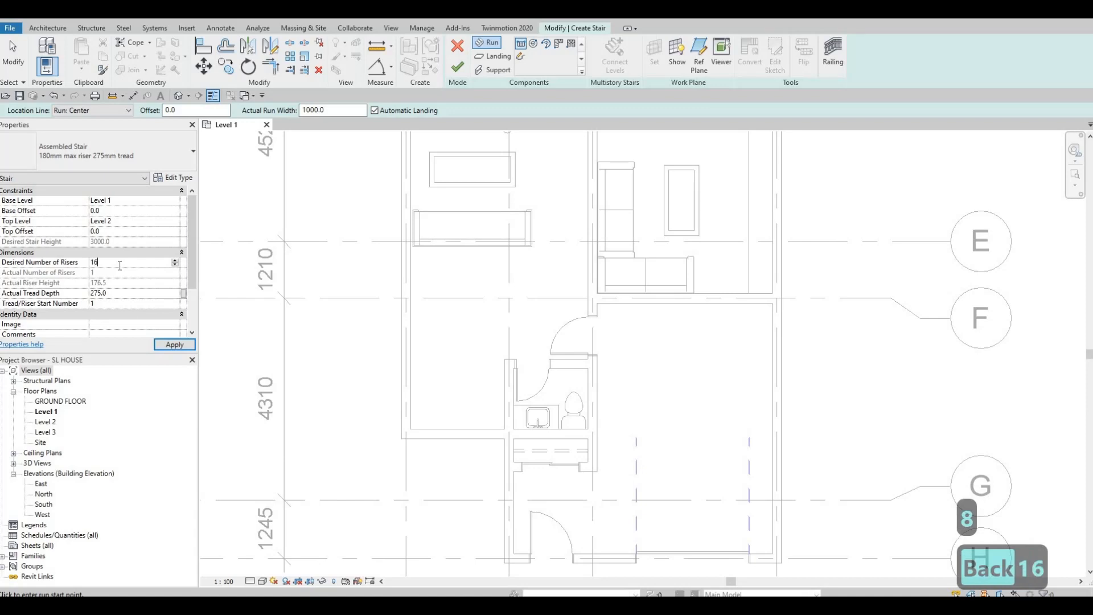
left_click(177, 346)
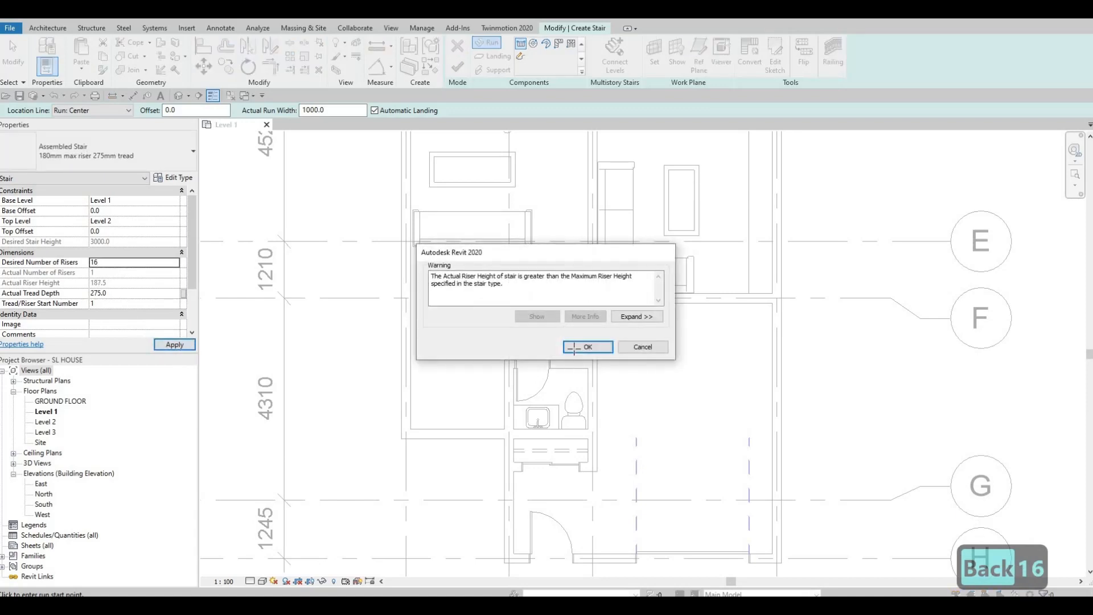
left_click(574, 348)
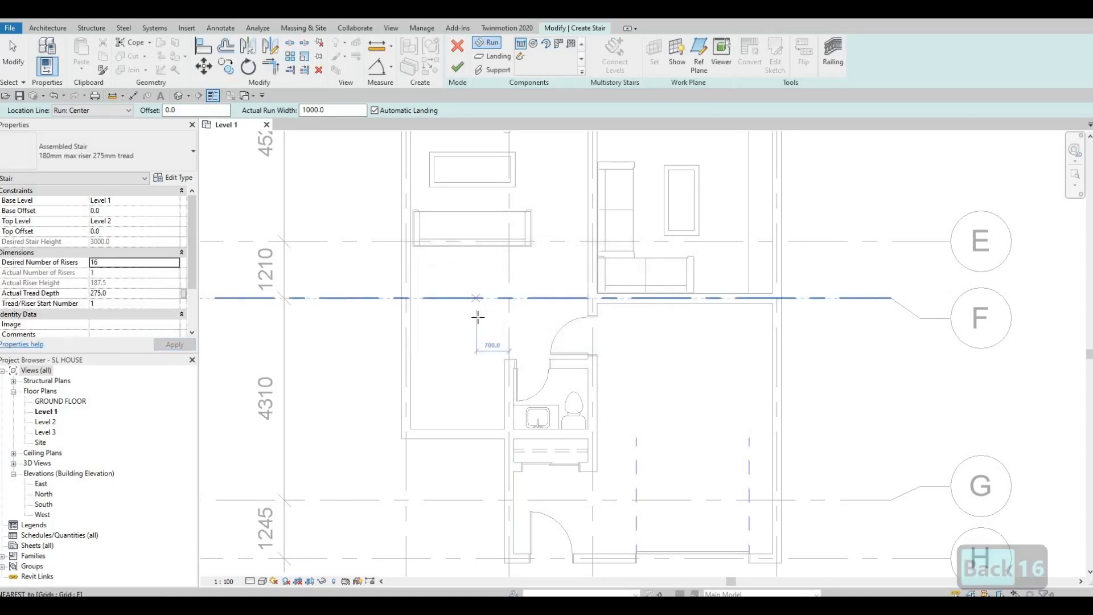
- Draw a U-shaped stair with two 1000 mm wide runs of eight risers joined by a landing beside the toilet, and finish it
left_click(477, 317)
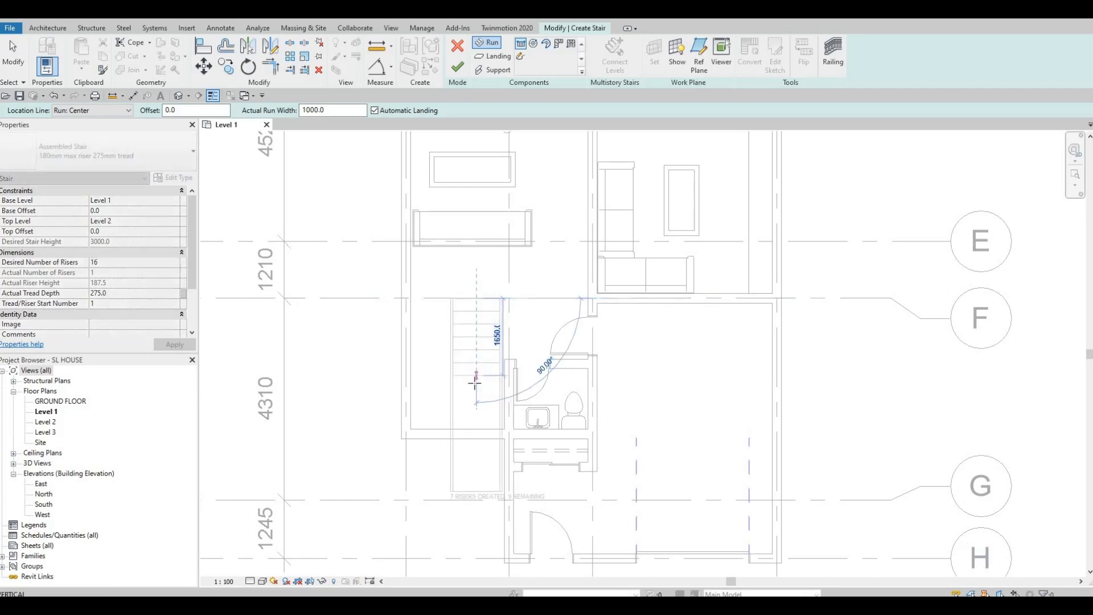
left_click(475, 387)
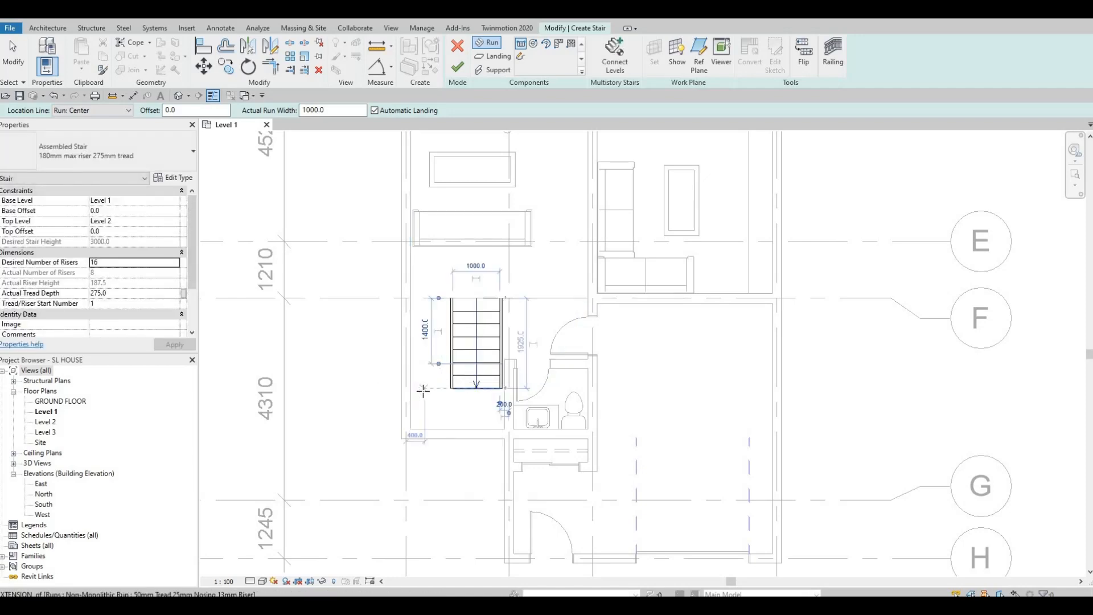
left_click(423, 390)
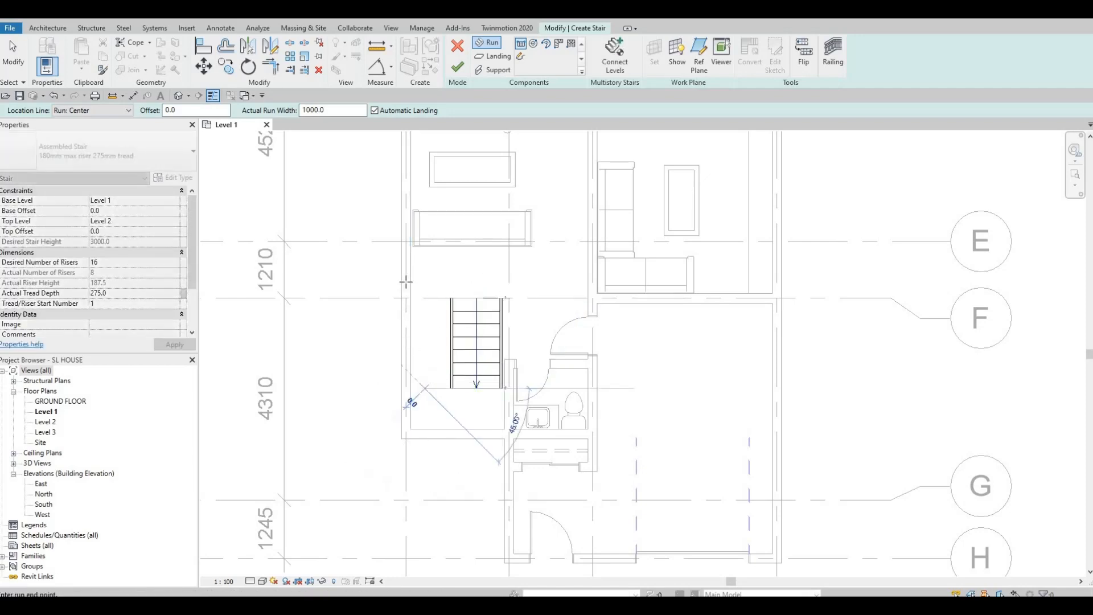
left_click(429, 213)
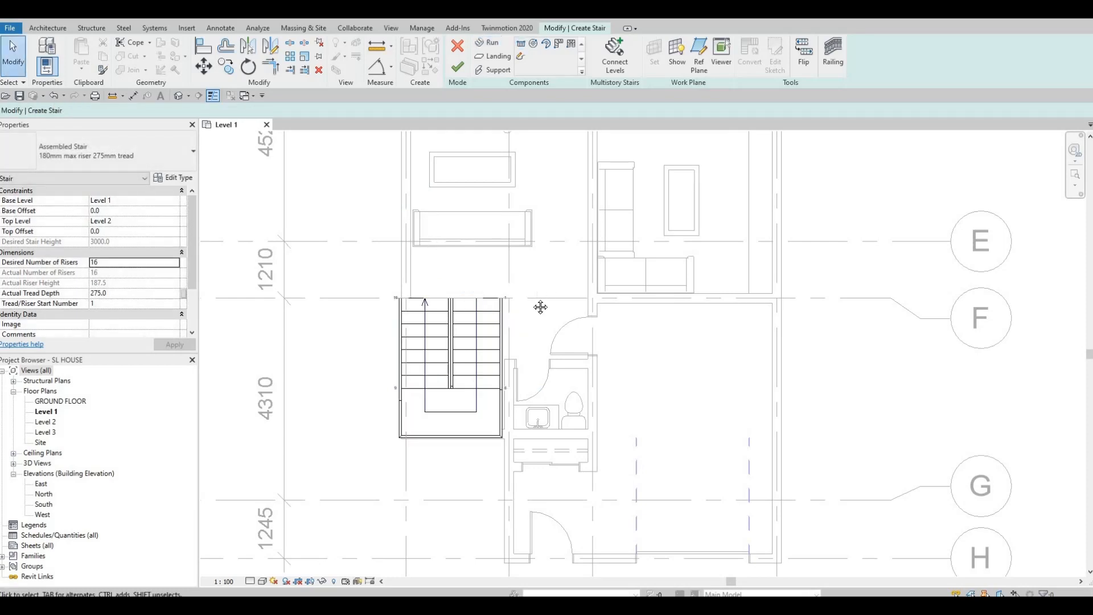
scroll(518, 311, "down", 2)
middle_click_drag(505, 348, 474, 403)
scroll(474, 403, "up", 3)
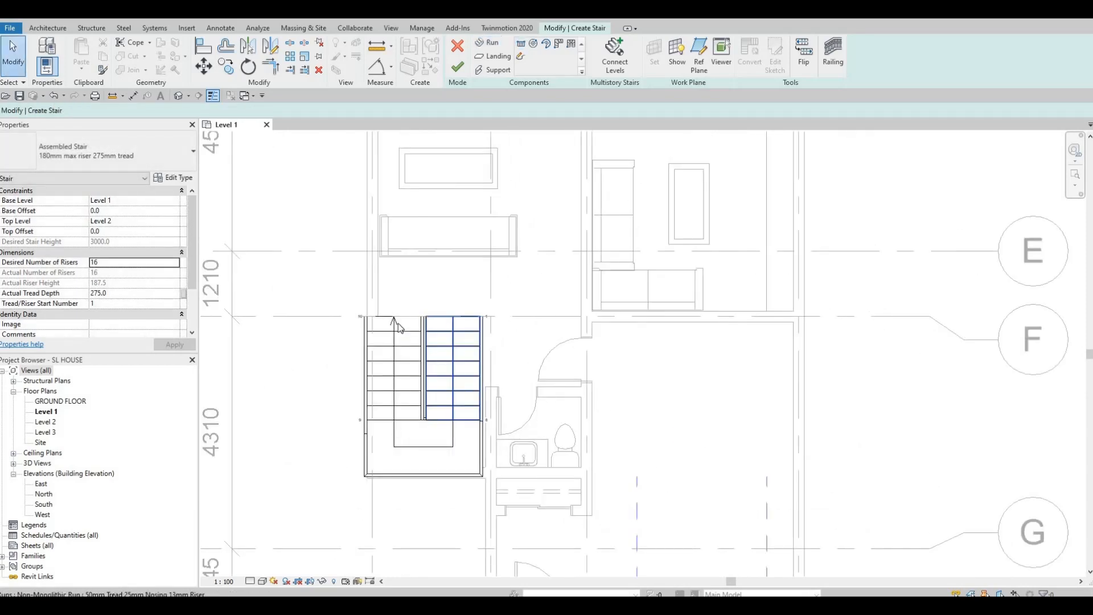
left_click(457, 67)
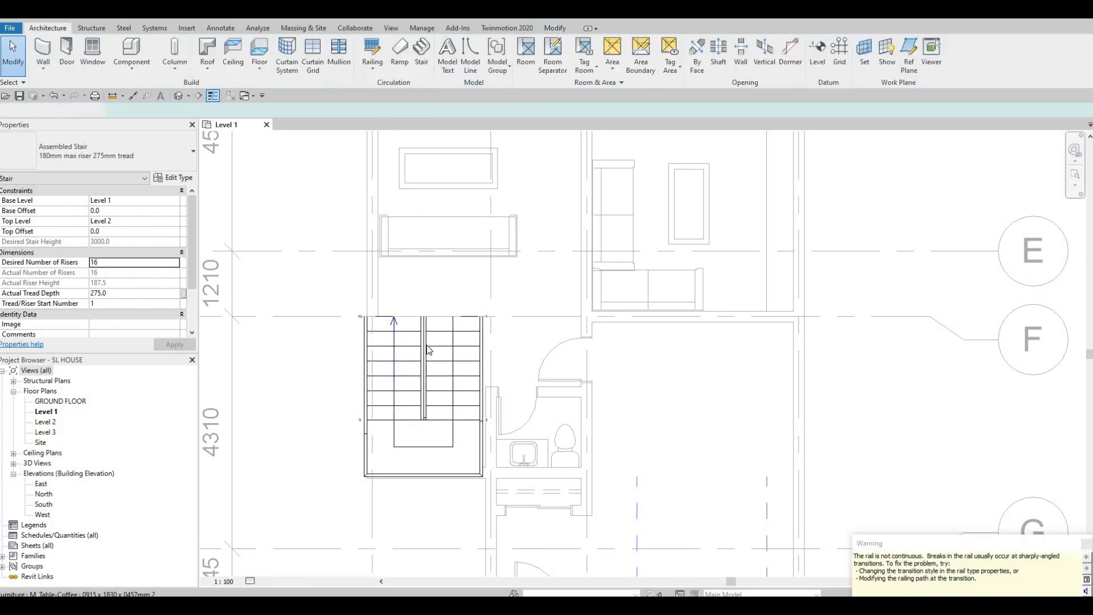
- Move the new stair up and to the right so that it clears the outer walls of the stairwell
key("Escape")
key("Escape")
scroll(457, 314, "up", 3)
left_click(453, 308)
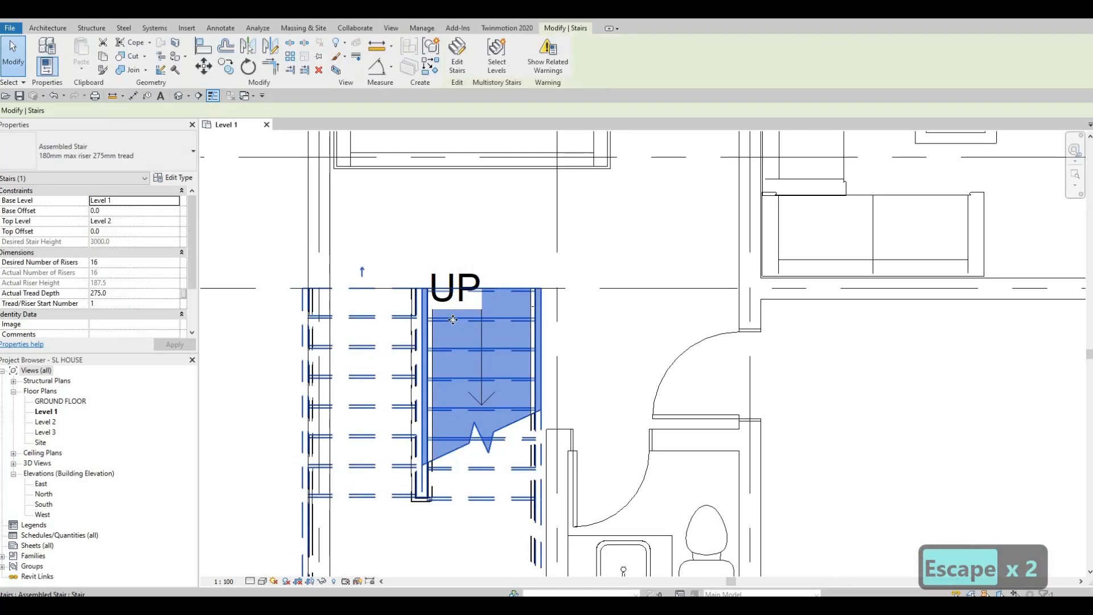
scroll(461, 290, "down", 2)
left_click_drag(464, 289, 474, 253)
key("Escape")
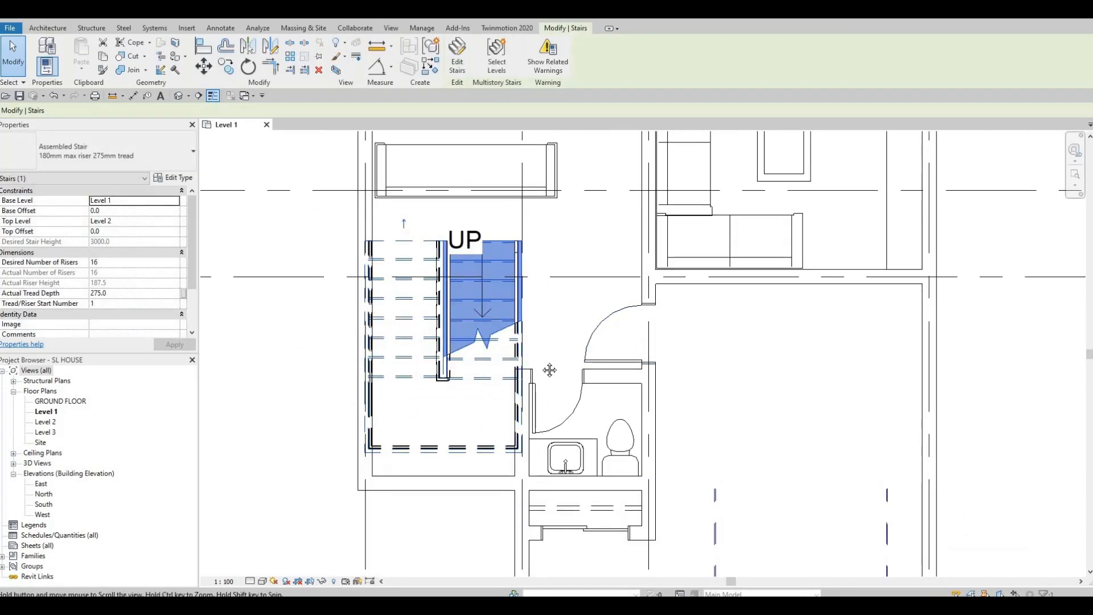
scroll(552, 371, "down", 1)
left_click(433, 442)
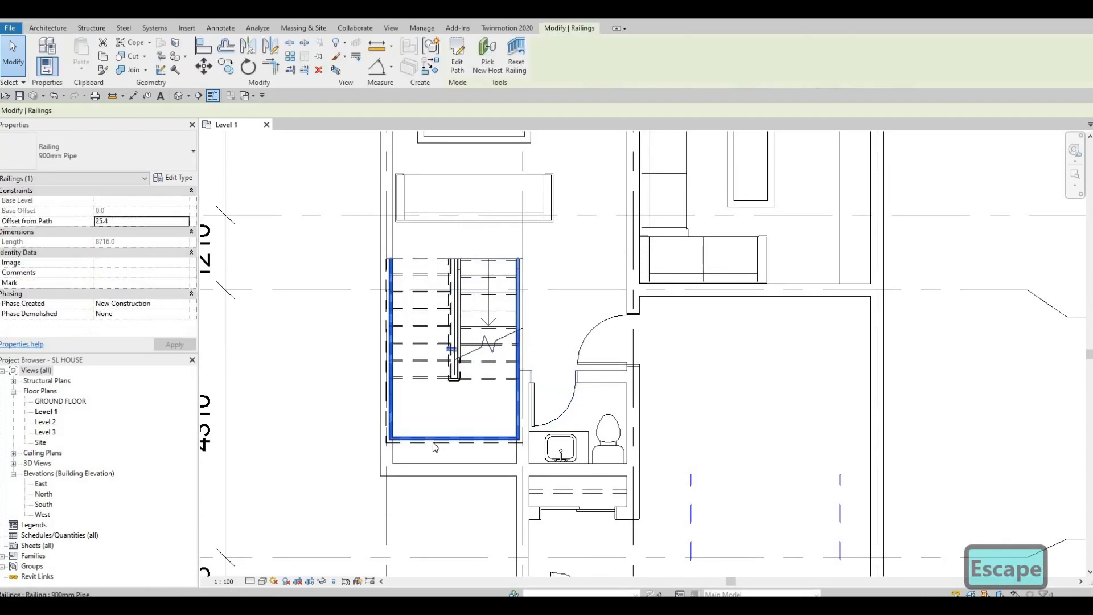
key("Down")
key("Down")
key("Down")
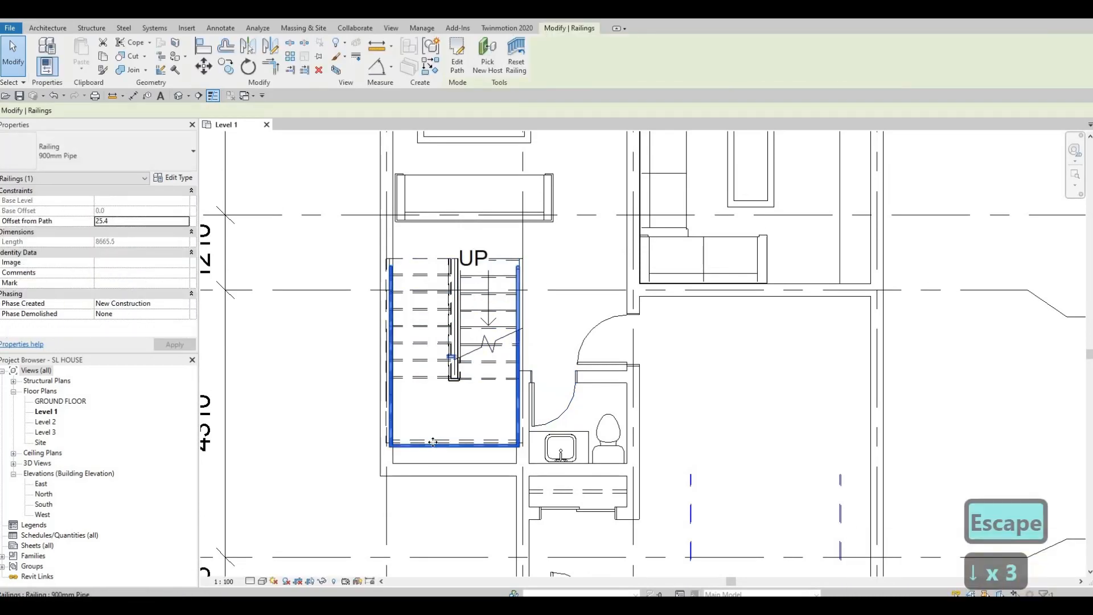
key("Right")
key("ctrl+z")
key("ctrl+z")
key("ctrl+z")
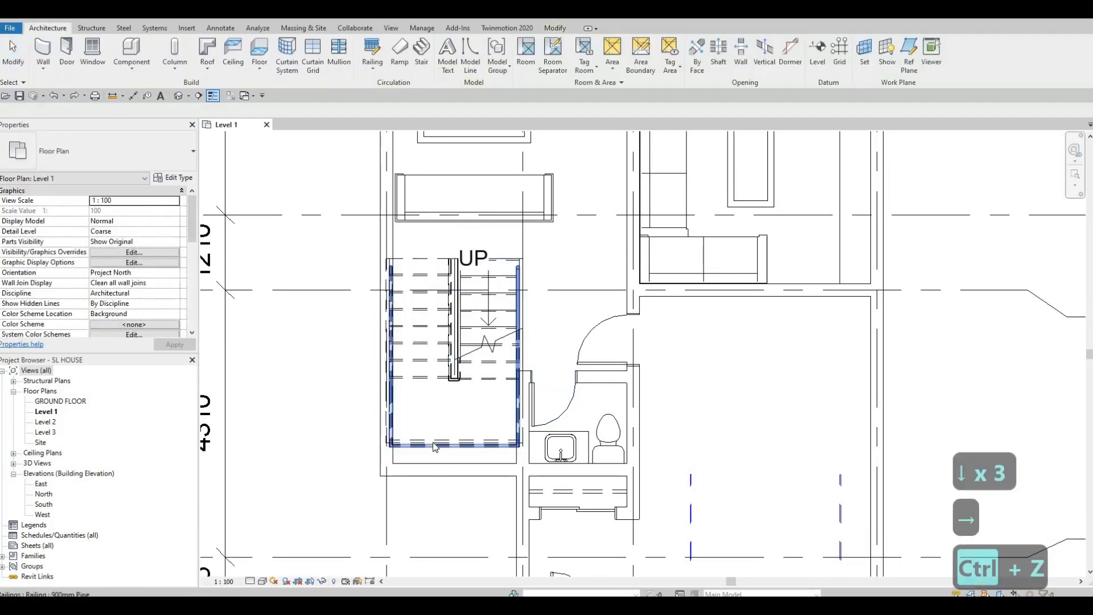
key("Escape")
key("Escape")
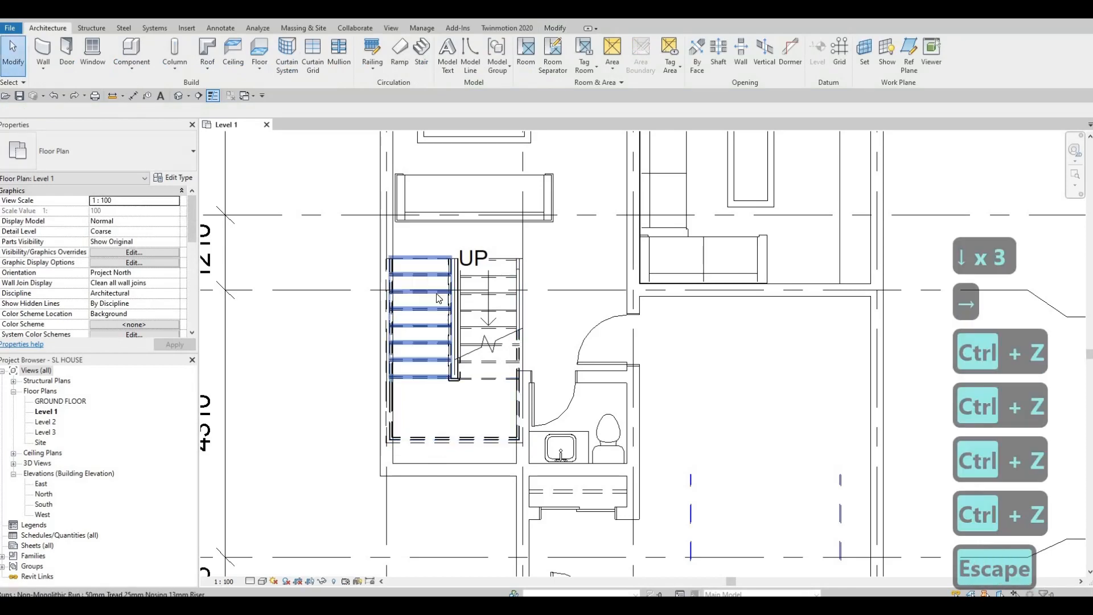
- Nudge the stair down by ten increments so that its landing meets the stairwell's lower wall
left_click(439, 298)
key("Down")
key("Down")
key("Down")
key("Down")
key("Down")
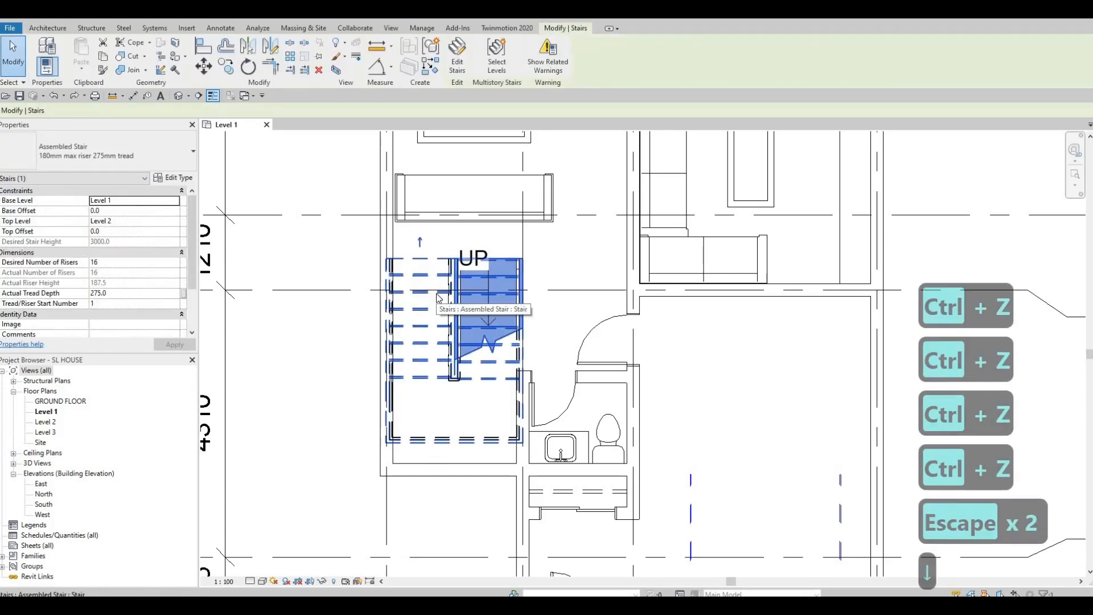
key("Down")
key("Down")
key("Down")
key("Down")
key("Down")
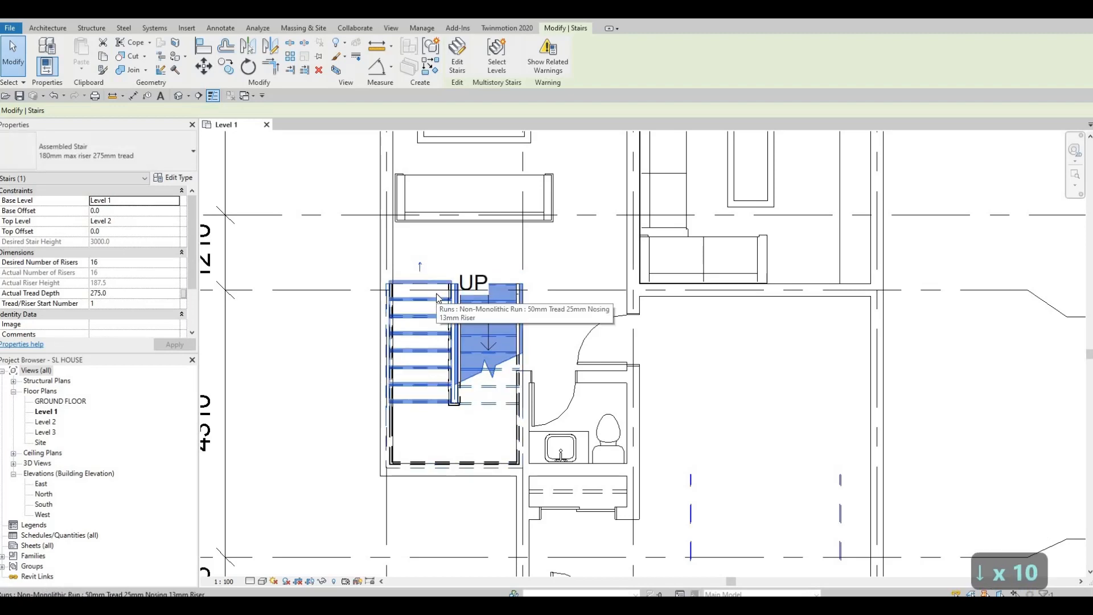
key("Escape")
key("Escape")
key("Escape")
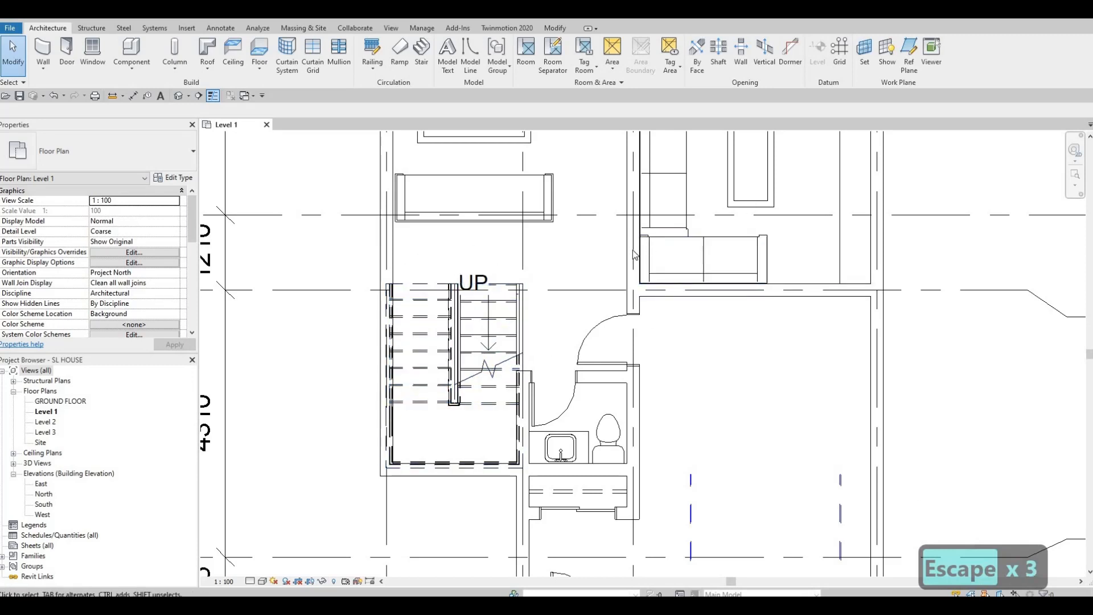
- Look over the whole Level 1 floor plan, from the stair and living areas to the rear rooms and the garage
middle_click_drag(599, 221, 495, 300)
key("Escape")
scroll(561, 303, "down", 1)
middle_click_drag(570, 301, 542, 402)
scroll(558, 303, "down", 3)
scroll(550, 350, "down", 1)
scroll(520, 308, "down", 1)
middle_click_drag(520, 309, 510, 385)
middle_click_drag(528, 283, 568, 208)
scroll(532, 208, "up", 1)
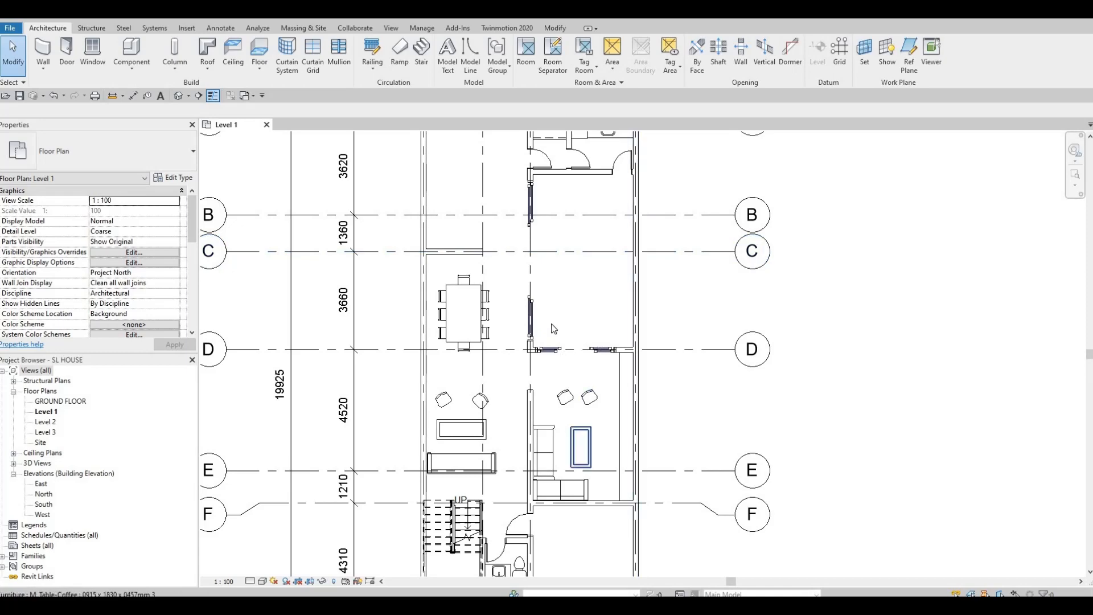
middle_click_drag(403, 446, 415, 339)
scroll(555, 353, "down", 1)
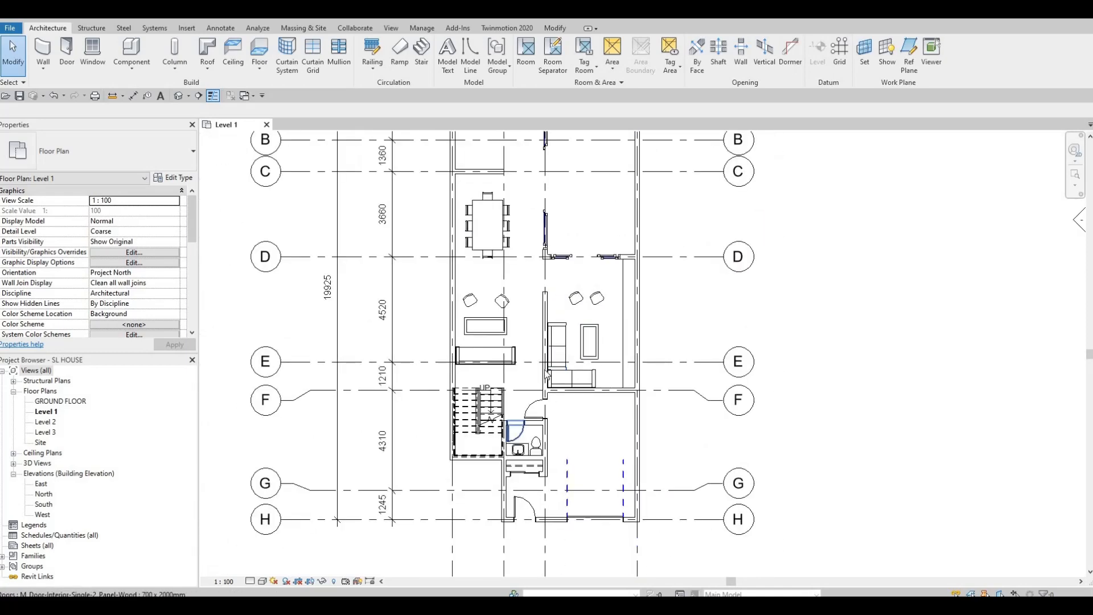
middle_click_drag(555, 353, 538, 369)
scroll(538, 370, "down", 1)
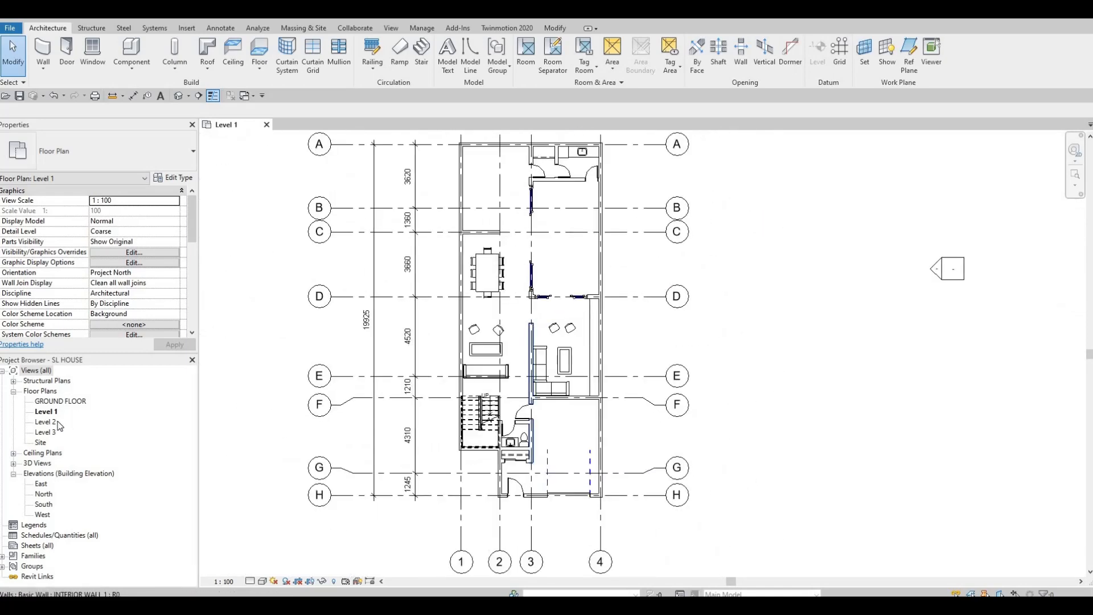
- Examine the levels and front doors in the South elevation and return to the Level 1 floor plan
double_click(46, 504)
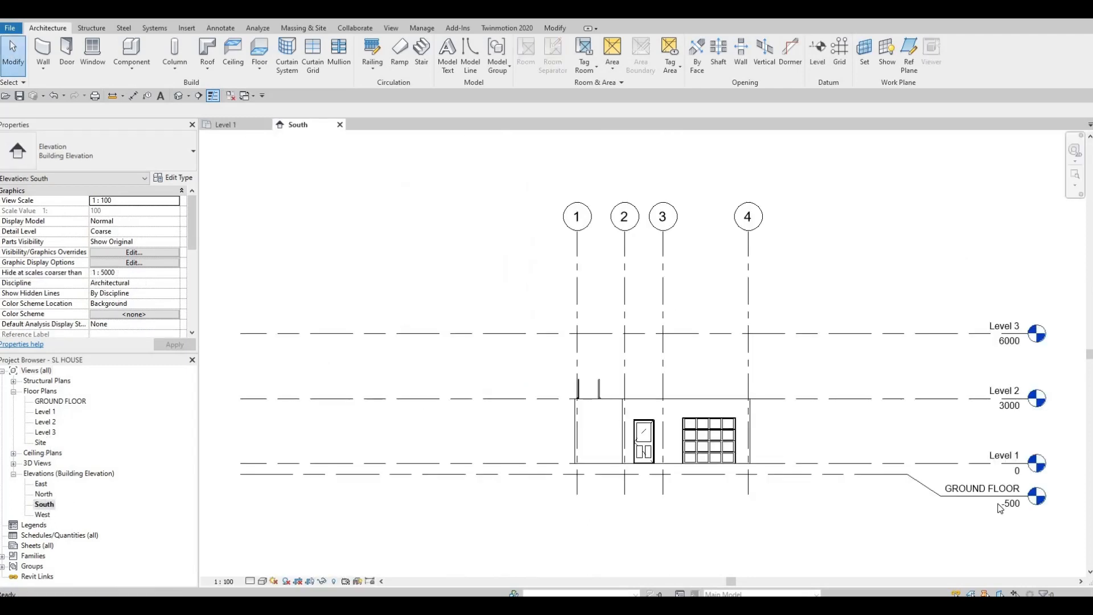
scroll(909, 467, "up", 1)
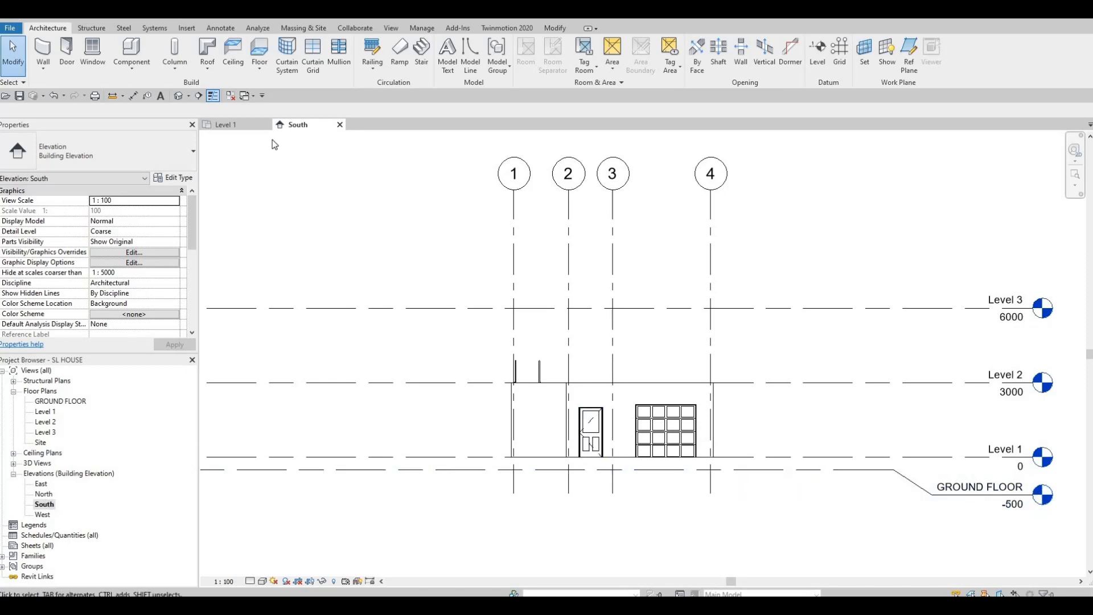
left_click(244, 129)
middle_click_drag(546, 223, 508, 314)
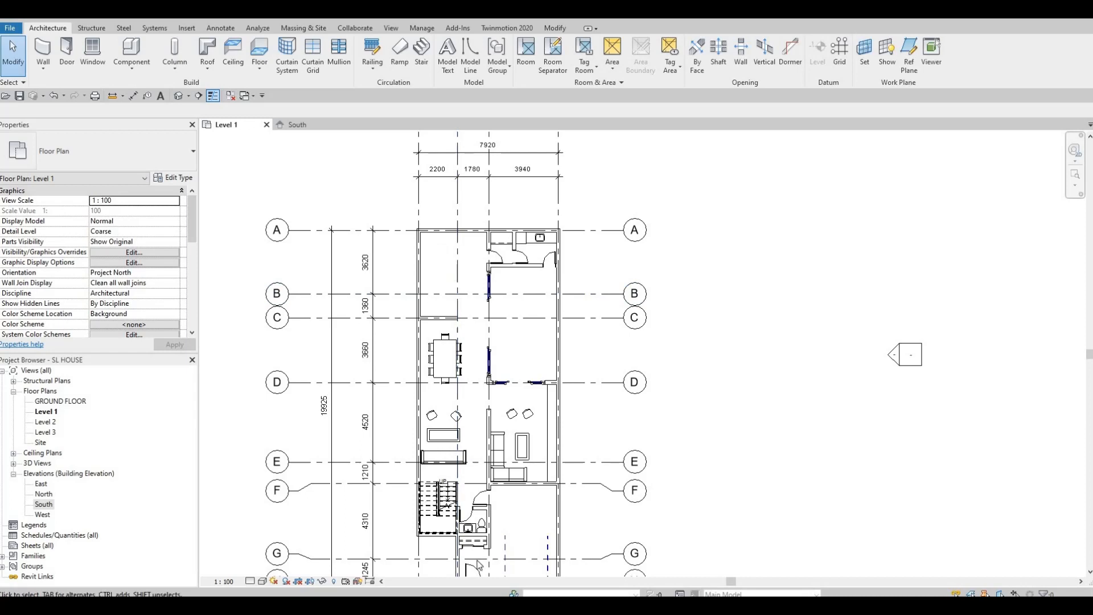
middle_click_drag(521, 330, 503, 290)
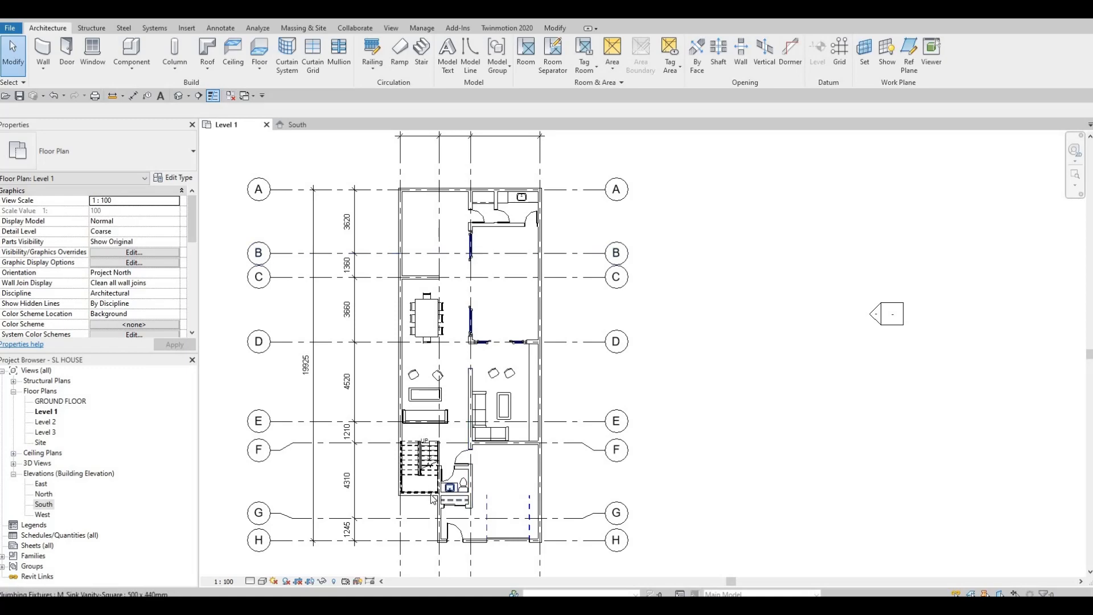
- Assign the garage door on grid H to the GROUND FLOOR level
scroll(445, 488, "up", 2)
scroll(476, 359, "up", 4)
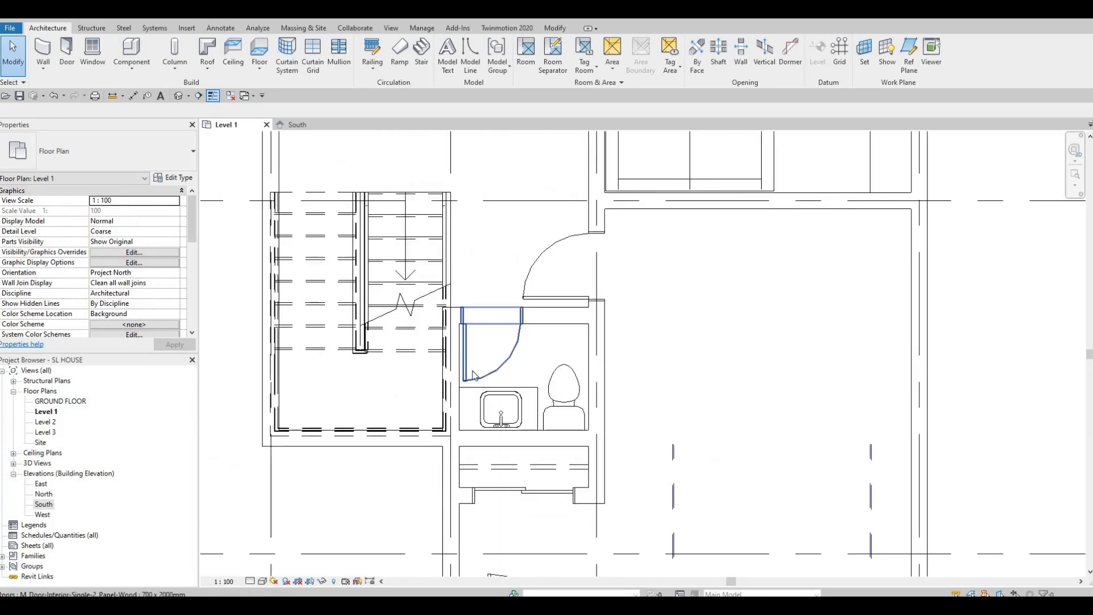
scroll(521, 357, "down", 4)
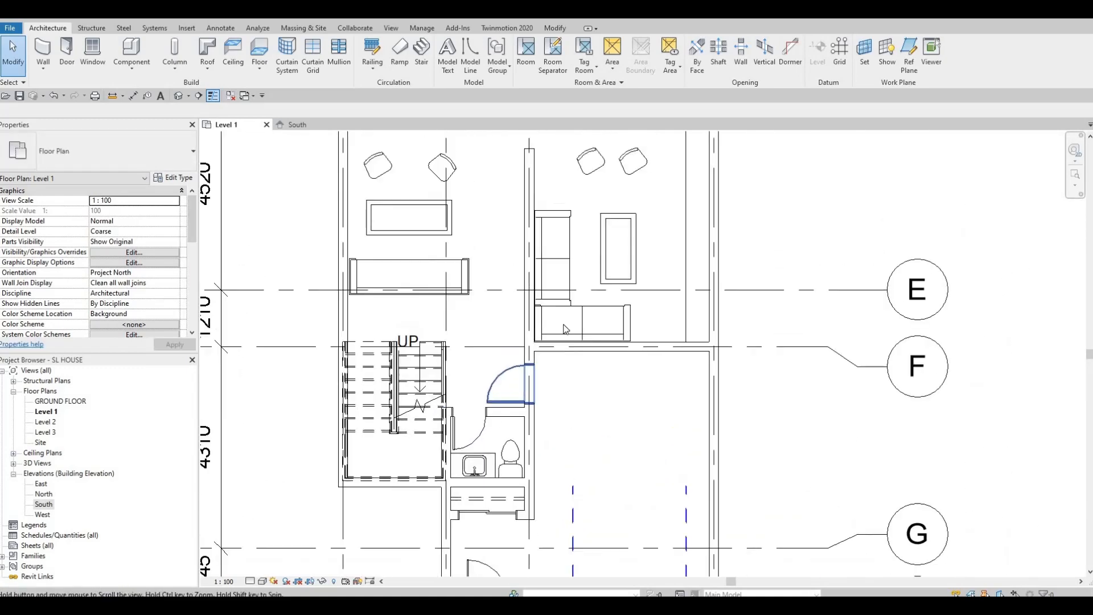
scroll(588, 419, "down", 2)
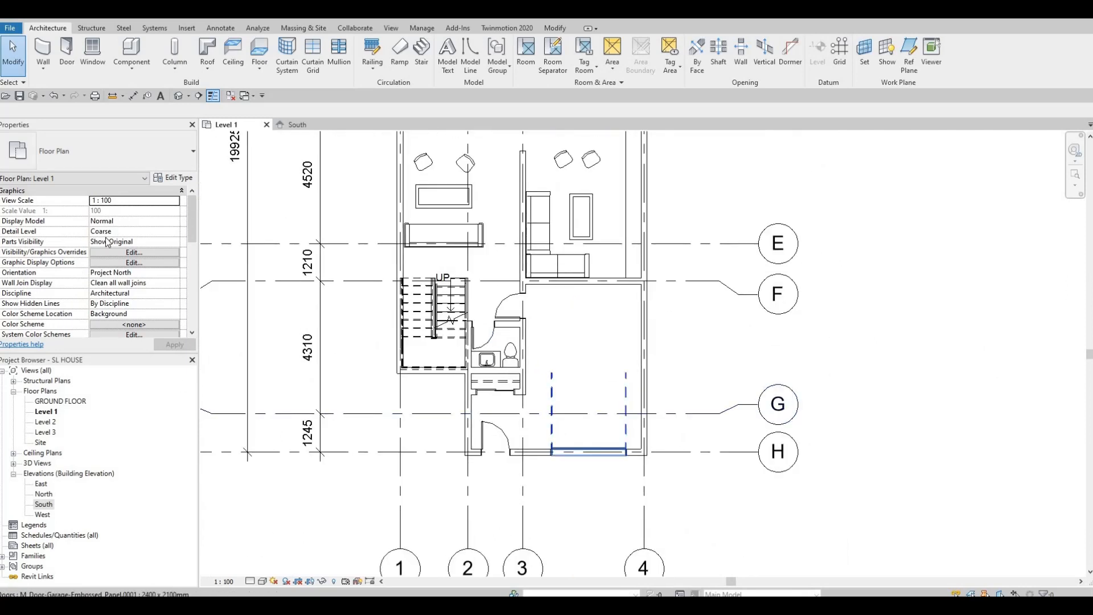
left_click(589, 451)
left_click(133, 201)
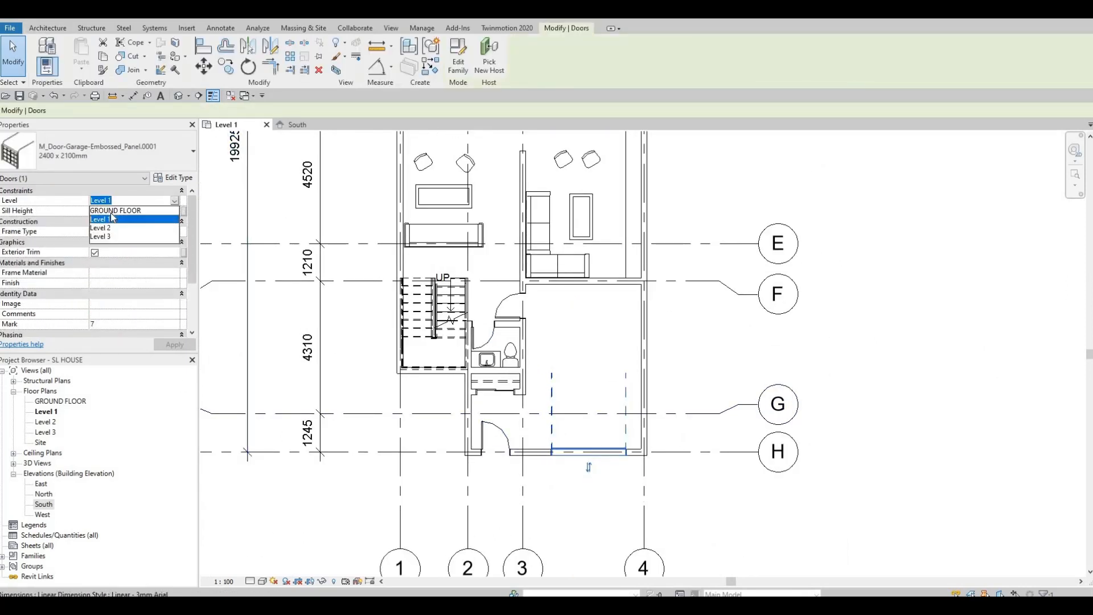
left_click(114, 211)
left_click(175, 345)
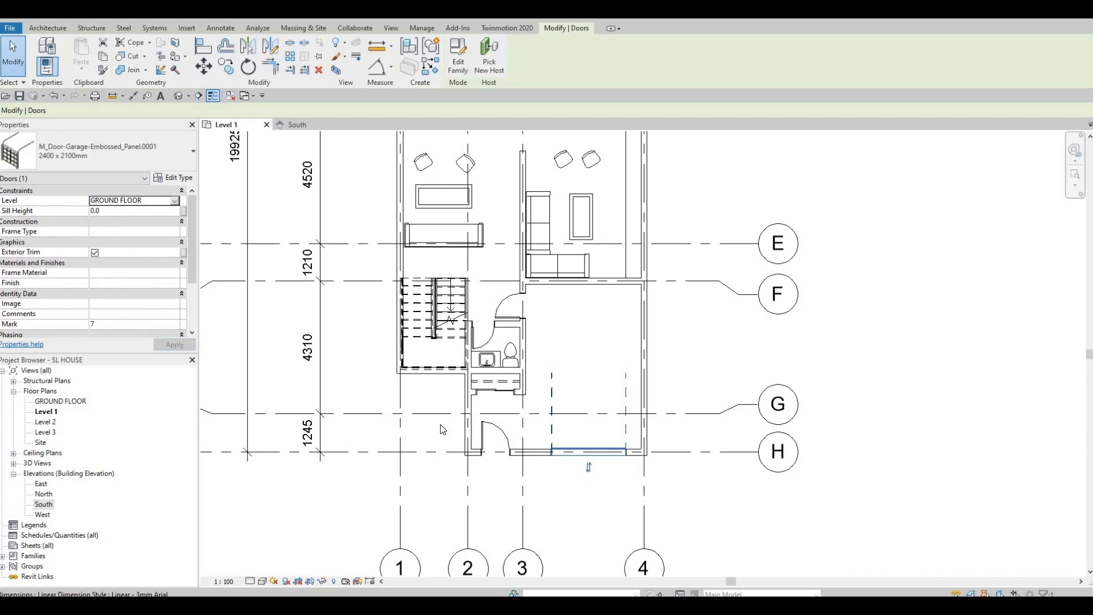
- Assign the single exterior entry door next to the garage to the GROUND FLOOR level and clear the selection
left_click(494, 438)
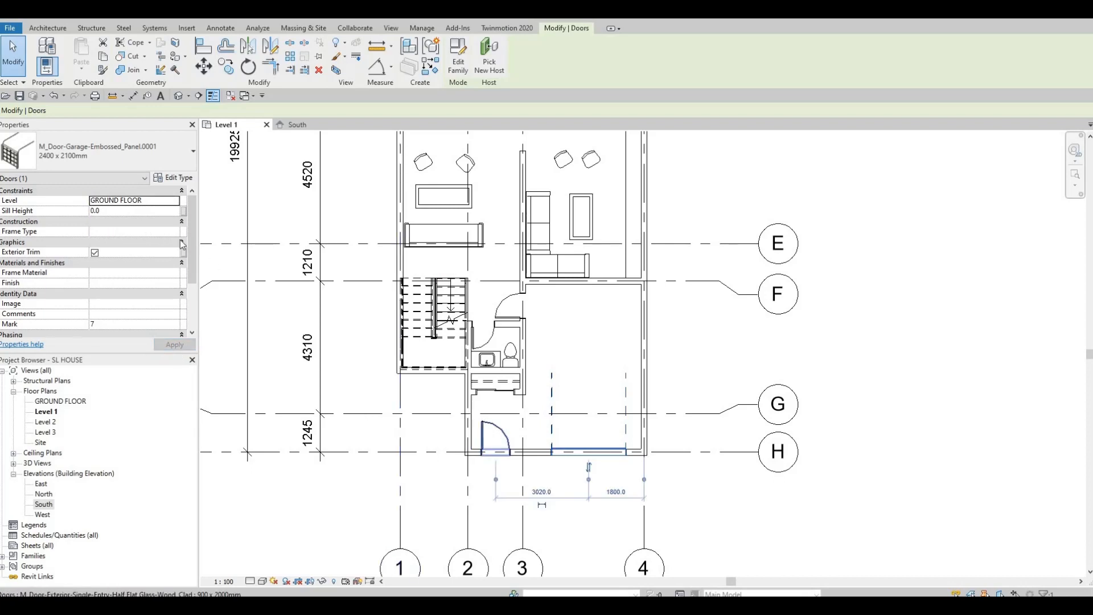
left_click(163, 200)
left_click(116, 210)
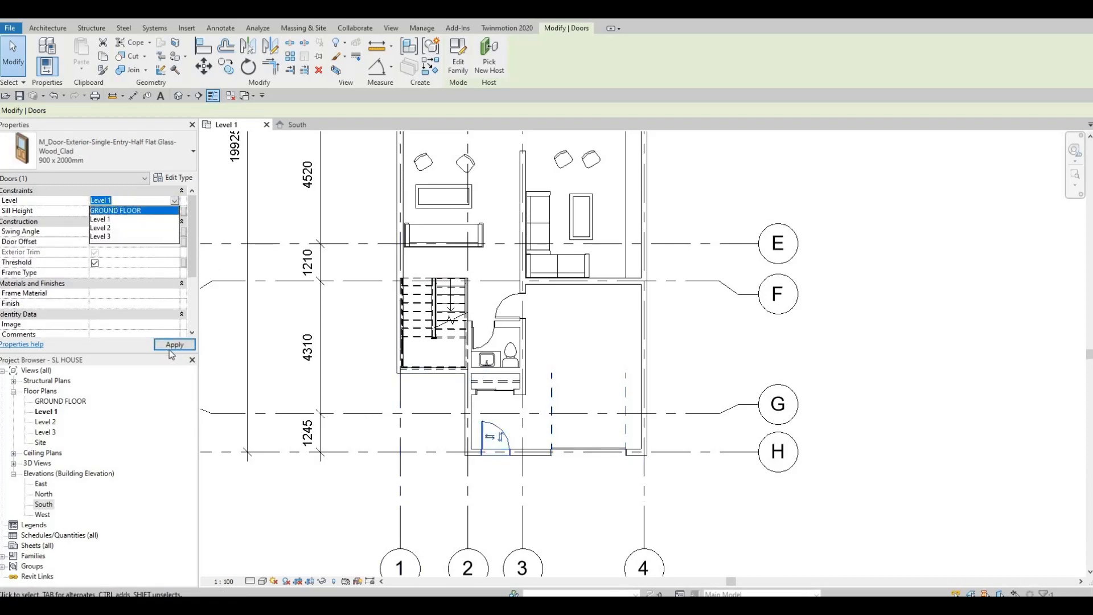
left_click(170, 348)
key("Escape")
key("Escape")
key("Escape")
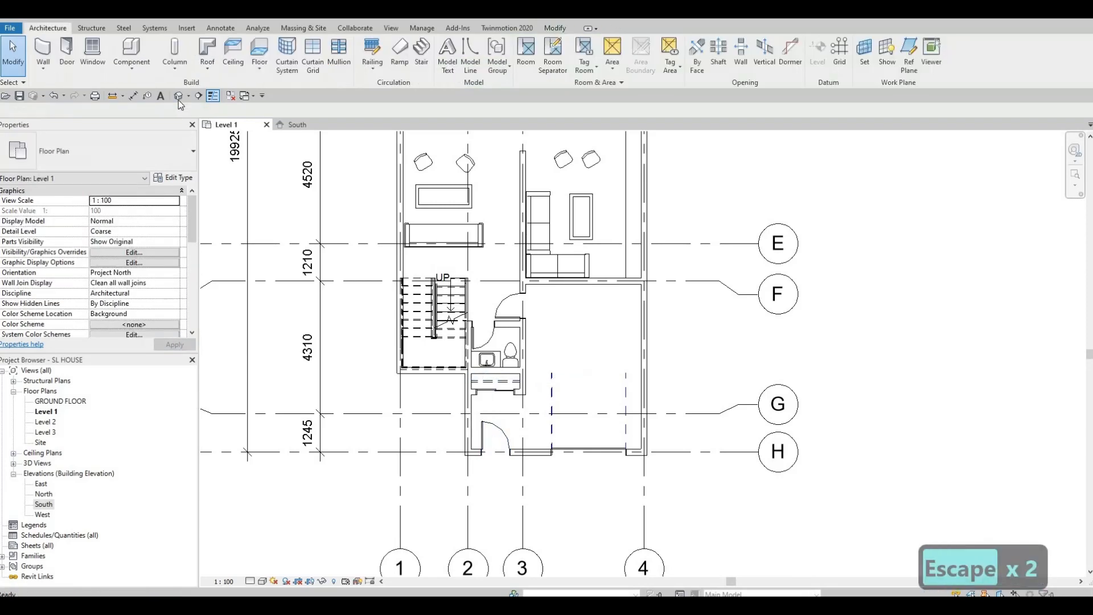
- Examine the model in the 3D view and the GROUND FLOOR plan, and return to the Level 1 floor plan
left_click(179, 95)
scroll(579, 411, "up", 3)
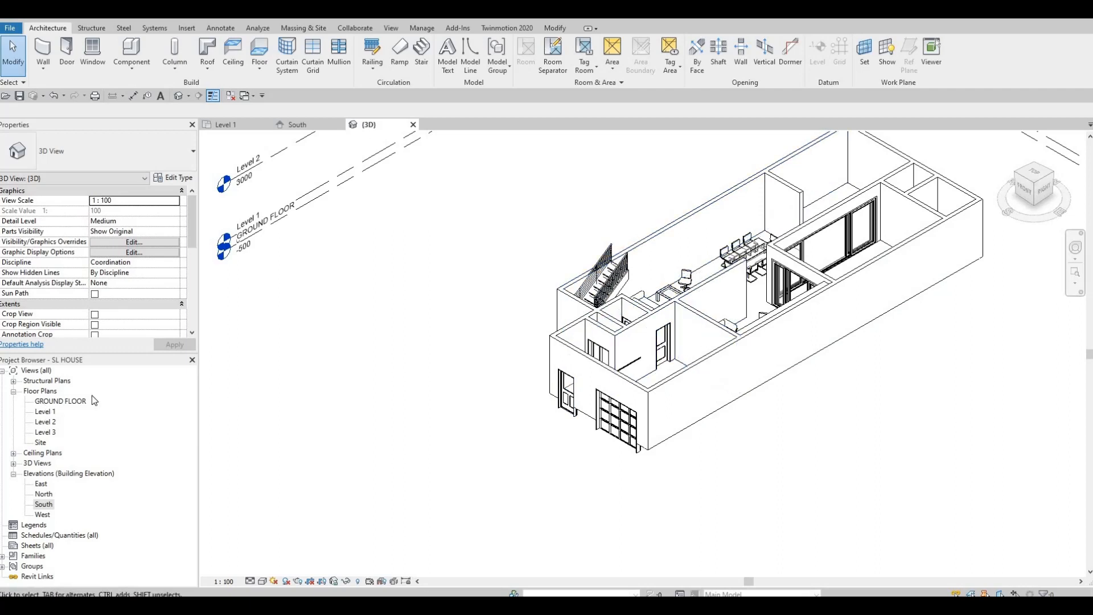
double_click(60, 401)
left_click(45, 411)
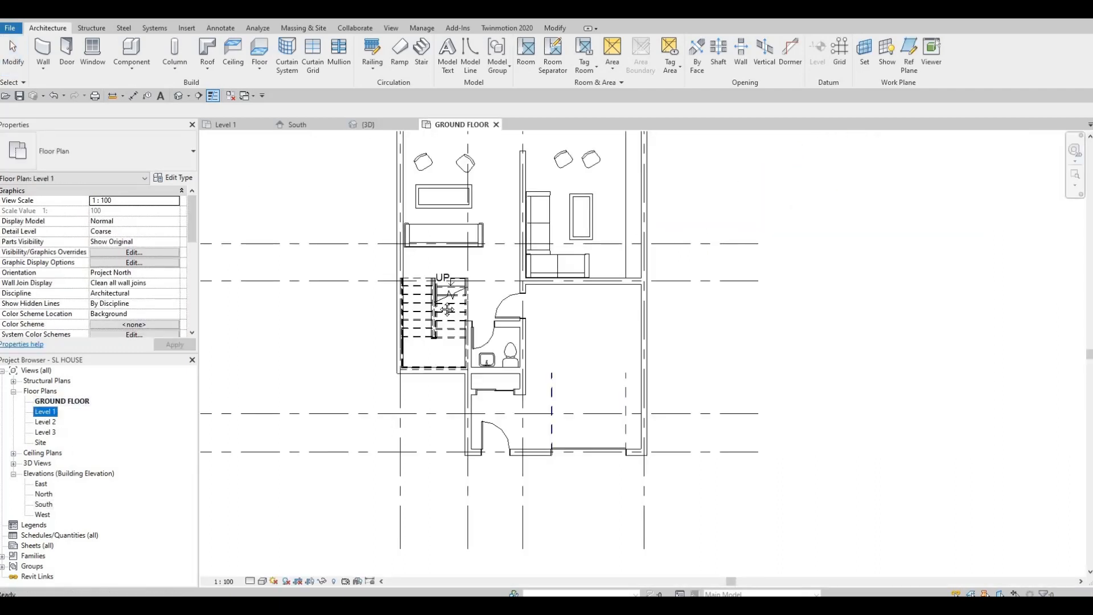
scroll(490, 265, "down", 1)
middle_click_drag(489, 265, 468, 364)
scroll(488, 256, "up", 1)
scroll(478, 259, "down", 3)
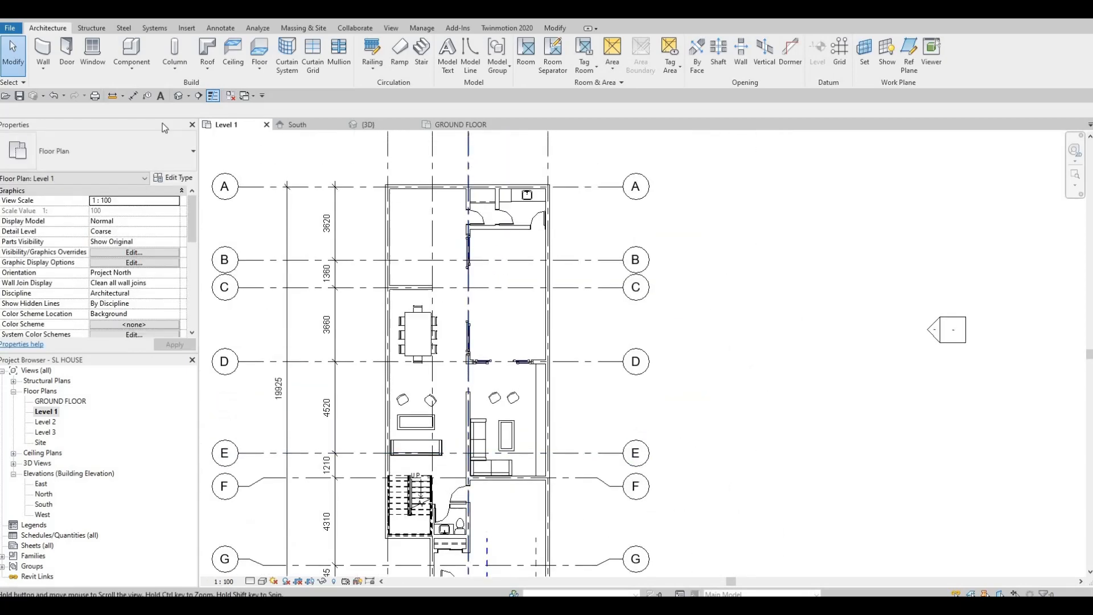
key("Escape")
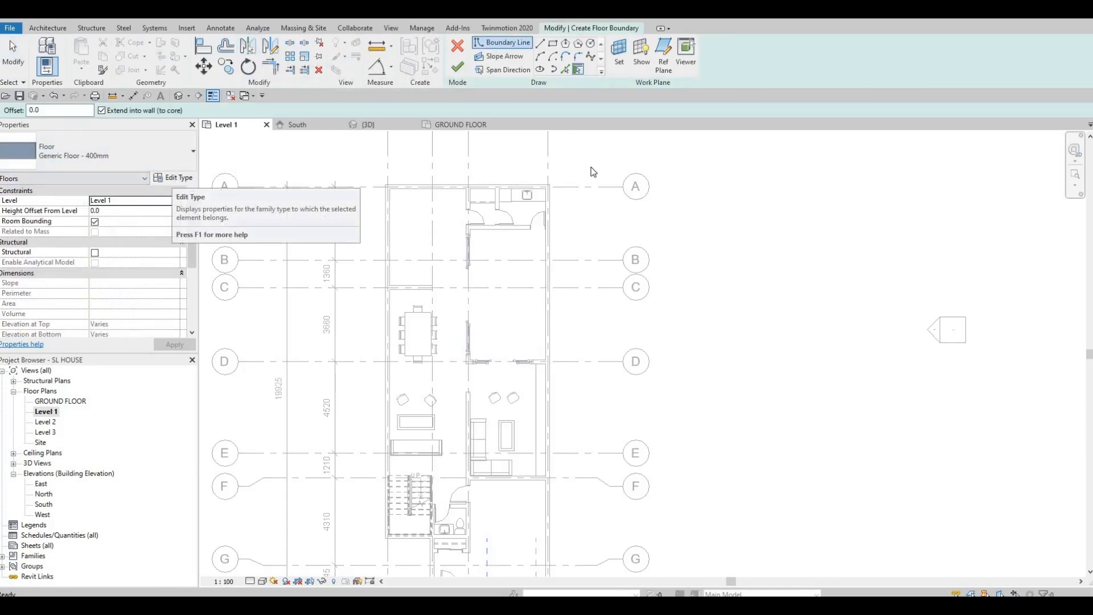
- For a new floor on Level 1, duplicate the Generic Floor - 400mm type as FLOOR 1
left_click(174, 178)
left_click(667, 134)
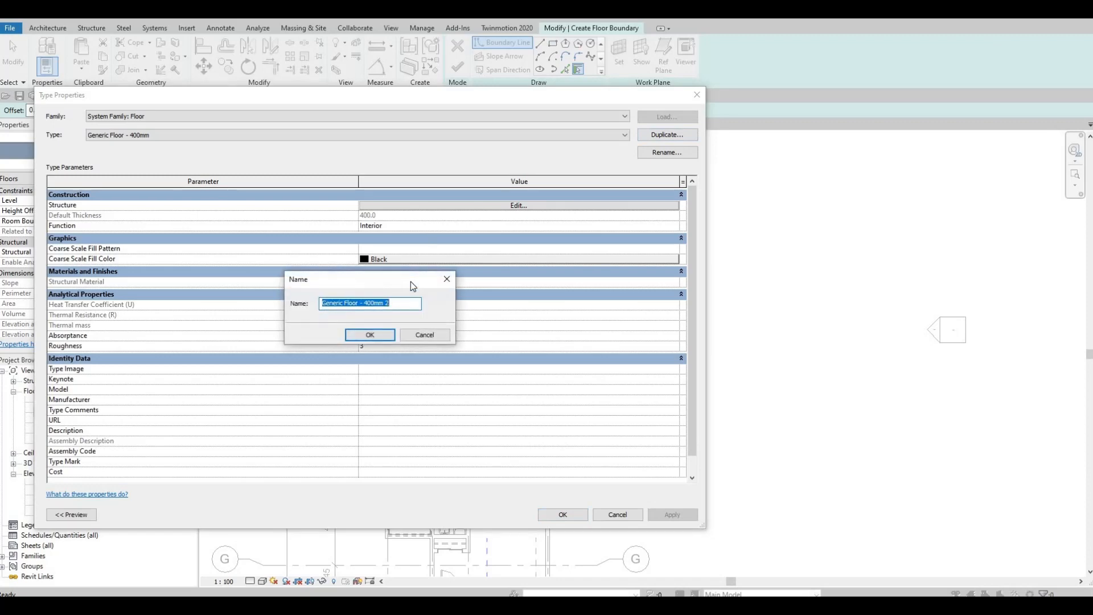
type("floor 1")
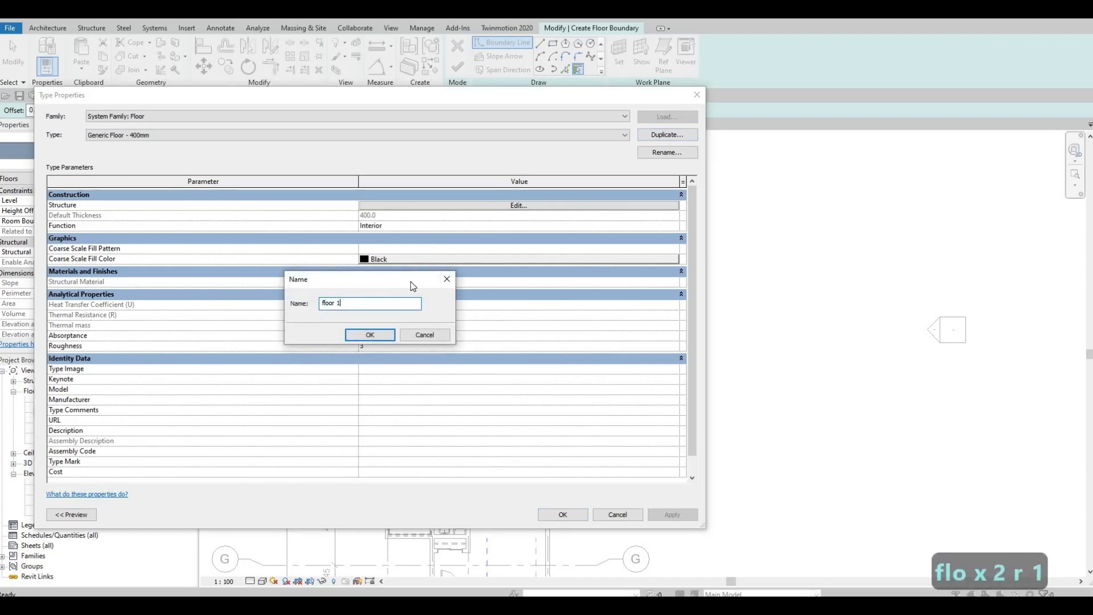
key("BackSpace")
key("BackSpace")
key("BackSpace")
key("BackSpace")
key("BackSpace")
key("BackSpace")
key("BackSpace")
key("BackSpace")
key("BackSpace")
key("BackSpace")
key("BackSpace")
key("BackSpace")
key("BackSpace")
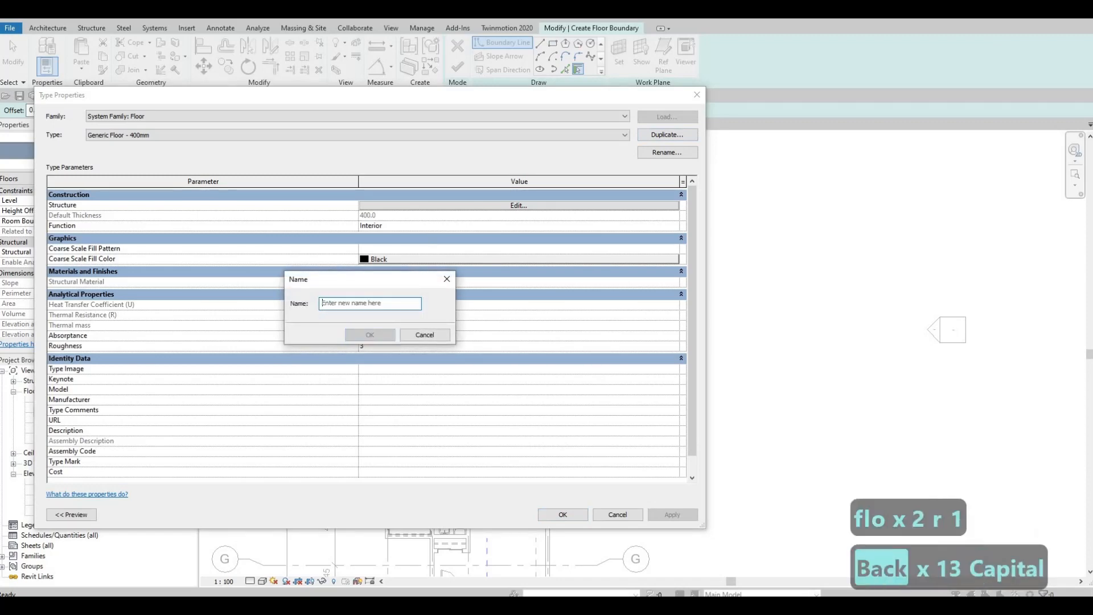
type("FLOOR 1")
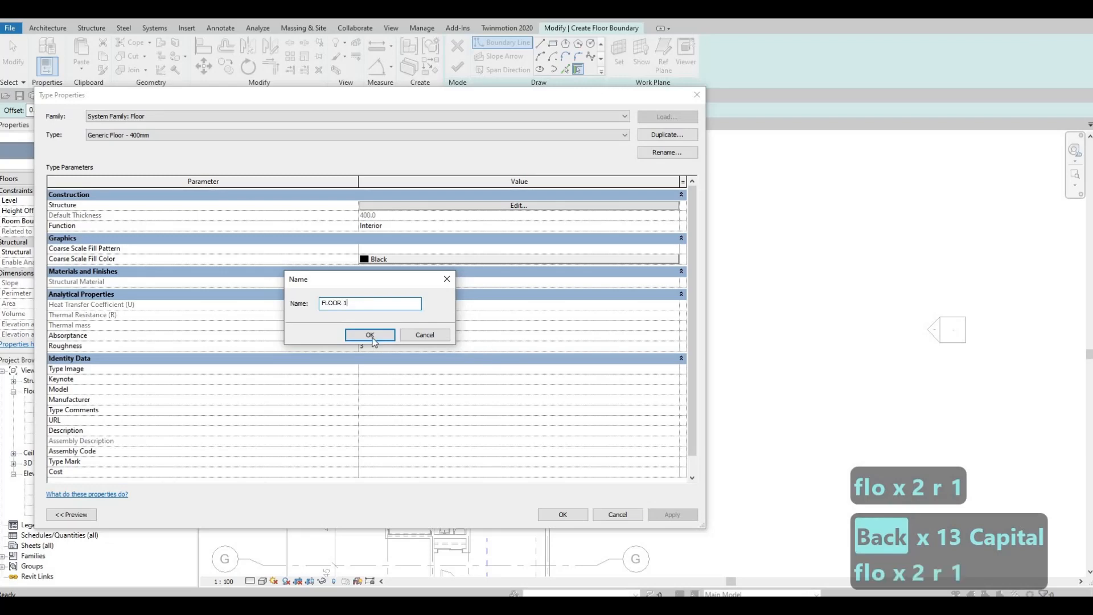
left_click(369, 334)
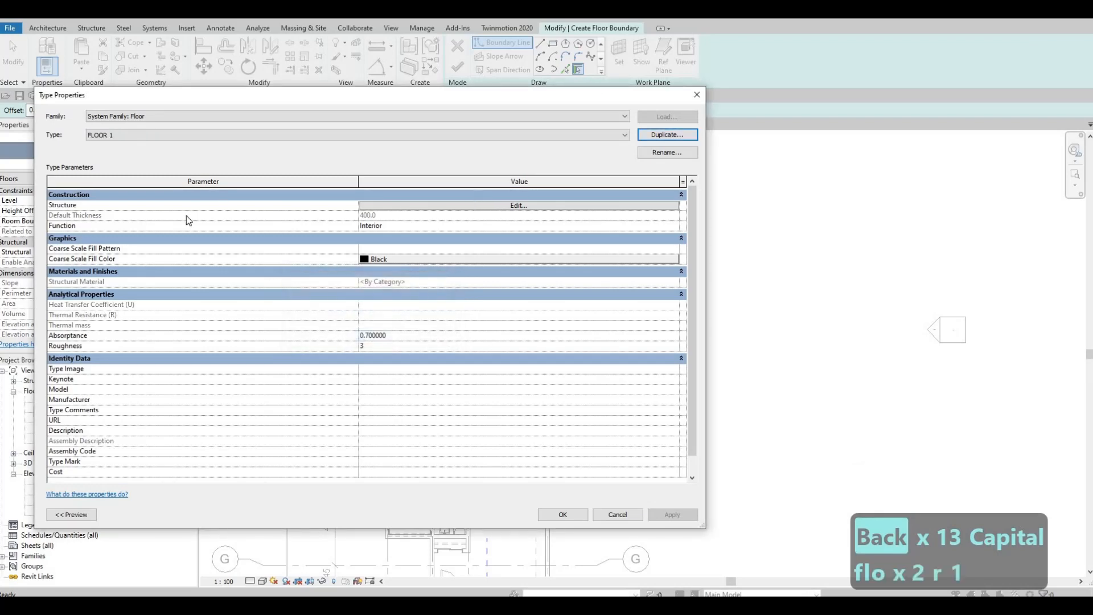
- Set the thickness of the structure layer in the FLOOR 1 assembly to 200 mm
left_click(394, 205)
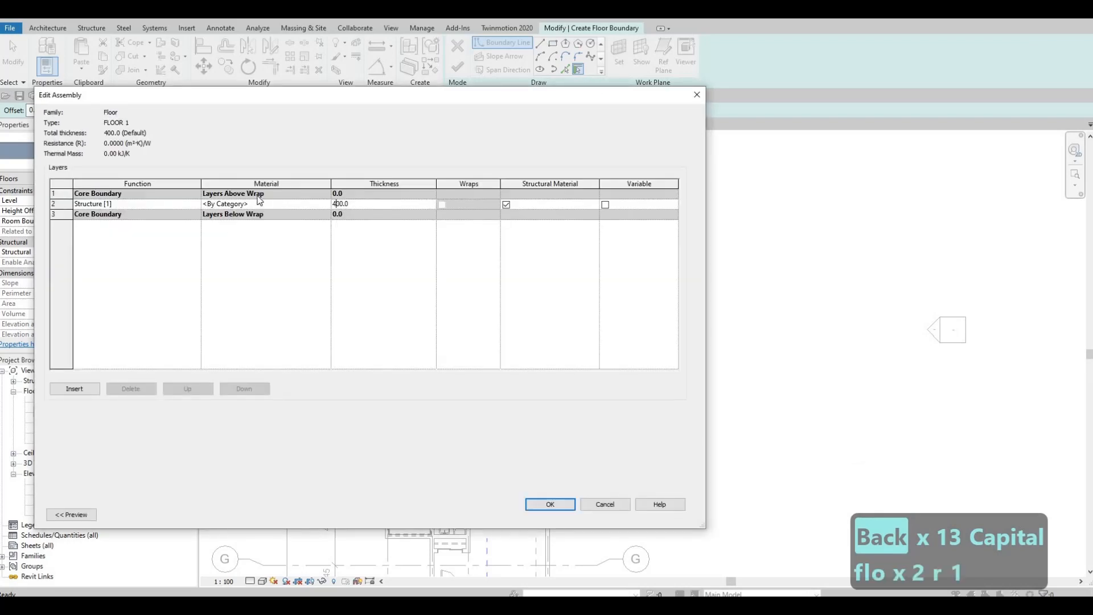
key("Tab")
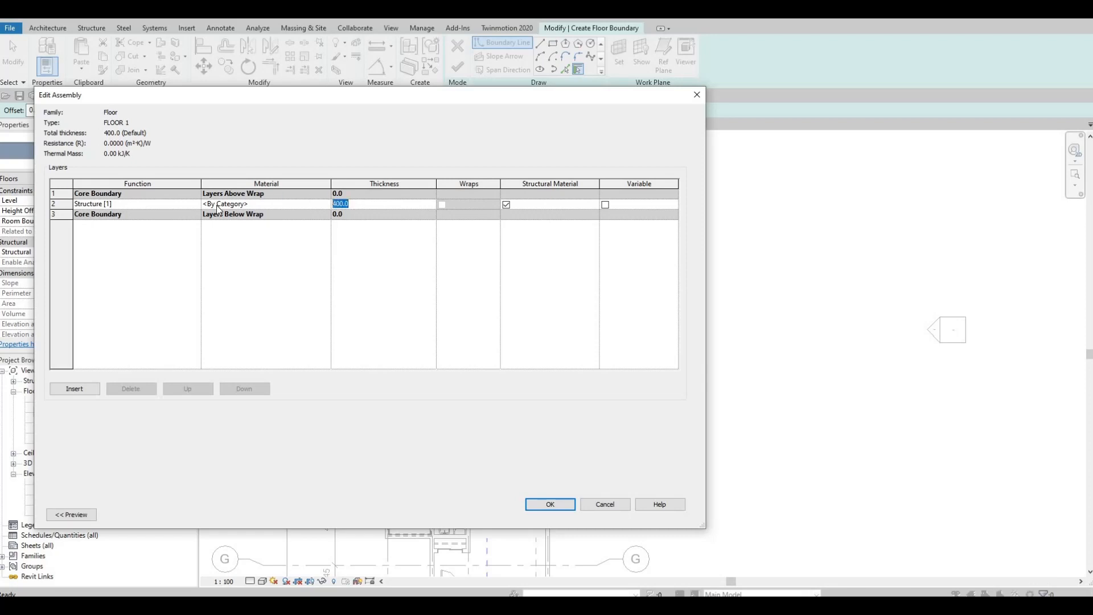
type("200")
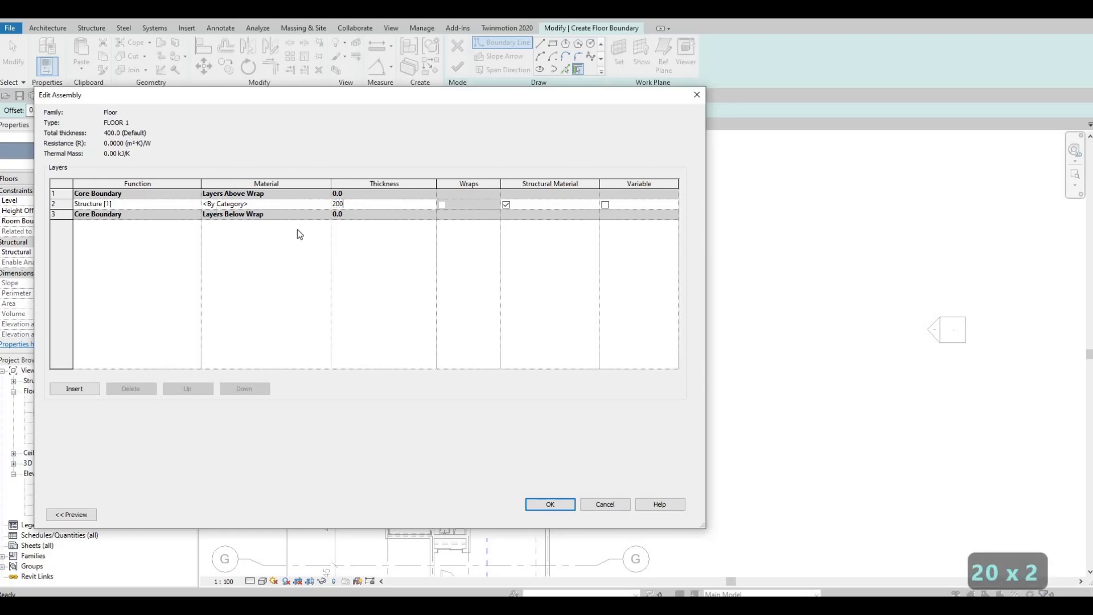
- Assign Fieldstone from the Stone category of the AEC Materials library to the FLOOR 1 structure layer and accept the type
left_click(326, 206)
left_click(326, 204)
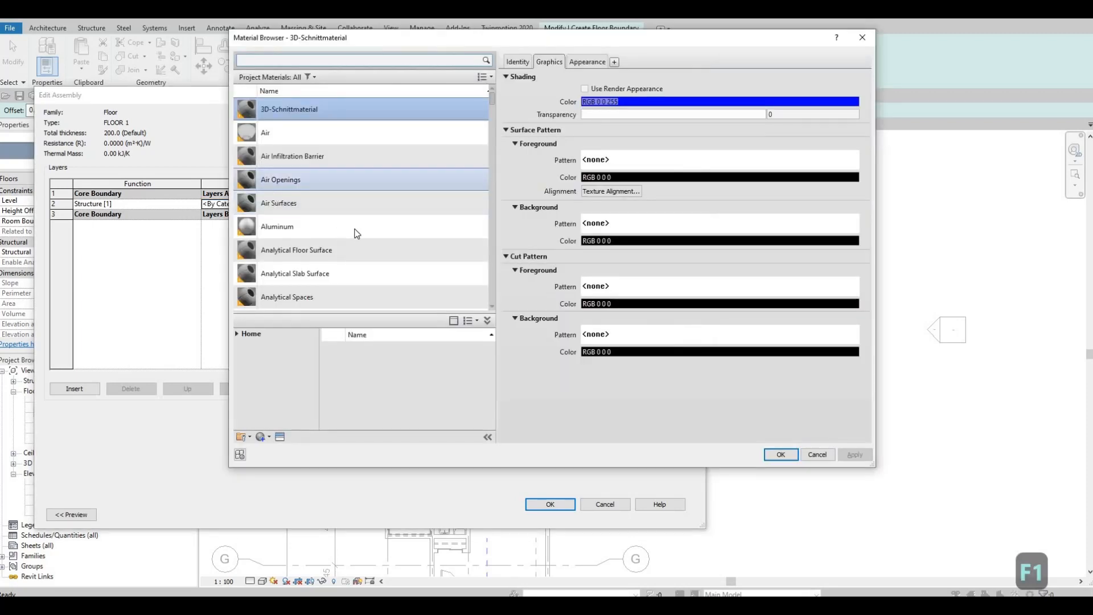
scroll(346, 195, "down", 5)
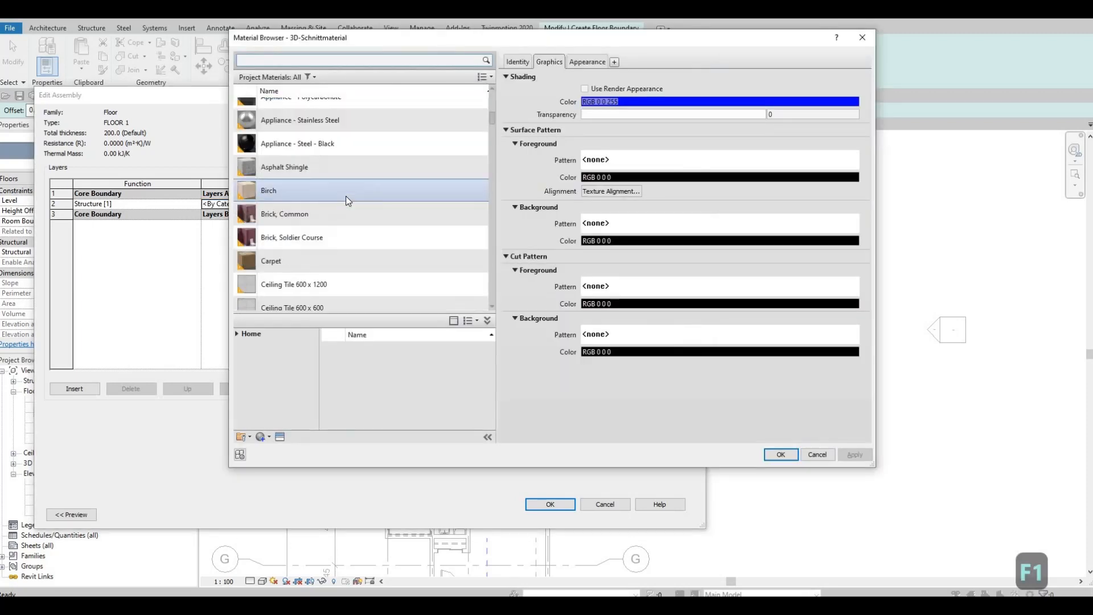
scroll(346, 196, "down", 3)
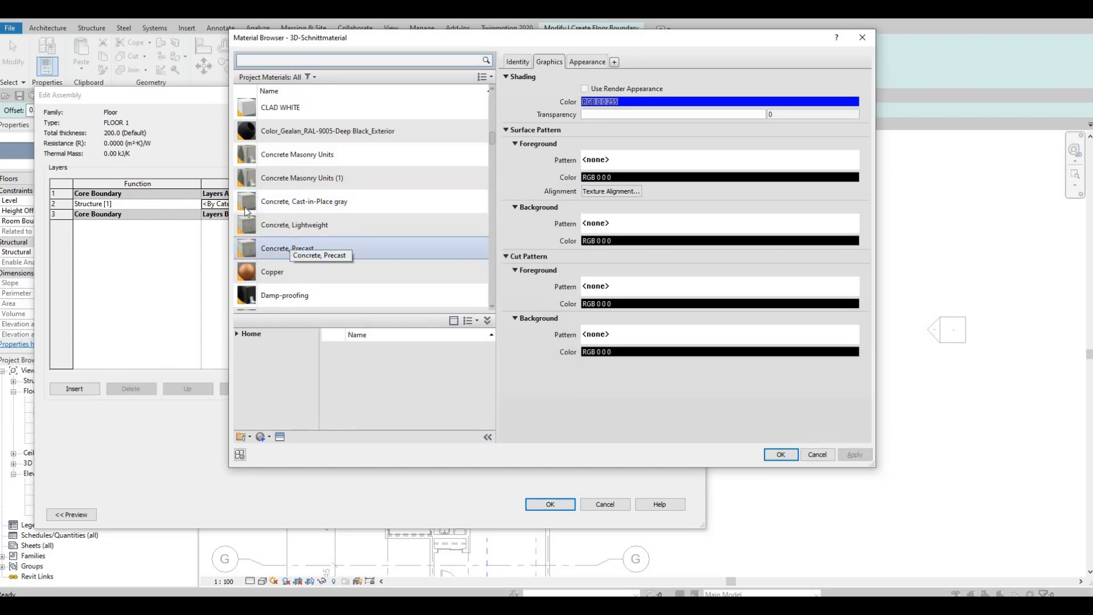
left_click(237, 334)
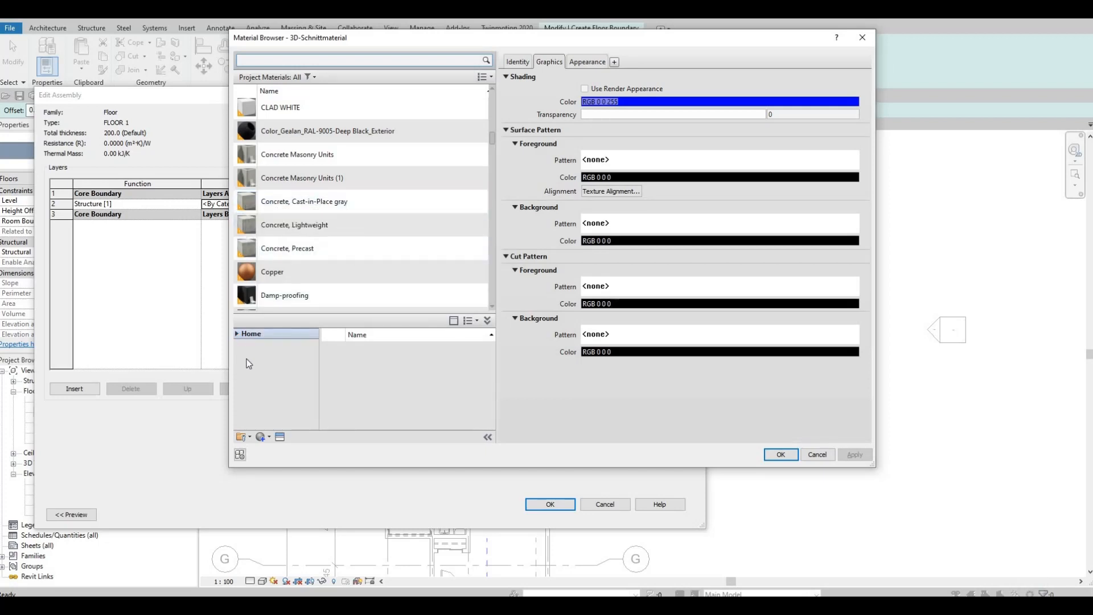
left_click(242, 355)
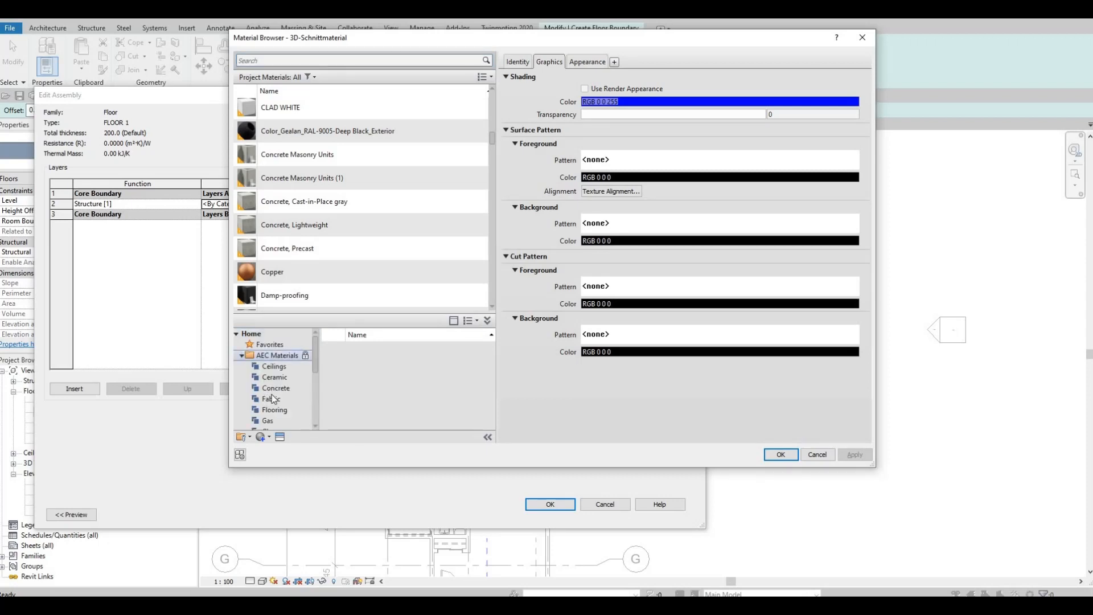
scroll(272, 401, "down", 4)
left_click(270, 400)
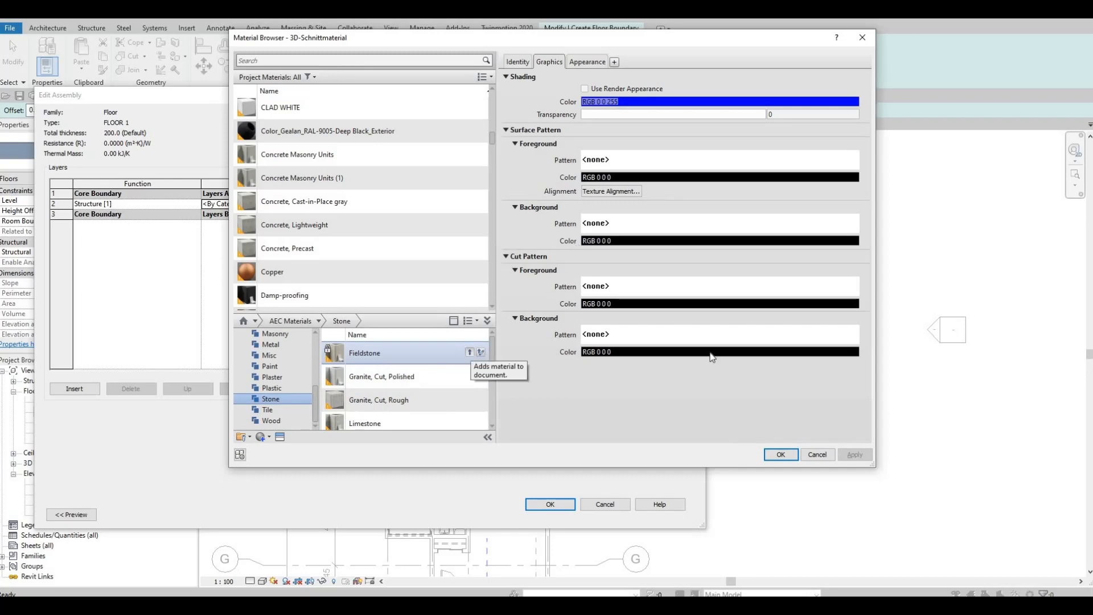
left_click(470, 353)
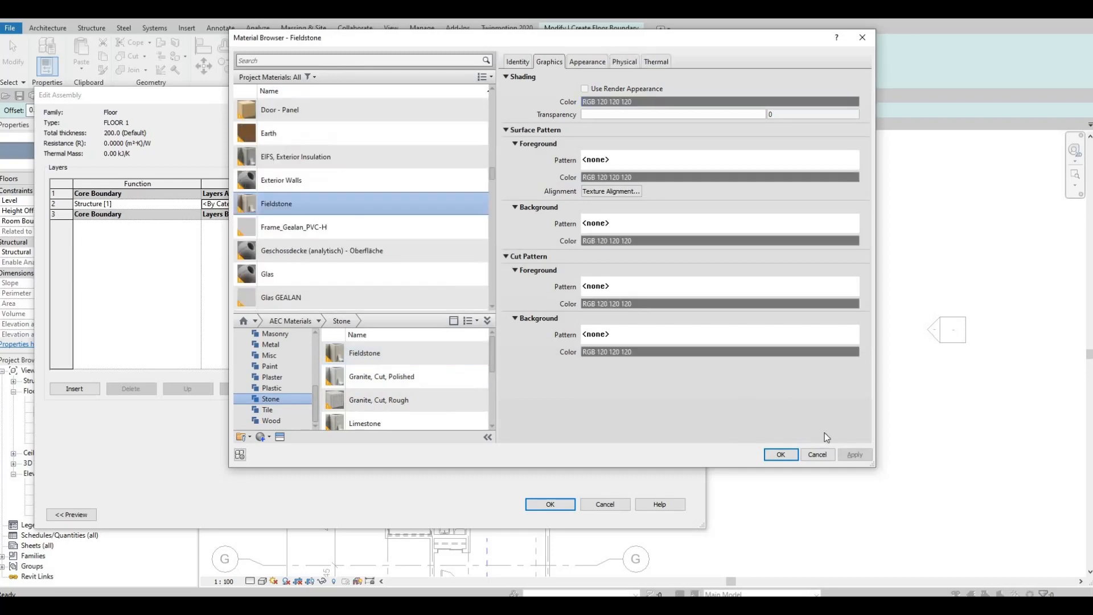
left_click(780, 454)
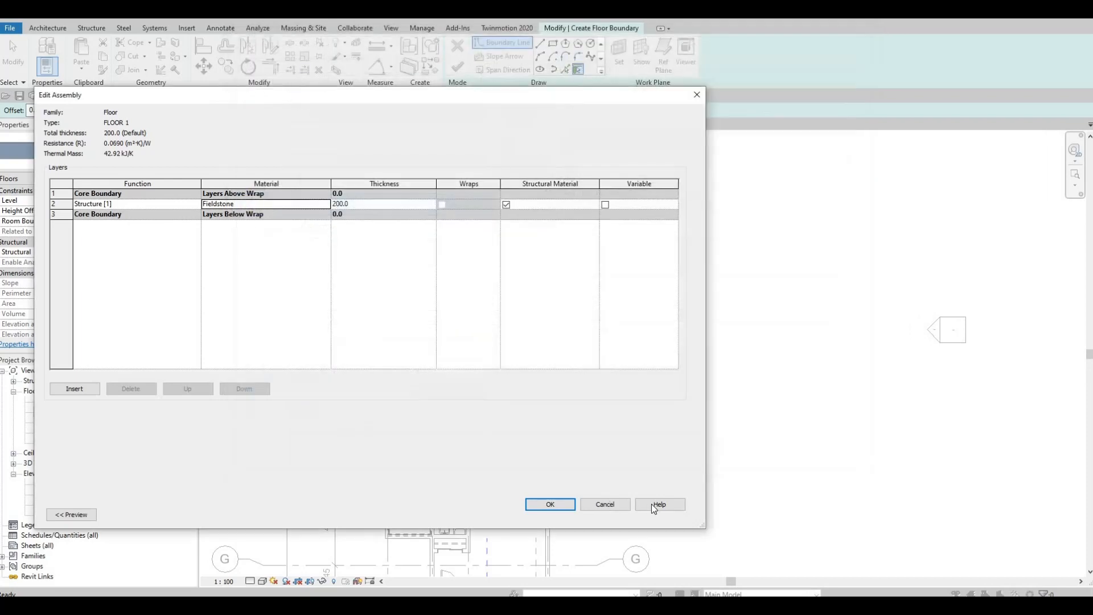
left_click(549, 505)
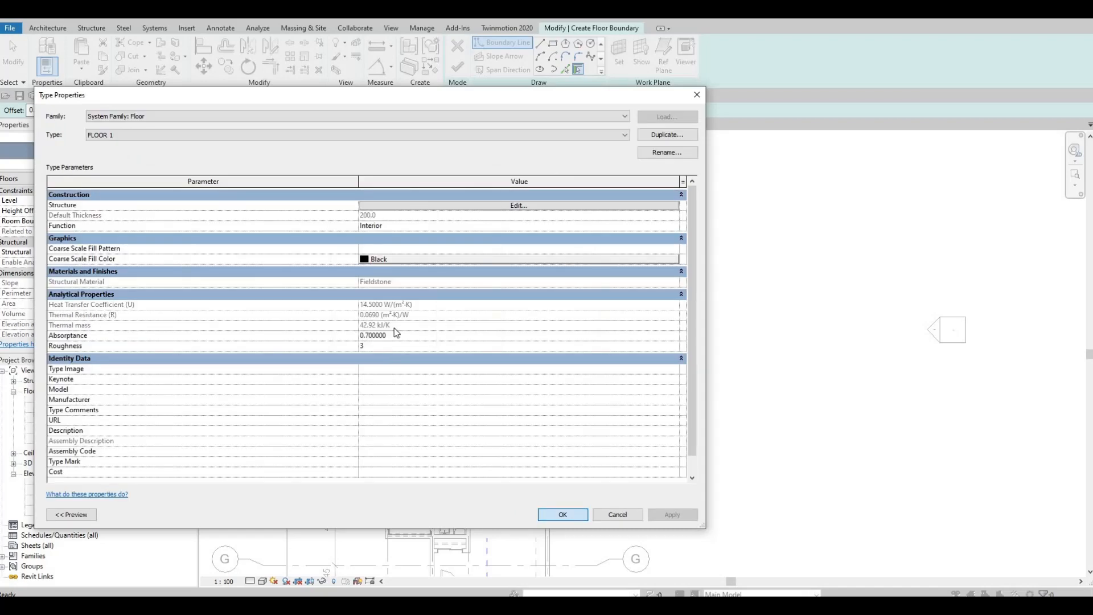
left_click(562, 514)
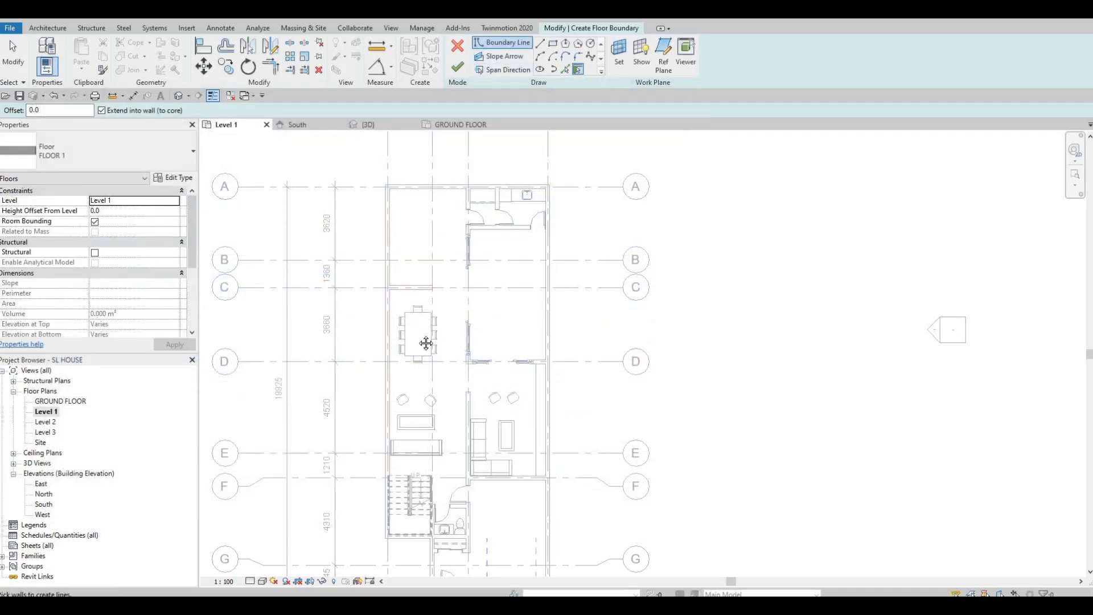
- Sketch a rectangular floor boundary between grids 1 and 3, from the wall at grid A to the wall below the stair and toilet
scroll(475, 467, "down", 2)
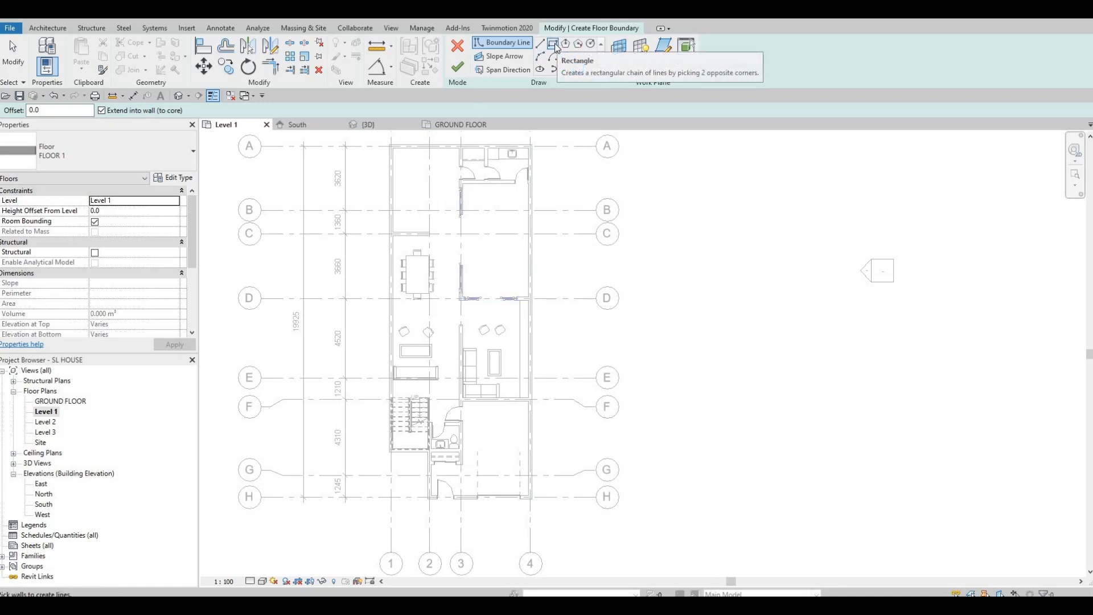
scroll(364, 162, "up", 5)
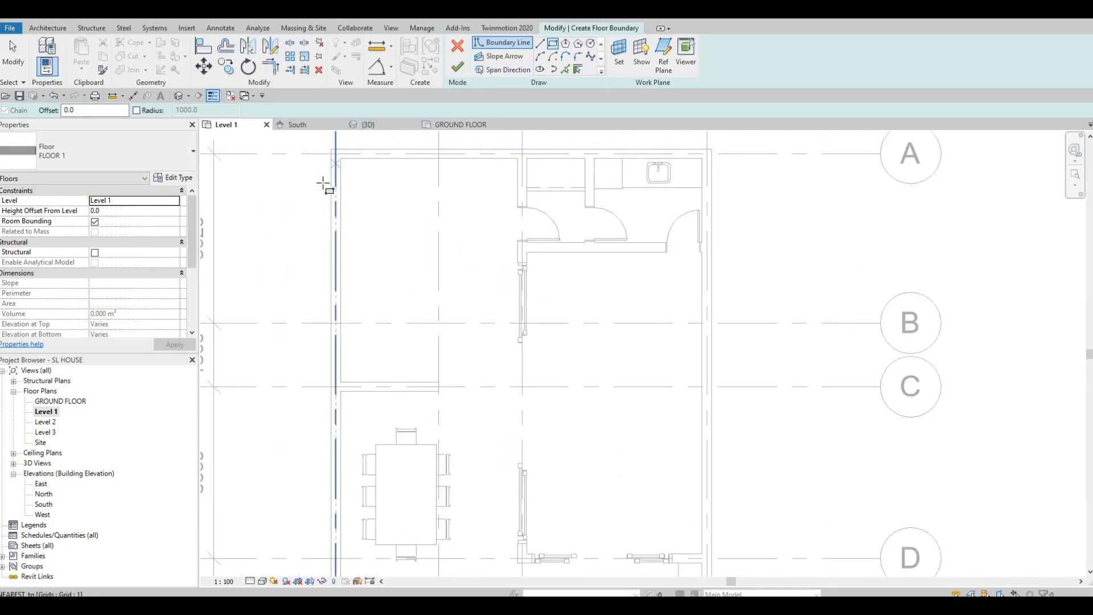
left_click(340, 159)
middle_click_drag(473, 452, 437, 213)
scroll(437, 213, "down", 1)
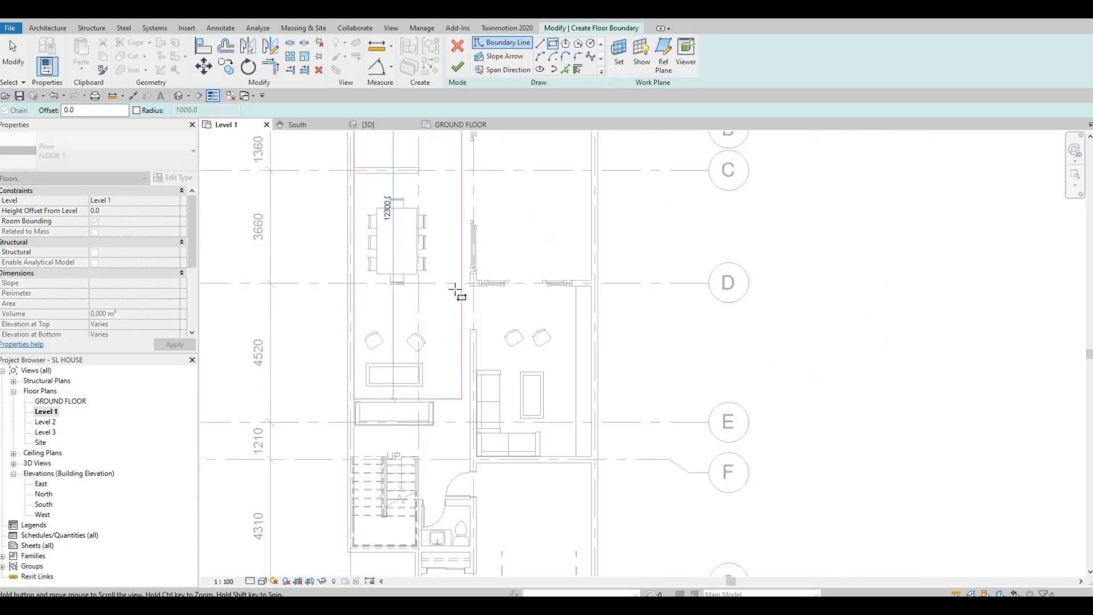
middle_click_drag(465, 418, 455, 272)
scroll(457, 297, "up", 1)
scroll(435, 393, "up", 2)
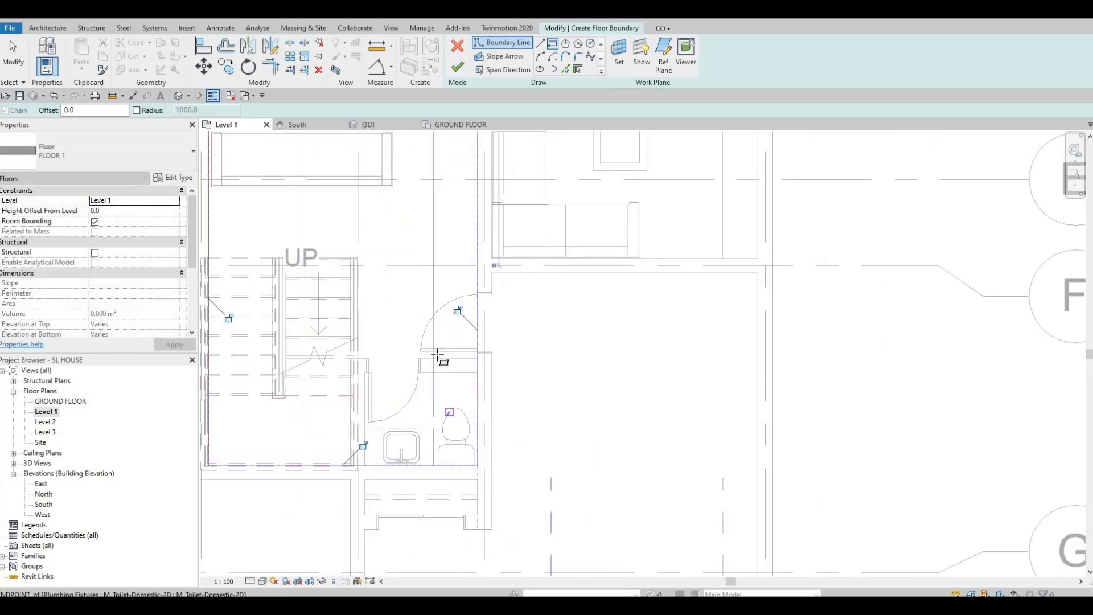
scroll(441, 359, "down", 2)
key("Escape")
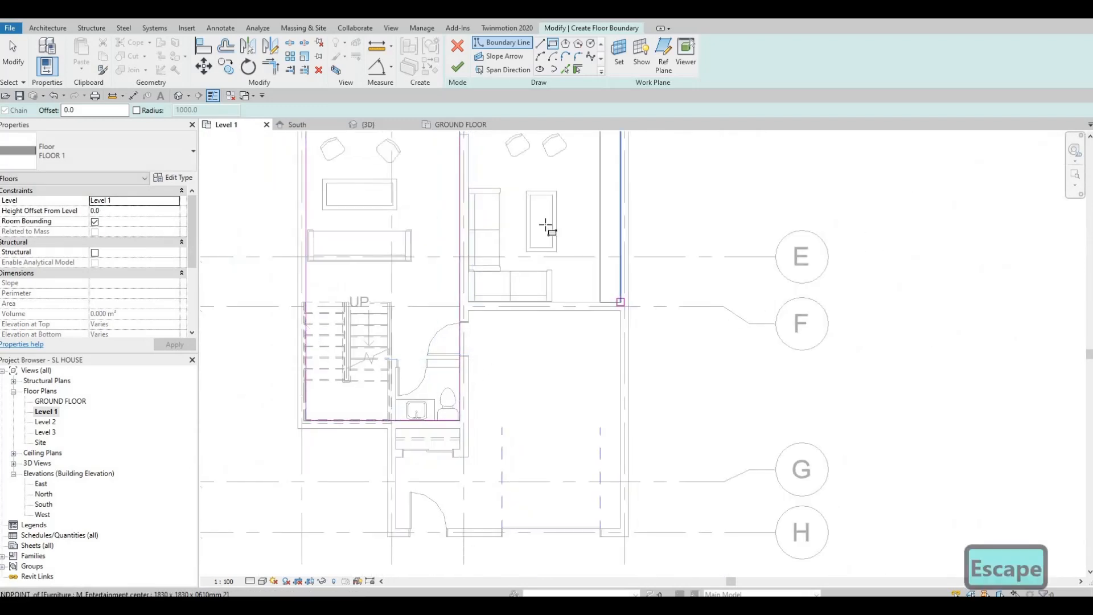
- Sketch a second rectangular floor boundary around the living room between grids 3 and 4, from grid F up to grid D
middle_click_drag(545, 224, 434, 472)
scroll(345, 328, "up", 2)
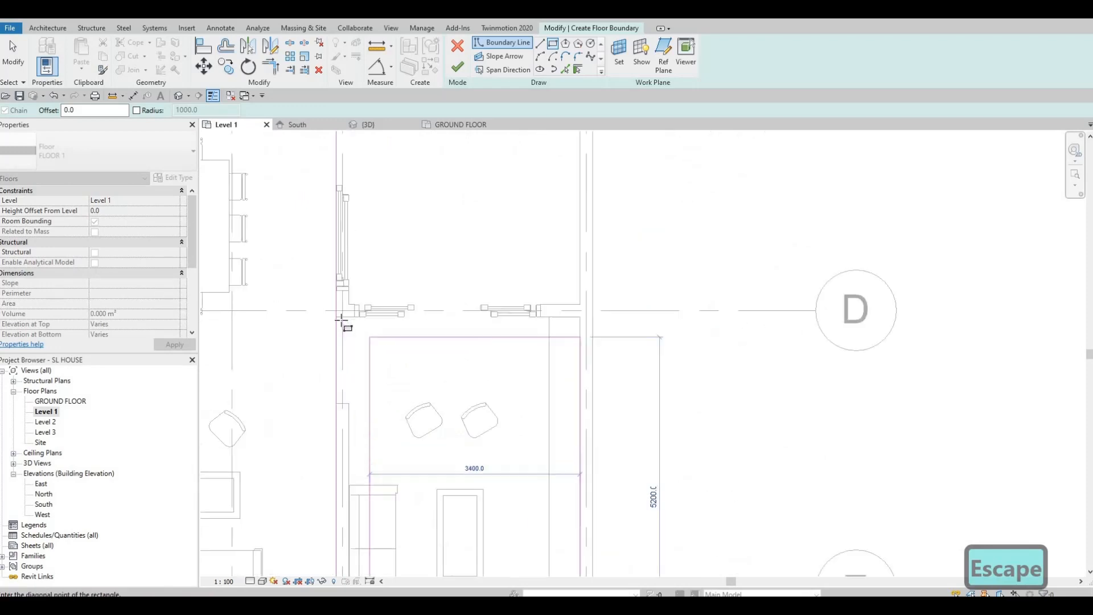
scroll(341, 320, "up", 1)
left_click(336, 312)
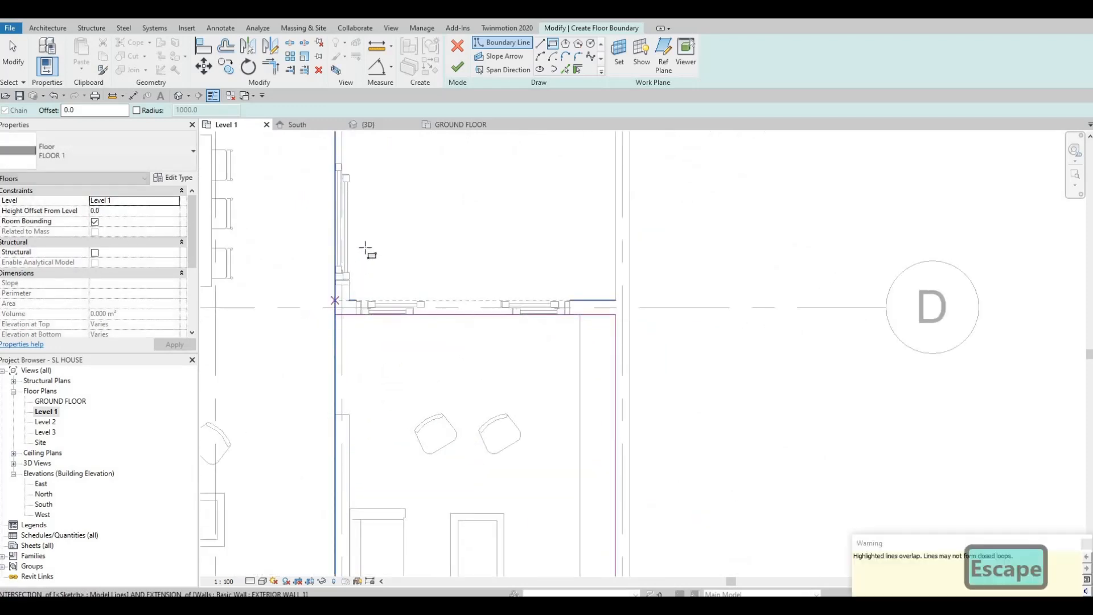
- Sketch a third rectangular floor boundary, about 1800 mm deep, around the rear rooms between grids 3 and 4 at grid A
scroll(341, 301, "down", 2)
scroll(369, 490, "down", 1)
middle_click_drag(420, 140, 419, 284)
scroll(420, 284, "up", 2)
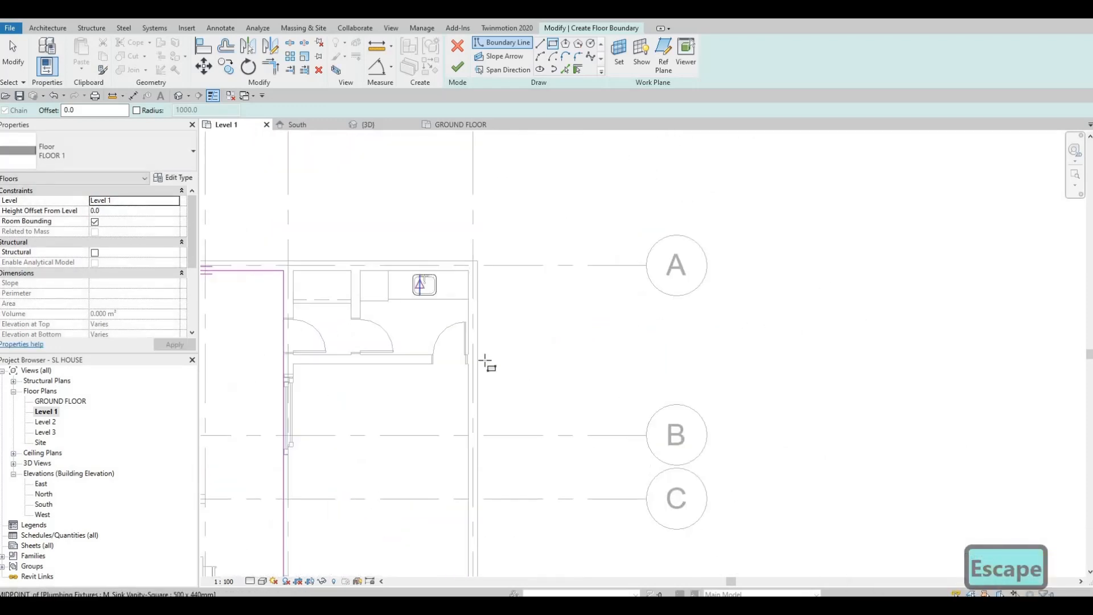
middle_click_drag(465, 370, 660, 334)
mouse_move(545, 326)
middle_mouse_down()
mouse_move(571, 310)
mouse_move(553, 331)
mouse_move(586, 326)
middle_mouse_up()
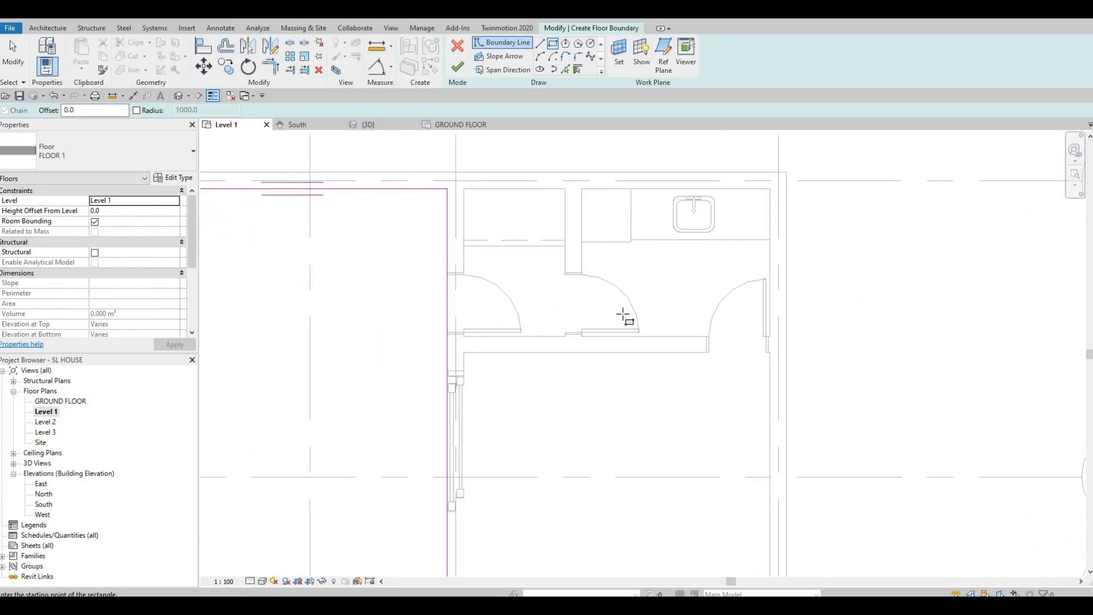
left_click(771, 336)
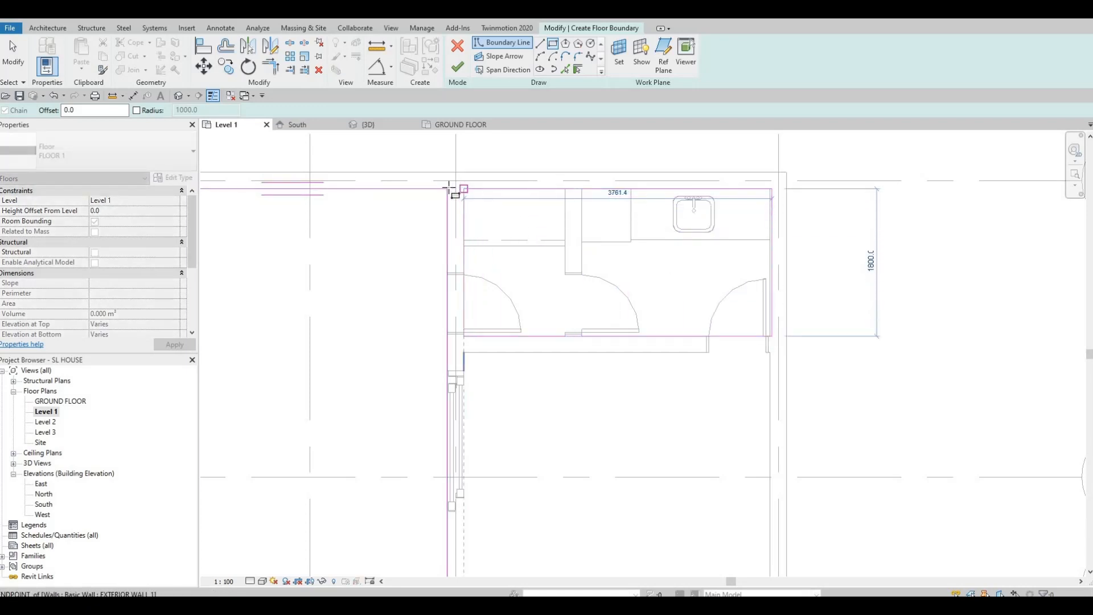
left_click(449, 189)
key("Escape")
key("Escape")
key("Escape")
key("Escape")
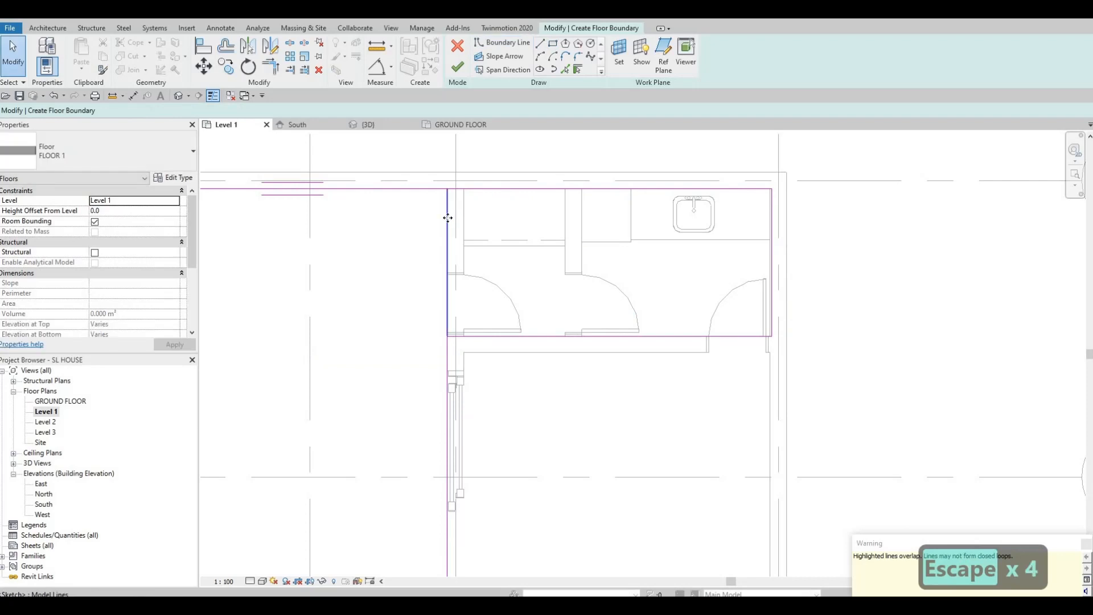
- Delete the overlapping boundary line at grid 3 beside the rear rooms and trim the remaining grid 3 line to those rooms' lower boundary line
left_click(448, 218)
key("Delete")
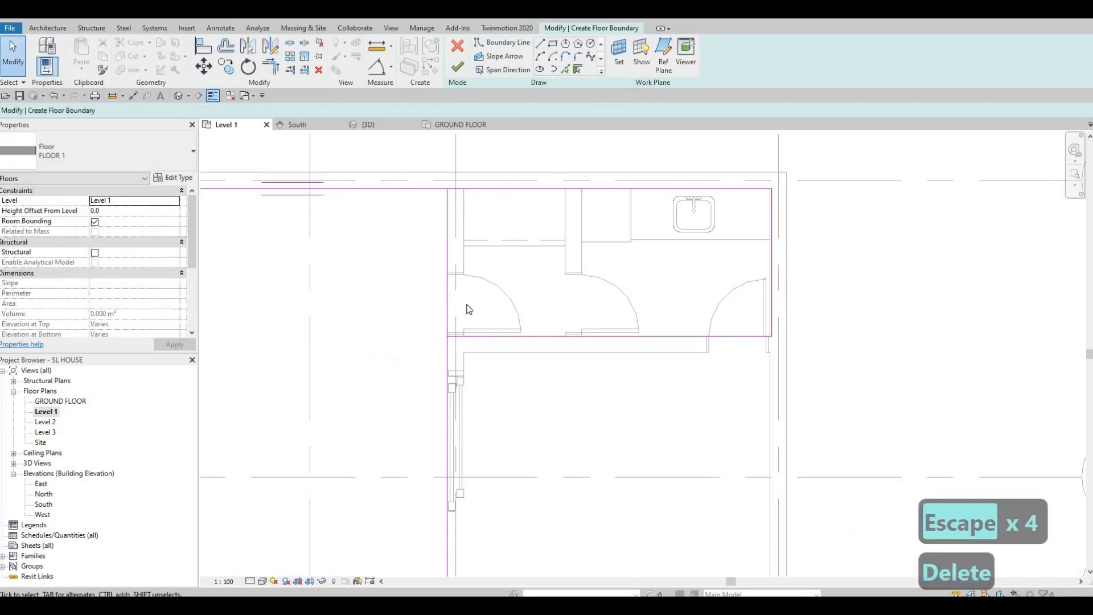
key("t")
key("r")
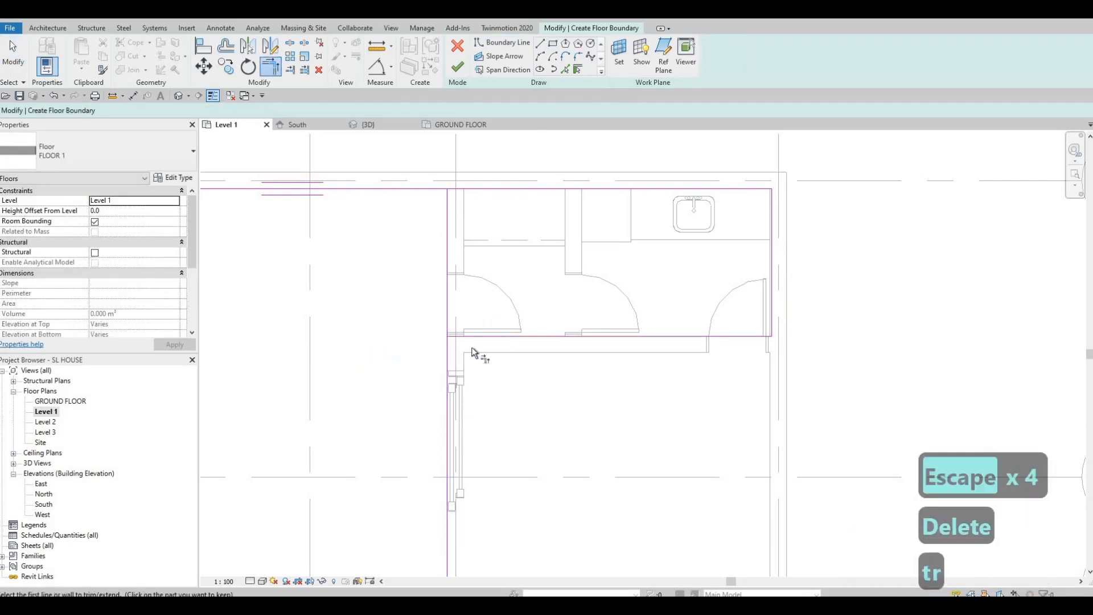
left_click(449, 356)
left_click(573, 335)
middle_click_drag(577, 328, 578, 297)
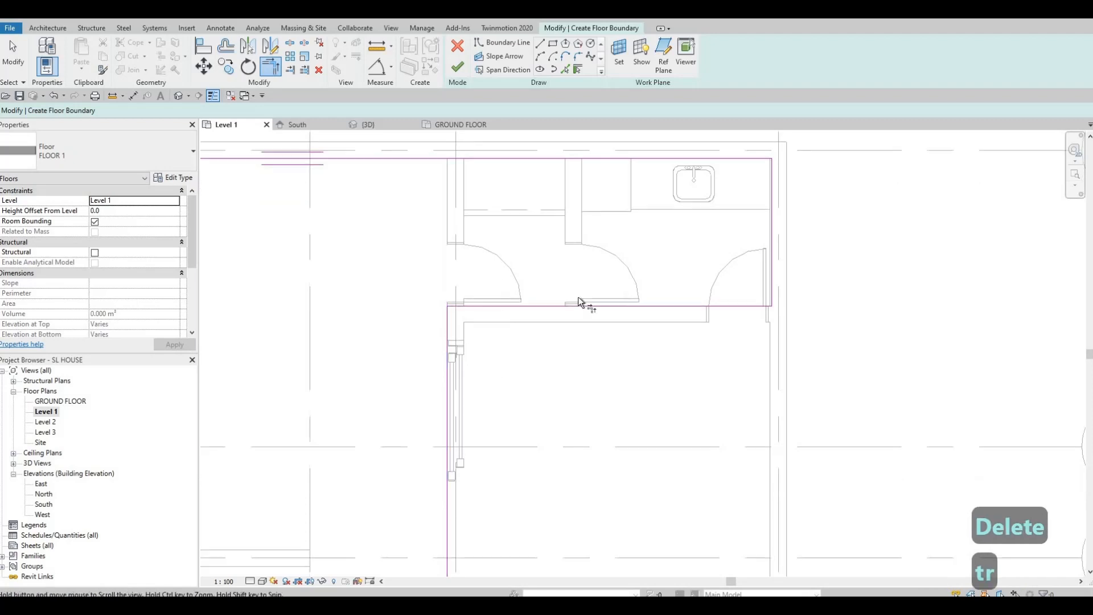
- Trim the boundary lines along grid A and grid 4 into a corner at the rear rooms
scroll(763, 211, "down", 3)
middle_click_drag(763, 211, 658, 256)
left_click(650, 172)
scroll(652, 173, "up", 2)
scroll(654, 255, "up", 4)
middle_click_drag(619, 289, 600, 354)
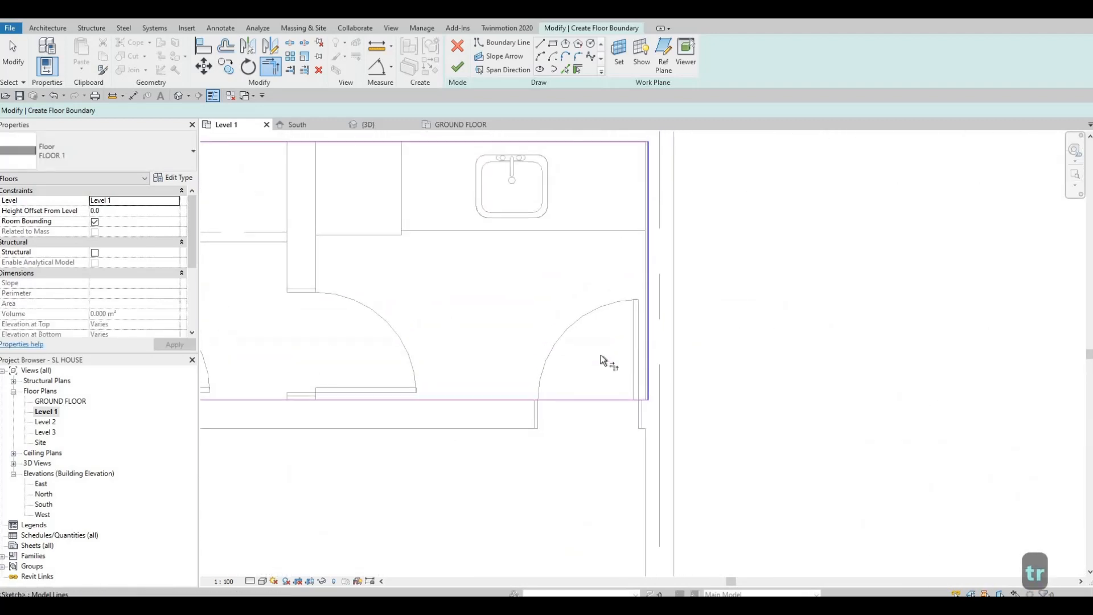
scroll(604, 341, "down", 1)
left_click(575, 157)
- Trim the grid 3 boundary line and the living room's grid D line into a corner
scroll(513, 273, "down", 1)
middle_click_drag(484, 301, 534, 61)
scroll(540, 180, "down", 5)
middle_click_drag(407, 528, 428, 231)
scroll(437, 211, "up", 3)
left_click(425, 227)
left_click(435, 208)
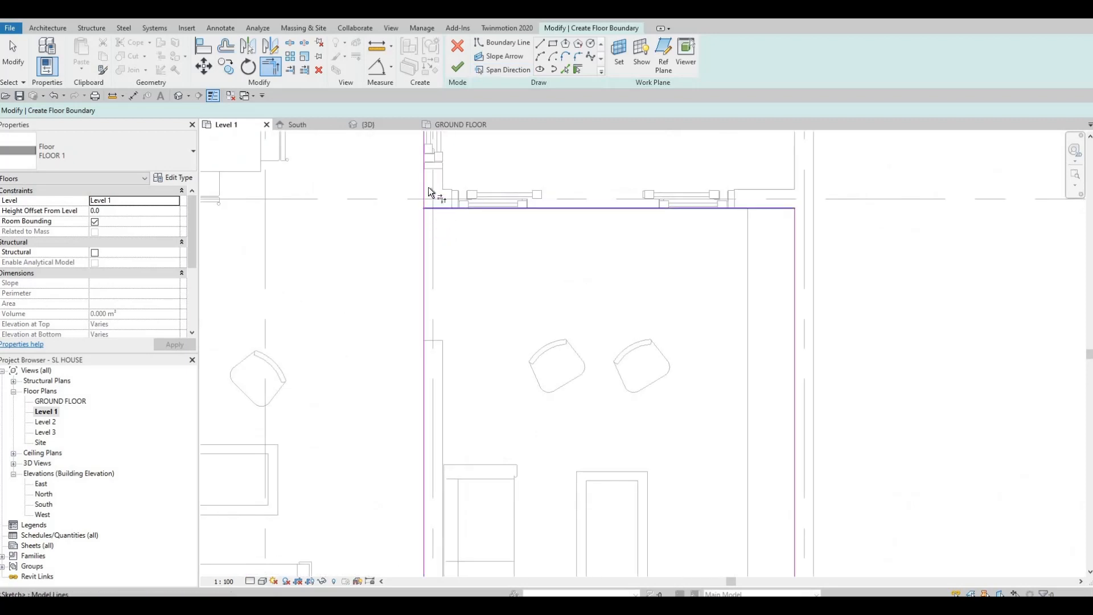
left_click(424, 181)
key("Escape")
key("Escape")
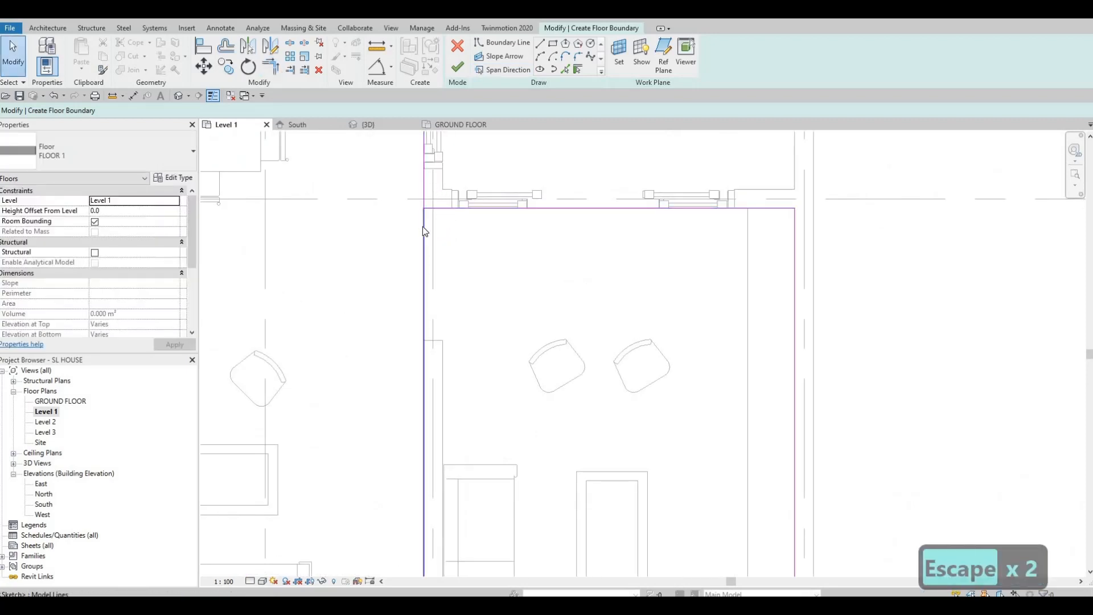
- Delete the boundary line along grid 3 between grids D and F beside the living room
left_click(423, 226)
key("Delete")
scroll(489, 193, "down", 4)
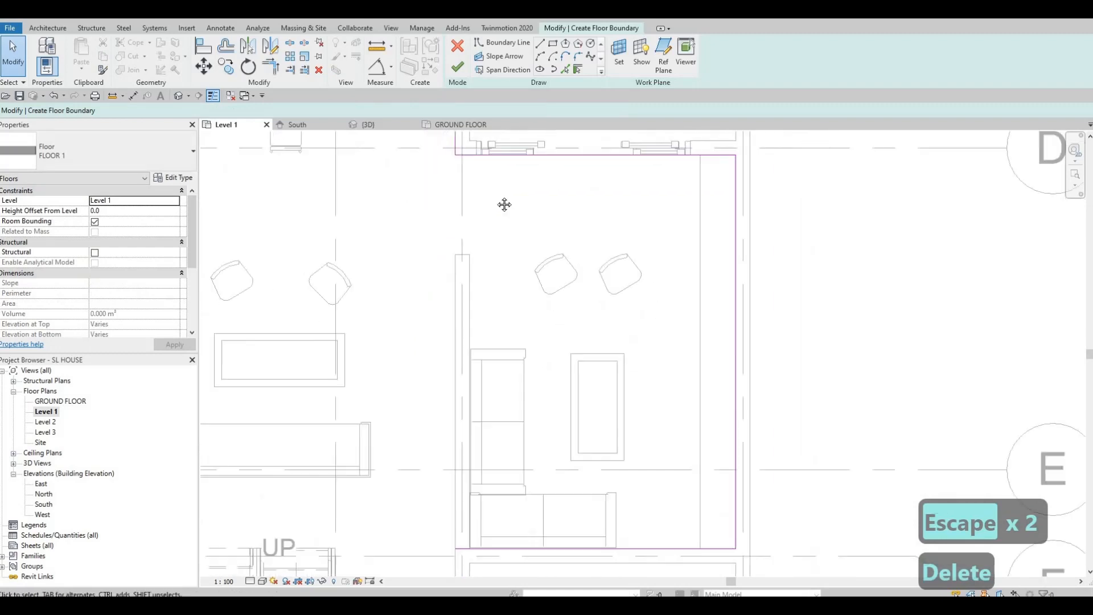
- Draw a vertical boundary line from the corner beside the toilet up to the living room's boundary line at grid F
middle_click_drag(500, 232, 482, 261)
middle_click_drag(509, 457, 516, 344)
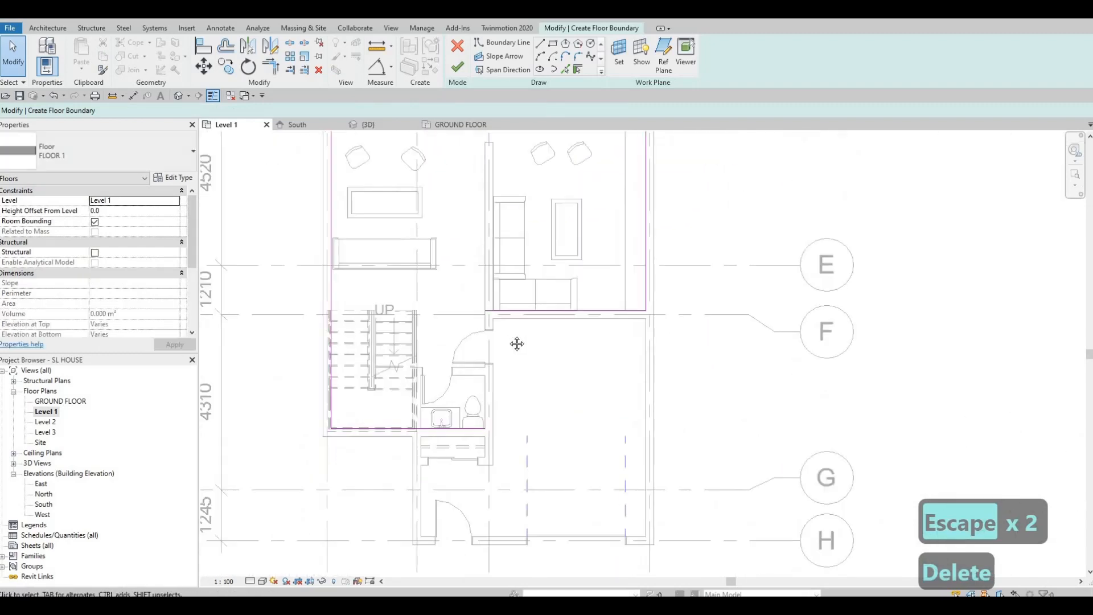
scroll(501, 367, "up", 3)
middle_click_drag(484, 297, 483, 226)
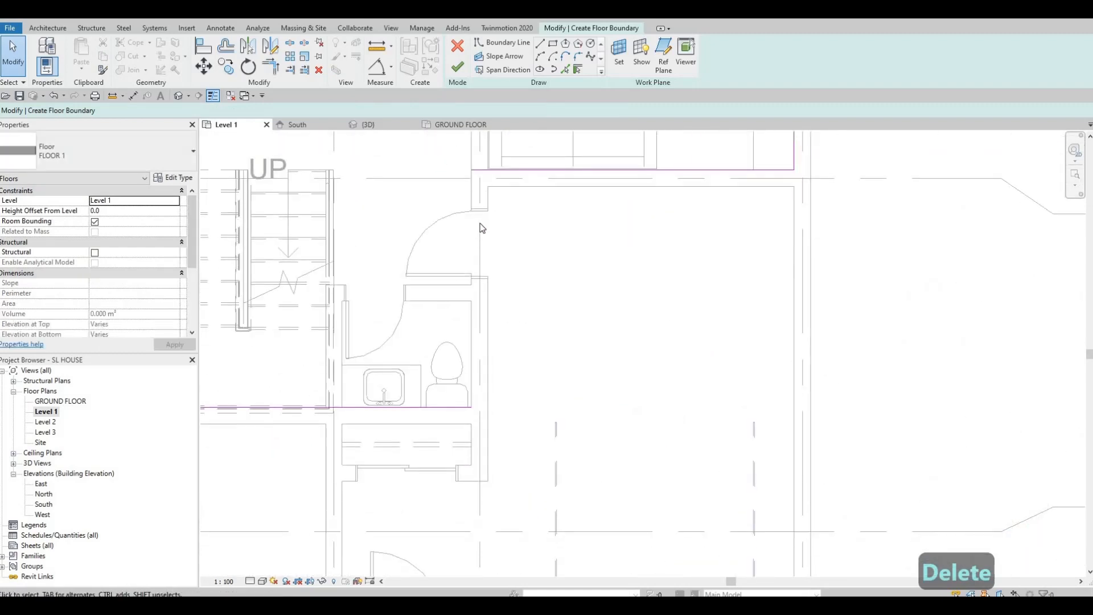
left_click(540, 43)
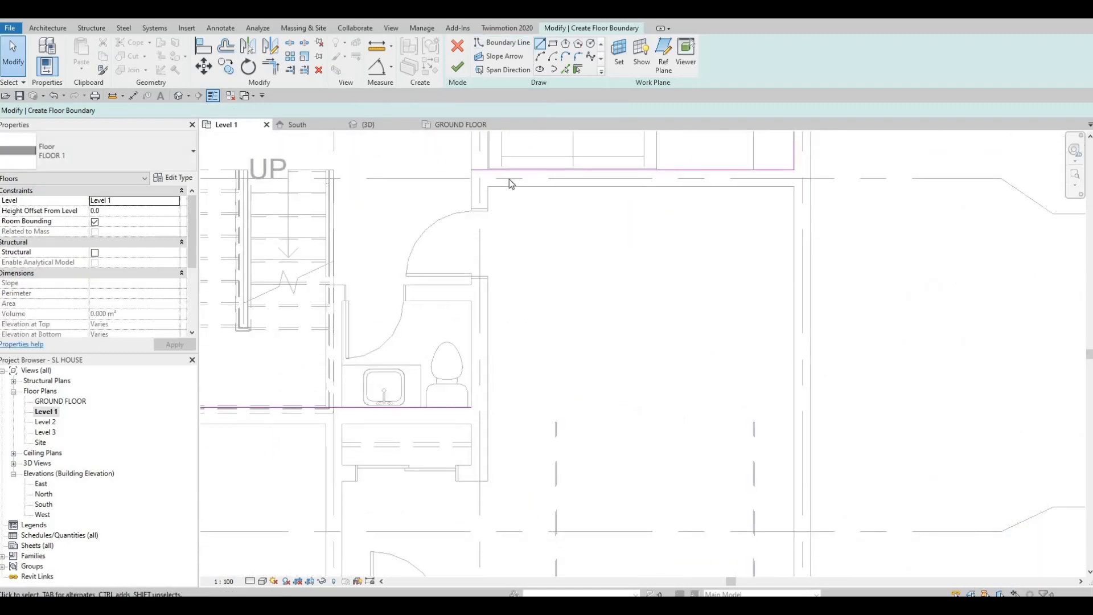
left_click(471, 407)
left_click(471, 171)
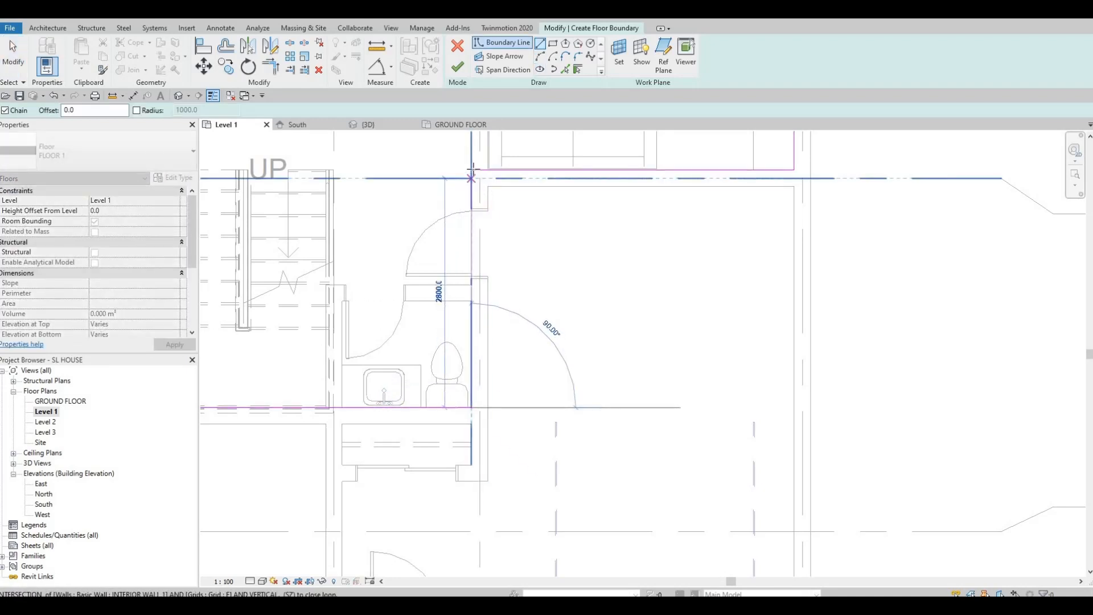
- Check the closed boundary around the stair and toilet, finish the Level 1 floor sketch and deselect the floor
middle_click_drag(386, 321, 391, 212)
scroll(391, 211, "down", 3)
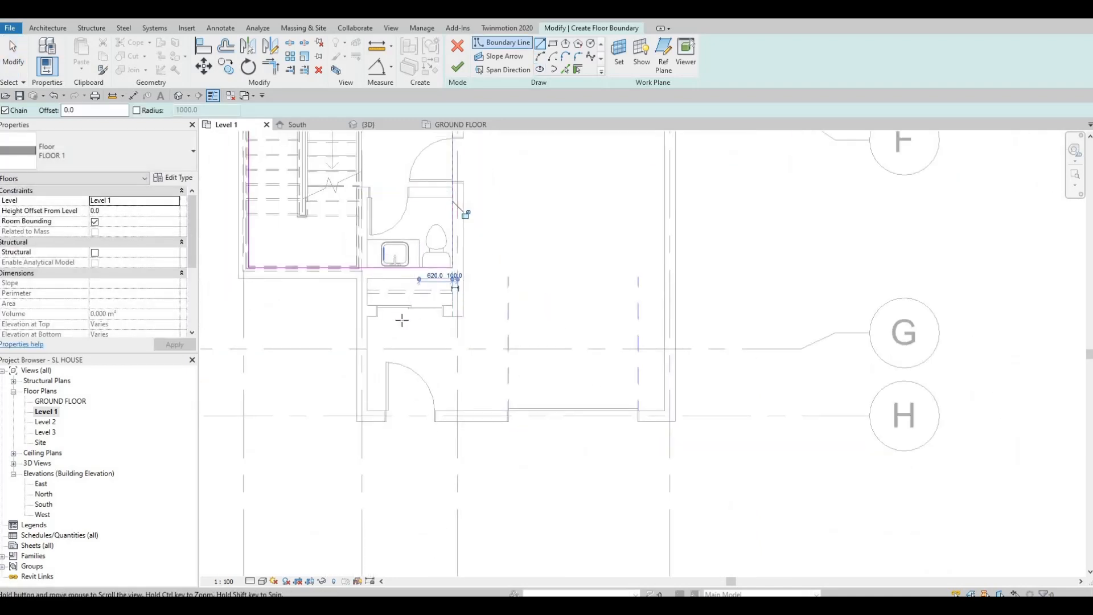
scroll(407, 256, "down", 1)
middle_click_drag(399, 320, 428, 323)
scroll(429, 323, "down", 1)
middle_click_drag(412, 381, 419, 409)
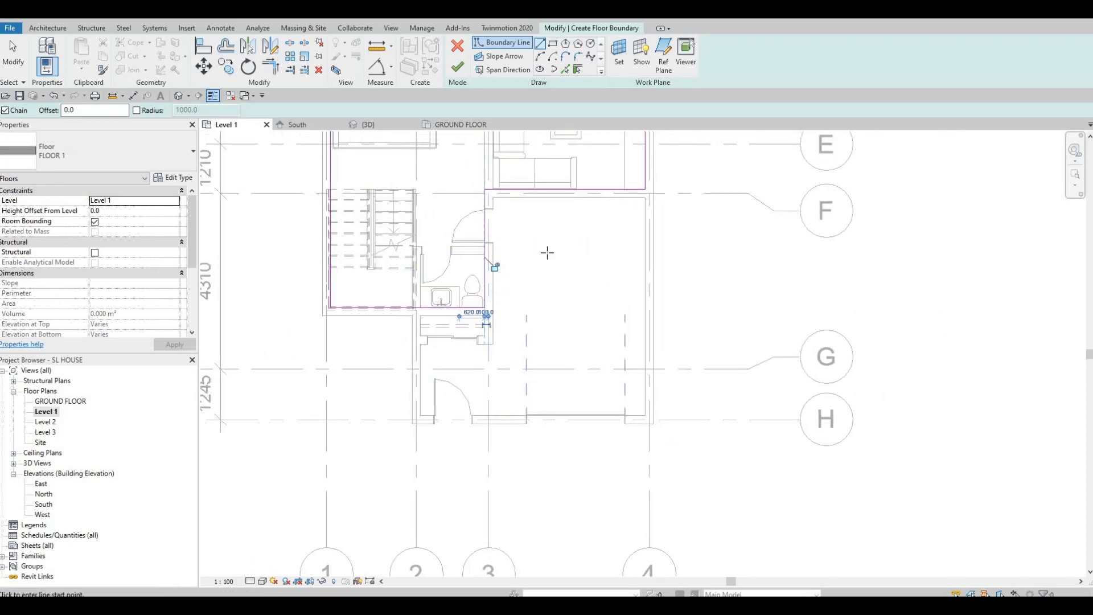
middle_click_drag(546, 244, 546, 261)
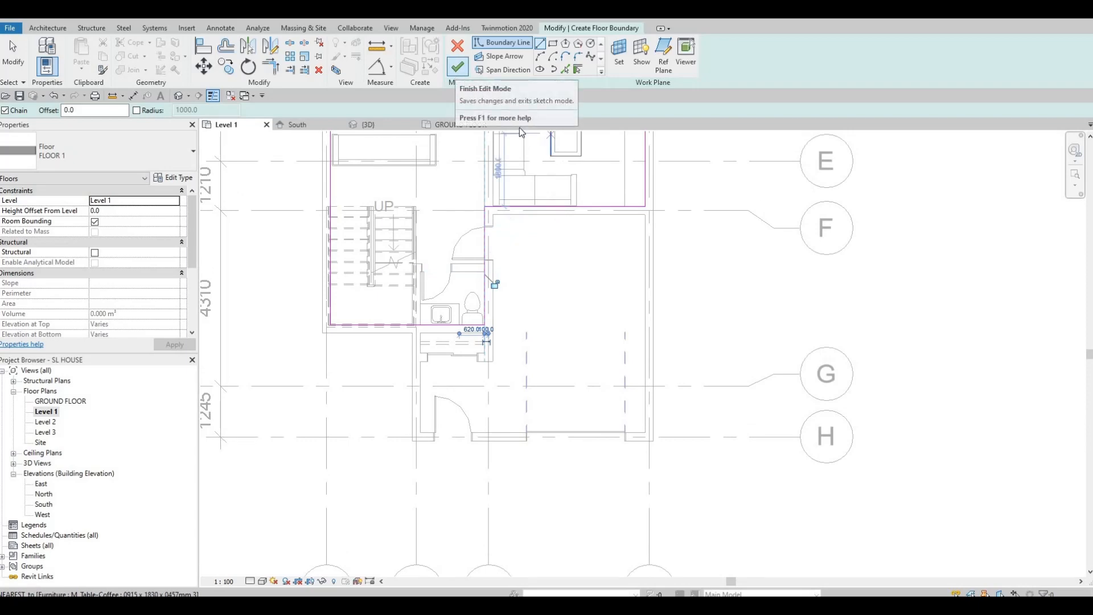
scroll(546, 234, "down", 3)
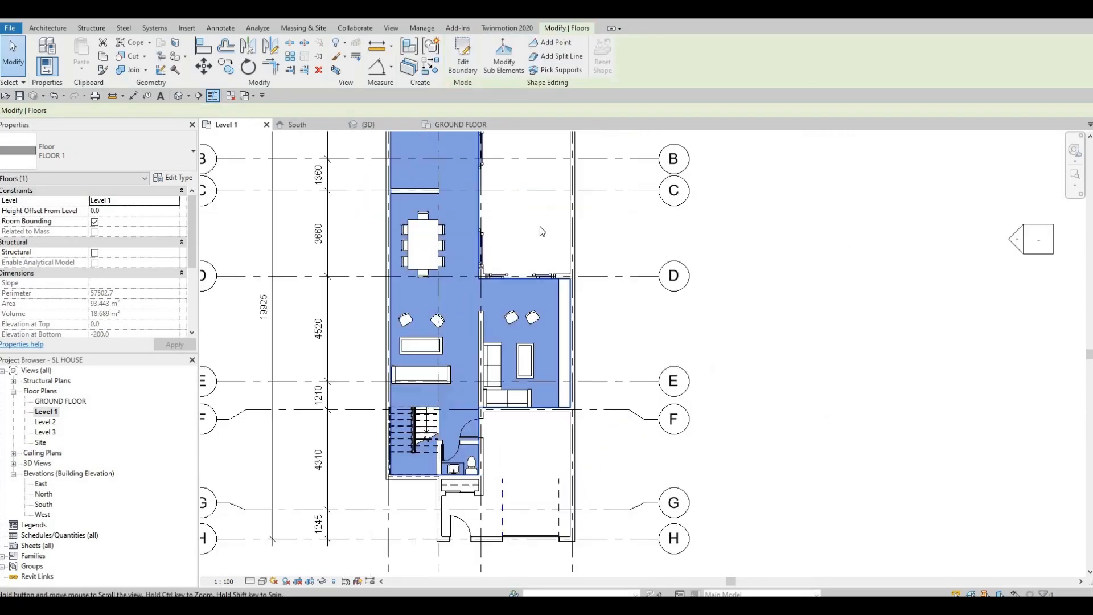
middle_click_drag(541, 231, 549, 384)
key("Escape")
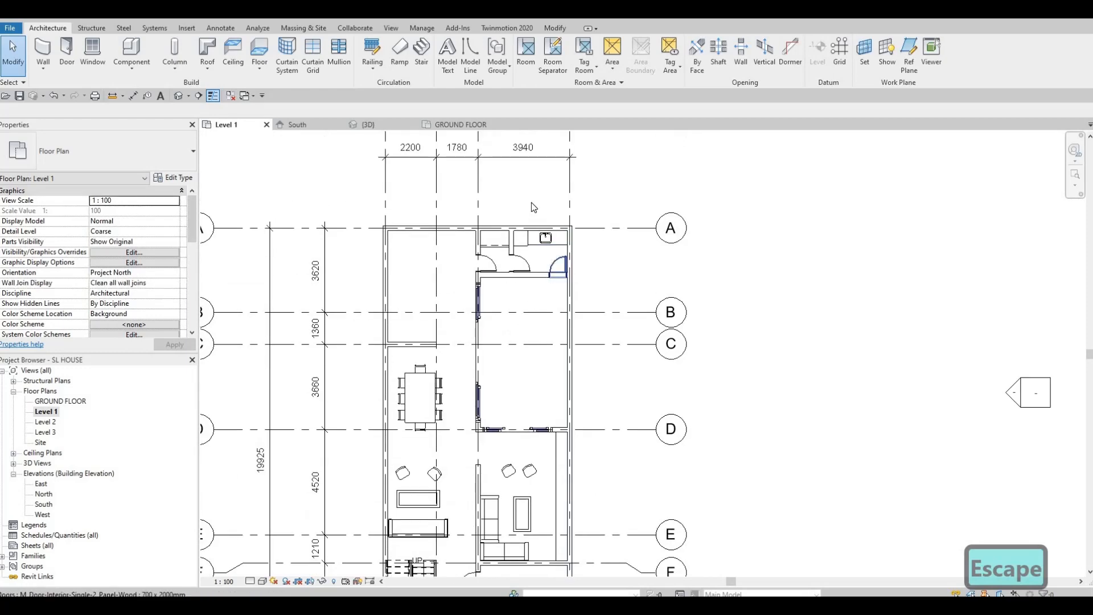
- Set the level of the double sliding closet door below the toilet to GROUND FLOOR
scroll(519, 447, "down", 1)
middle_click_drag(520, 448, 538, 264)
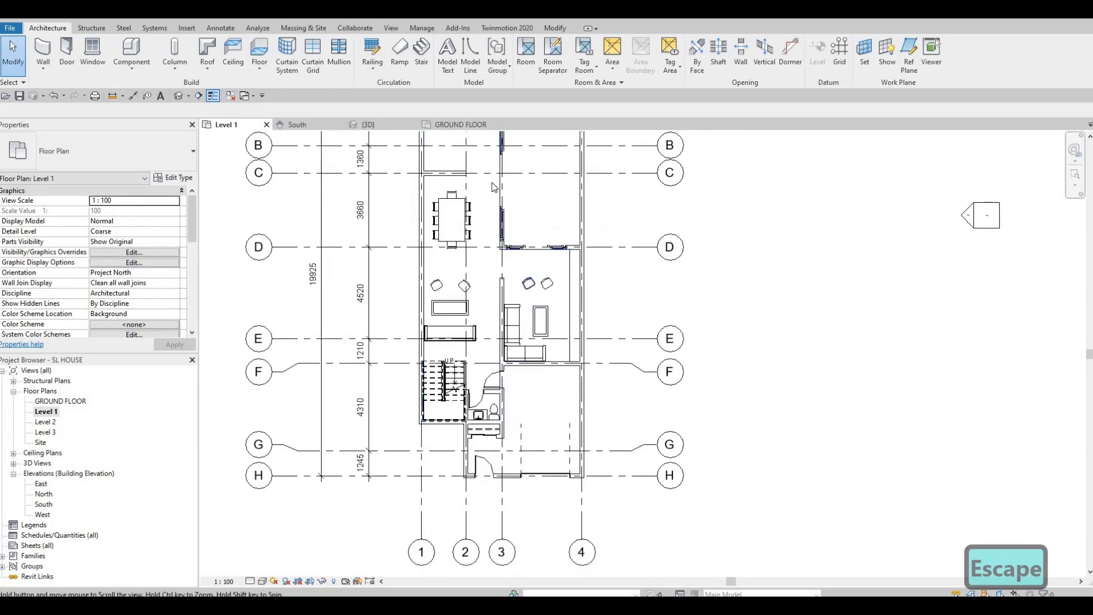
middle_click_drag(494, 187, 501, 250)
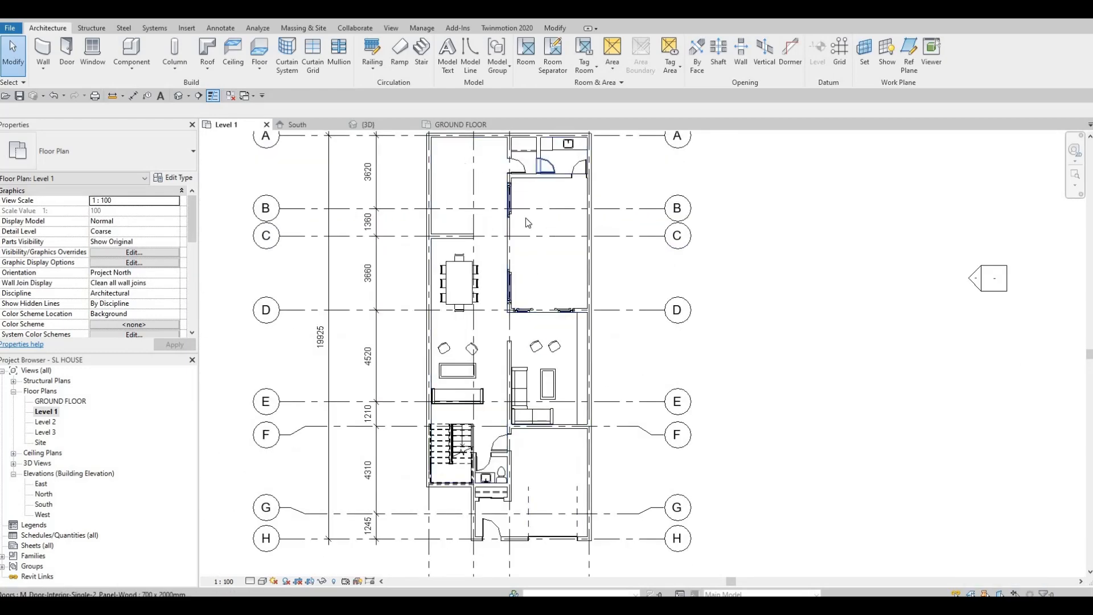
key("Escape")
scroll(495, 440, "up", 5)
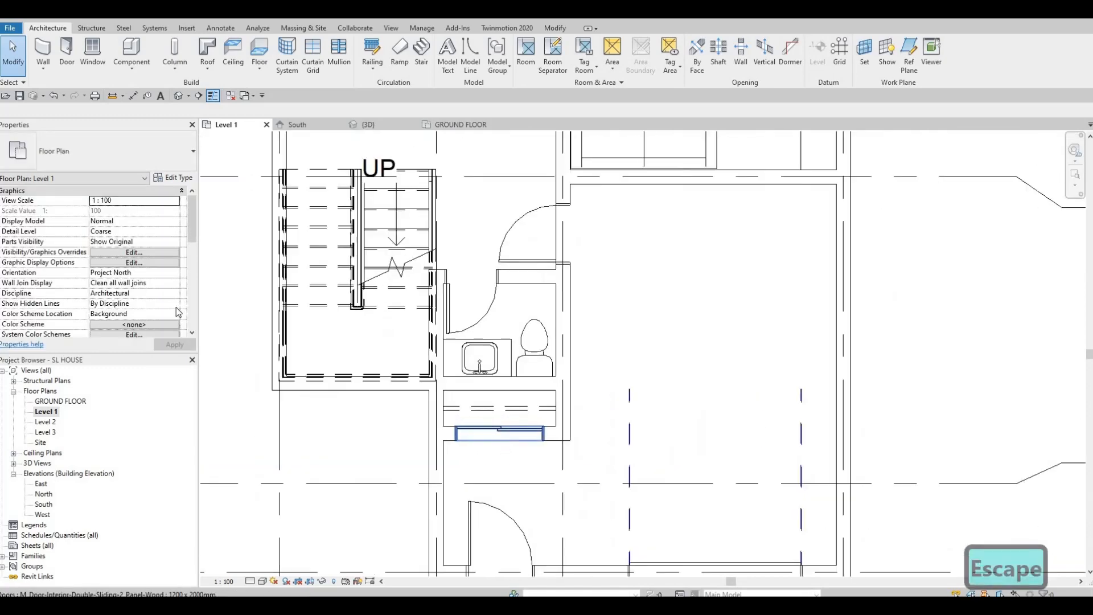
left_click(490, 494)
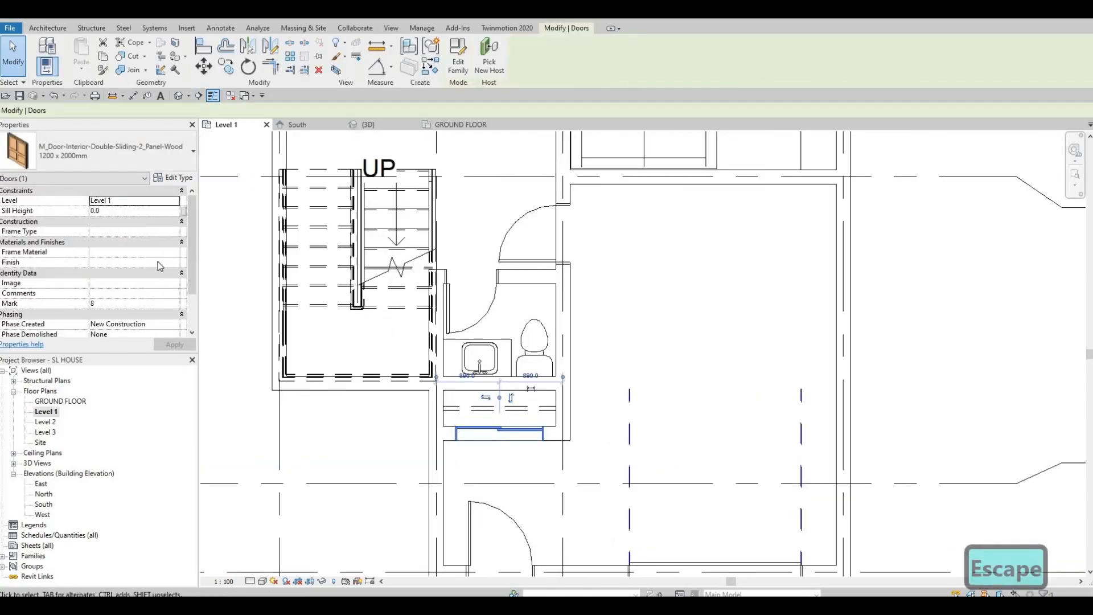
left_click(175, 200)
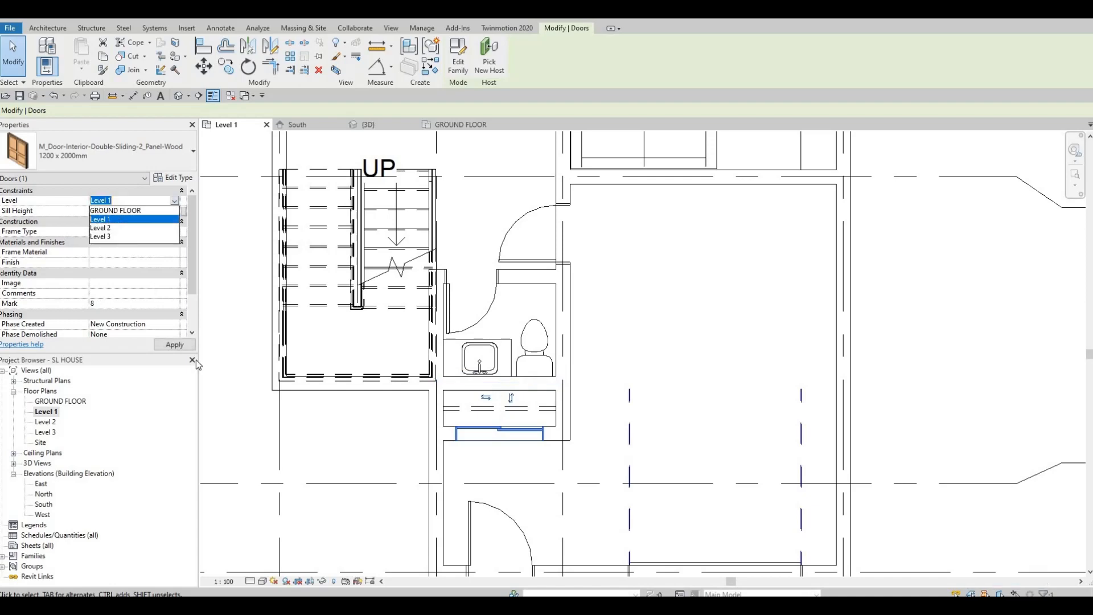
left_click(114, 210)
key("Escape")
key("Escape")
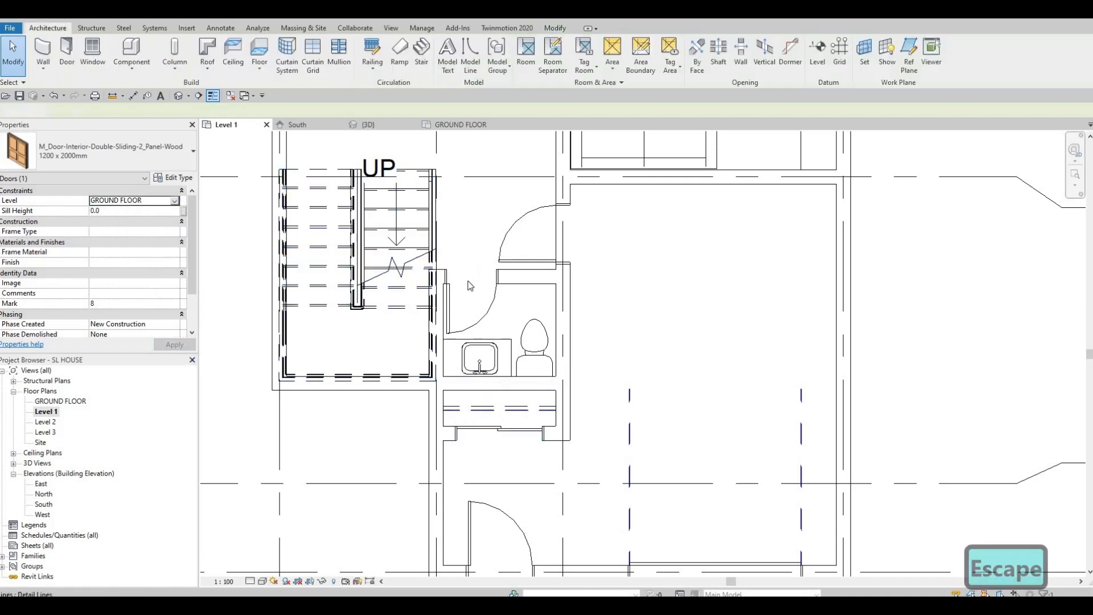
- Open the GROUND FLOOR plan and bring the rear part of the house into view
scroll(239, 408, "down", 2)
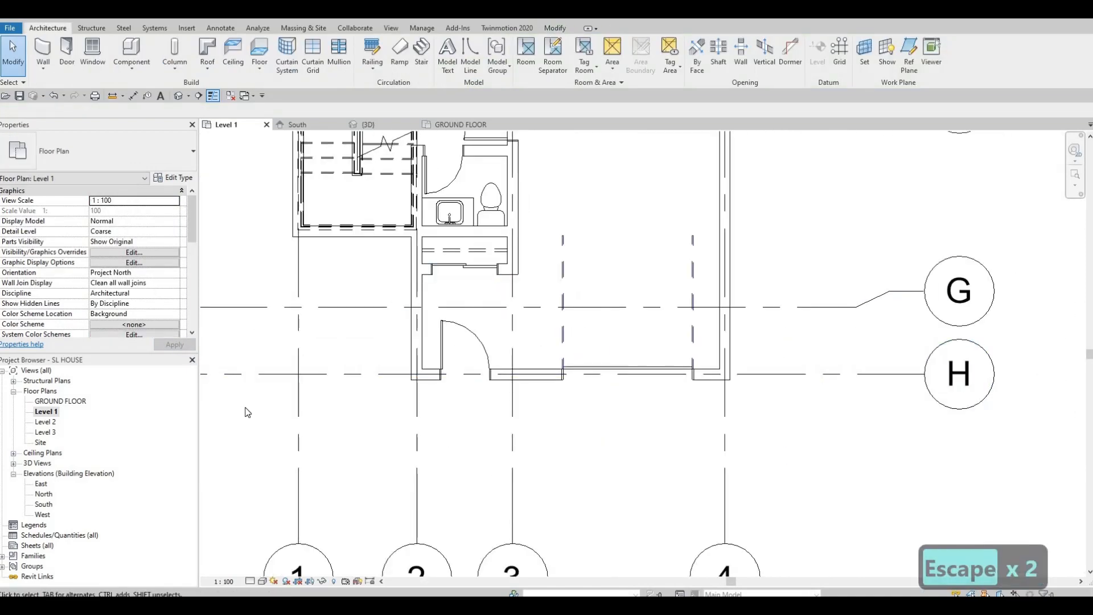
double_click(59, 401)
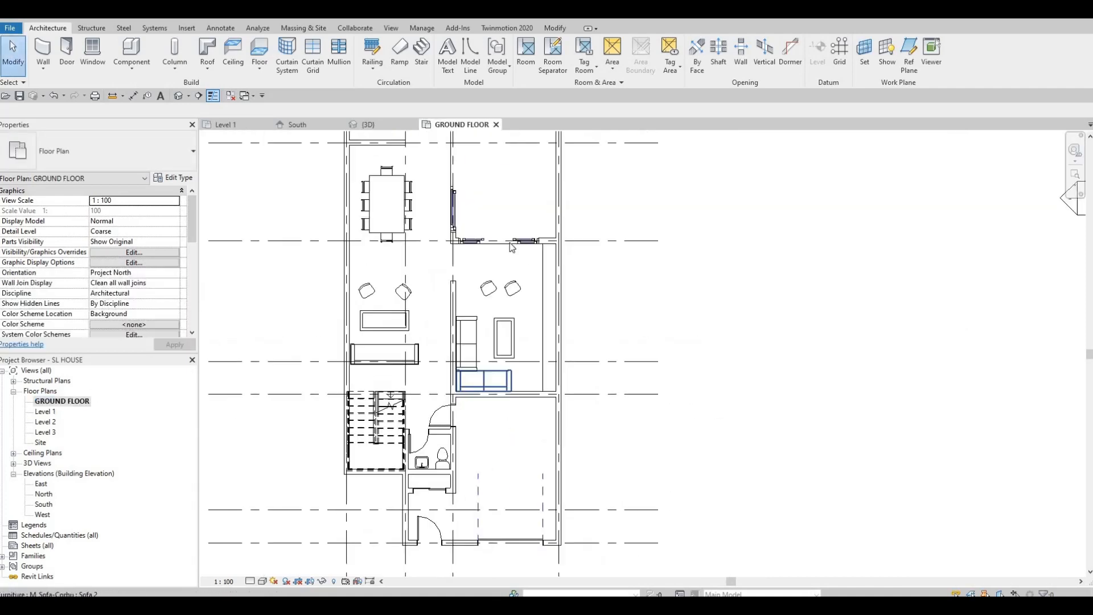
scroll(495, 256, "down", 3)
key("Escape")
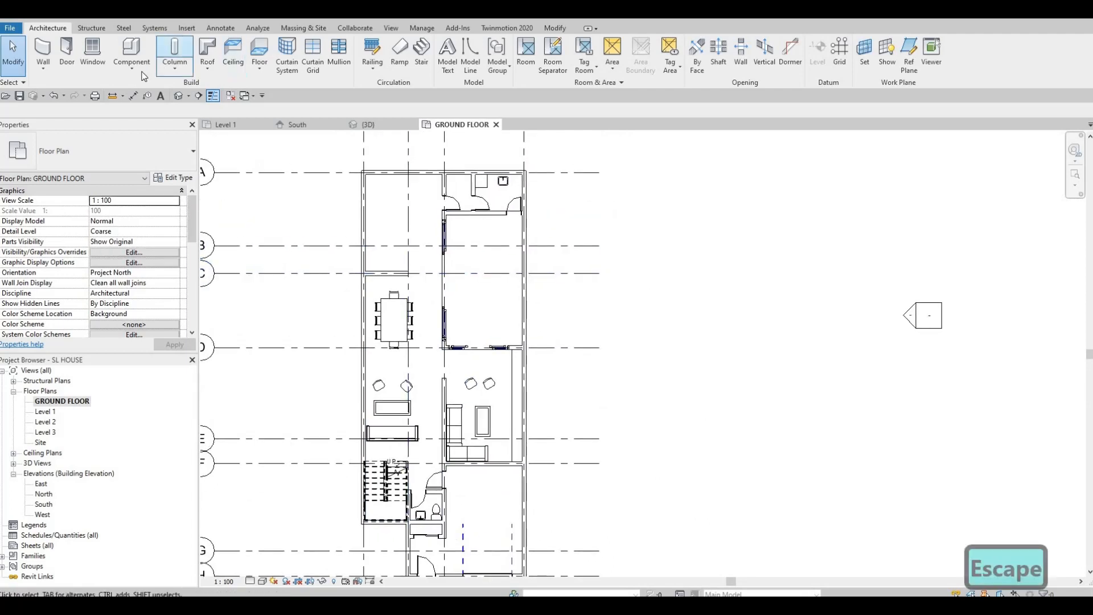
- Start a new floor on the ground floor and duplicate the FLOOR 1 type as FLOOR 2
left_click(257, 49)
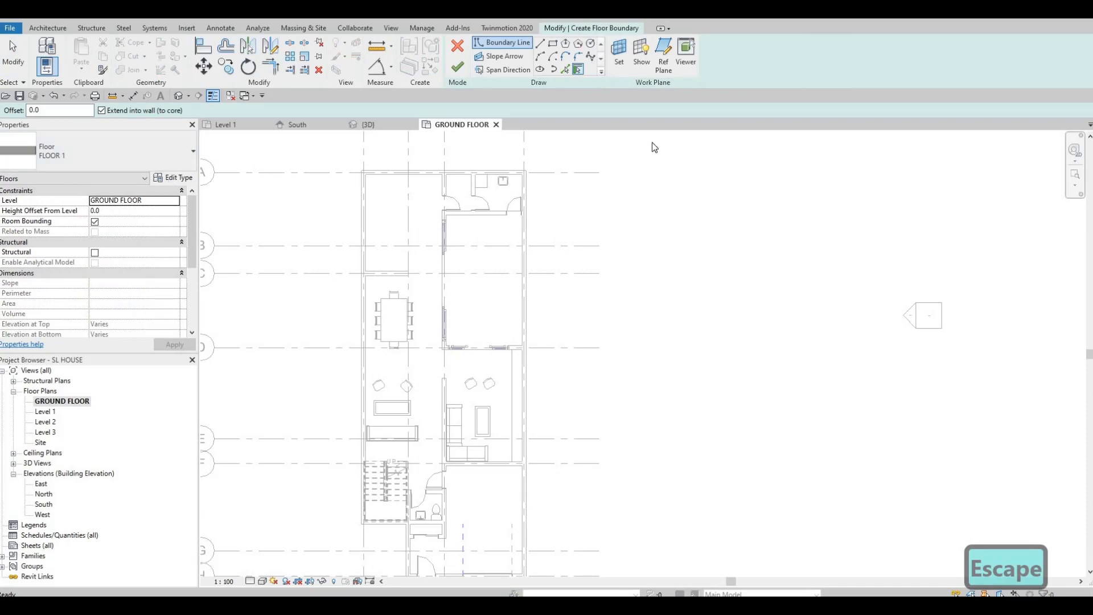
left_click(174, 177)
left_click(667, 134)
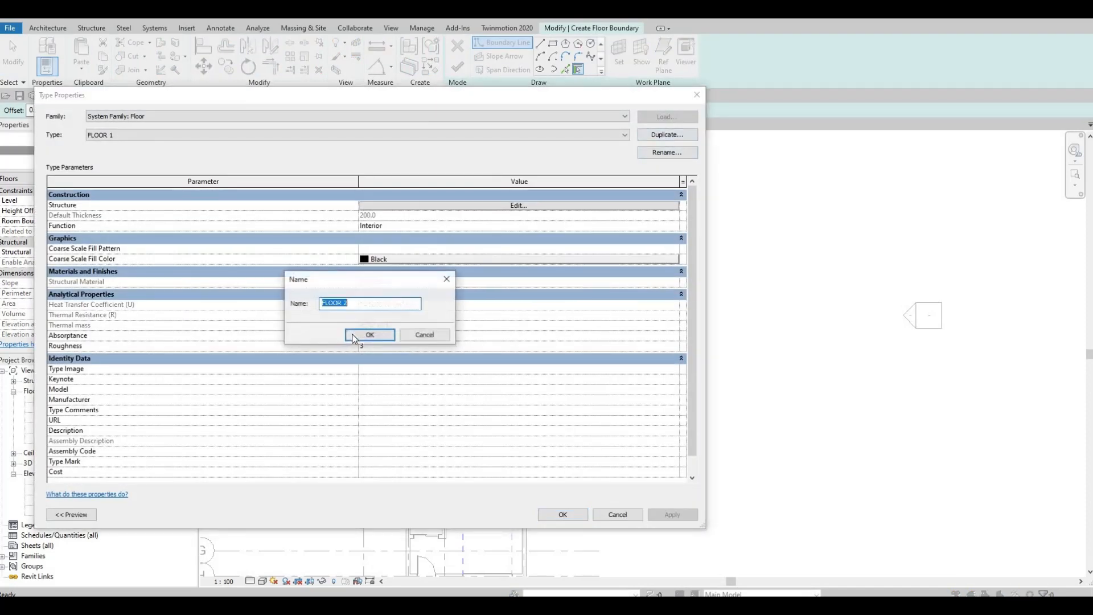
key("Return")
- Assign Grass from the AEC Materials library to the FLOOR 2 structure layer and accept the layer assembly
left_click(496, 206)
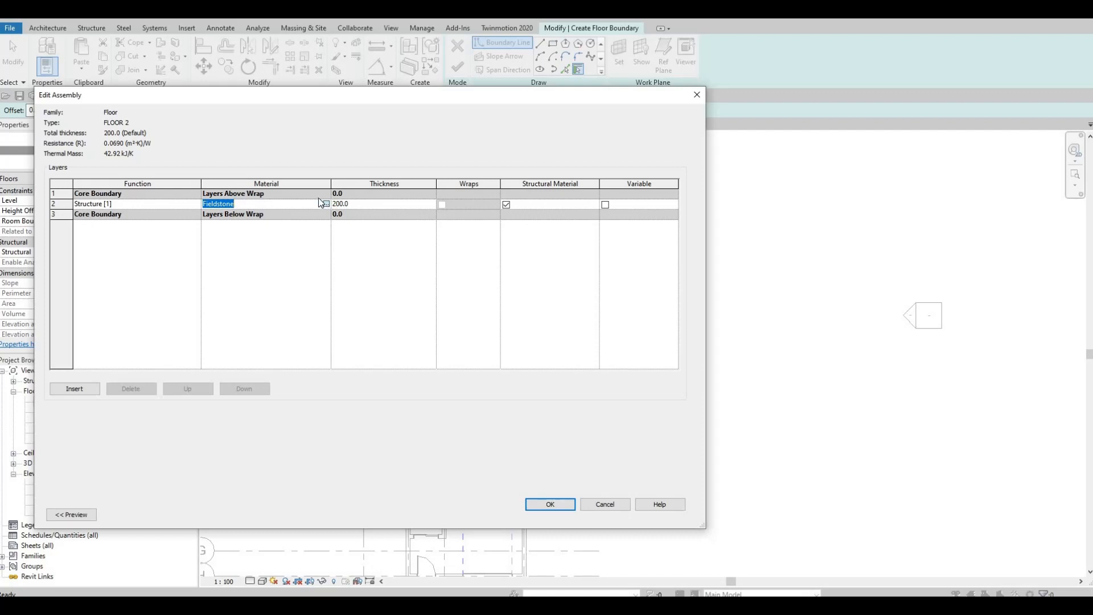
left_click(324, 203)
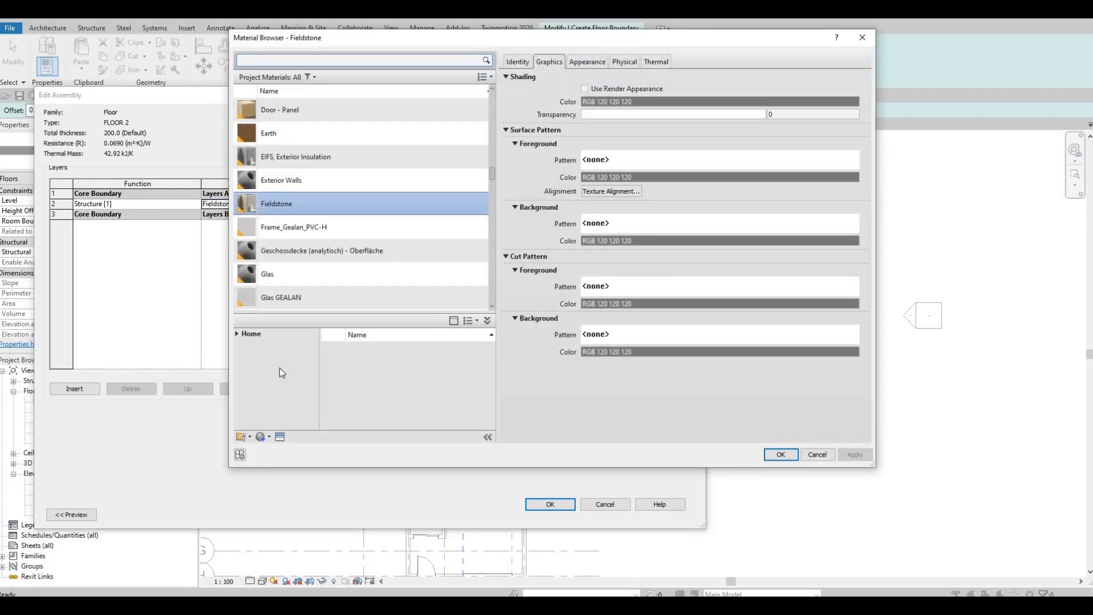
left_click(237, 334)
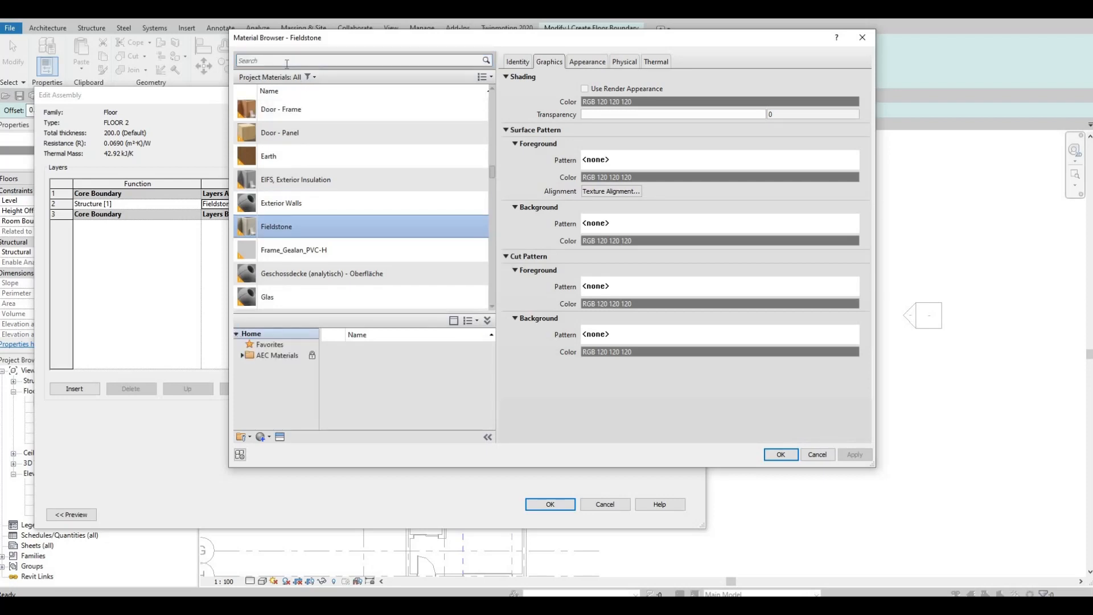
type("G")
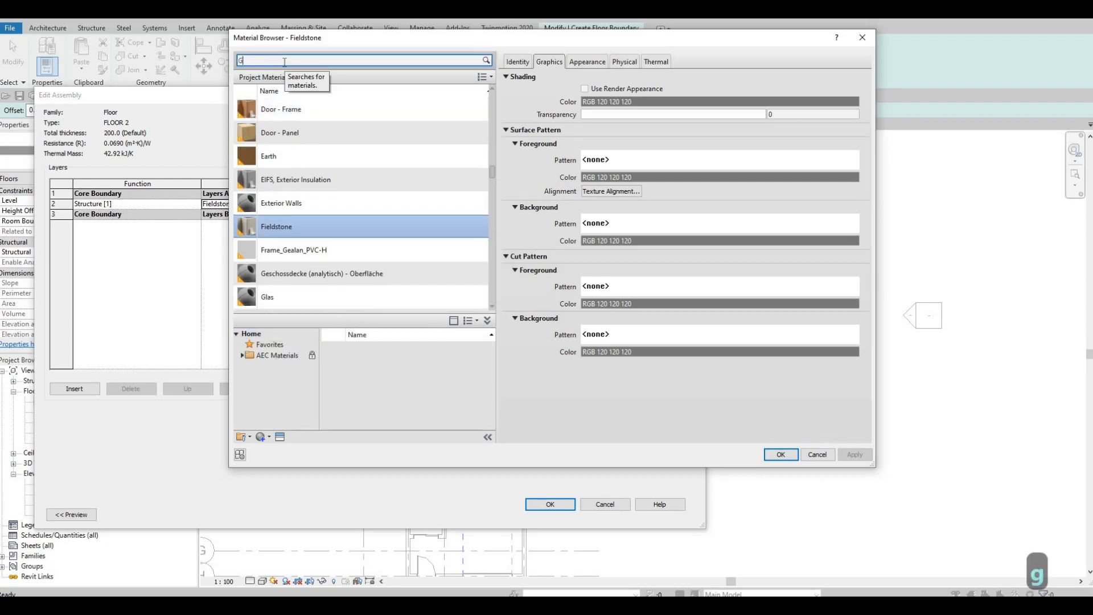
type("RASS")
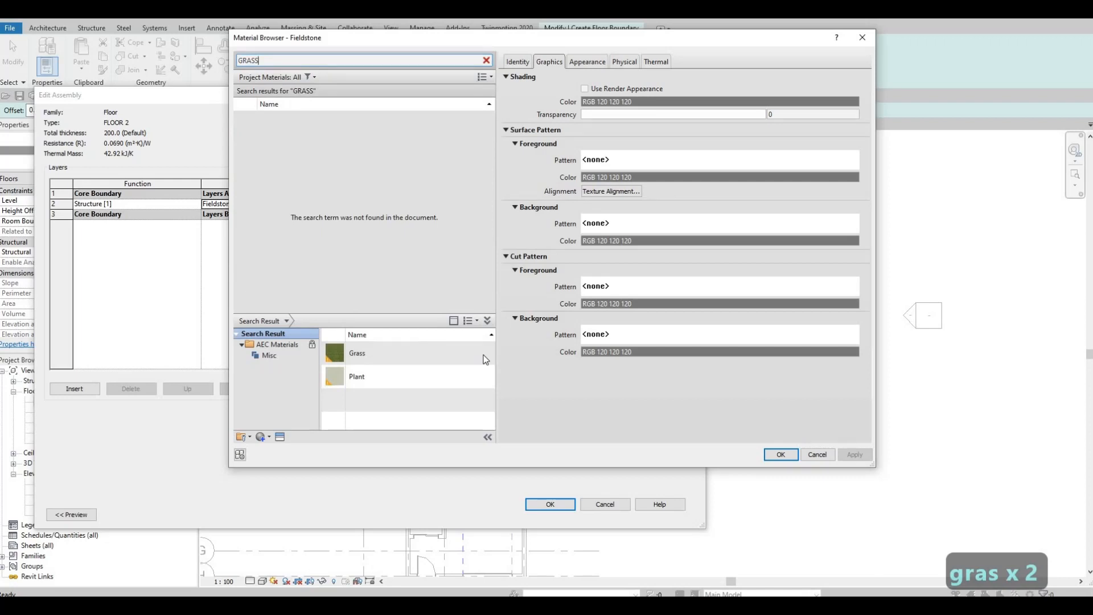
left_click(474, 352)
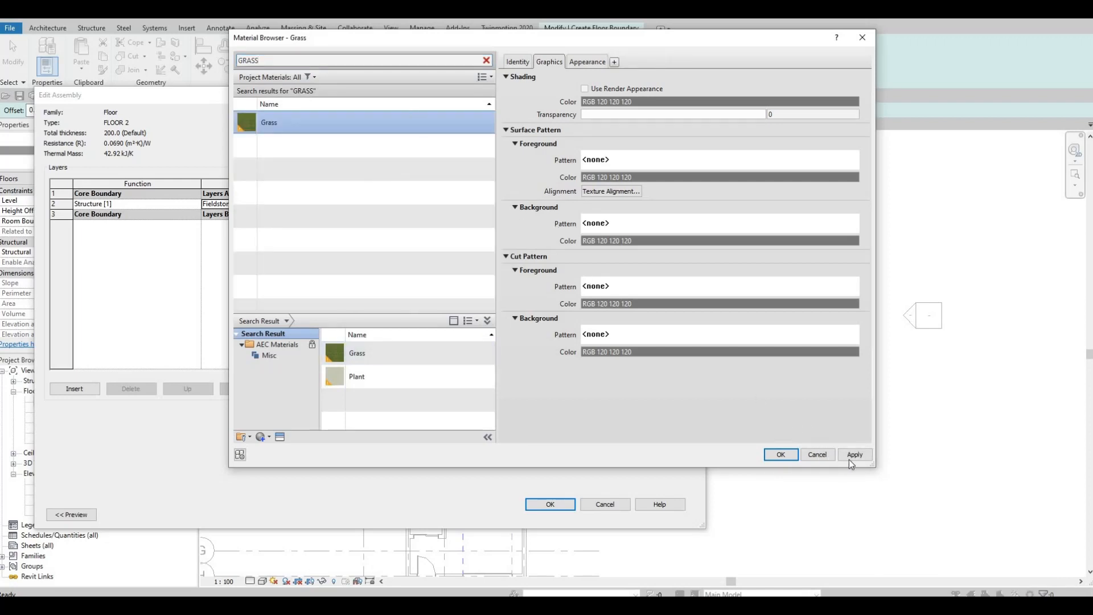
left_click(780, 454)
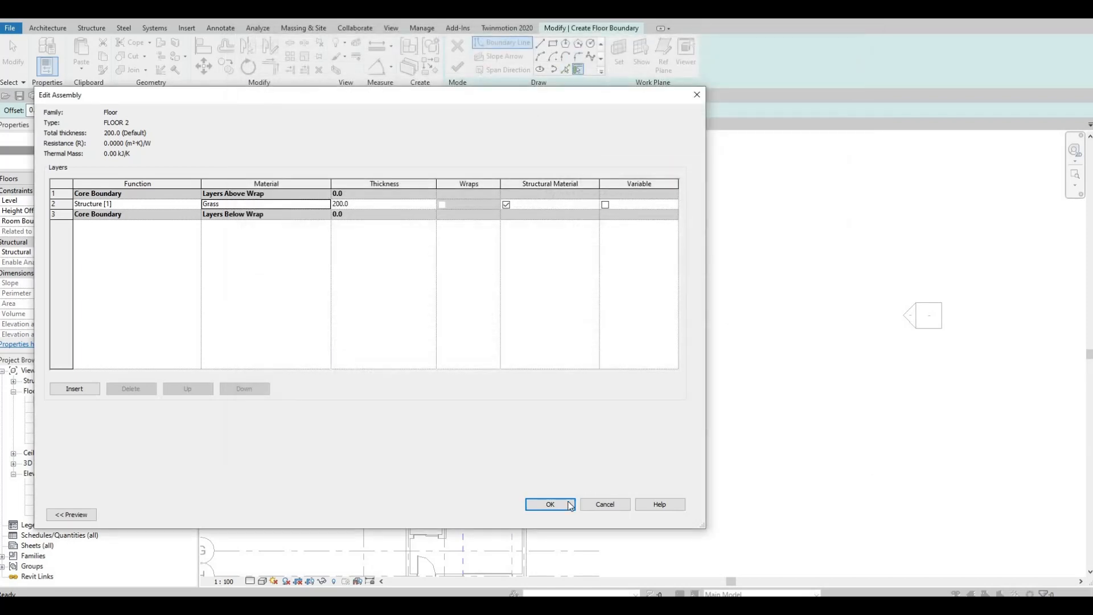
left_click(564, 509)
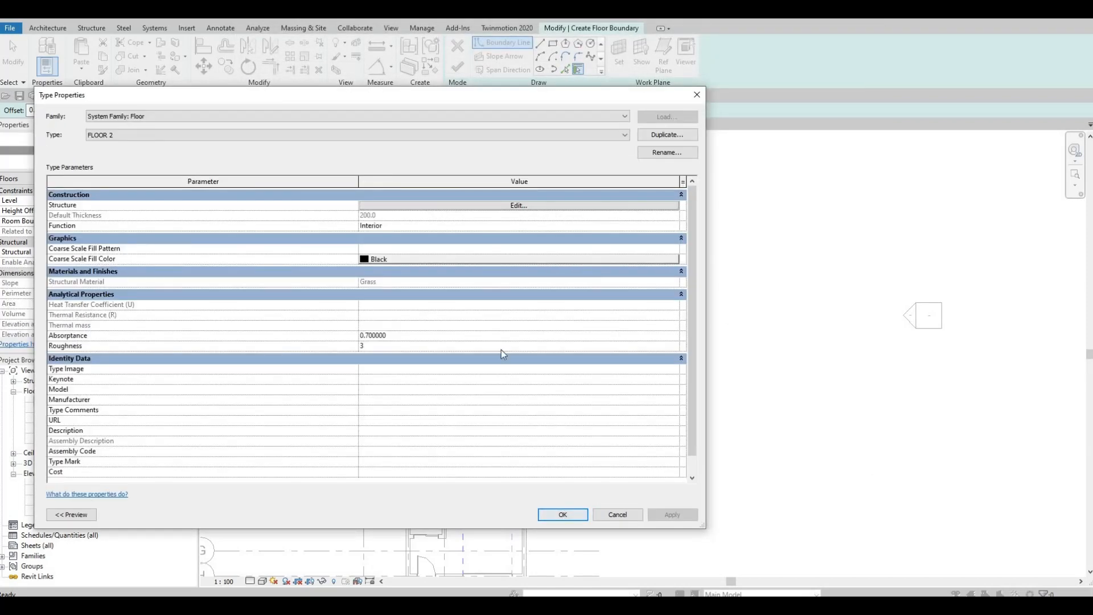
- Accept the FLOOR 2 type, sketch a rectangular boundary filling the rear courtyard beside the sliding glass doors, and finish the floor
left_click(562, 514)
key("l")
key("i")
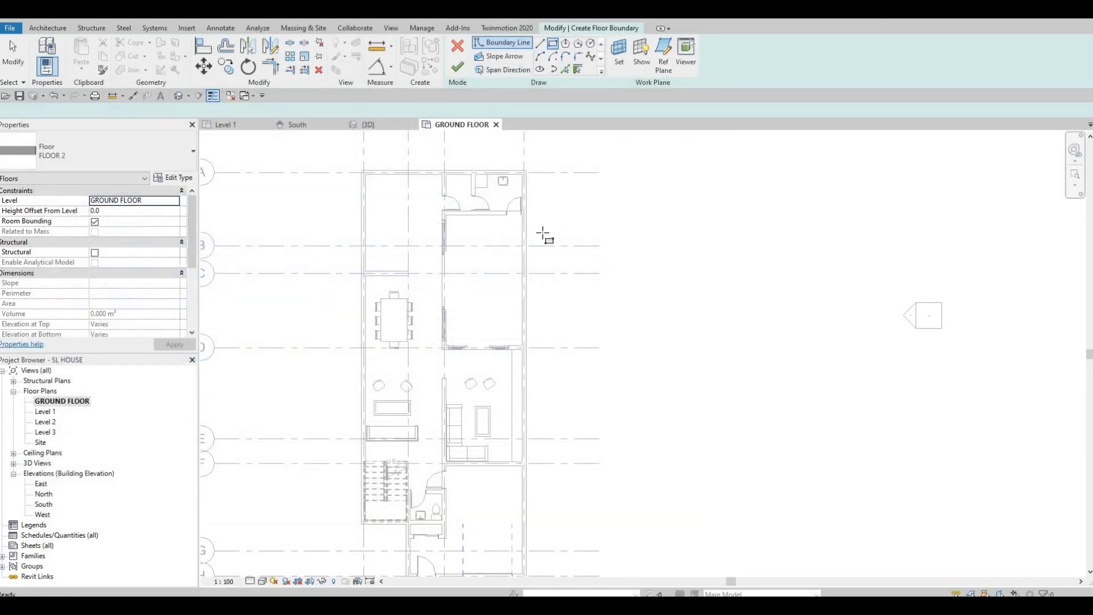
scroll(543, 235, "up", 5)
left_click(540, 235)
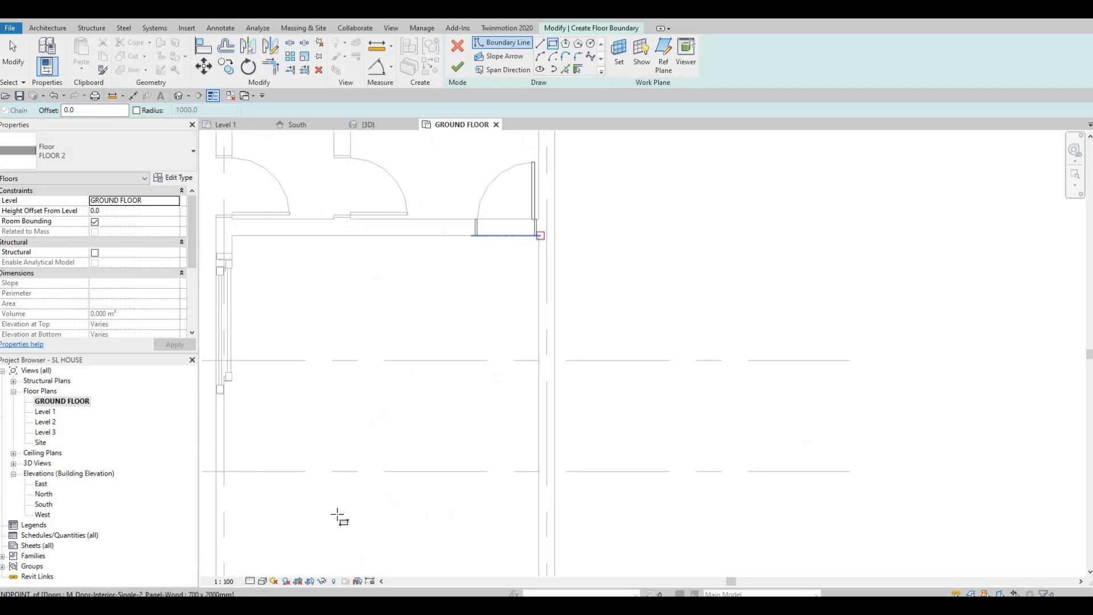
middle_click_drag(339, 514, 352, 231)
scroll(352, 232, "down", 2)
left_click(259, 427)
scroll(255, 444, "up", 3)
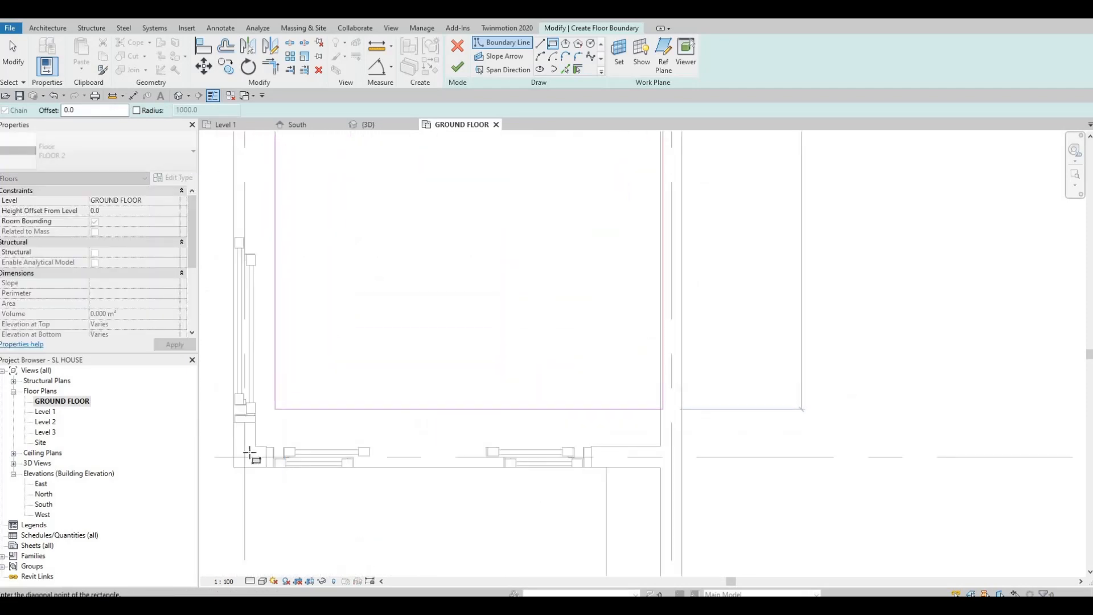
left_click(457, 66)
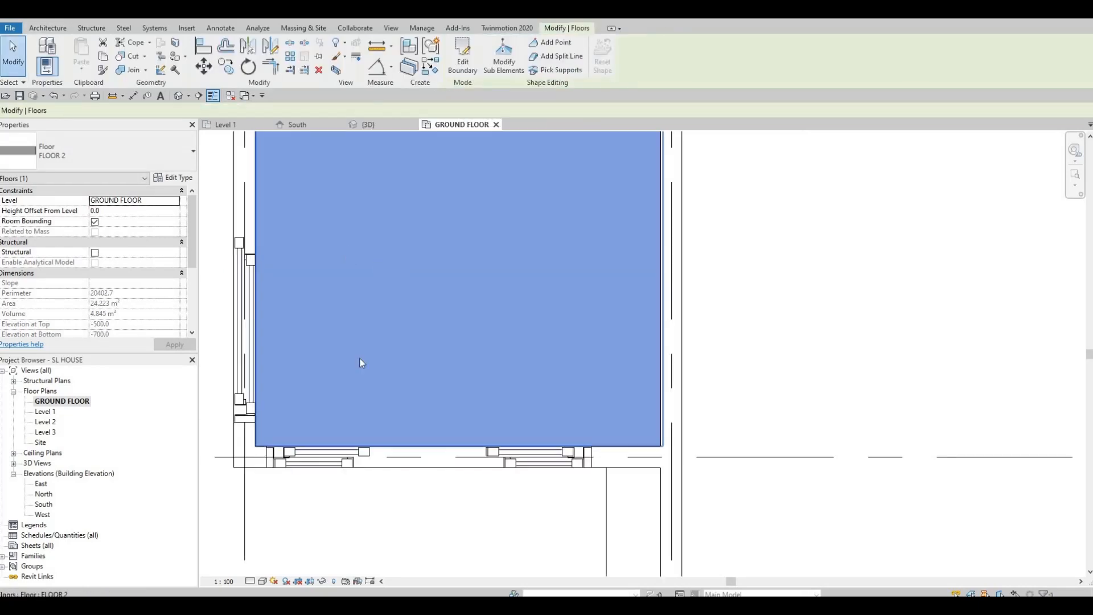
scroll(381, 259, "down", 4)
key("Escape")
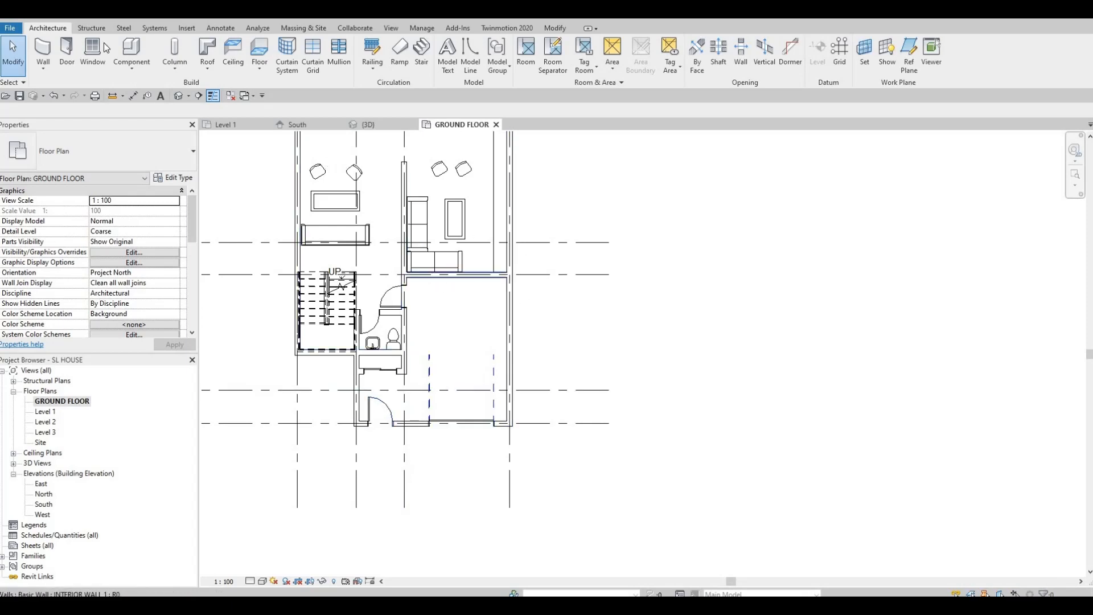
- Start another floor on the ground floor and duplicate the FLOOR 2 type as FLOOR 3
left_click(255, 54)
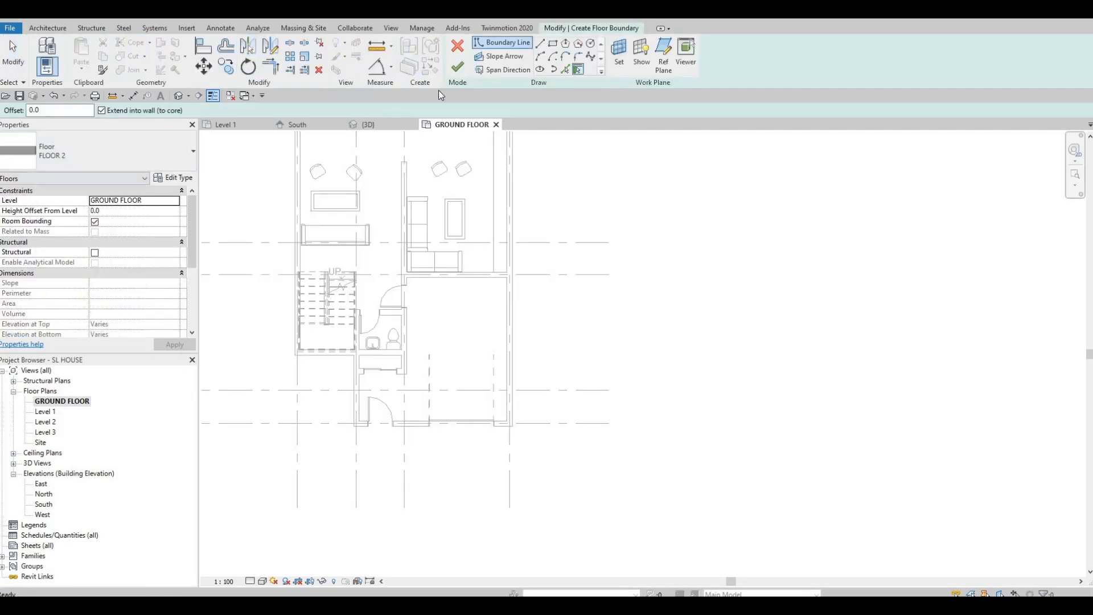
left_click(174, 177)
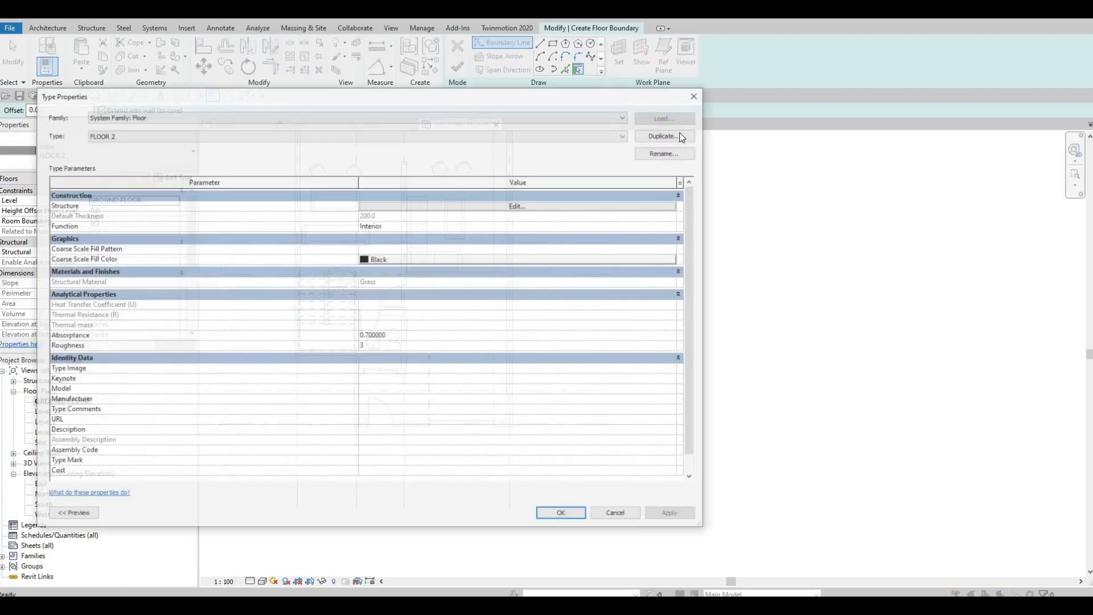
left_click(682, 136)
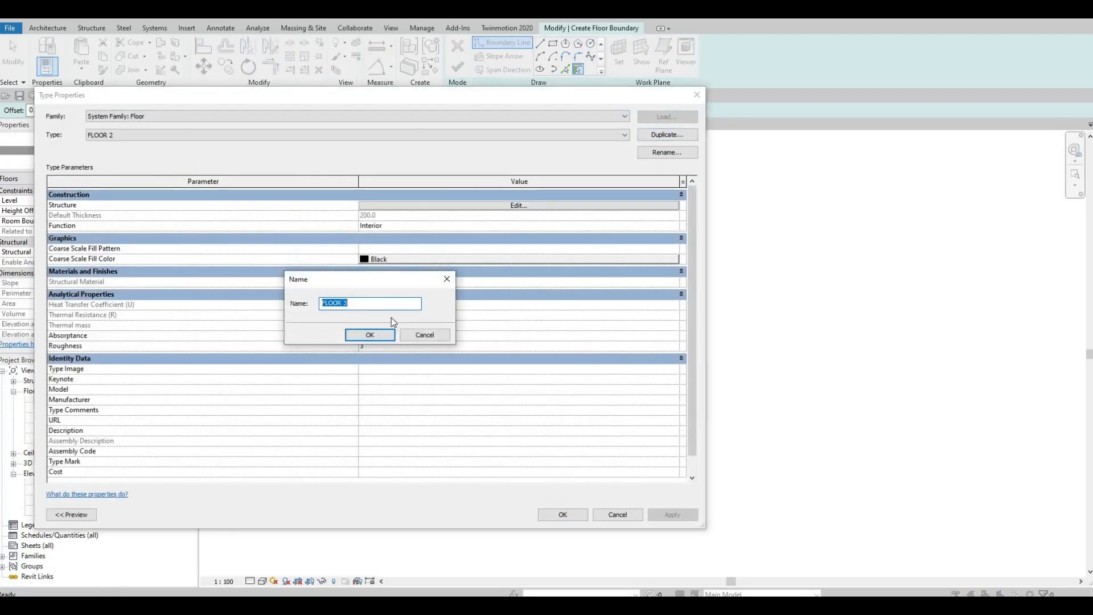
key("Return")
- Assign Concrete, Aerated from the AEC Materials library to the FLOOR 3 structure layer and accept the type
left_click(443, 205)
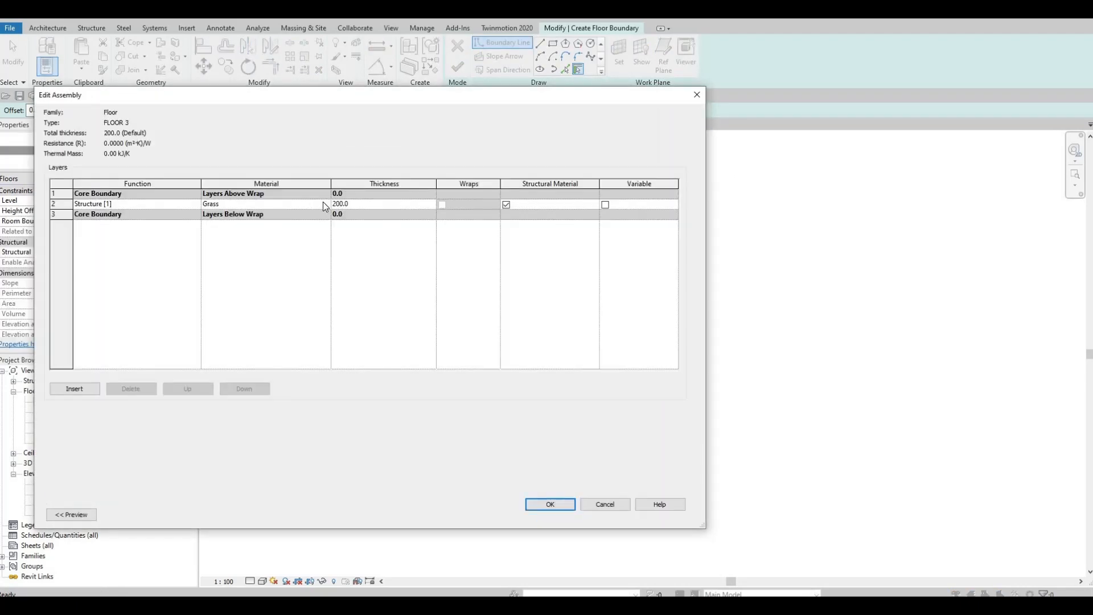
left_click(322, 204)
left_click(326, 203)
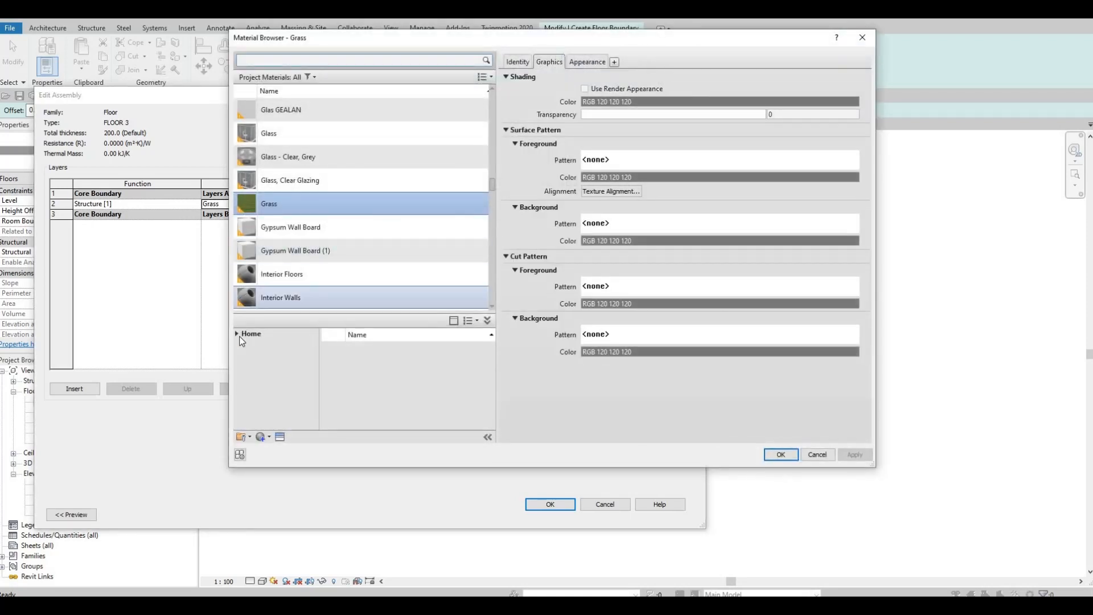
left_click(235, 333)
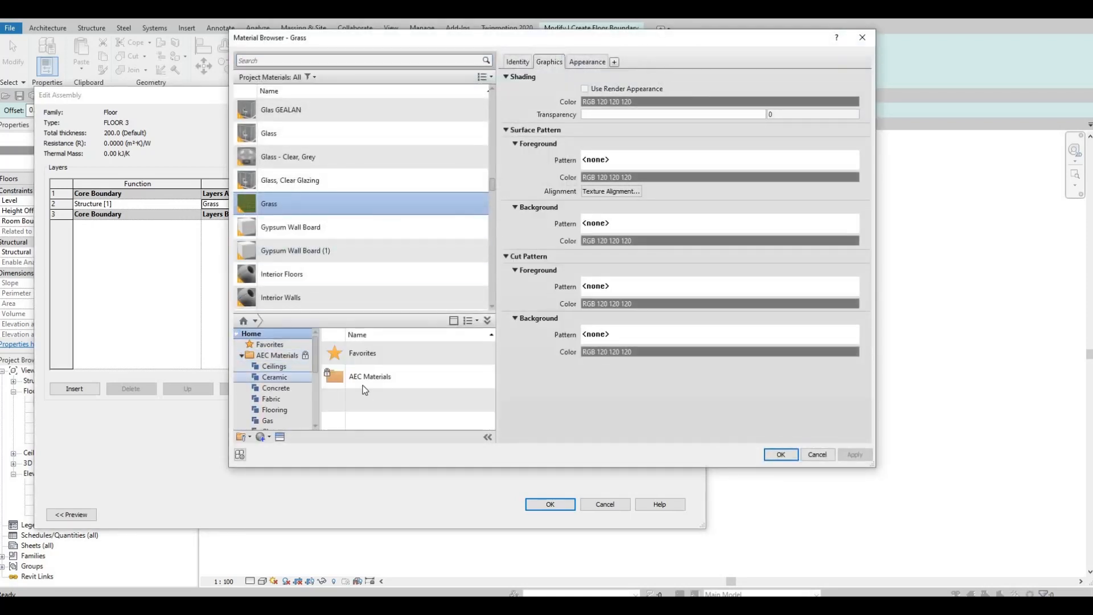
left_click(276, 388)
mouse_move(472, 354)
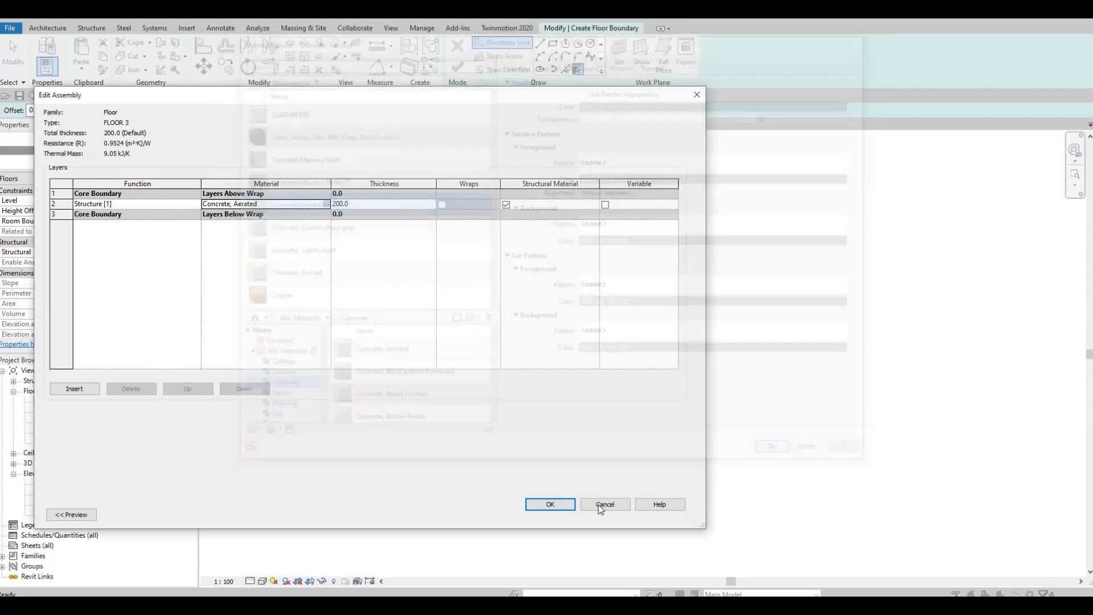
left_click(568, 503)
left_click(553, 503)
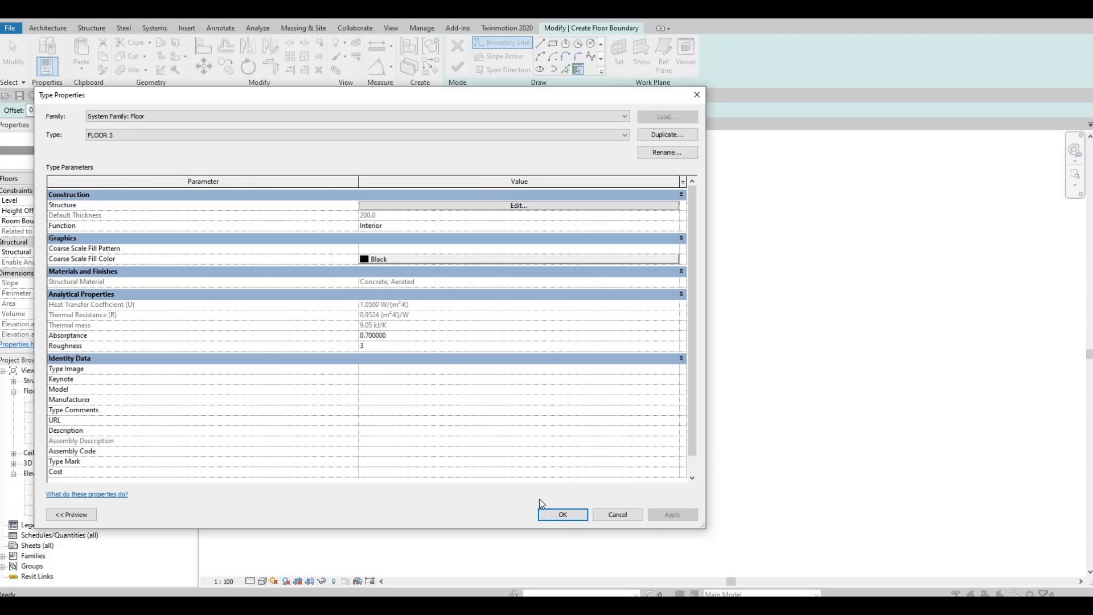
left_click(549, 515)
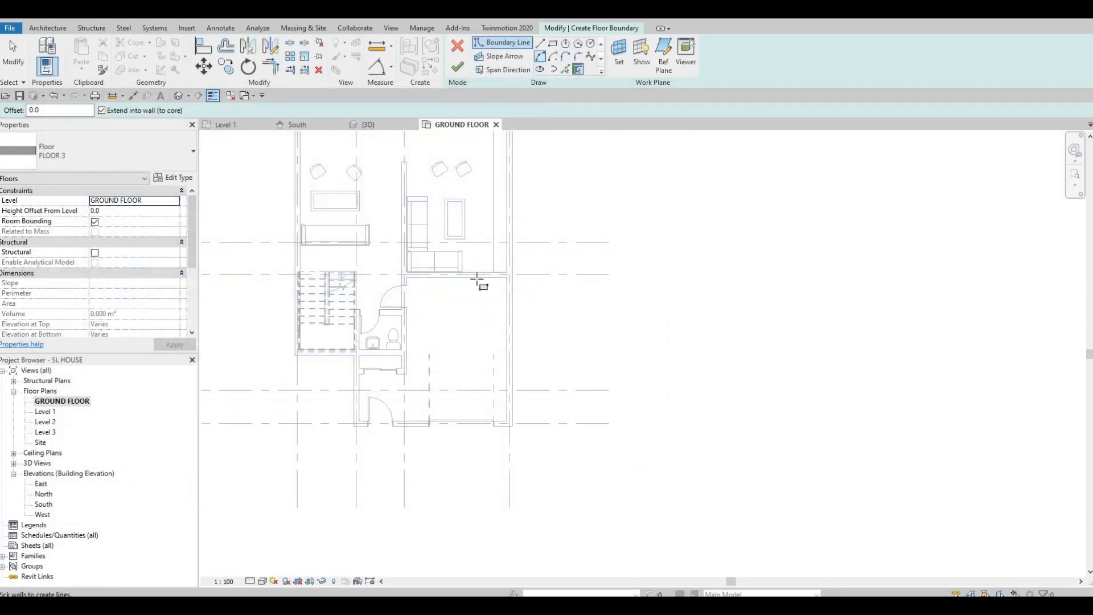
- Sketch a rectangular floor boundary along the inner wall faces of the garage
scroll(520, 277, "up", 4)
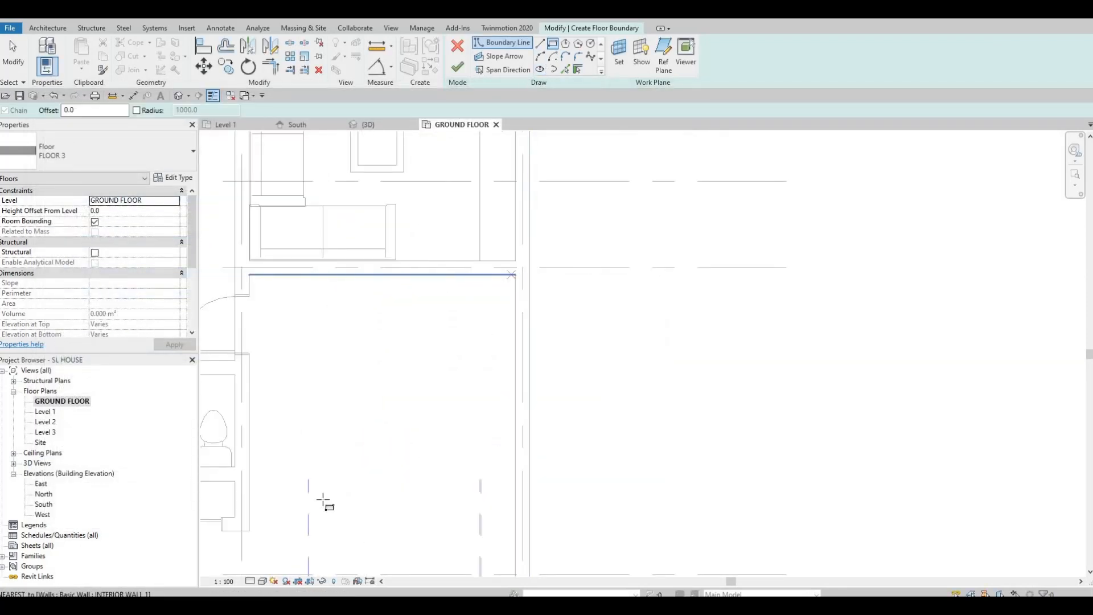
left_click(516, 274)
middle_click_drag(337, 418, 387, 231)
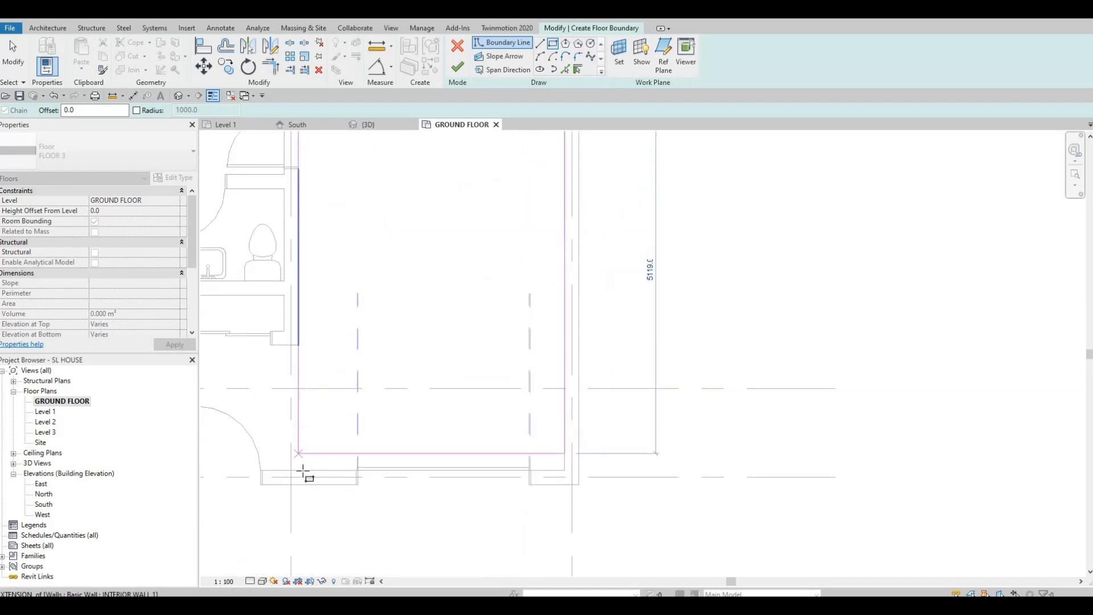
left_click(298, 470)
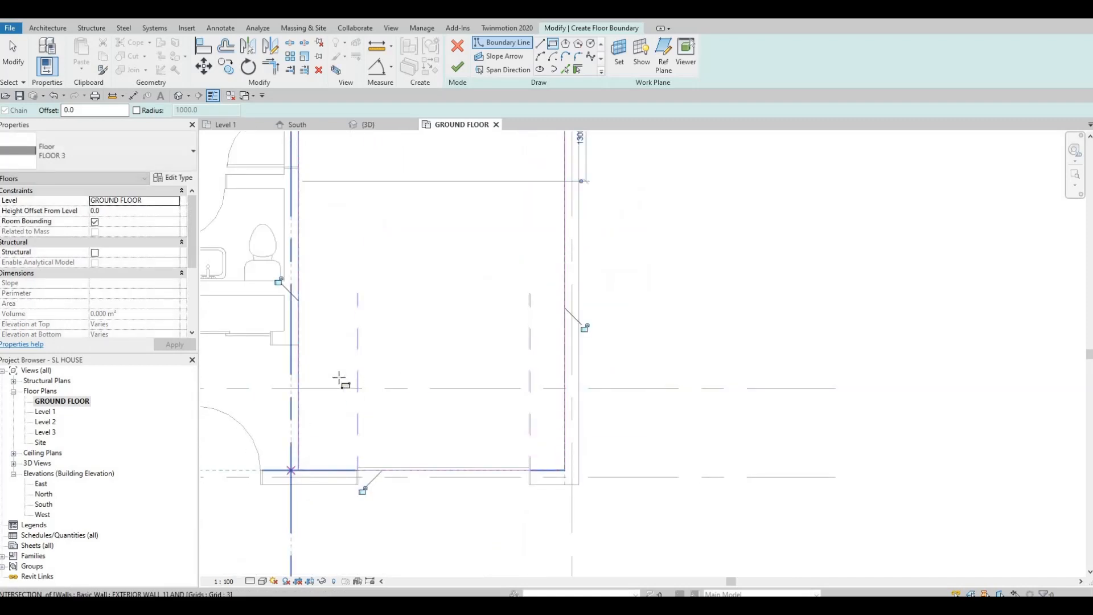
key("Escape")
- Sketch a second boundary rectangle, 1780 by 2455 mm, over the front entry and closet beside the garage
middle_click_drag(339, 378, 536, 305)
left_click(366, 398)
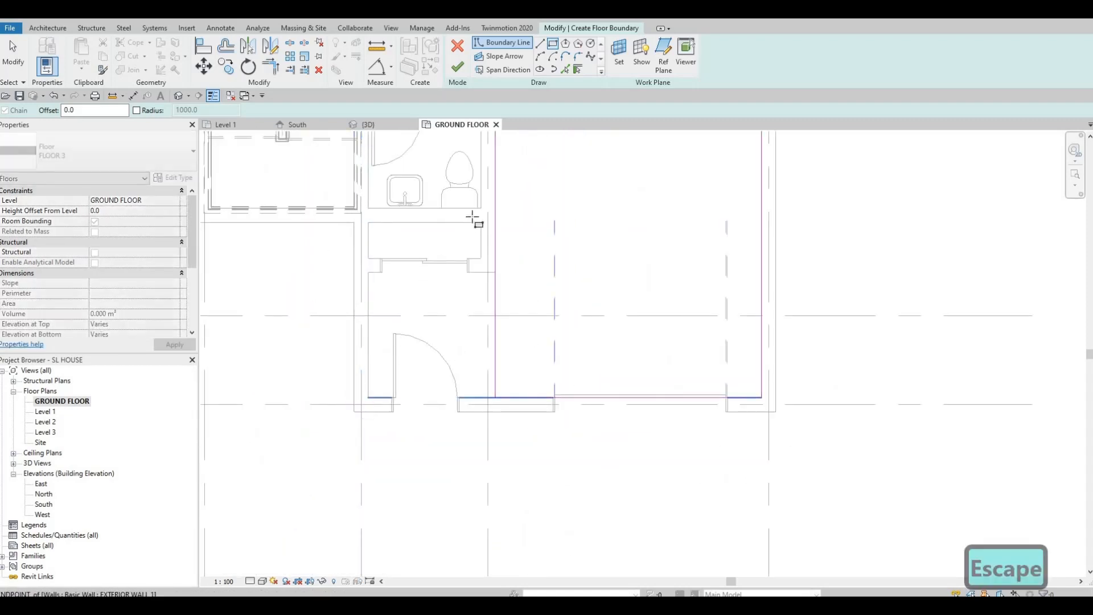
left_click(496, 222)
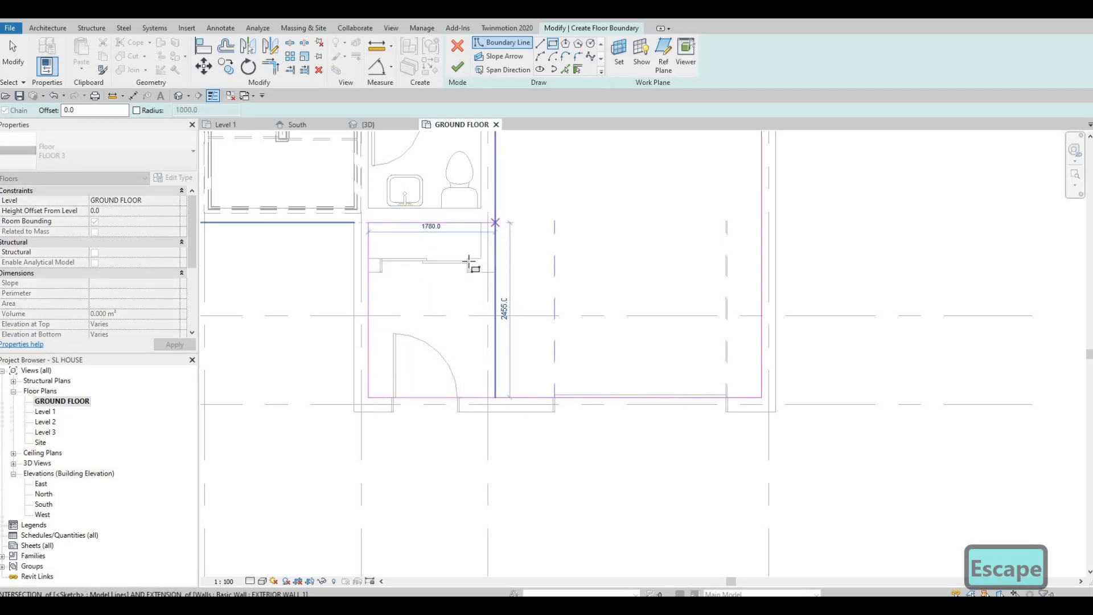
key("Escape")
key("Escape")
key("Escape")
- Delete the entry rectangle's edge shared with the garage and trim the garage line to the closet's rear boundary line
left_click(496, 261)
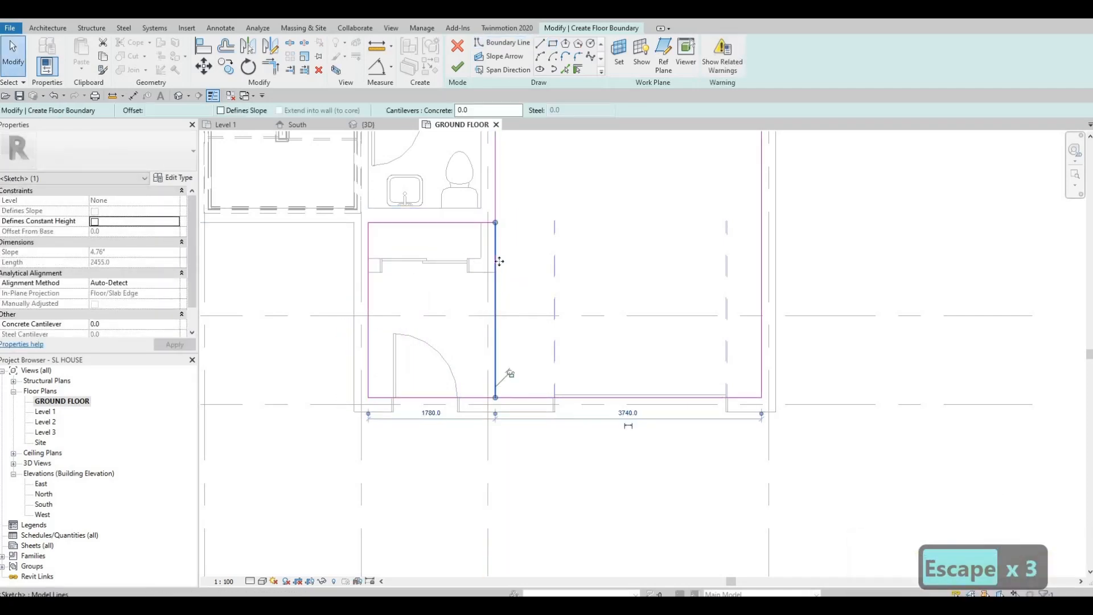
key("Delete")
key("t")
key("r")
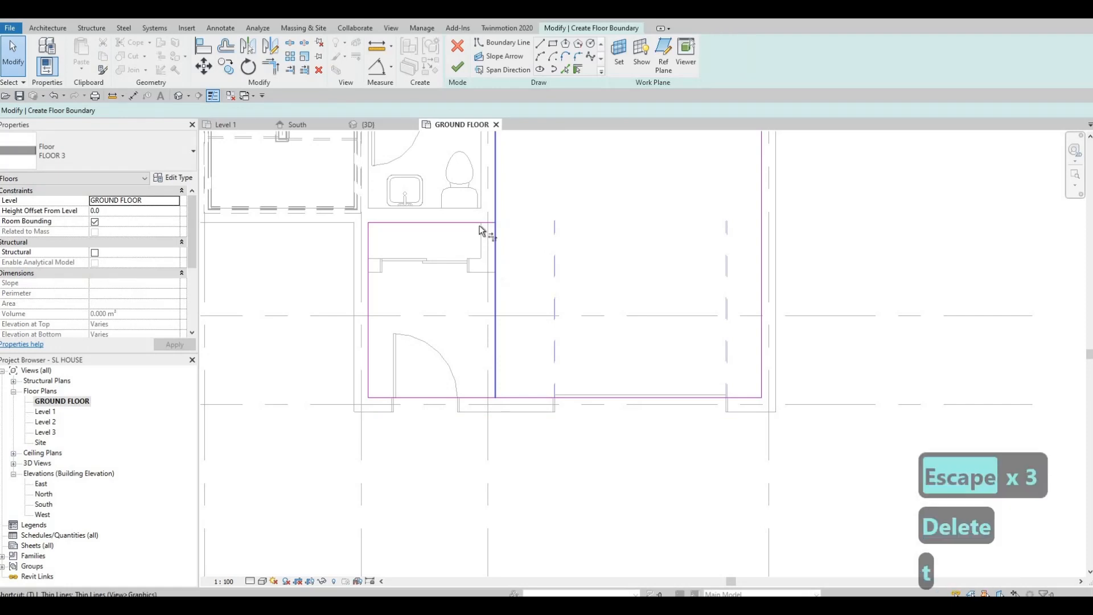
left_click(495, 221)
left_click(498, 298)
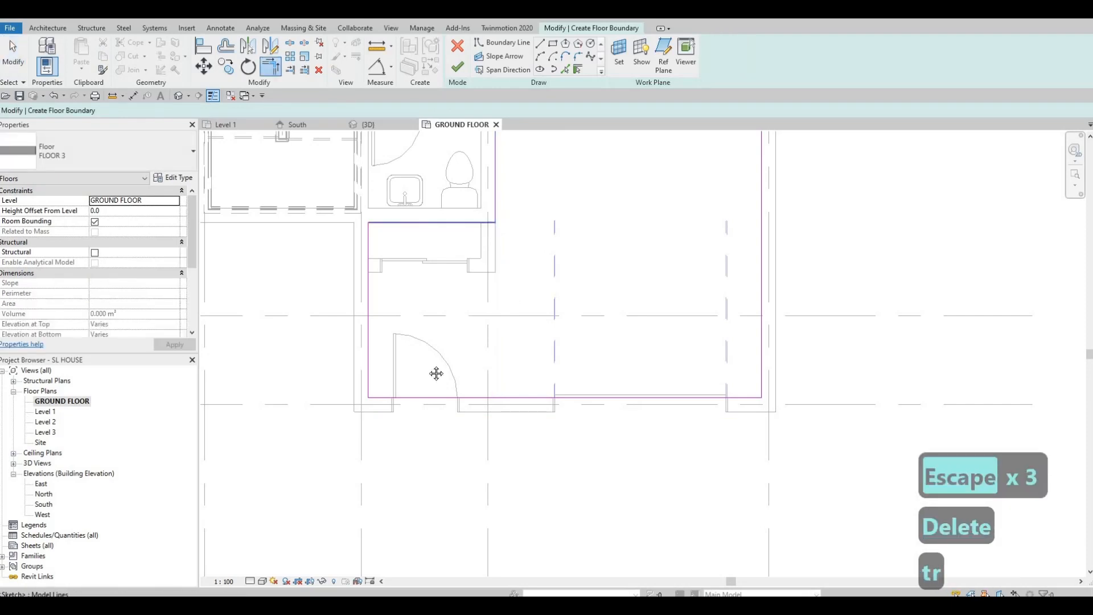
- Finish the FLOOR 3 sketch covering the garage, entry and closet, and deselect the new floor
scroll(434, 371, "down", 3)
key("Escape")
key("Escape")
left_click(457, 66)
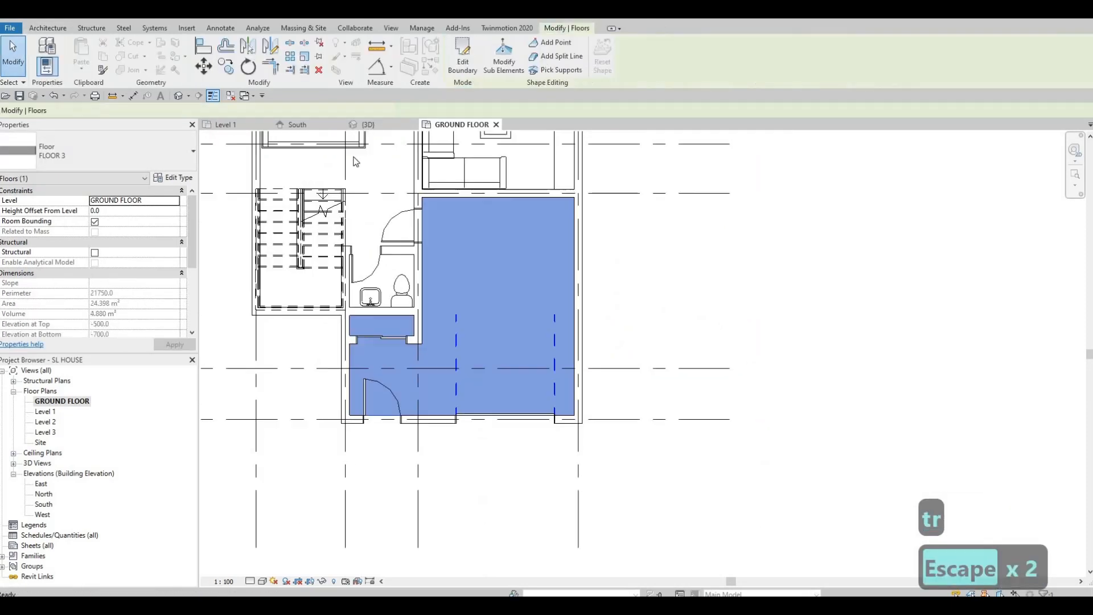
key("Escape")
key("Escape")
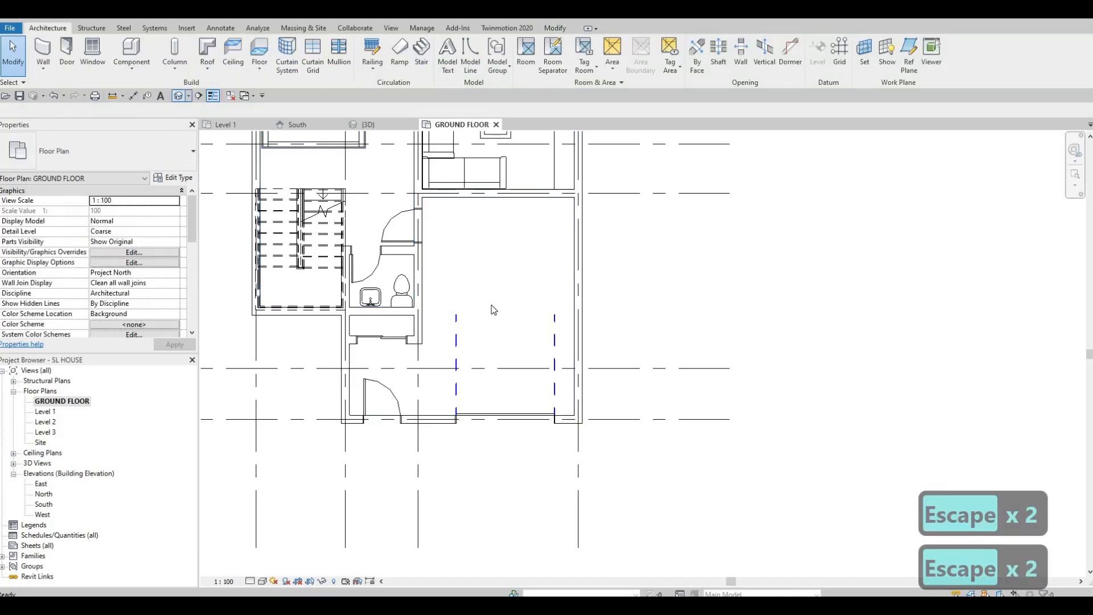
- In the 3D view, select the chain of outer exterior walls and set their base constraint to GROUND FLOOR
key("Escape")
key("Escape")
middle_click_drag(411, 383, 543, 328, "shift")
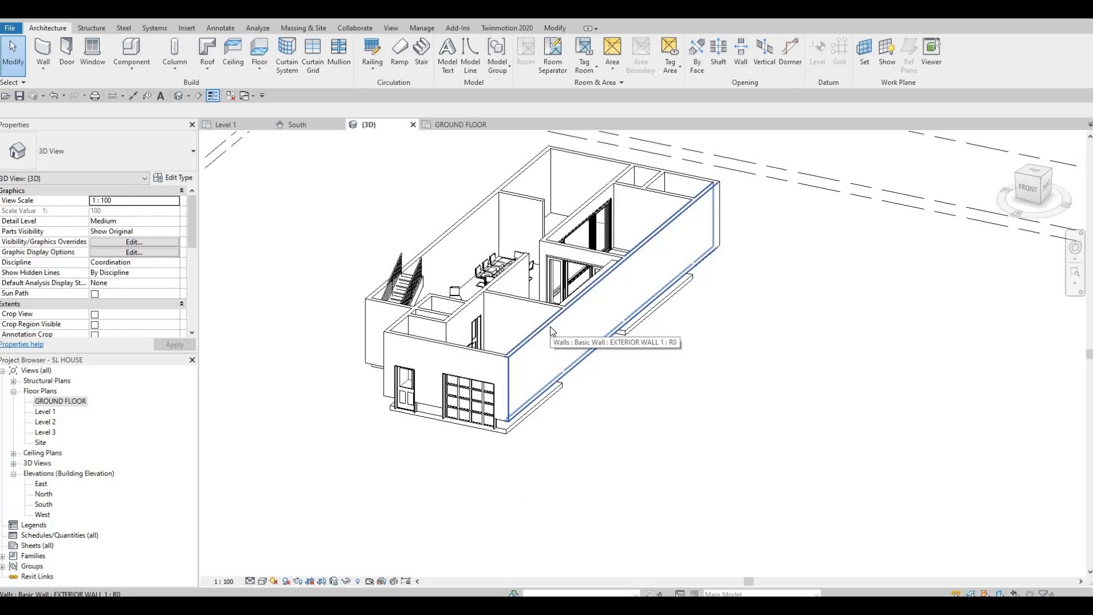
key("Tab")
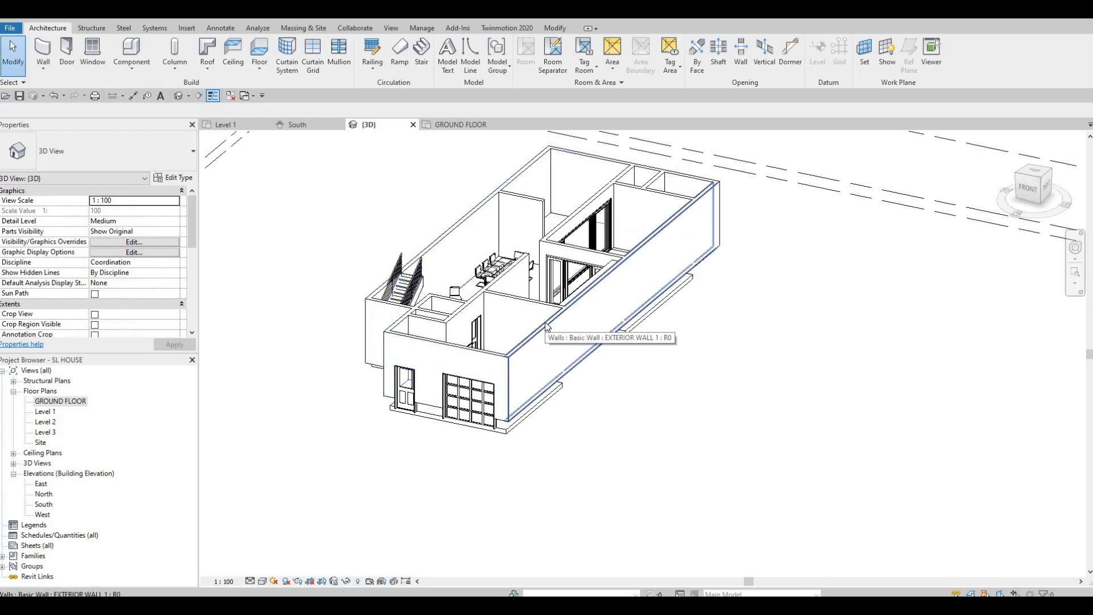
key("Tab")
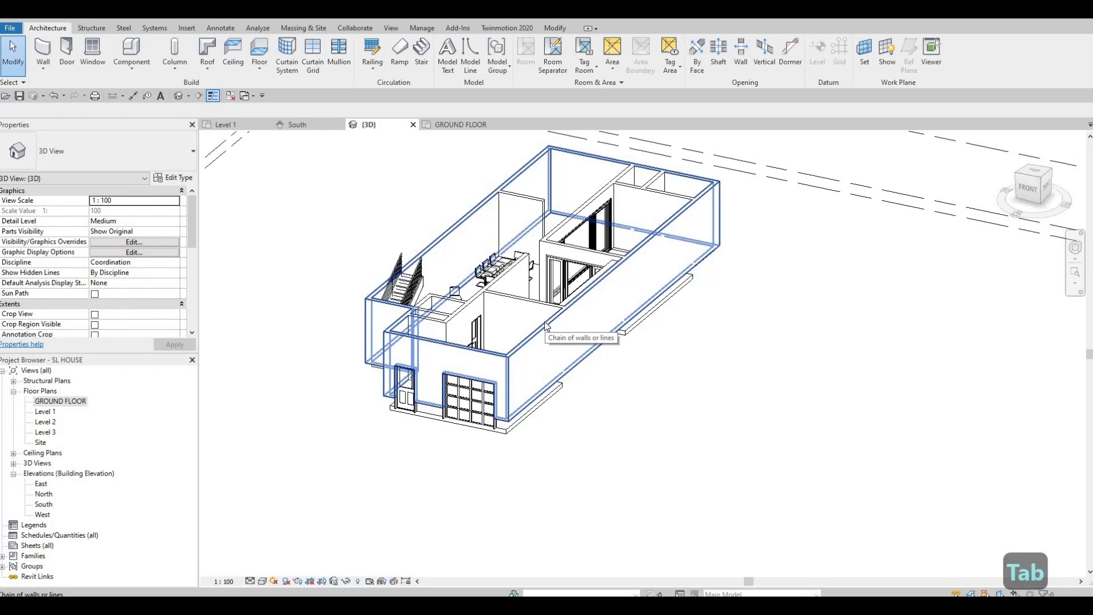
left_click(524, 322)
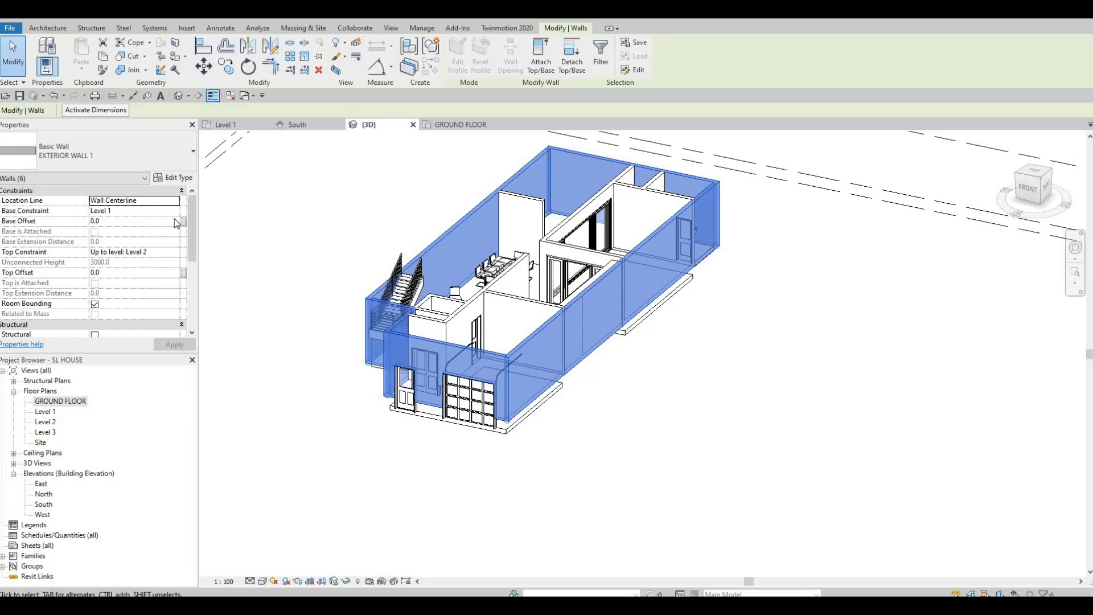
left_click(137, 210)
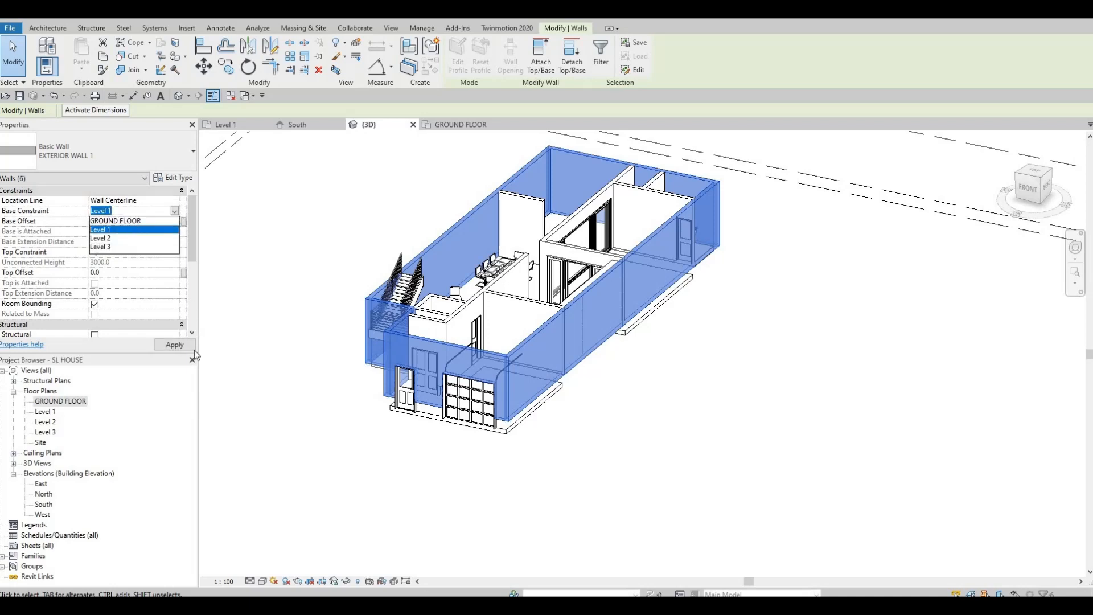
left_click(116, 221)
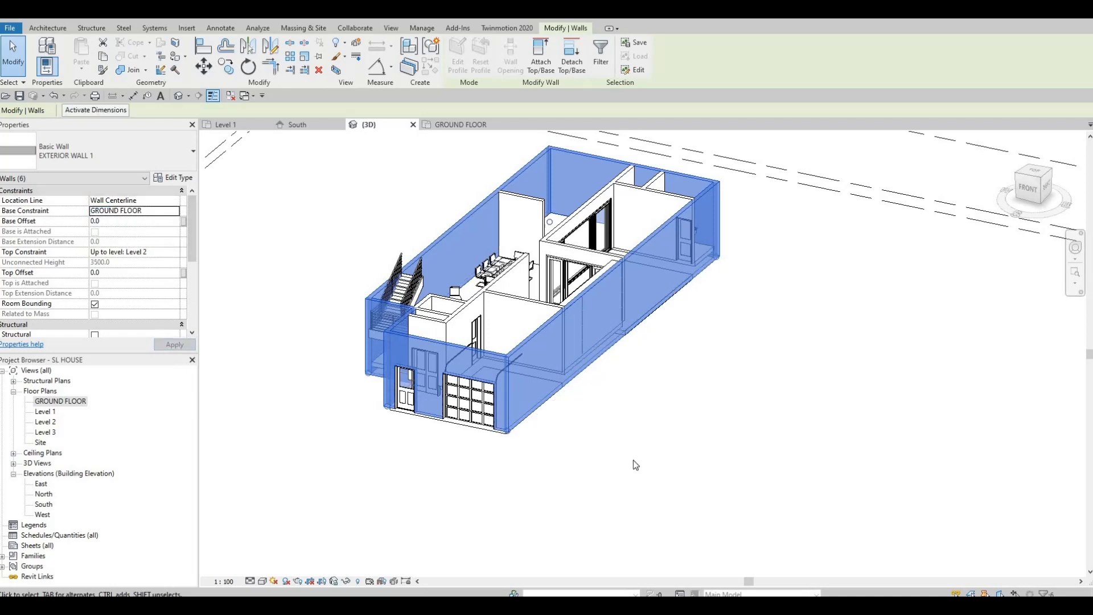
key("Escape")
key("Escape")
key("Escape")
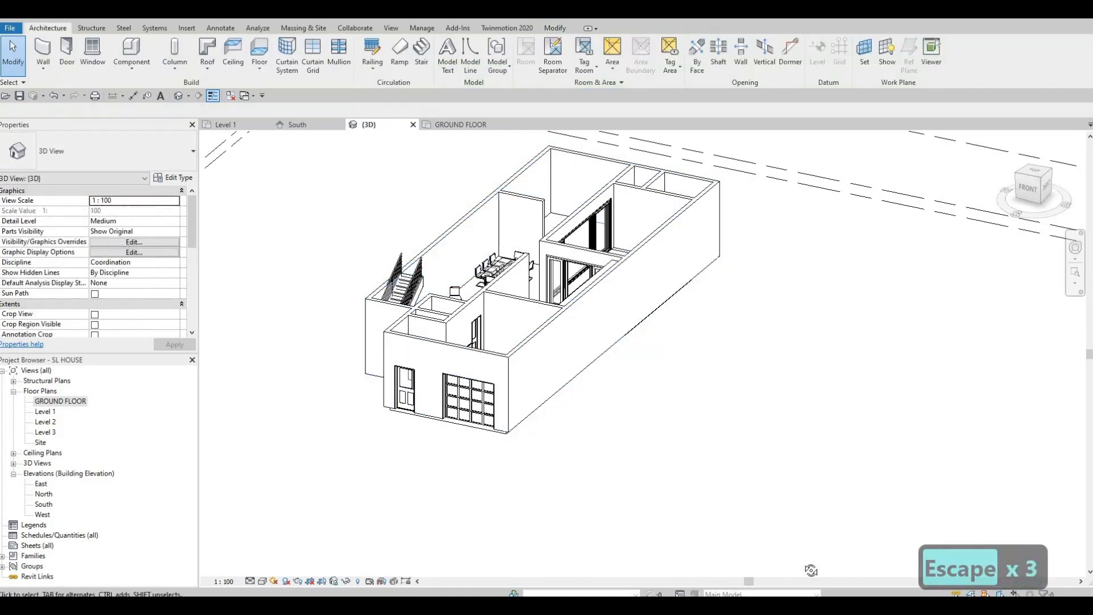
- Select the three exterior walls surrounding the courtyard in the 3D view and set their base constraint to GROUND FLOOR
middle_click_drag(810, 570, 461, 274, "shift")
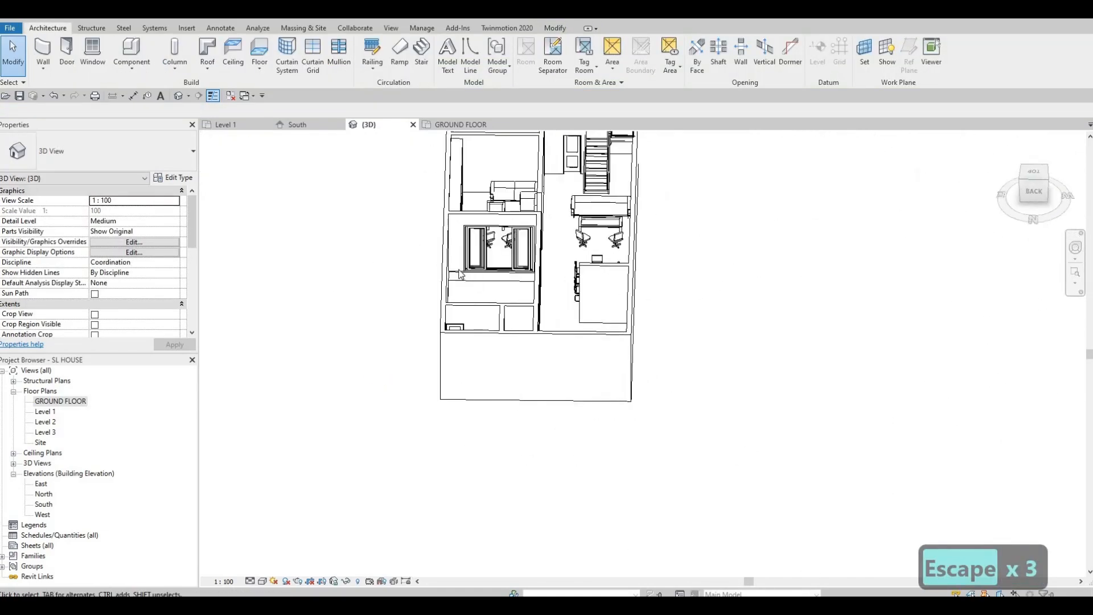
scroll(460, 274, "up", 6)
middle_click_drag(510, 424, 510, 306, "shift")
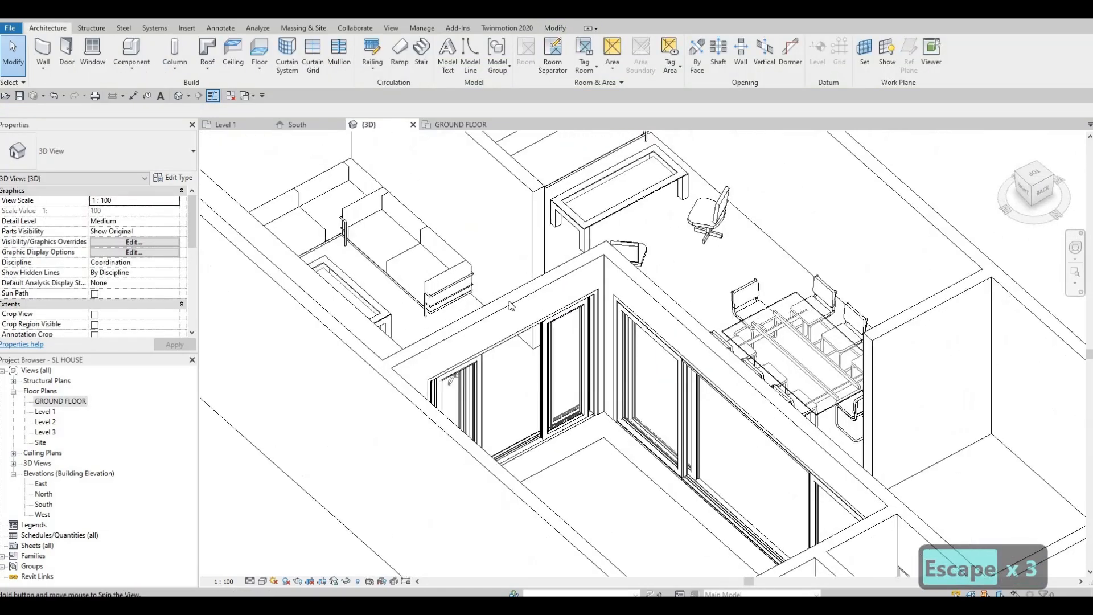
left_click(512, 302)
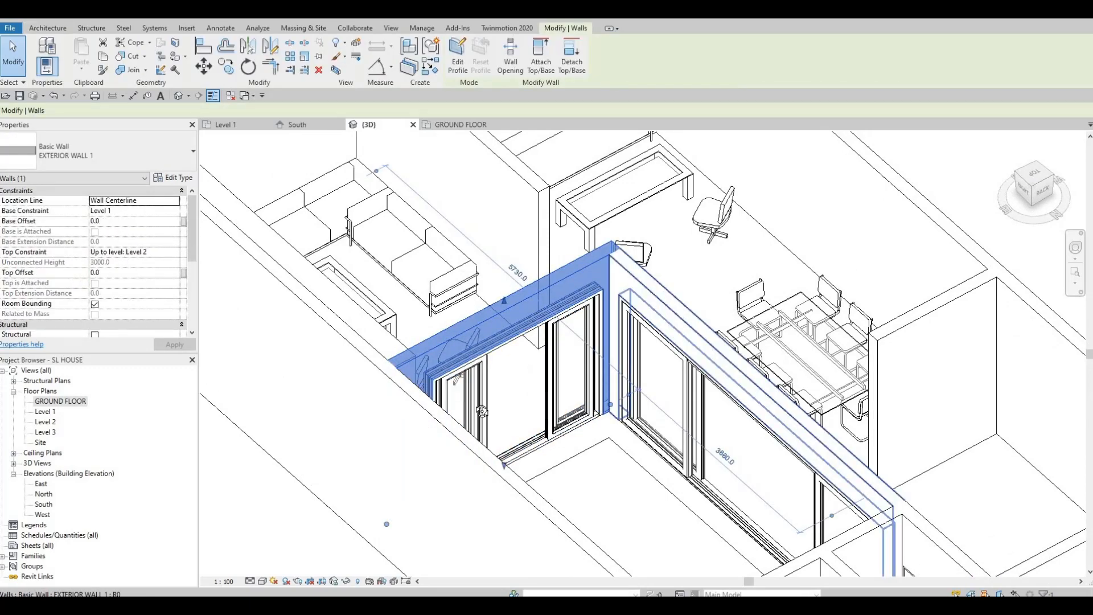
left_click(706, 349, "ctrl")
middle_click_drag(707, 446, 846, 346, "shift")
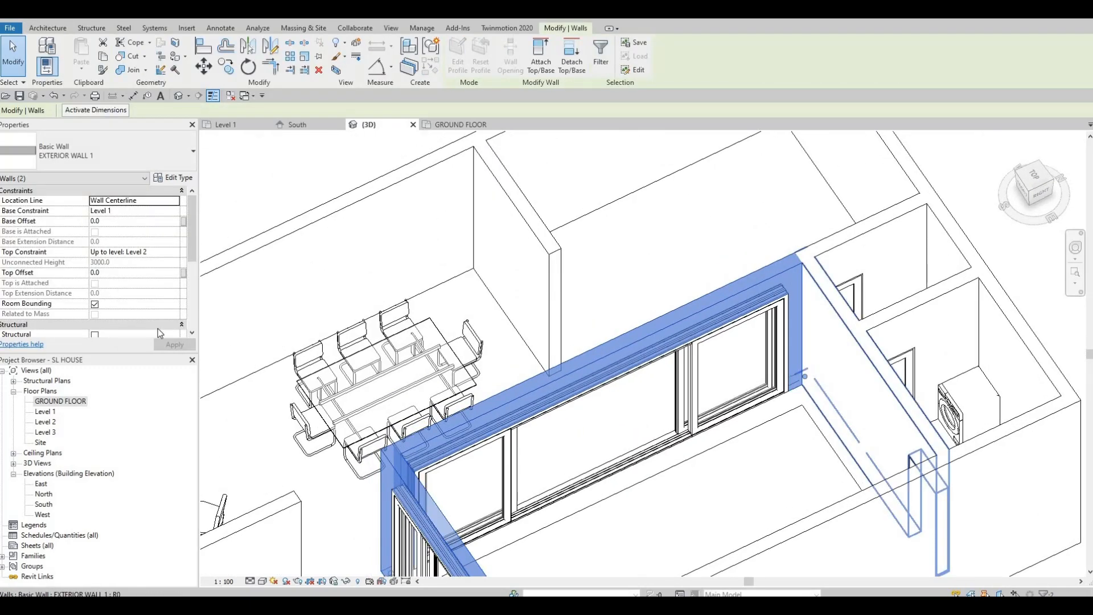
left_click(888, 410, "ctrl")
left_click(171, 214)
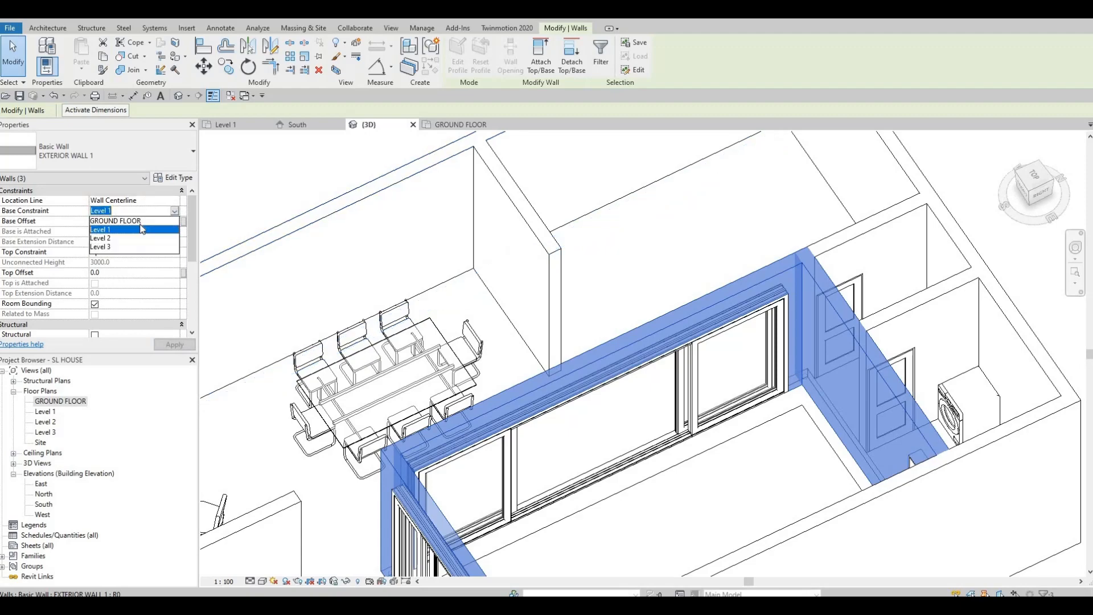
left_click(117, 220)
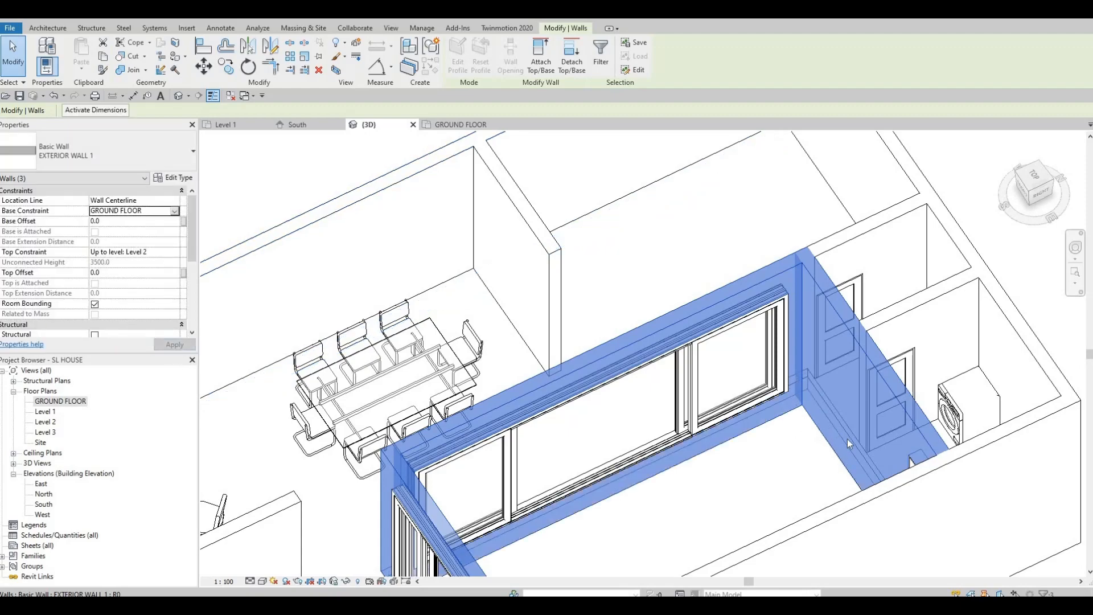
key("Escape")
key("Escape")
key("Escape")
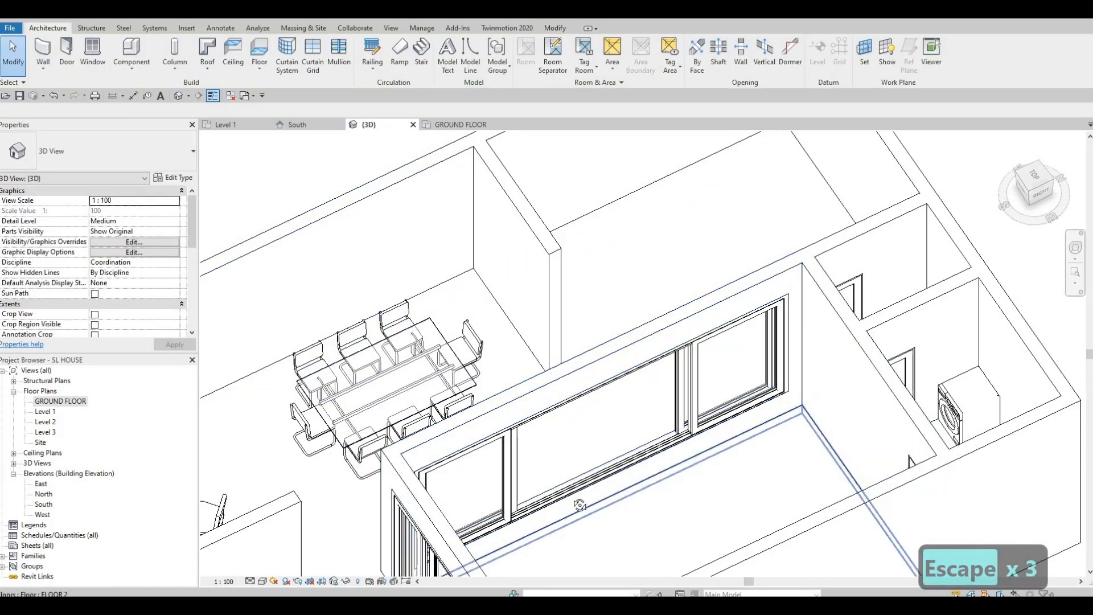
- Open the Level 1 floor plan and start editing the boundary of the FLOOR 1 floor
middle_click_drag(579, 505, 647, 286, "shift")
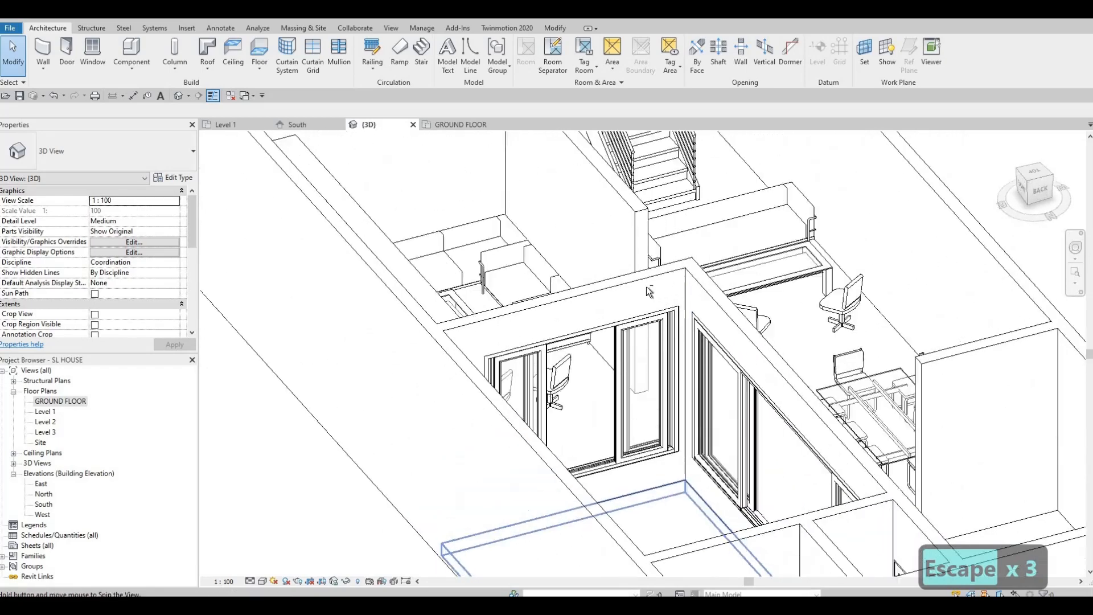
middle_click_drag(723, 503, 622, 292)
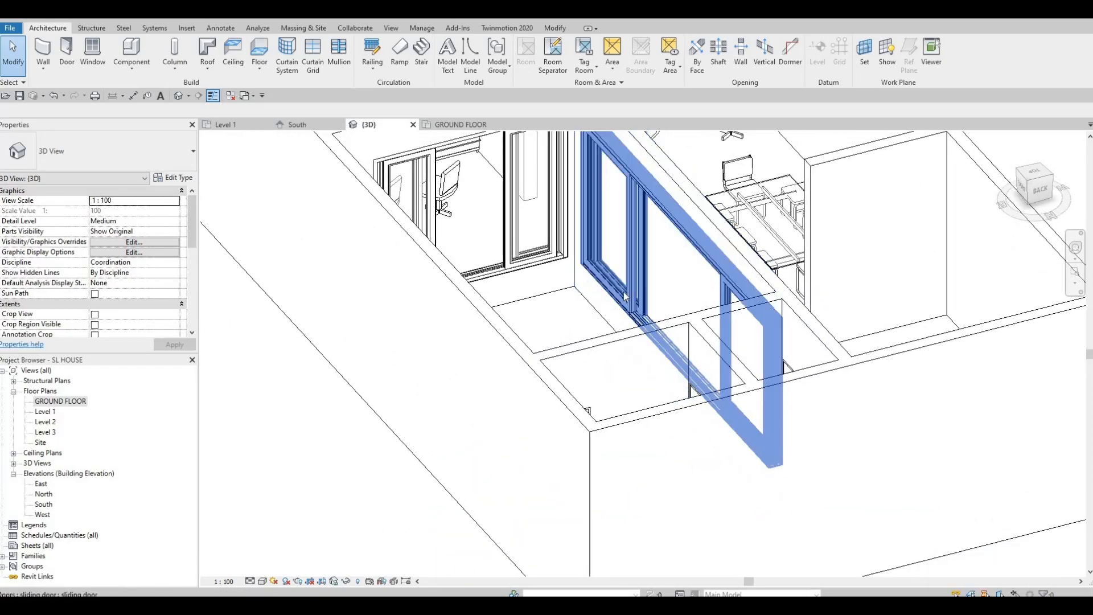
scroll(470, 386, "down", 1)
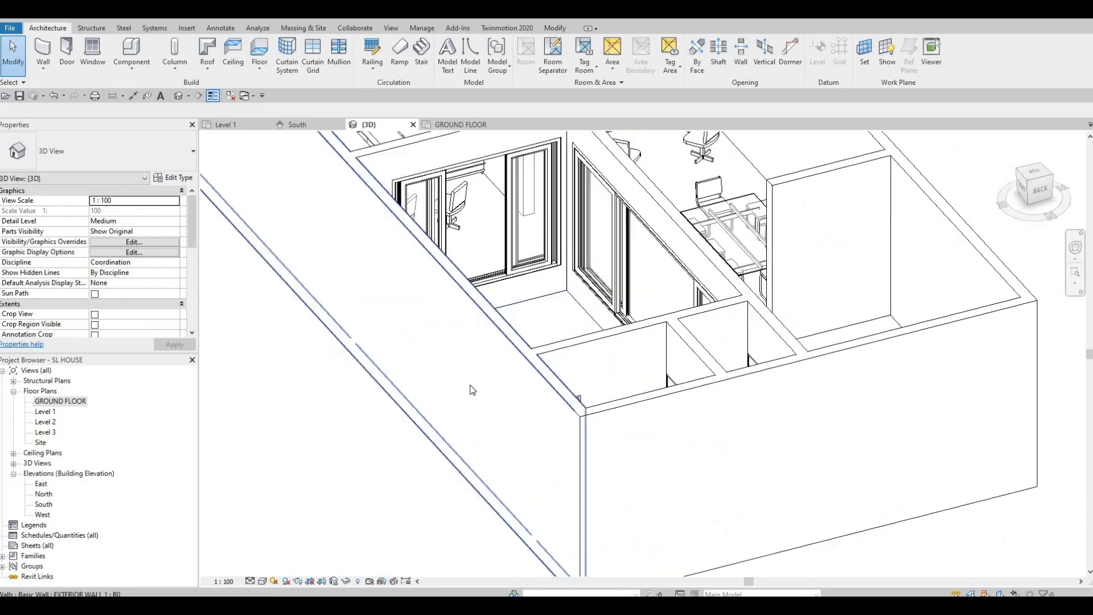
scroll(470, 390, "down", 1)
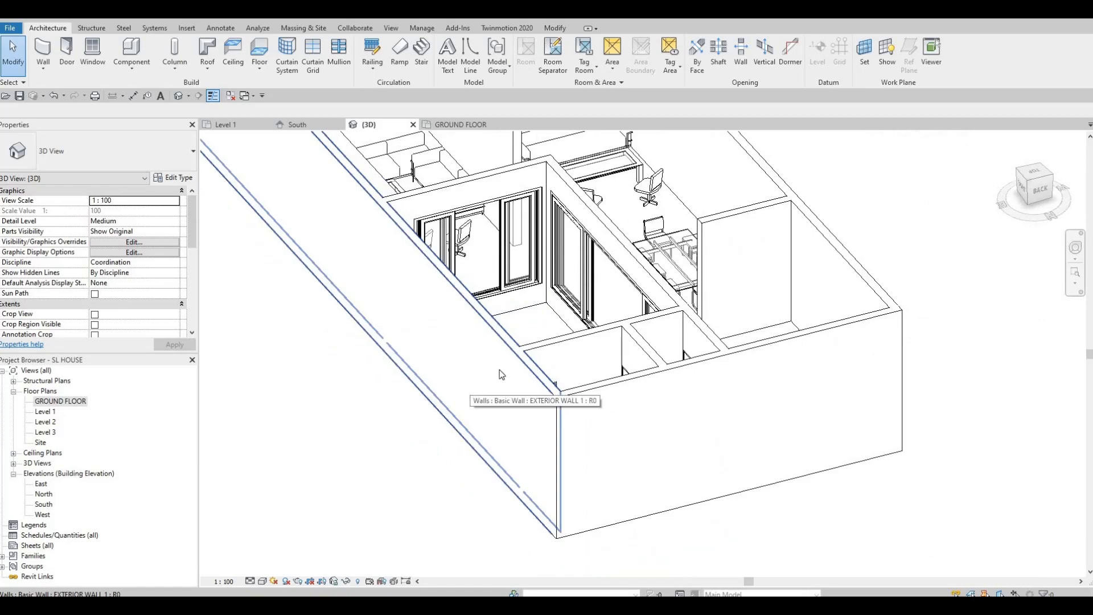
middle_click_drag(601, 357, 63, 416, "shift")
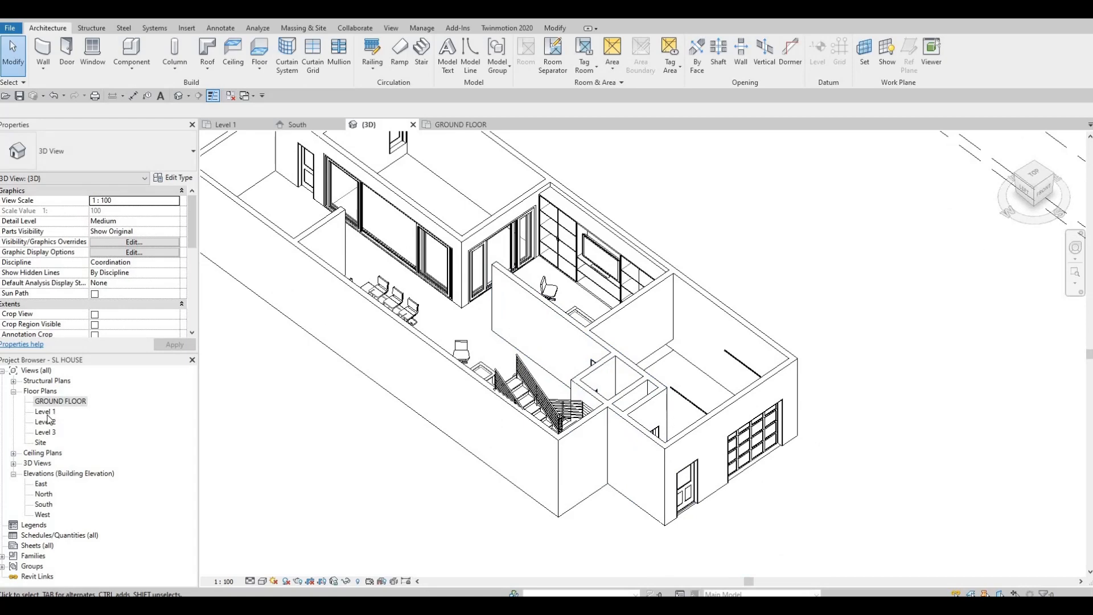
double_click(47, 413)
scroll(581, 339, "down", 2)
middle_click_drag(578, 344, 490, 536)
middle_click_drag(459, 353, 472, 461)
scroll(471, 460, "down", 1)
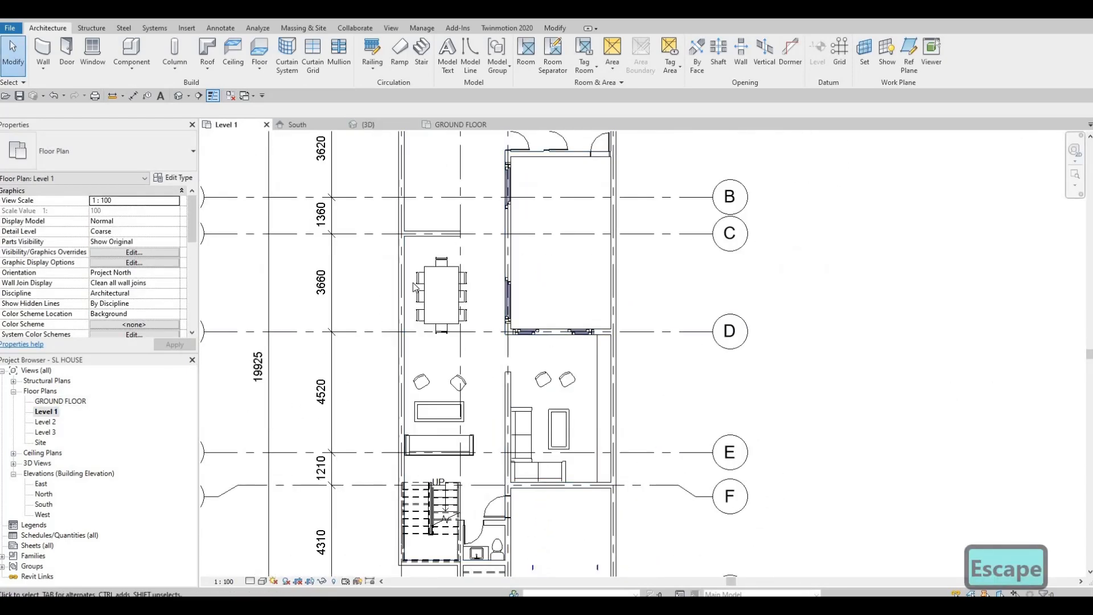
middle_click_drag(473, 226, 439, 351)
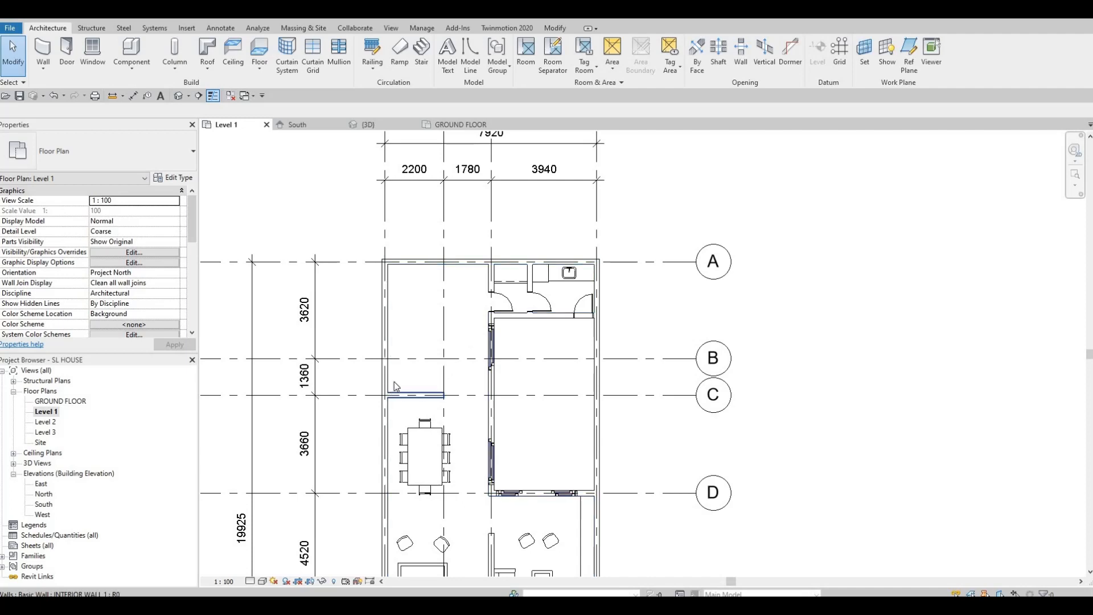
left_click(392, 350)
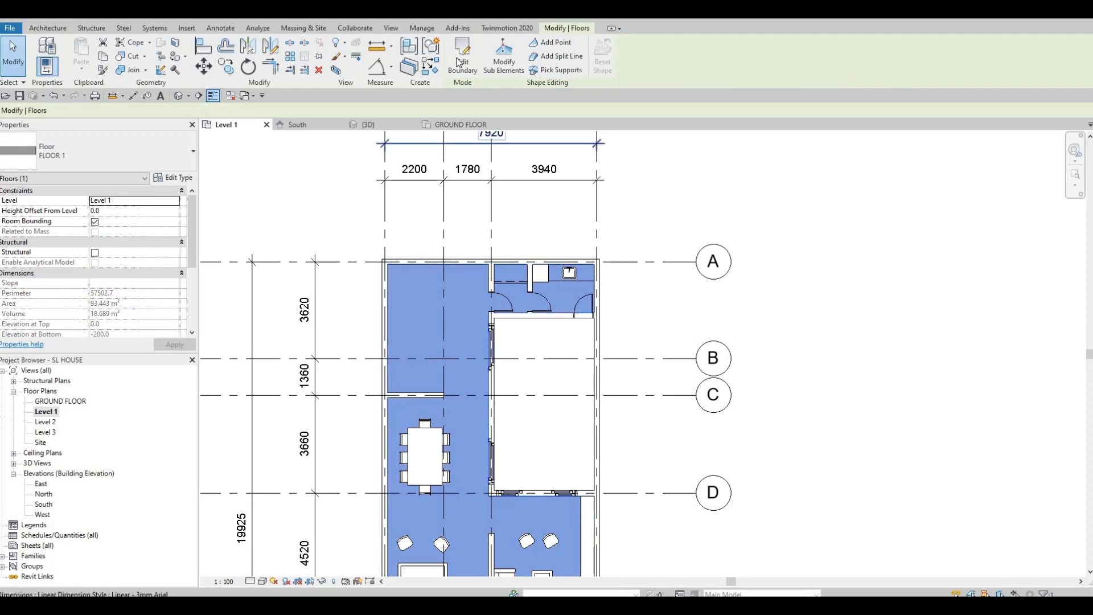
left_click(460, 57)
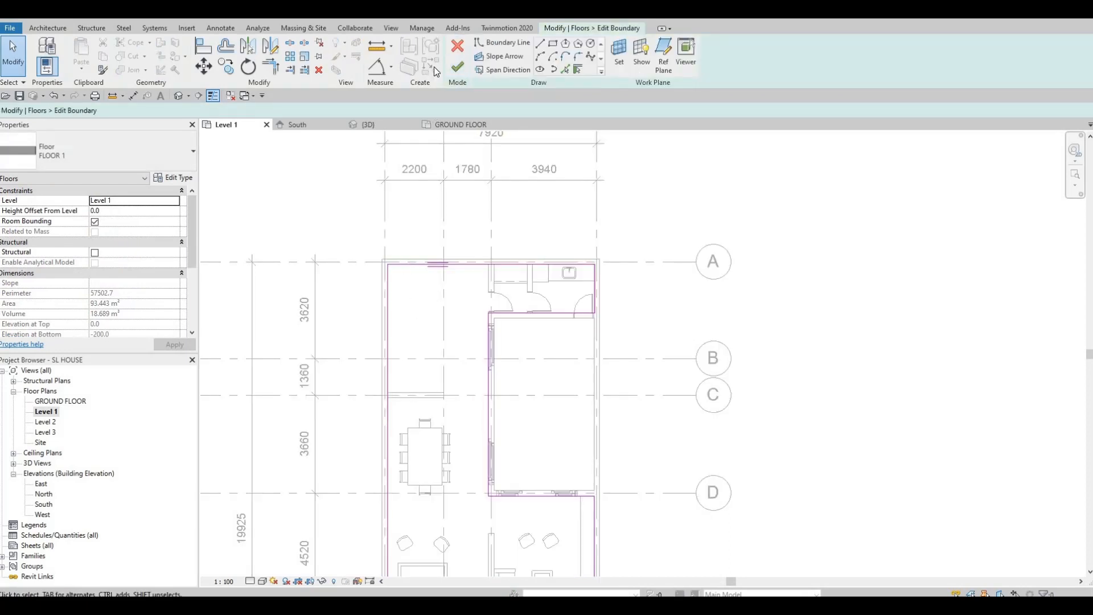
- Draw a boundary line along the rear face of the interior wall at grid C, from the exterior wall to the courtyard-side boundary
key("l")
key("i")
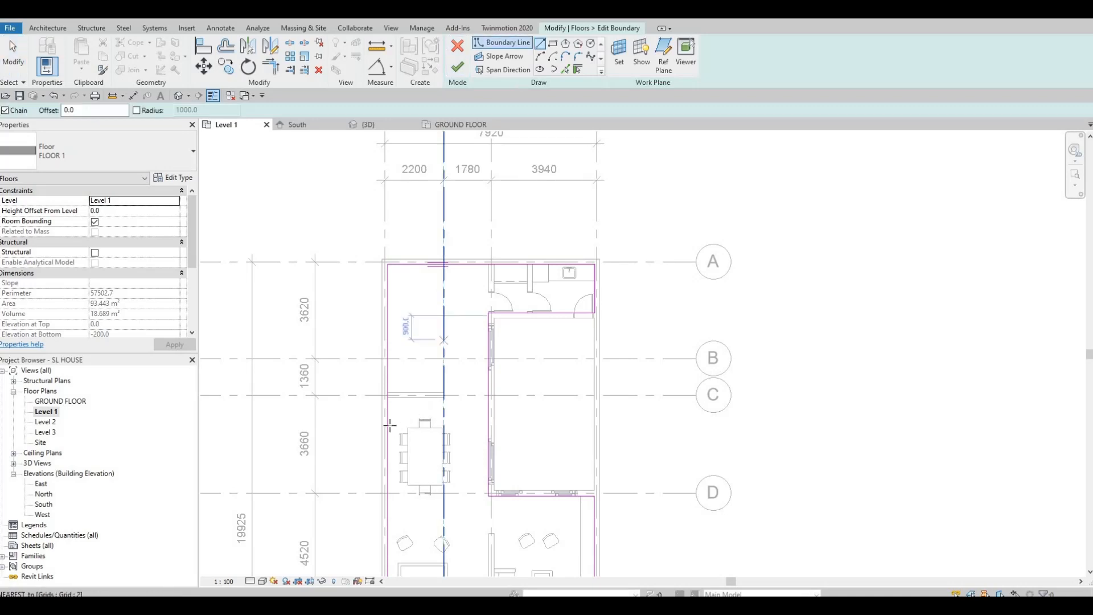
scroll(376, 413, "up", 5)
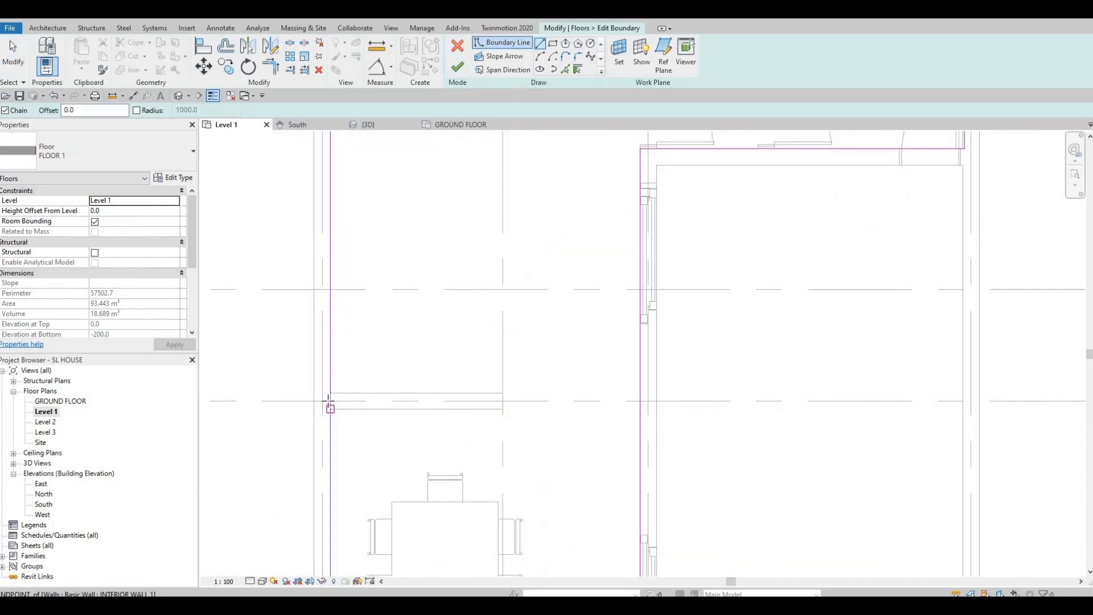
left_click(331, 393)
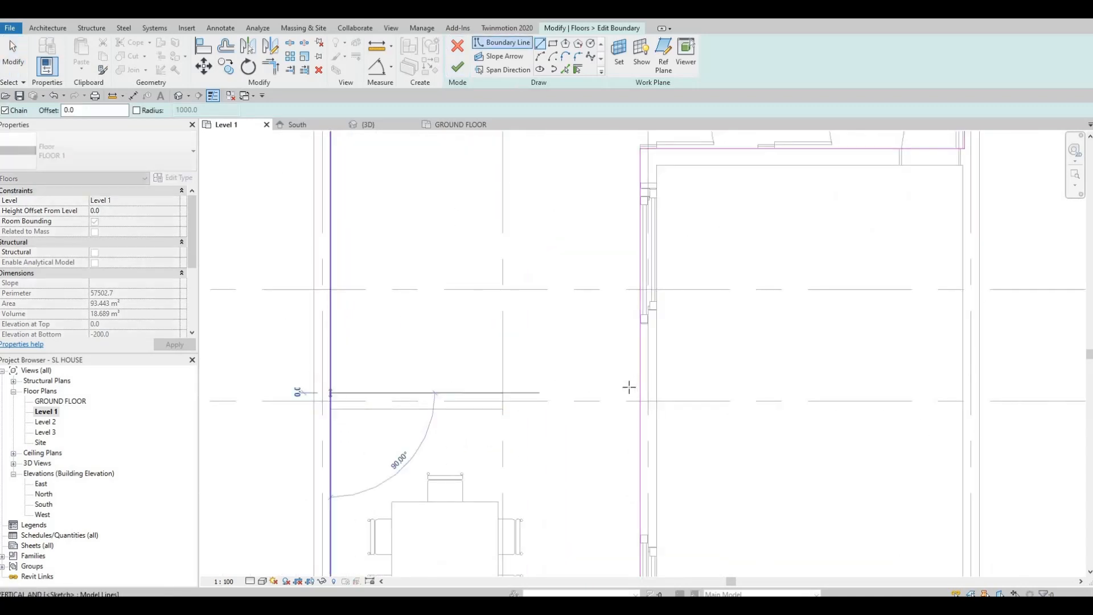
left_click(639, 392)
key("Escape")
key("Escape")
key("Escape")
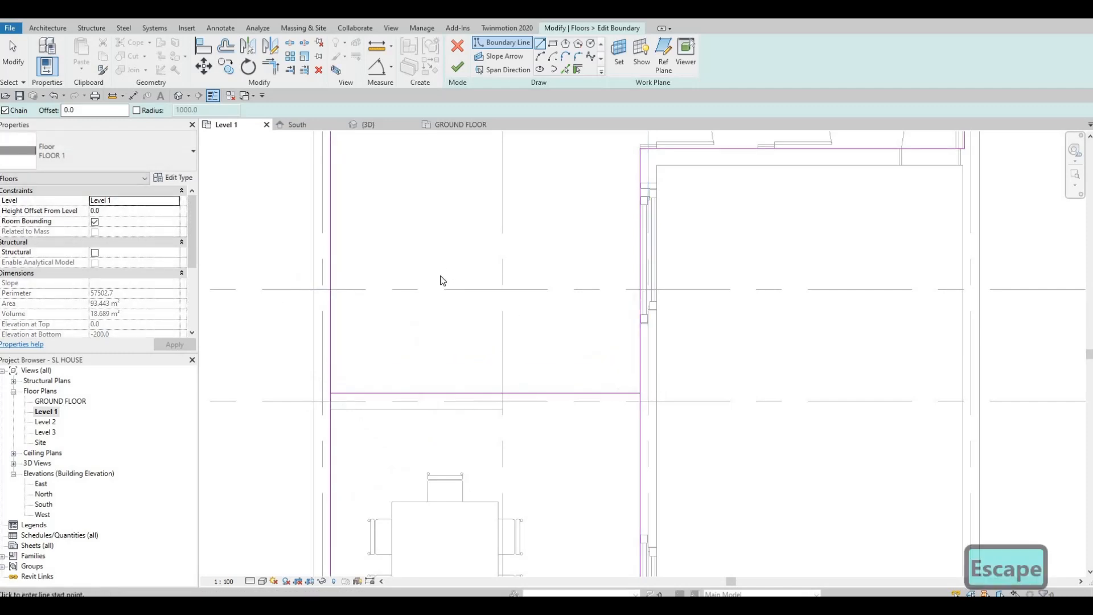
- Trim the exterior-wall and courtyard-side boundary lines to the new line at grid C, keeping the dining side
scroll(442, 278, "down", 2)
key("r")
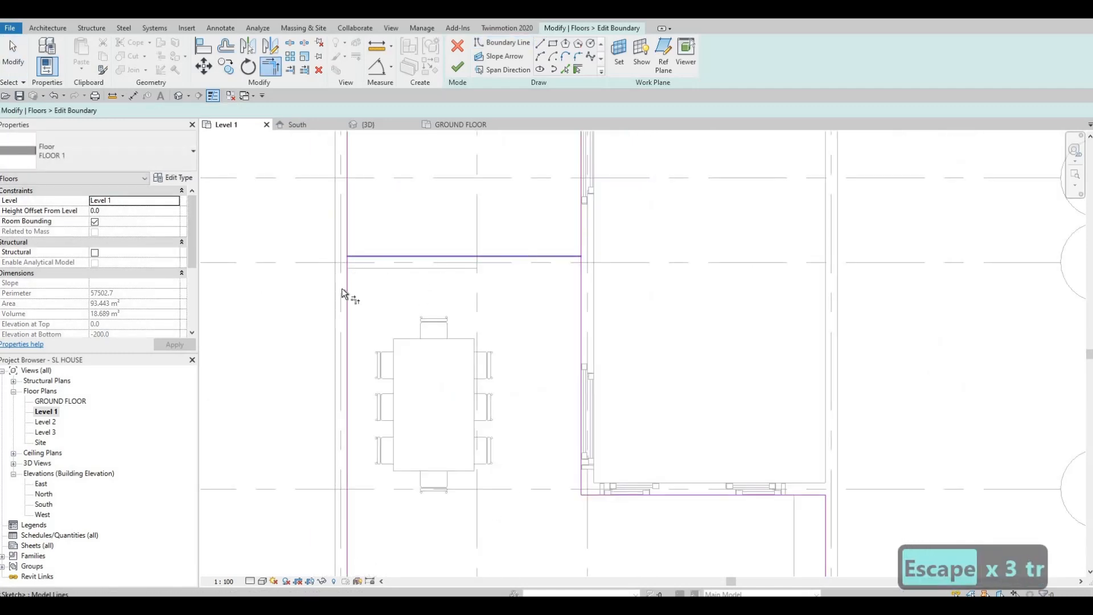
left_click(571, 255)
left_click(584, 272)
scroll(452, 353, "down", 2)
middle_click_drag(537, 153, 501, 224)
key("Escape")
key("Escape")
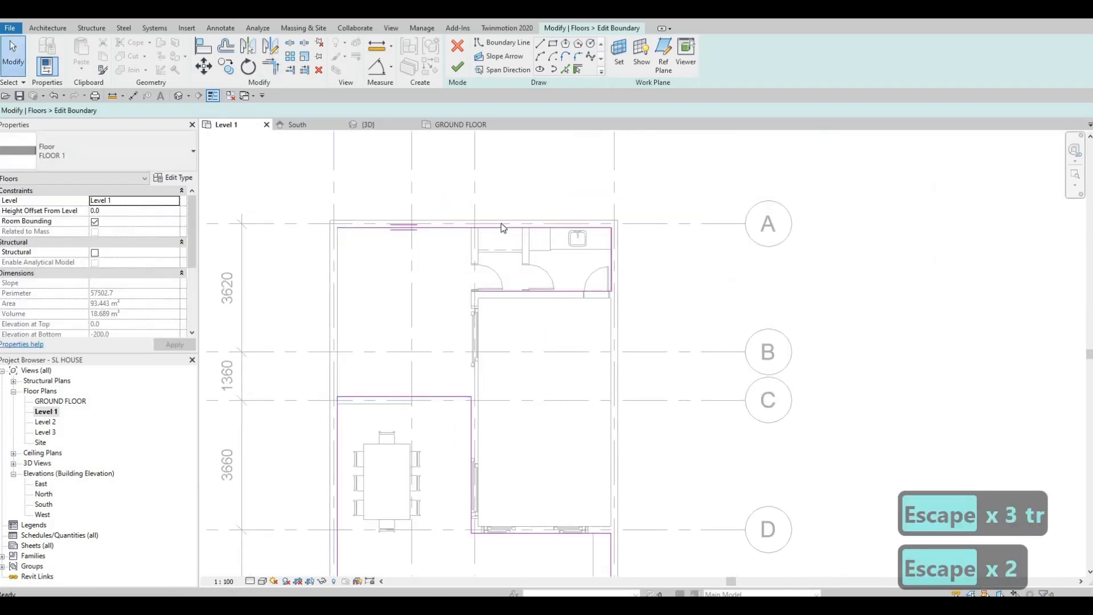
- Delete the leftover chain of boundary lines around the rear rooms and finish the floor boundary edit
key("Tab")
key("Tab")
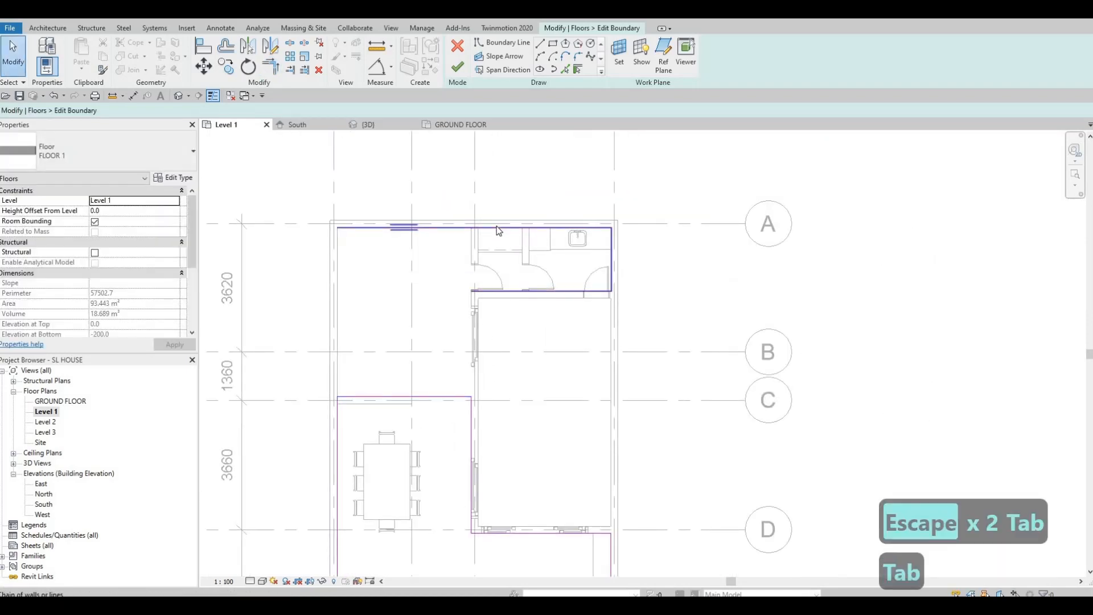
left_click(497, 226)
key("Delete")
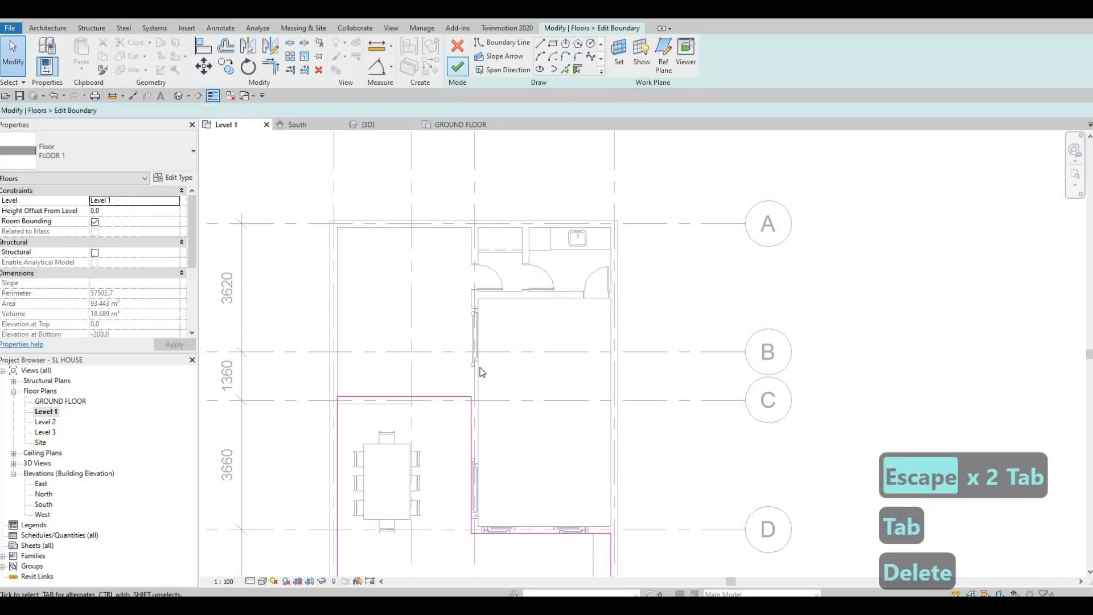
left_click(457, 67)
key("Escape")
key("Escape")
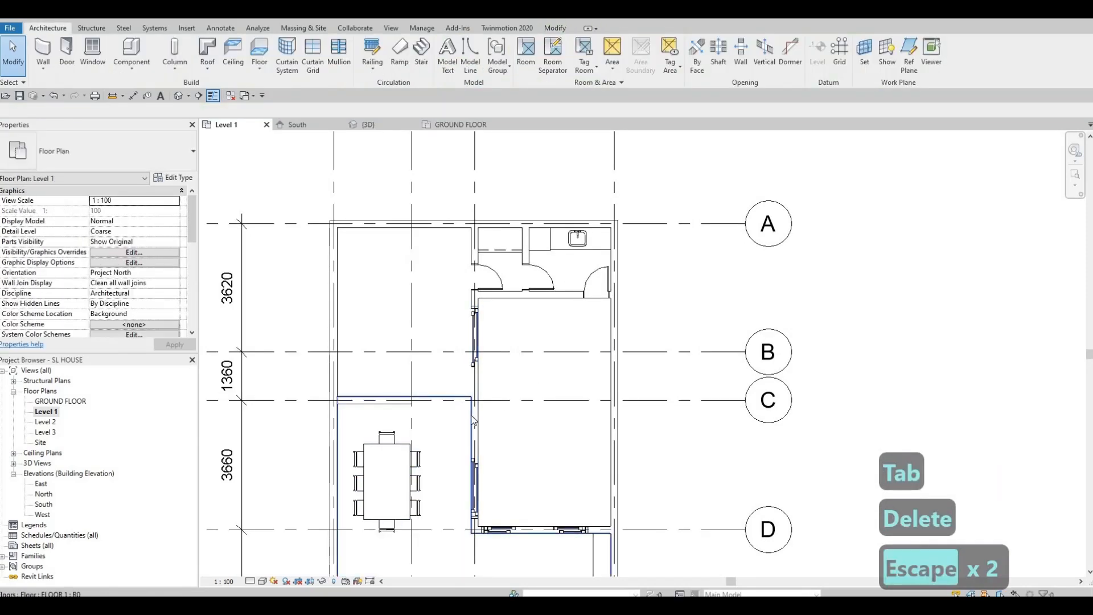
- Create a similar FLOOR 1 floor from the shortened one and sketch a rectangle about 3940 mm wide around the rear service rooms
scroll(455, 395, "up", 5)
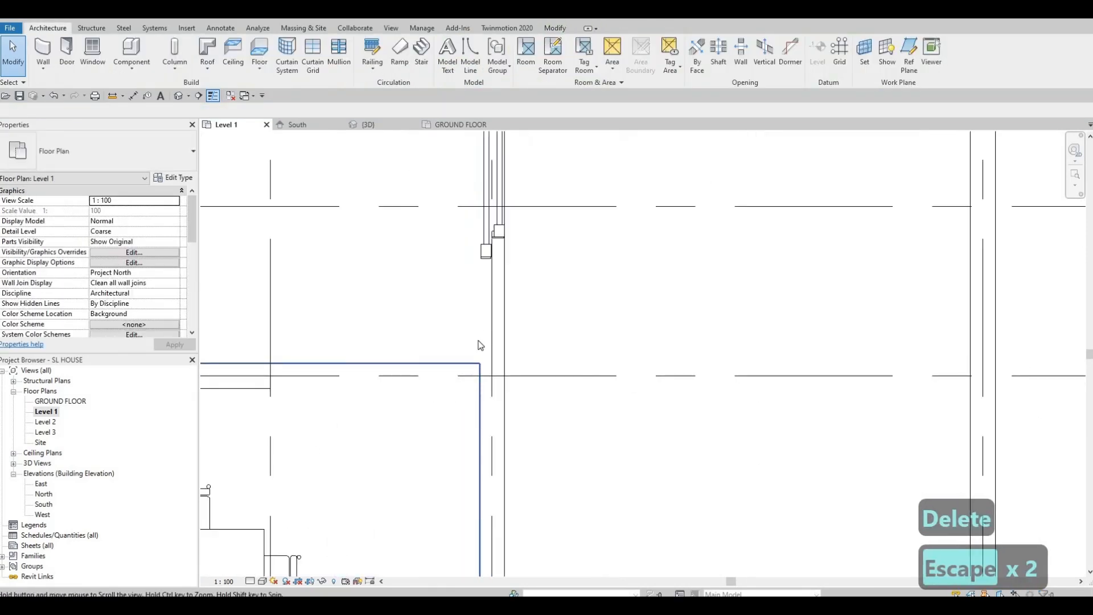
scroll(460, 373, "down", 4)
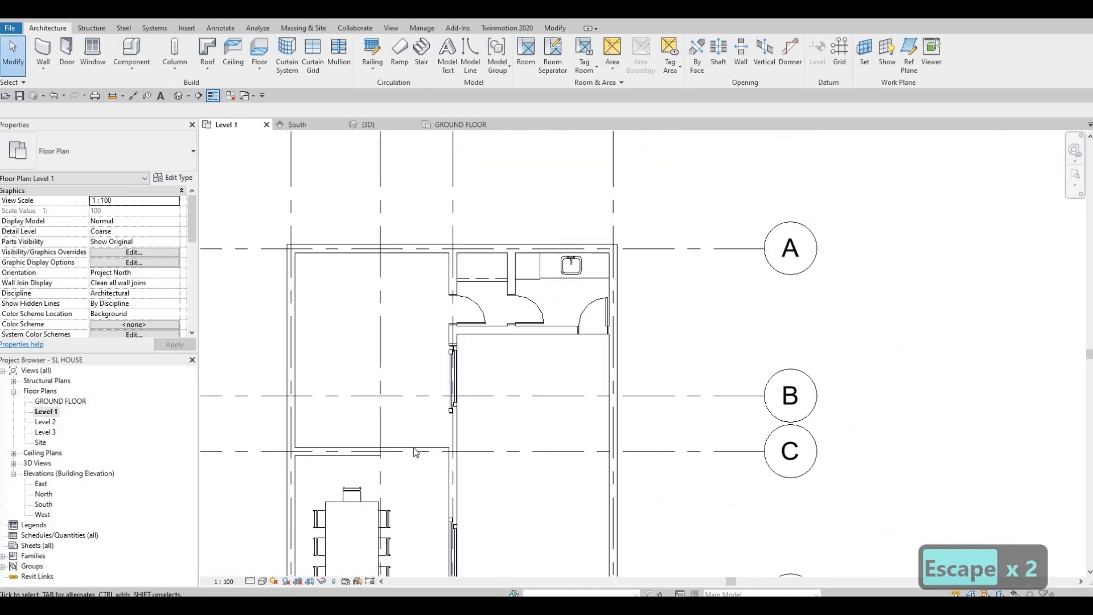
key("Escape")
left_click(415, 452)
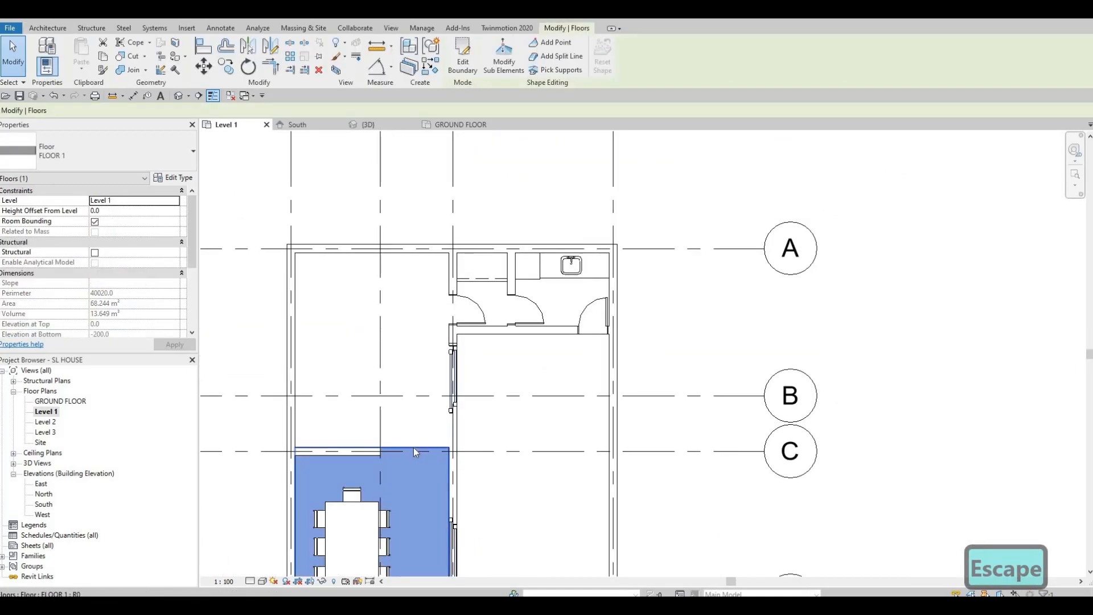
key("c")
key("s")
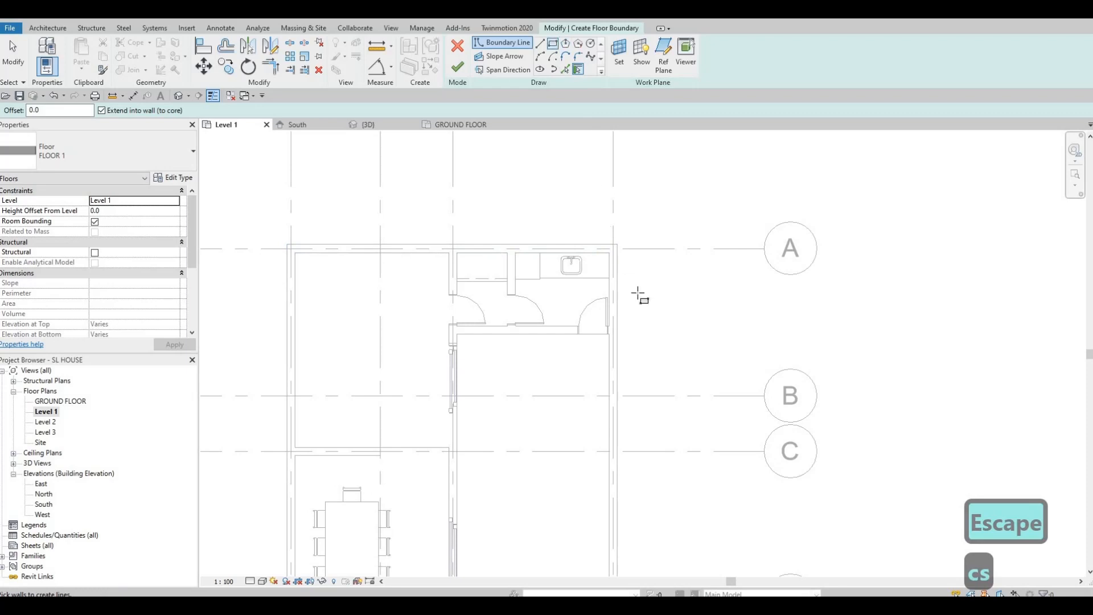
scroll(611, 250, "up", 3)
left_click(605, 258)
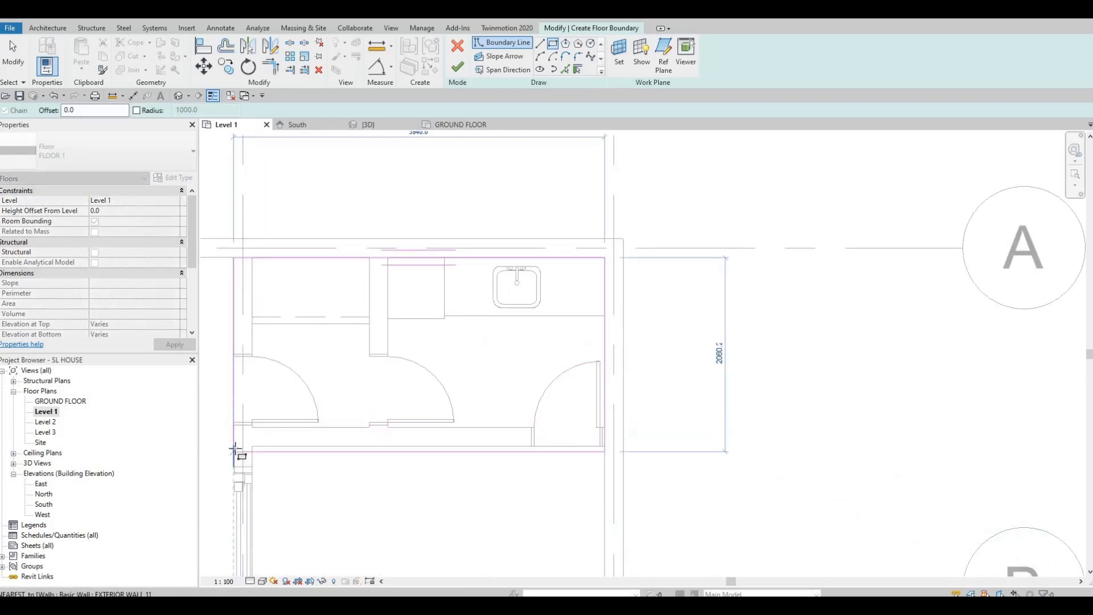
left_click(234, 450)
scroll(384, 327, "down", 1)
key("Escape")
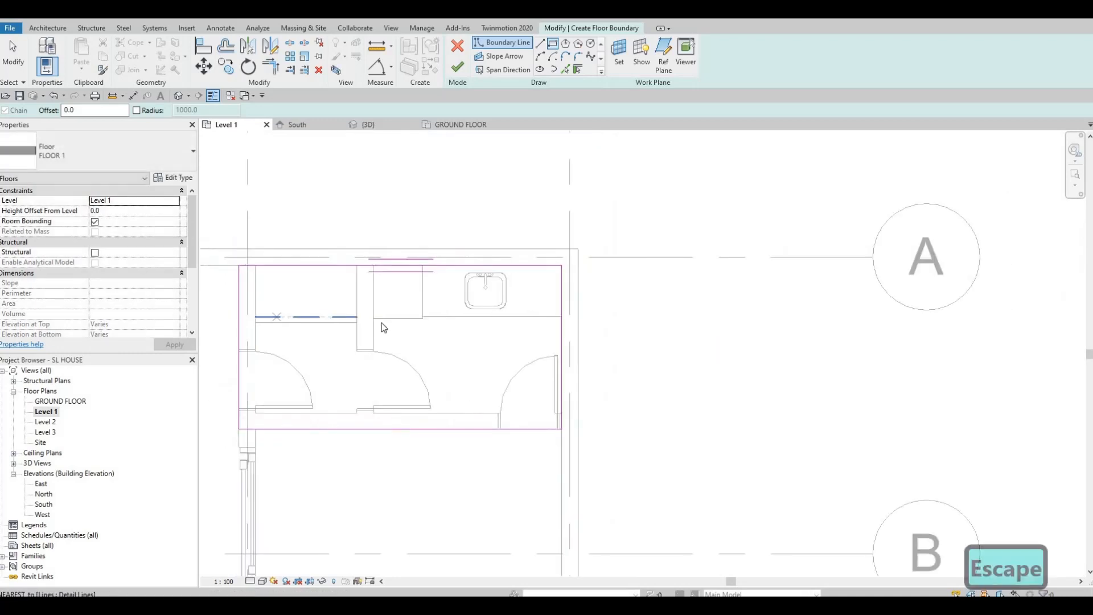
key("Escape")
key("Escape")
- Move the rectangle's courtyard-side edge to the inner face of the courtyard wall, finish the floor and deselect it
left_click_drag(510, 435, 505, 420)
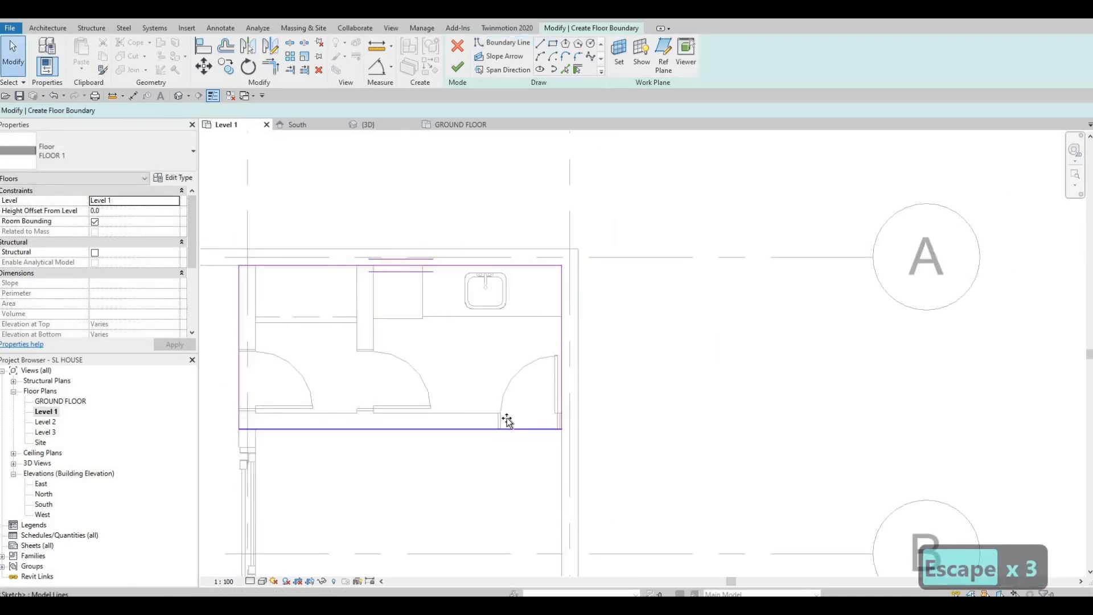
key("Escape")
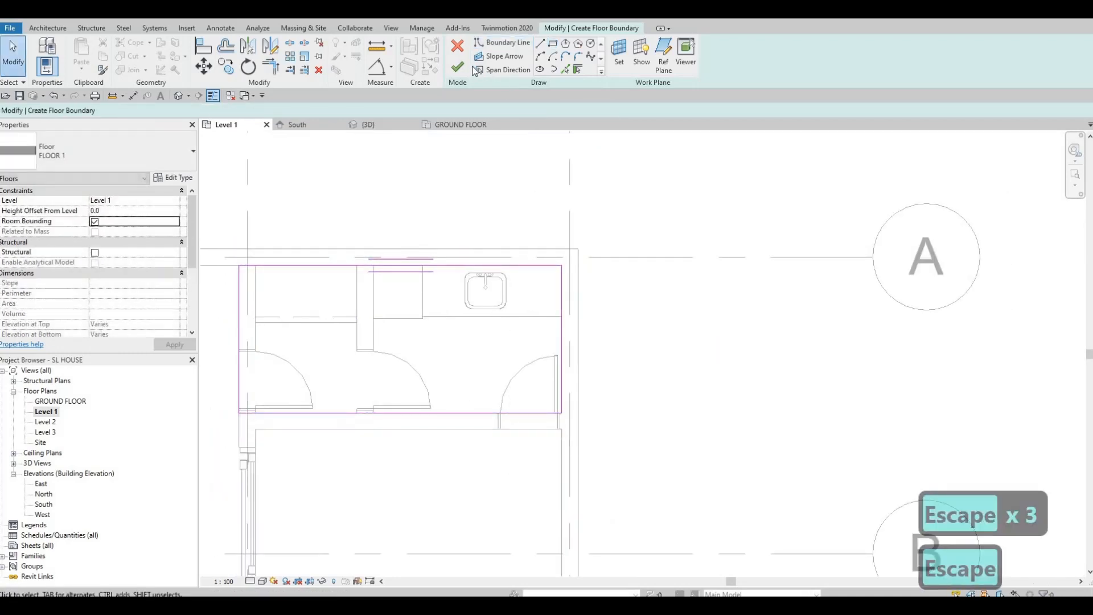
left_click(457, 67)
scroll(369, 163, "down", 3)
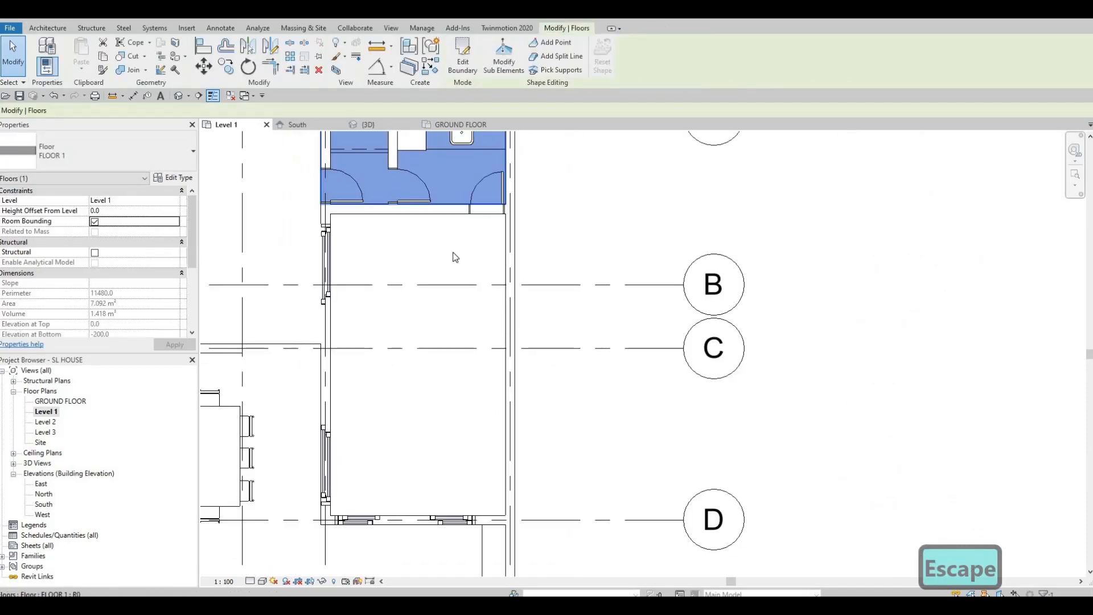
scroll(431, 292, "down", 1)
middle_click_drag(431, 292, 519, 295)
key("Escape")
scroll(436, 290, "up", 4)
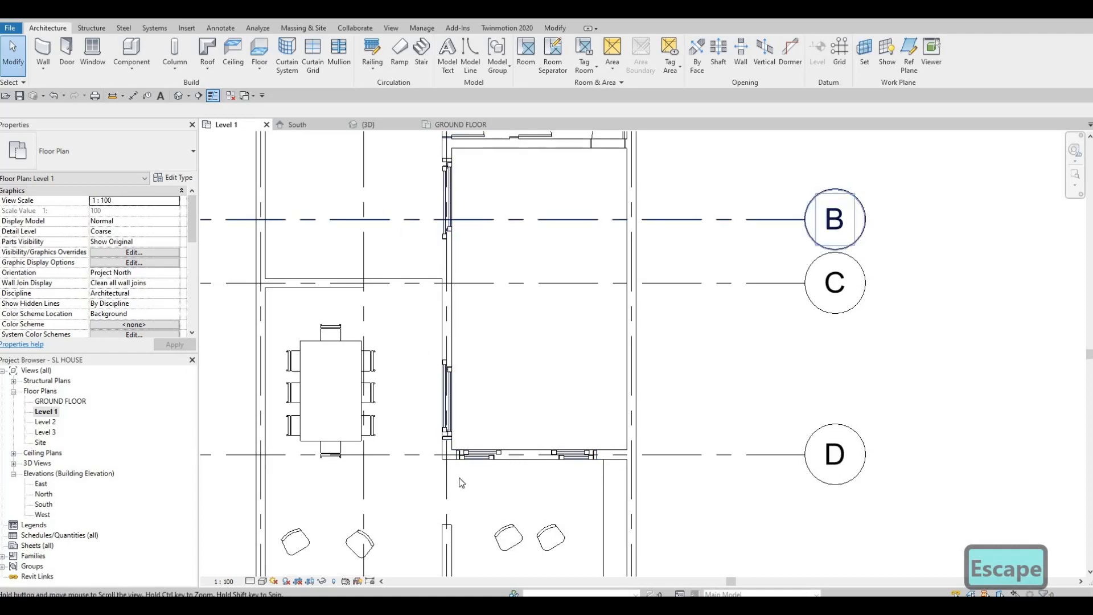
- Create a similar floor from the dining-side FLOOR 1 slab and duplicate its type as FLOOR 4
scroll(412, 398, "up", 3)
key("Escape")
scroll(456, 409, "down", 1)
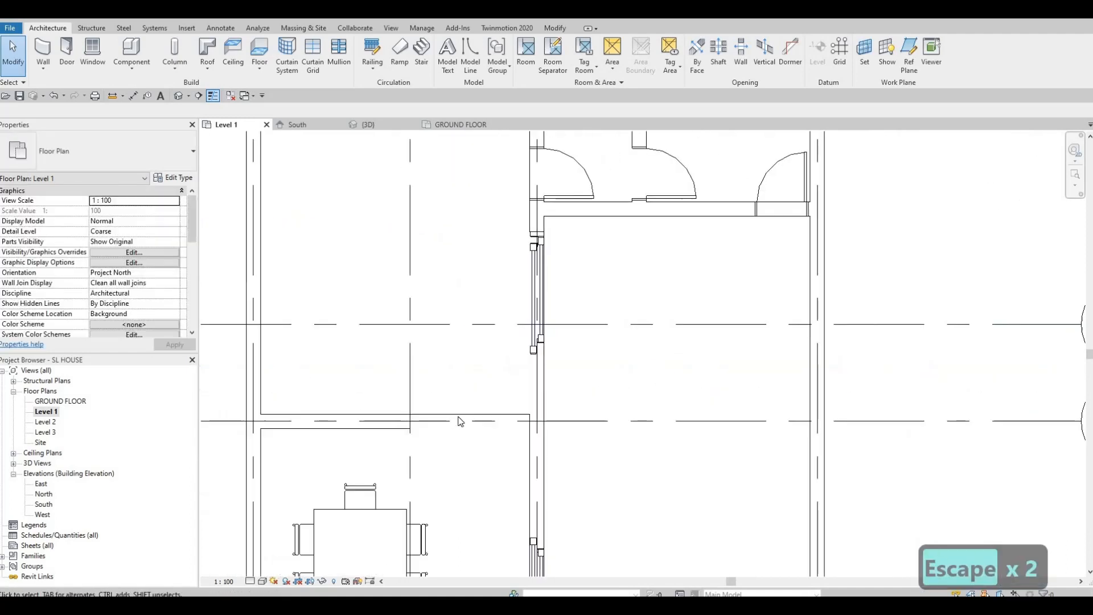
left_click(459, 417)
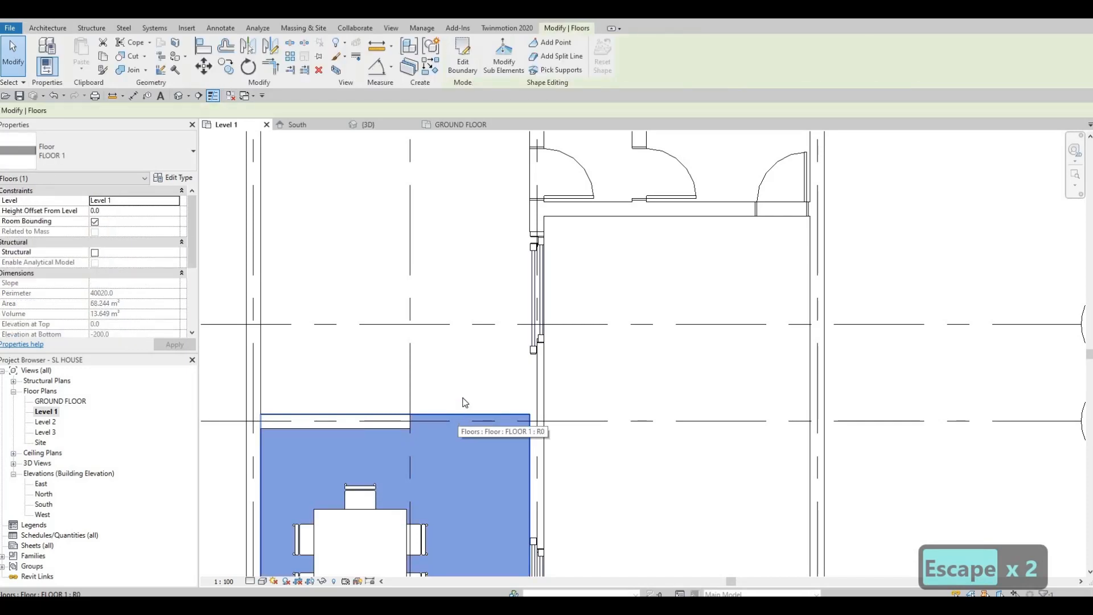
key("c")
key("s")
left_click(182, 177)
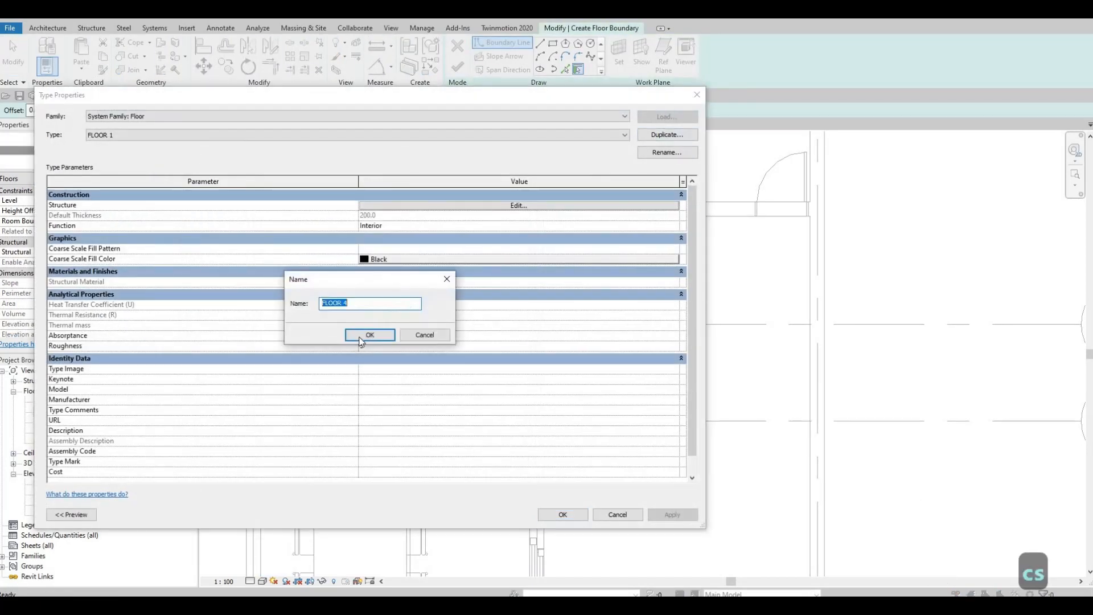
key("Return")
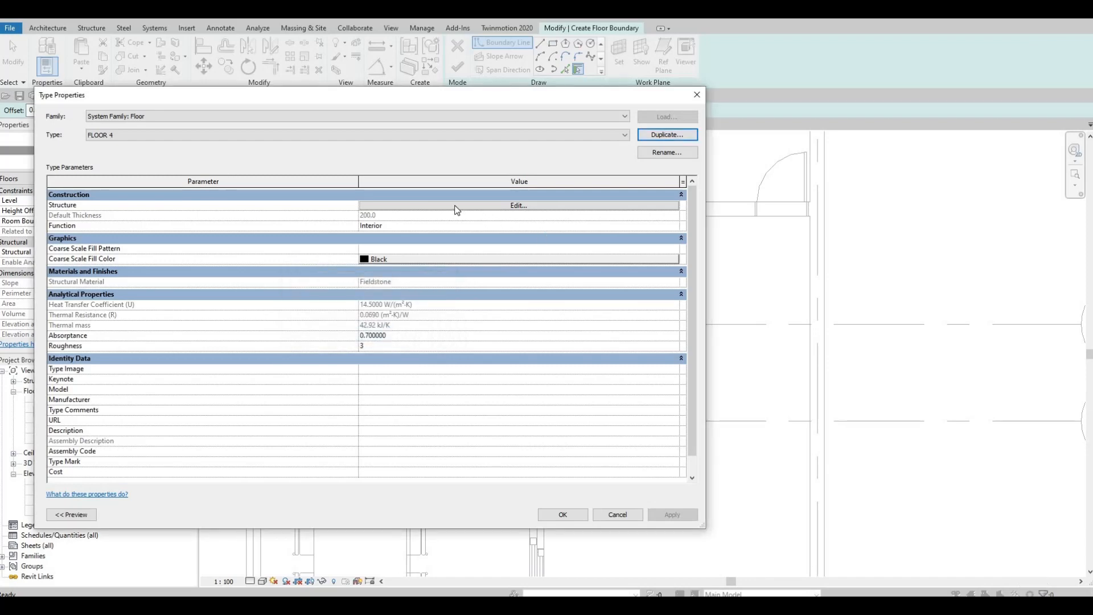
- Set the FLOOR 4 structure layer's material to Ceramic Tile from the AEC Tile library, replacing the existing appearance, and accept the type changes
left_click(327, 206)
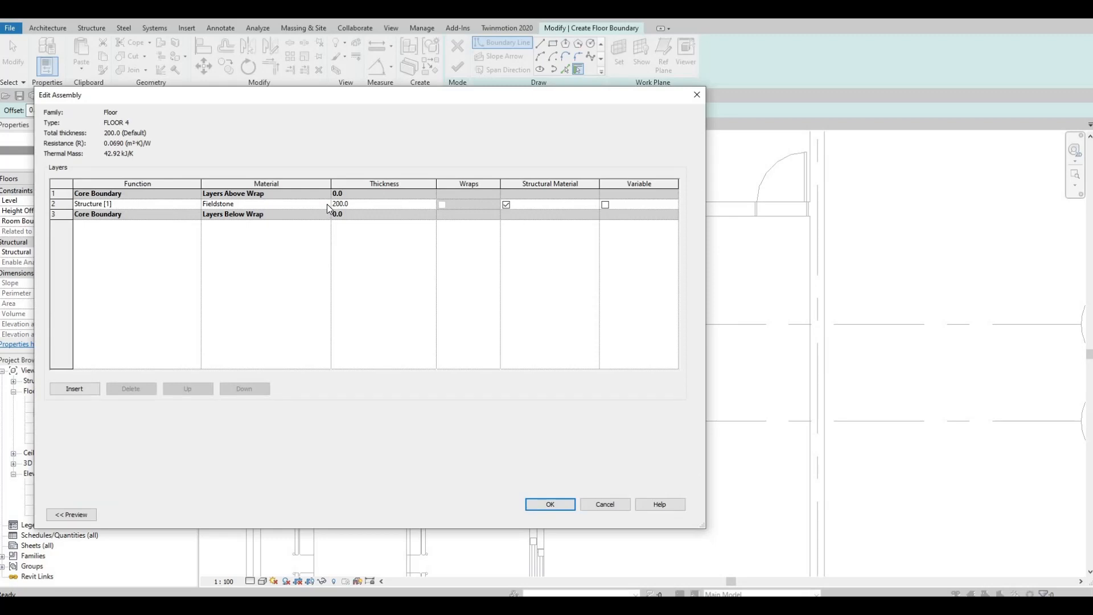
left_click(327, 204)
left_click(326, 204)
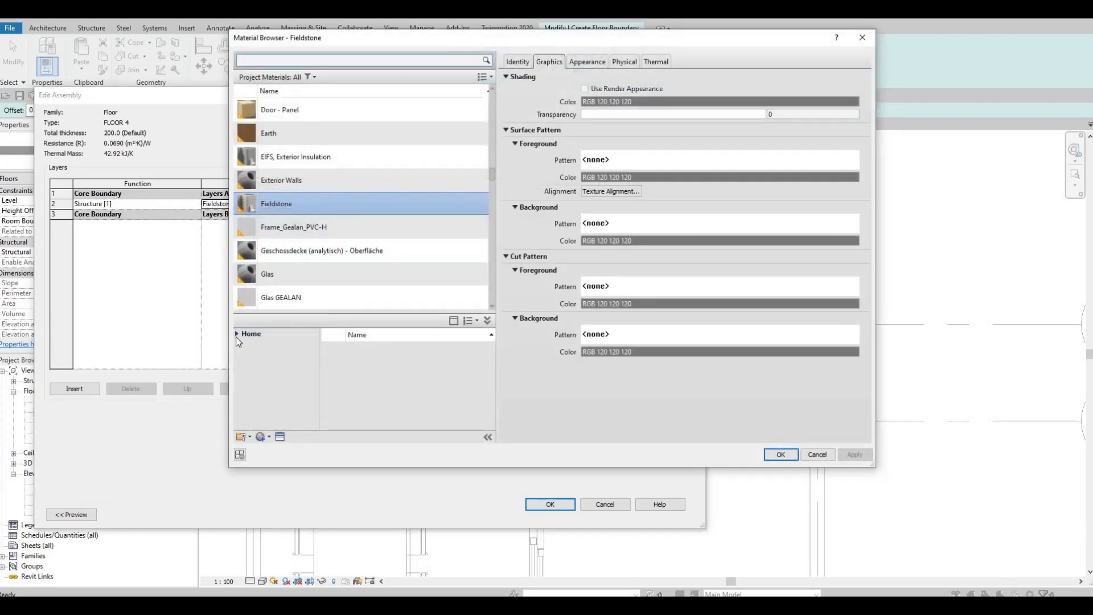
left_click(236, 335)
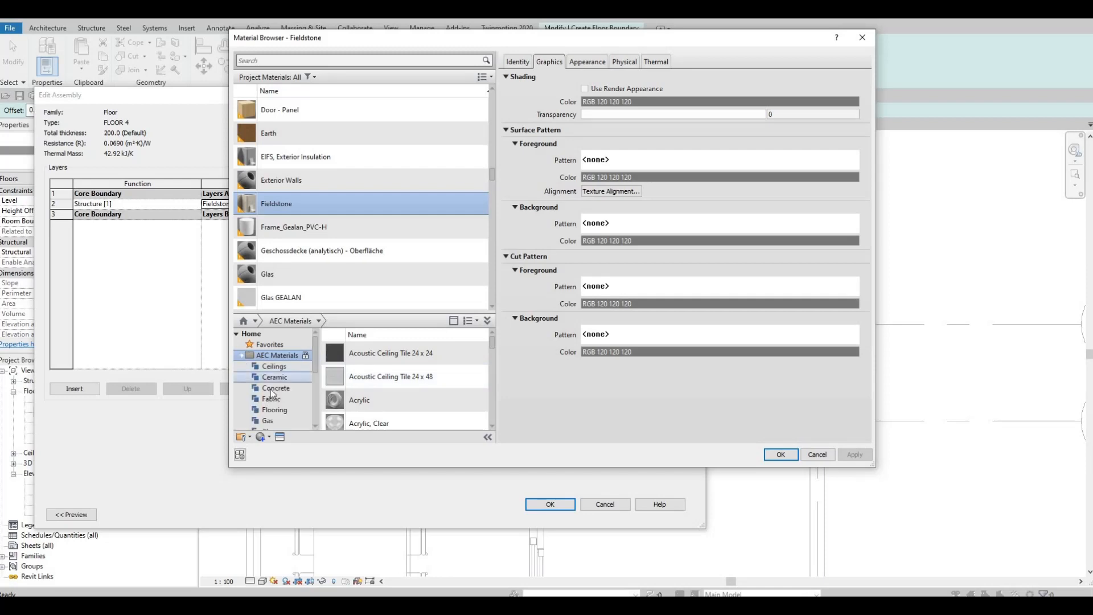
scroll(273, 406, "down", 3)
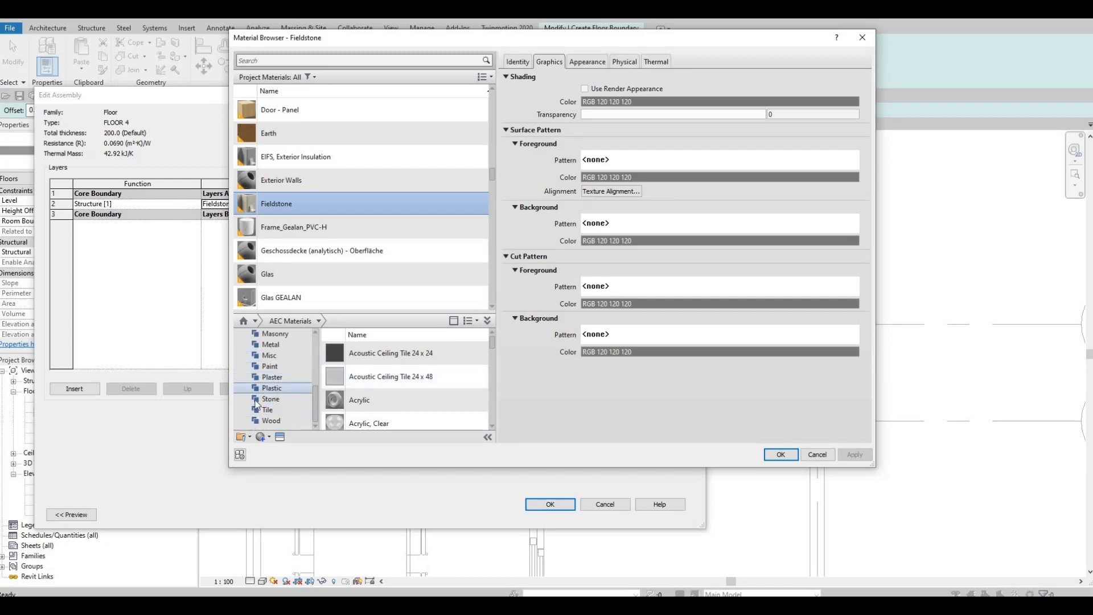
left_click(251, 409)
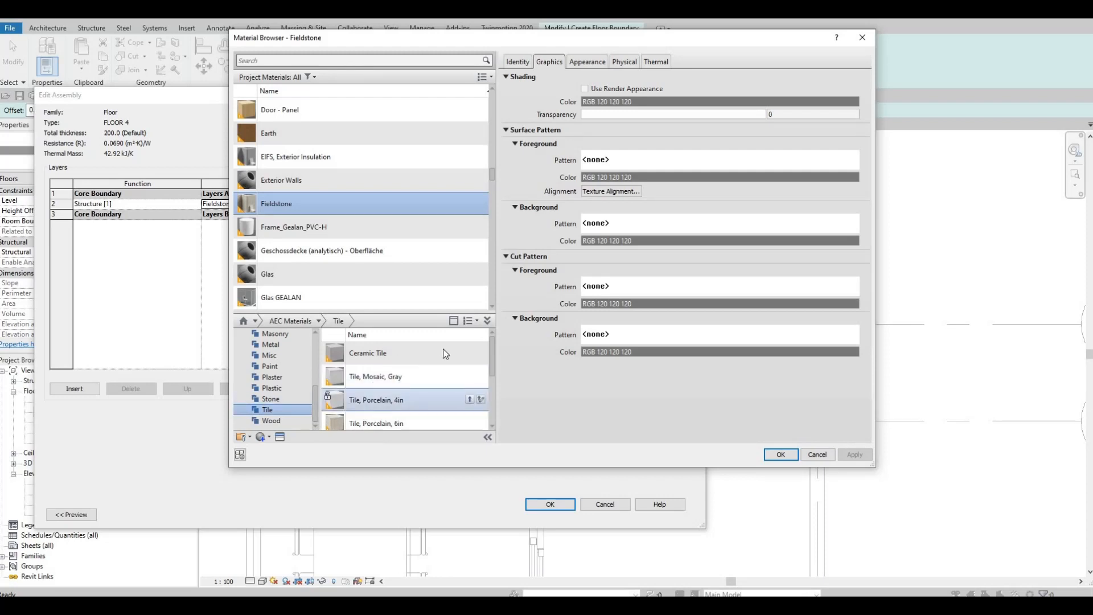
left_click(469, 352)
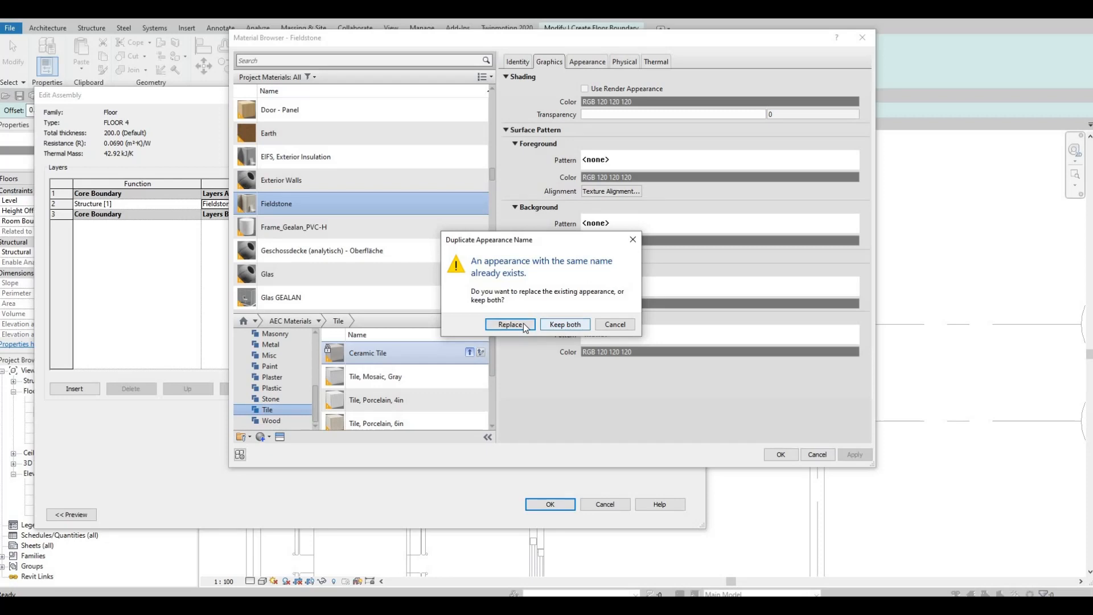
left_click(509, 325)
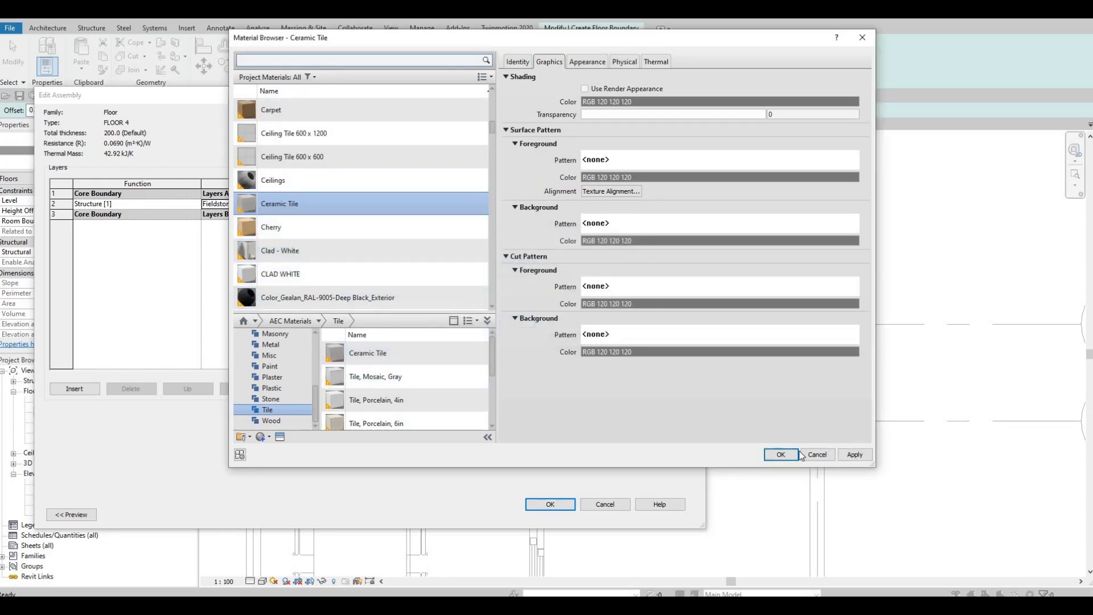
left_click(780, 455)
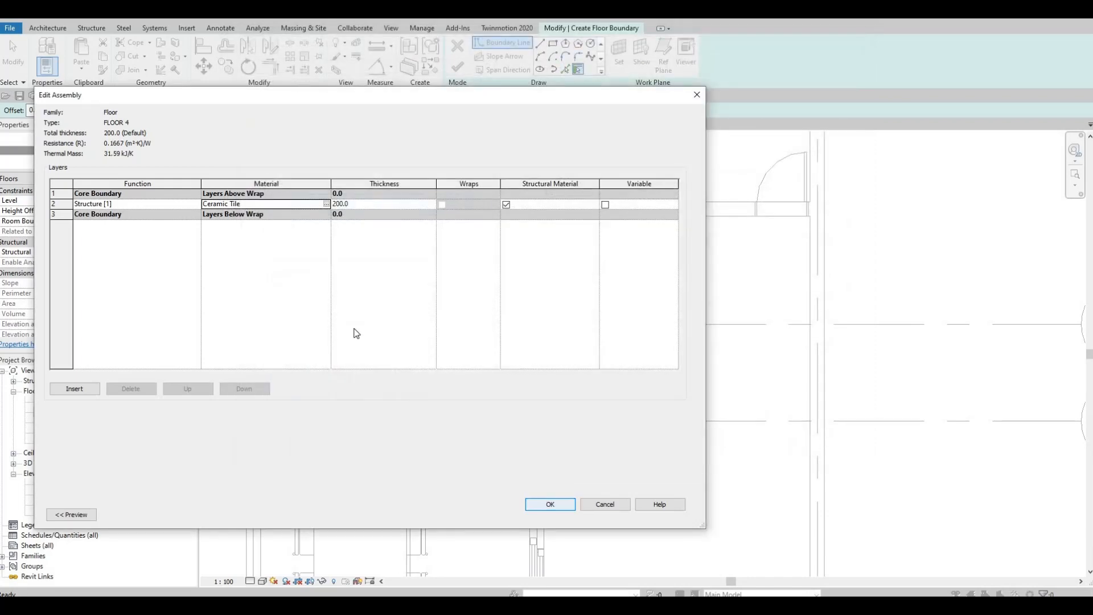
left_click(550, 503)
left_click(561, 514)
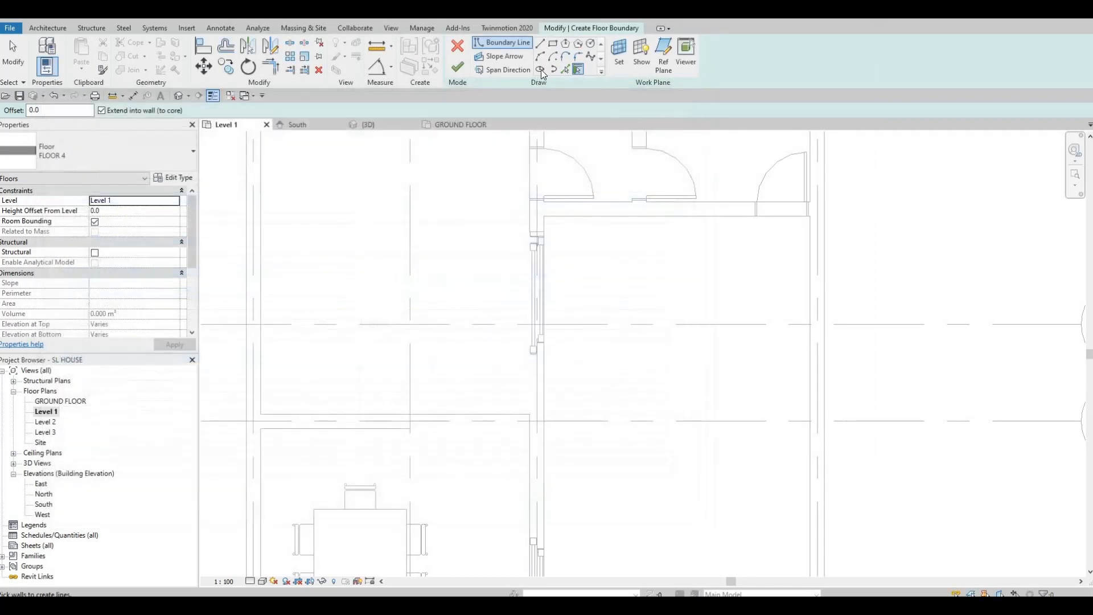
- Sketch a rectangular FLOOR 4 boundary of about 18 m² between the exterior and courtyard walls, down to the dining floor's edge near grid C
middle_click_drag(265, 134, 292, 329)
left_click(292, 327)
middle_click_drag(588, 572, 548, 222)
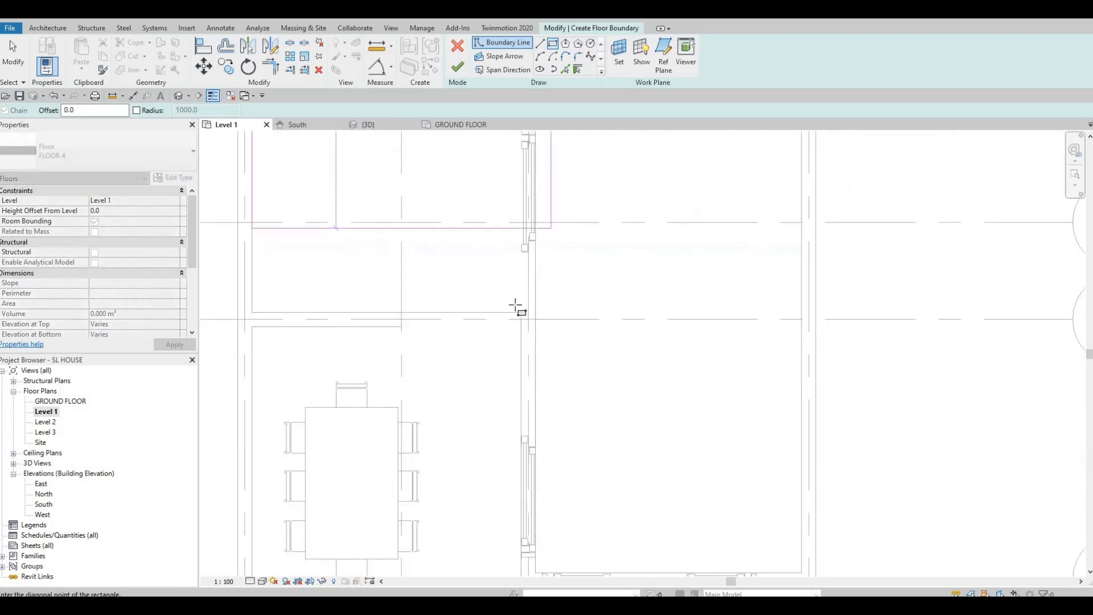
left_click(521, 312)
key("Escape")
key("Escape")
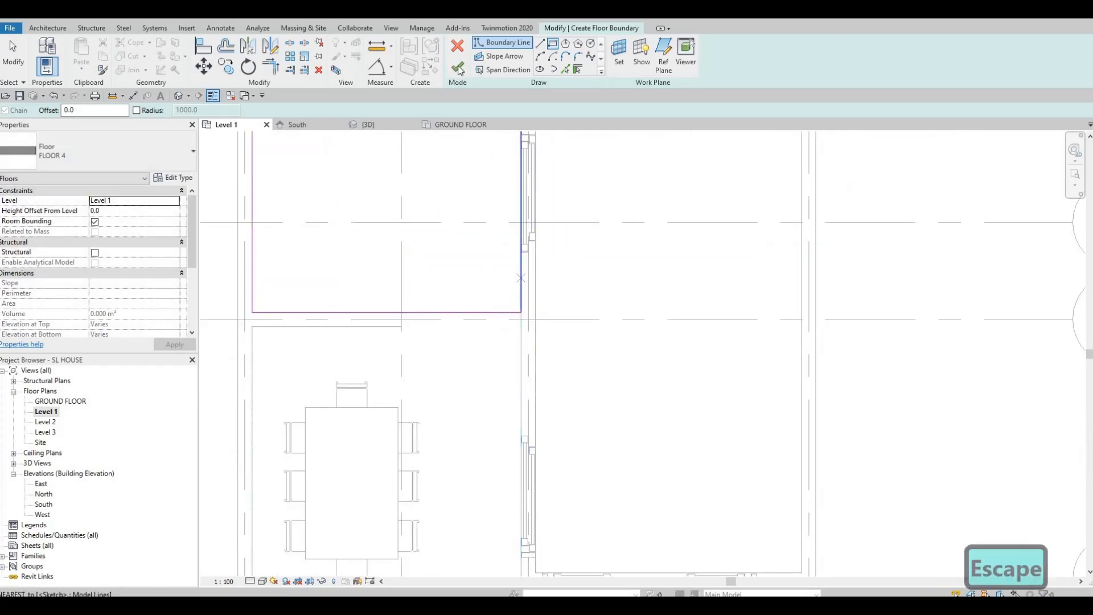
middle_click_drag(494, 290, 462, 440)
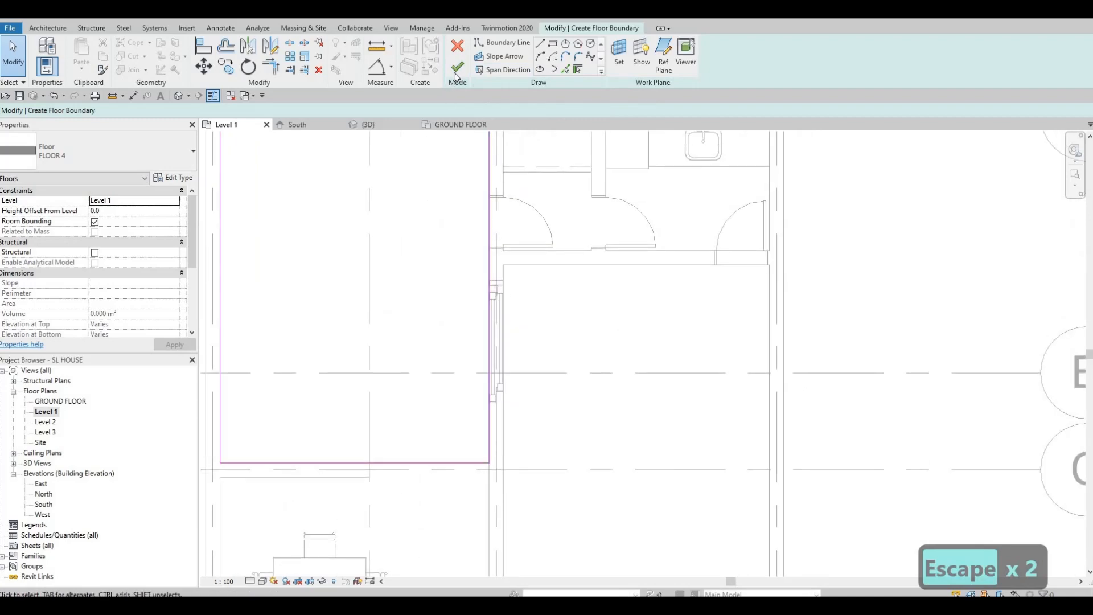
- Deselect the finished floor, open the 3D view and display it in the Realistic visual style near the courtyard sliding doors
left_click(180, 97)
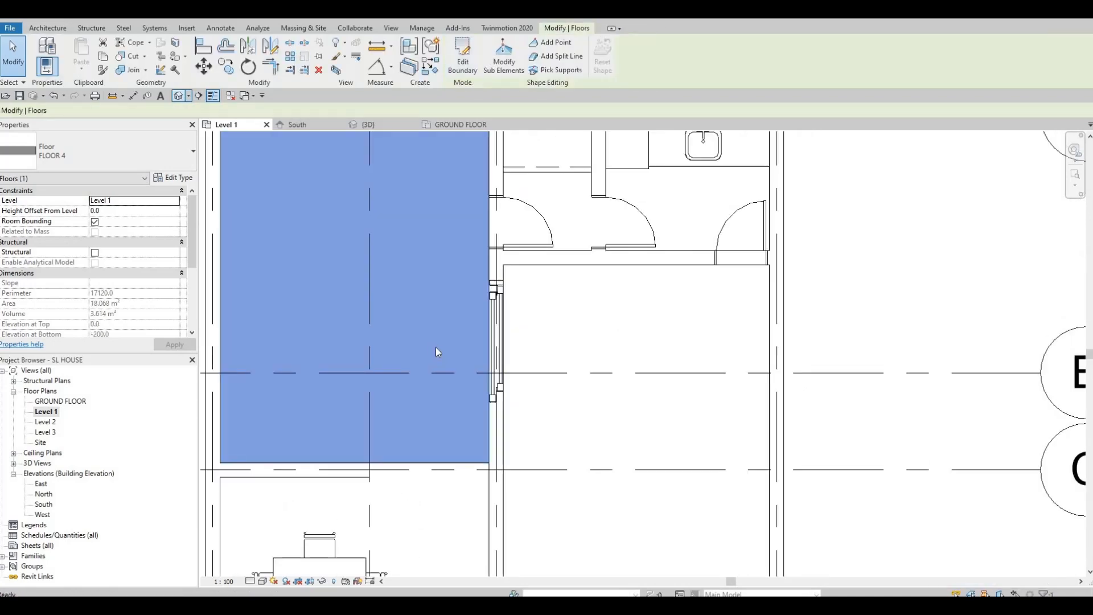
key("Escape")
middle_click_drag(248, 199, 145, 201, "shift")
scroll(433, 210, "up", 4)
middle_click_drag(427, 212, 546, 197)
scroll(524, 228, "up", 3)
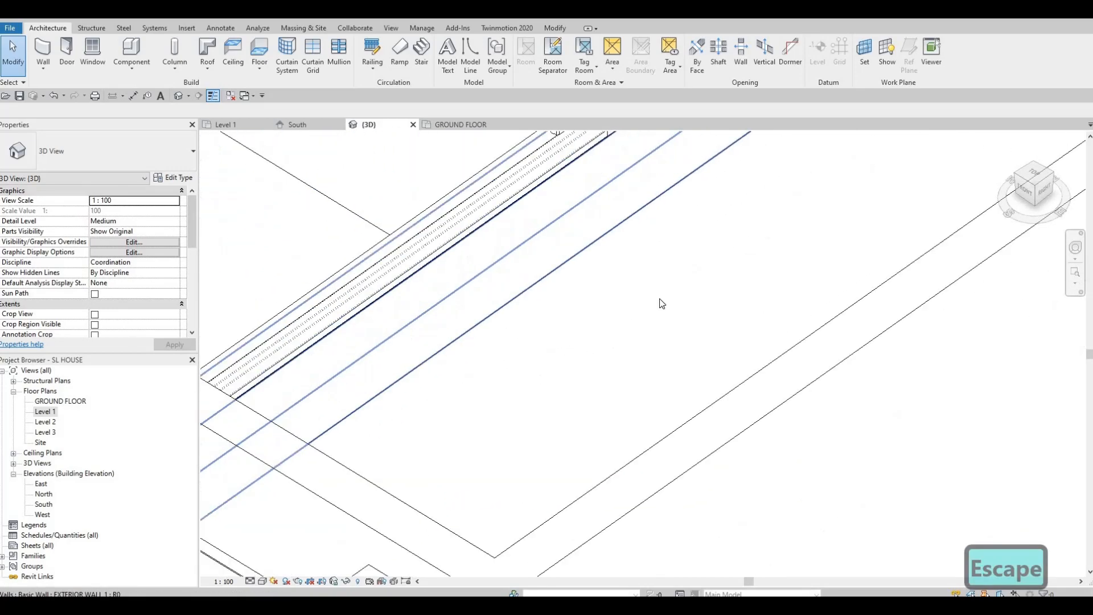
middle_click_drag(528, 313, 653, 451)
key("Escape")
key("Escape")
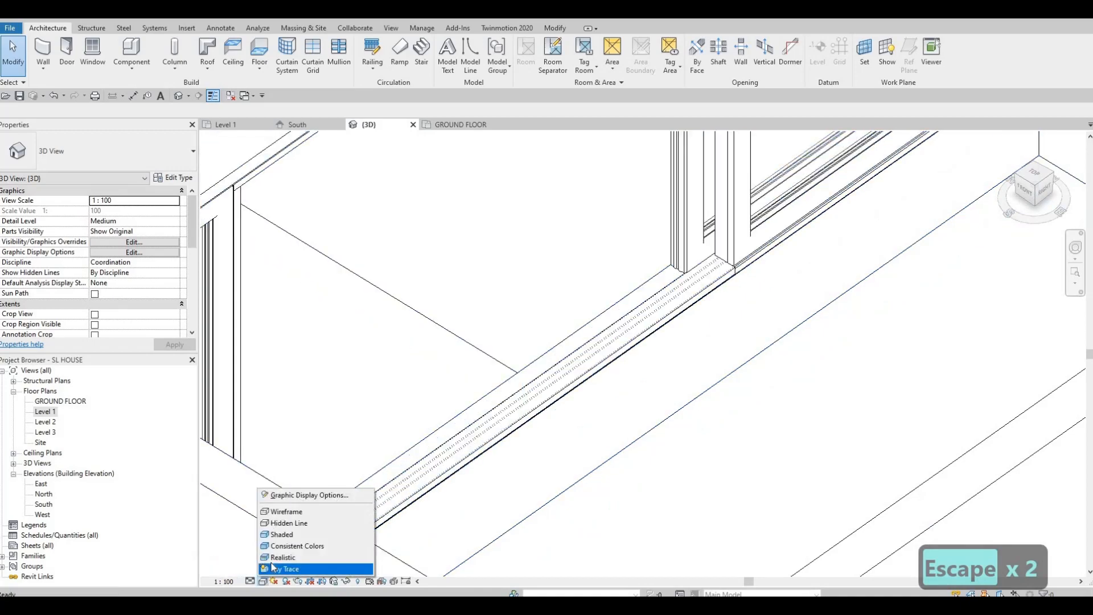
scroll(532, 393, "up", 2)
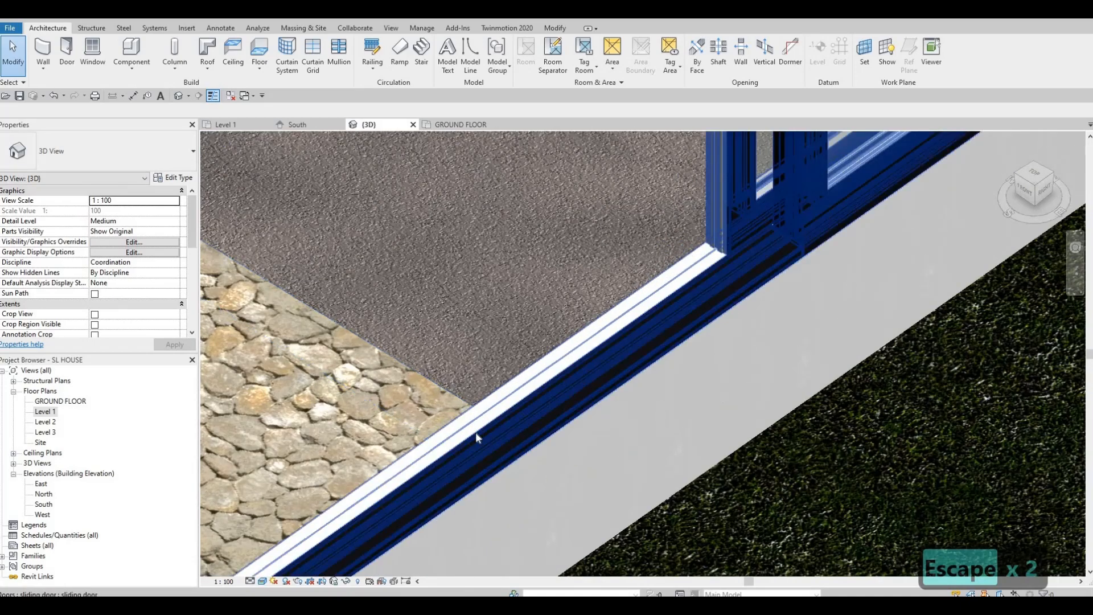
key("Escape")
- Examine in 3D where the tile and stone floors meet along the courtyard sliding doors and around the dining area
middle_click_drag(536, 363, 710, 231, "shift")
scroll(798, 229, "down", 6)
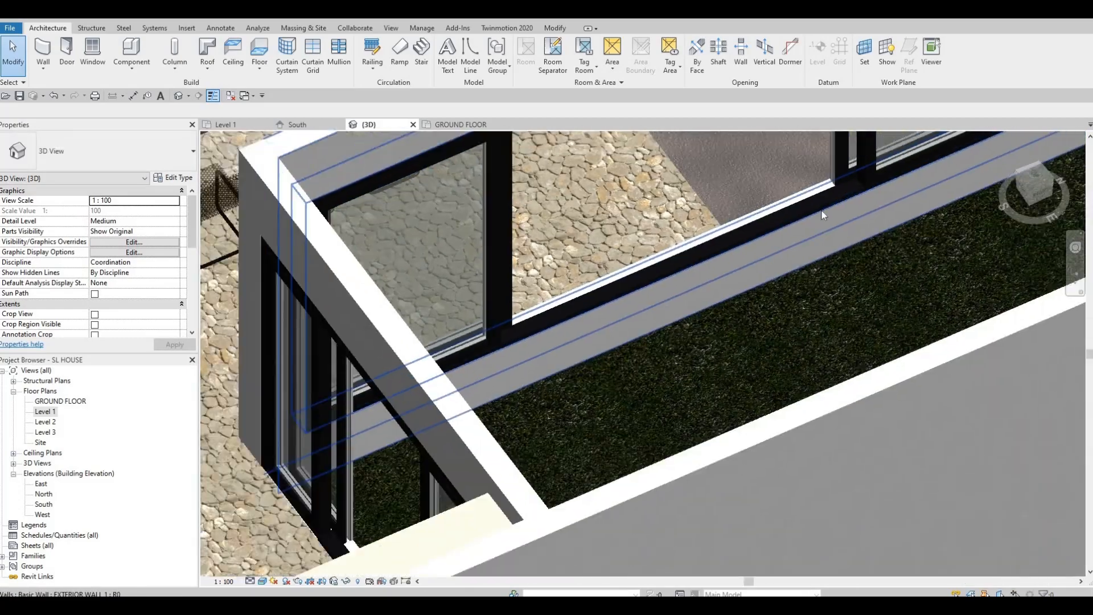
middle_click_drag(822, 197, 829, 223)
scroll(828, 227, "up", 3)
middle_click_drag(704, 260, 596, 221, "shift")
scroll(596, 221, "down", 4)
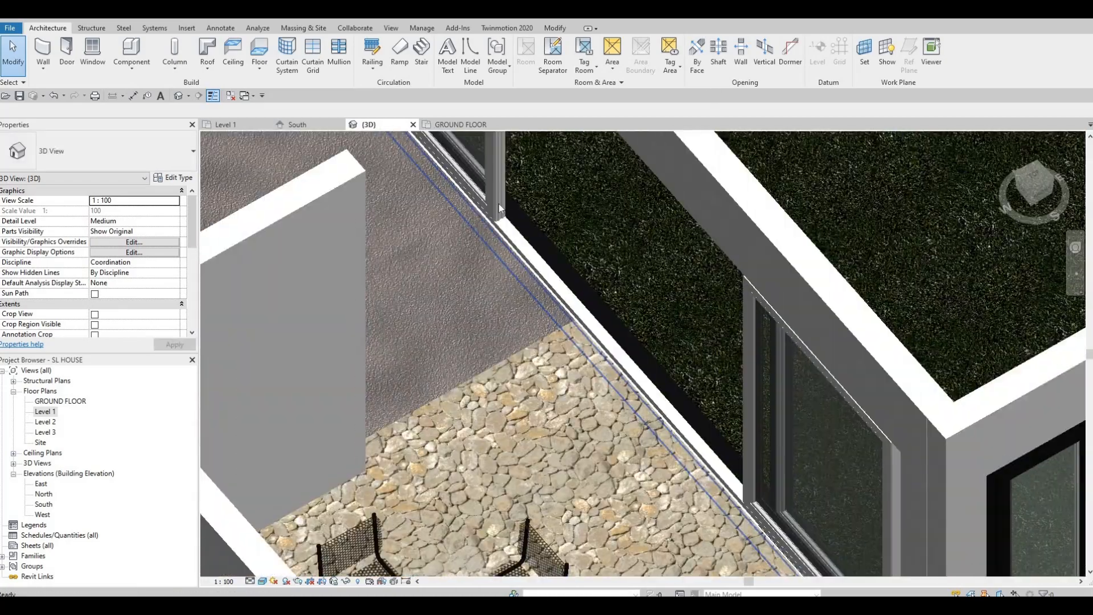
scroll(499, 205, "up", 1)
middle_click_drag(499, 205, 719, 245)
scroll(487, 252, "up", 4)
scroll(609, 150, "down", 3)
scroll(443, 193, "down", 6)
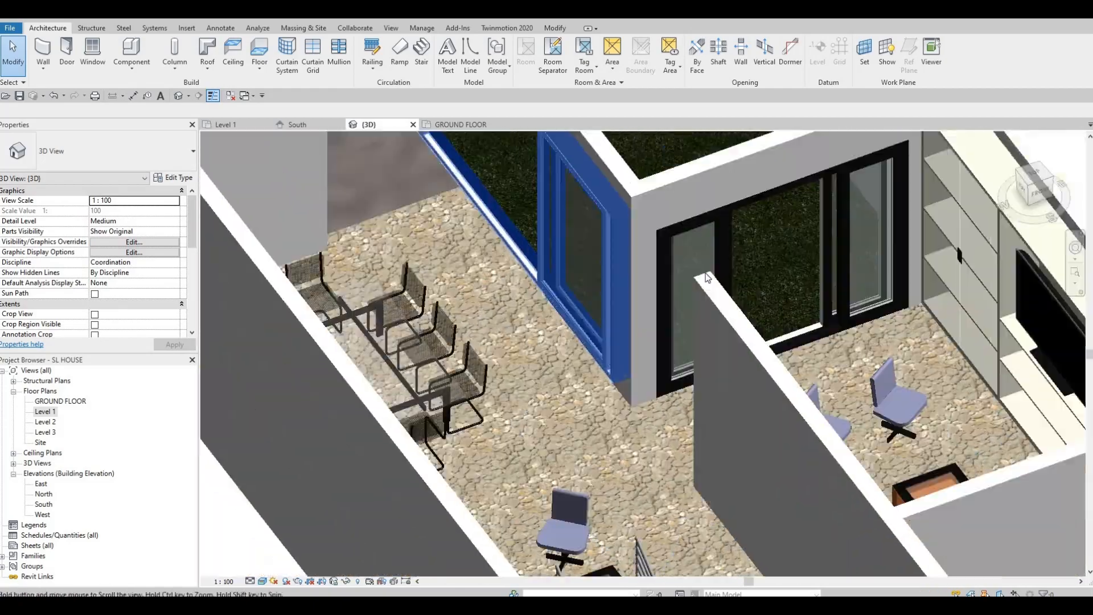
middle_click_drag(817, 367, 711, 354)
scroll(711, 256, "up", 3)
middle_click_drag(512, 387, 371, 444)
scroll(718, 284, "down", 4)
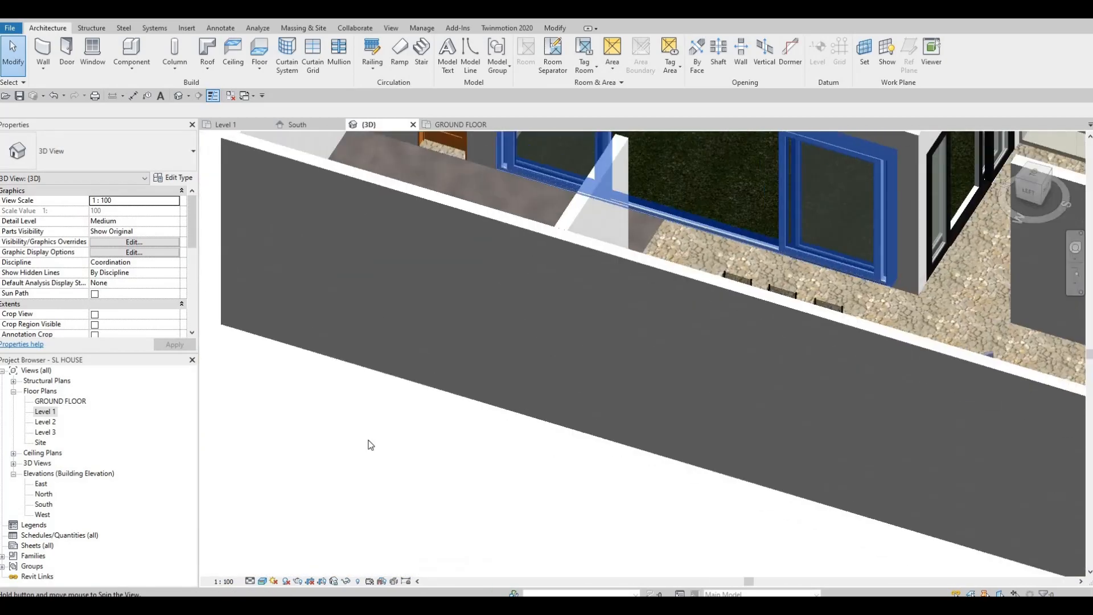
middle_click_drag(548, 378, 630, 363, "shift")
scroll(634, 363, "up", 3)
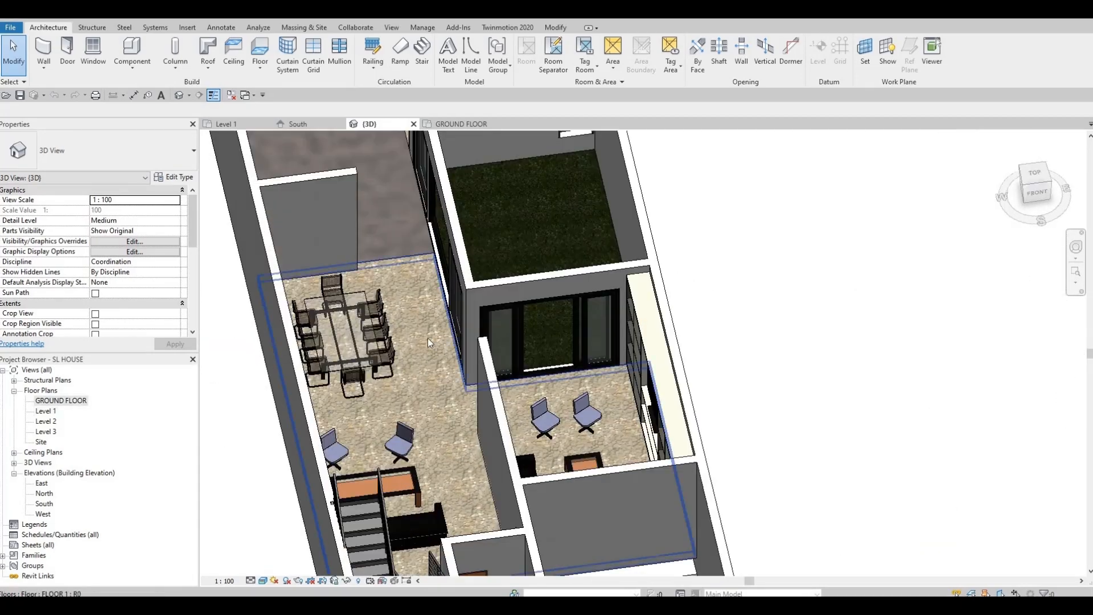
- Inspect the front of the house in 3D, including the stair, entrance rooms and garage
middle_click_drag(438, 382, 447, 254)
scroll(446, 253, "down", 1)
middle_click_drag(398, 373, 455, 313, "shift")
scroll(381, 306, "up", 4)
scroll(405, 303, "down", 3)
scroll(454, 313, "up", 2)
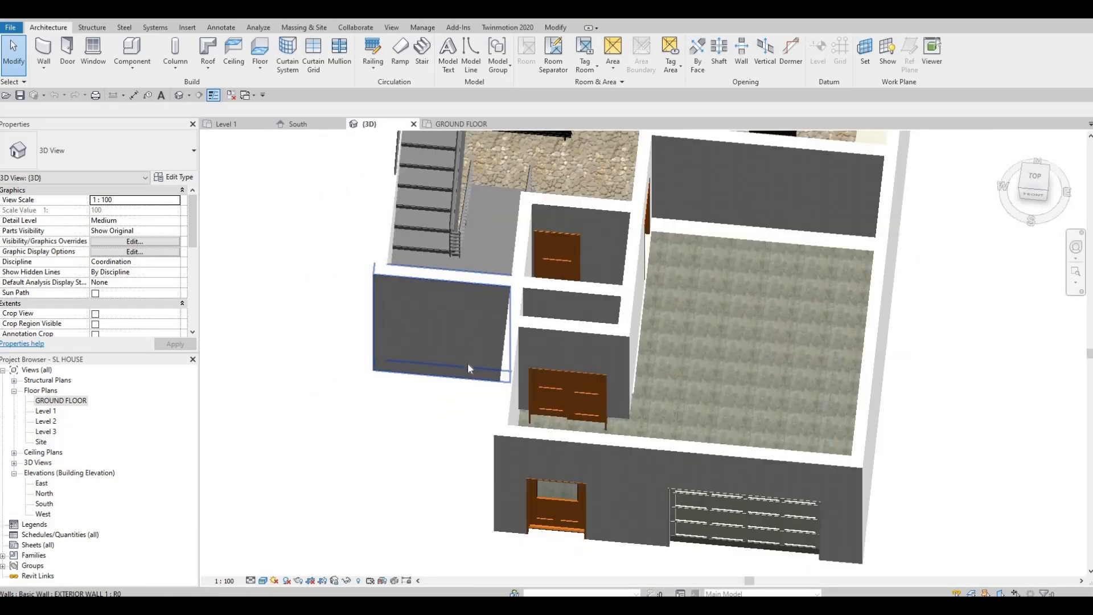
middle_click_drag(506, 364, 556, 370)
middle_click_drag(444, 370, 544, 330, "shift")
scroll(848, 307, "down", 1)
middle_click_drag(848, 307, 548, 335)
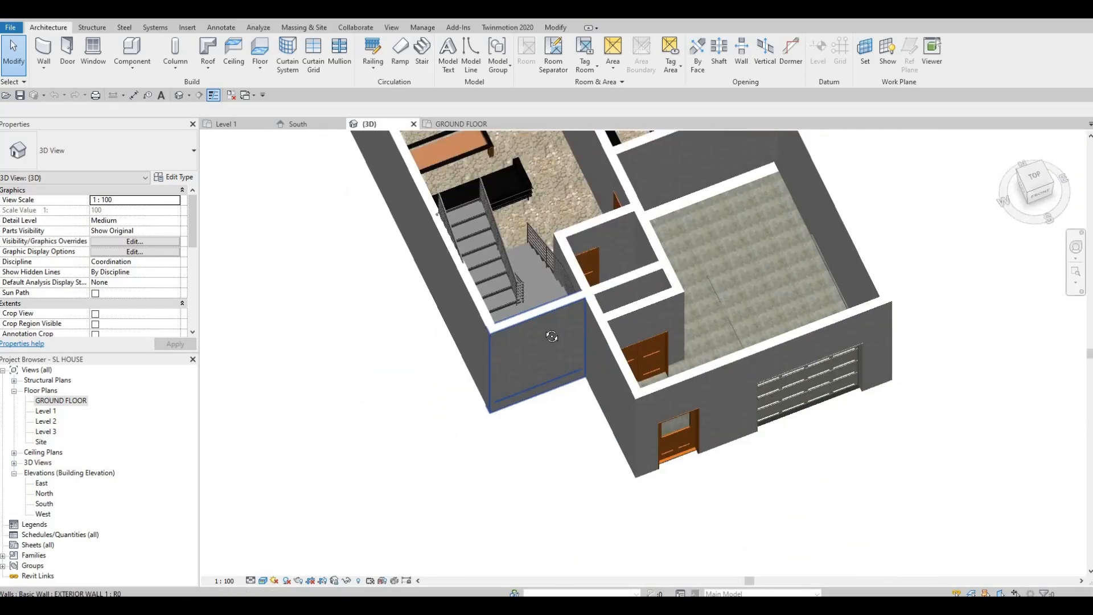
middle_click_drag(603, 257, 620, 244, "shift")
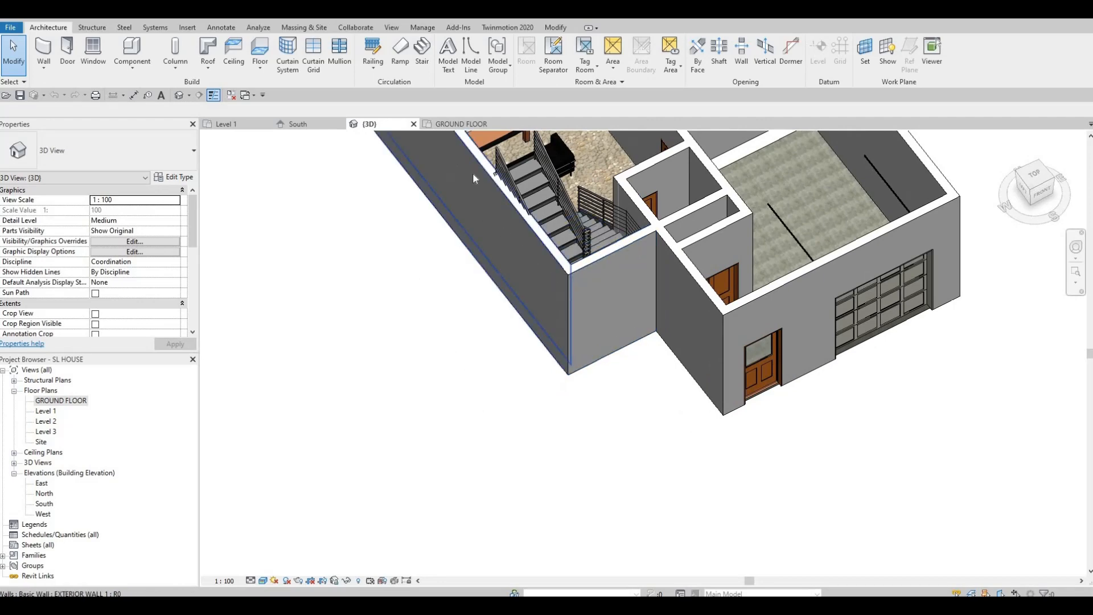
- Open the path of the stair's outer wall-side 900mm Pipe railing for editing
scroll(586, 253, "up", 3)
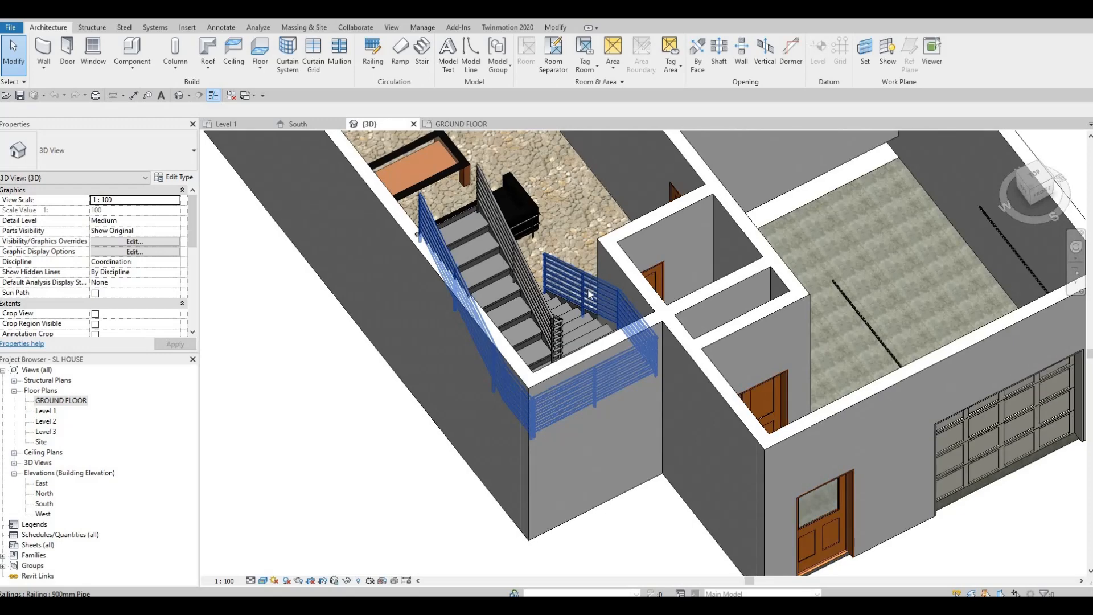
left_click(588, 293)
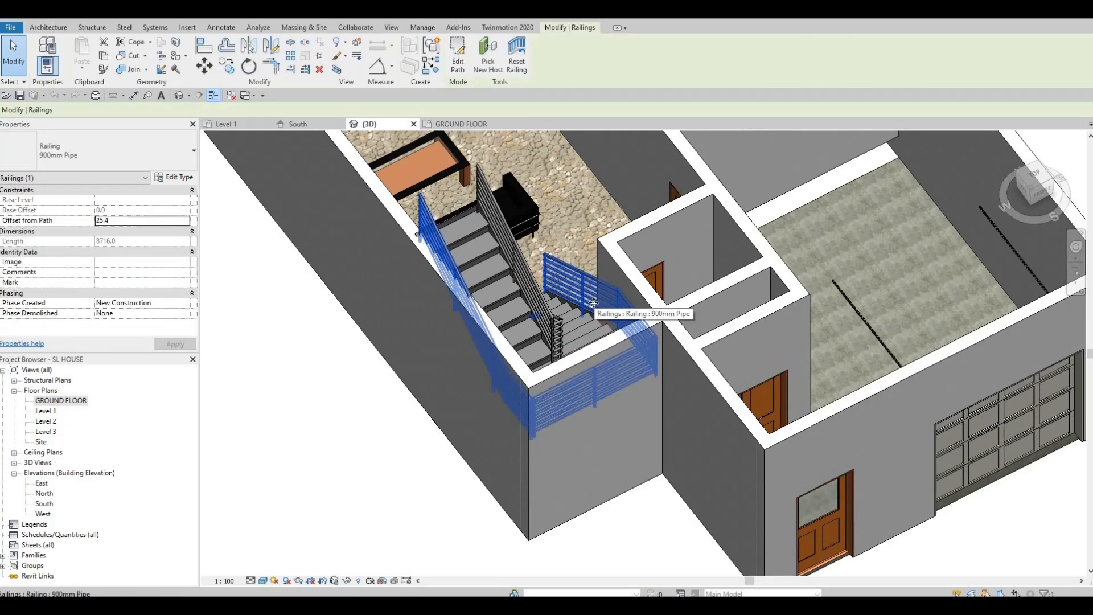
scroll(590, 303, "up", 1)
key("Escape")
key("Escape")
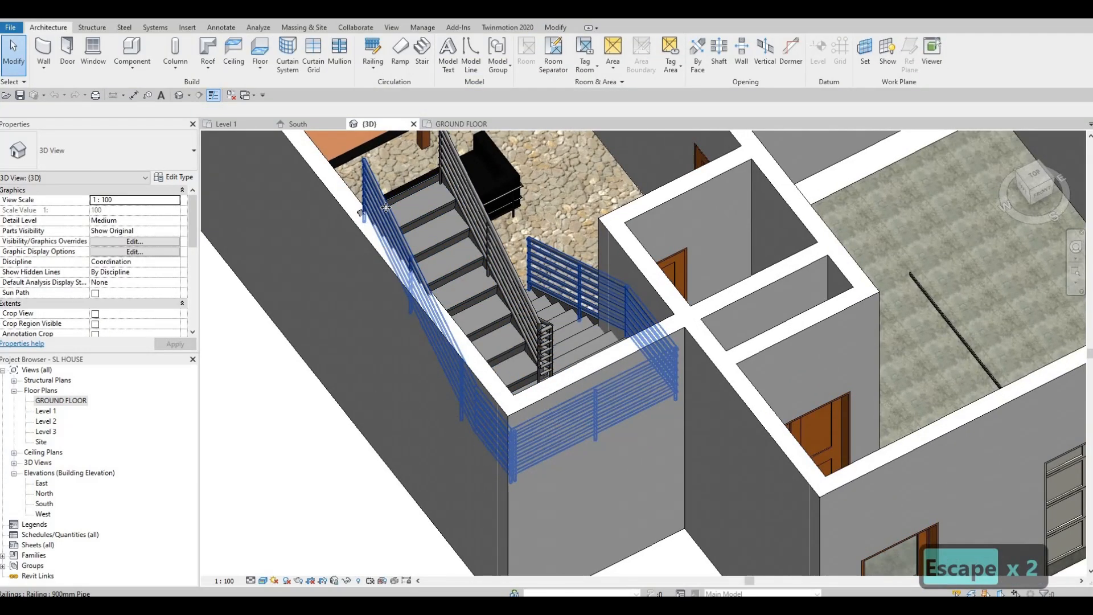
left_click(380, 200)
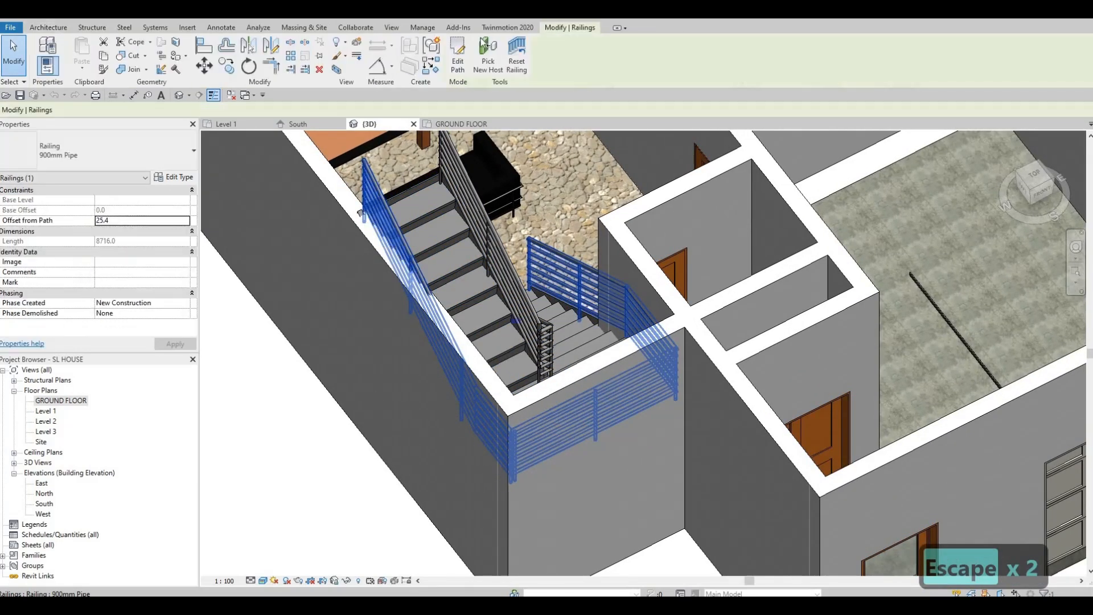
left_click(458, 62)
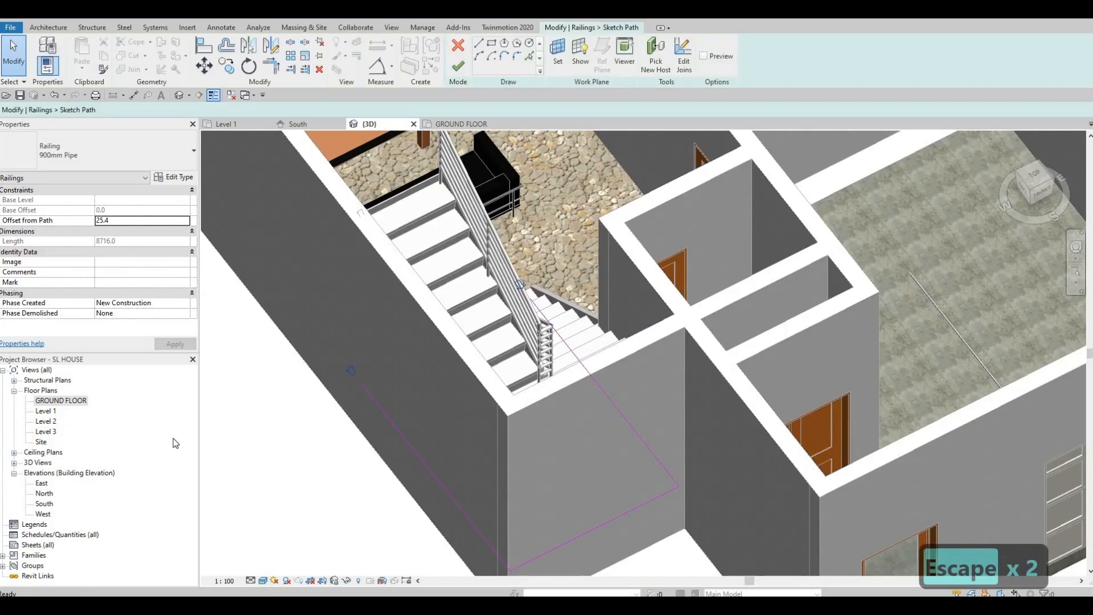
- Show the railing path sketch at the stair in the Level 1 floor plan
double_click(61, 400)
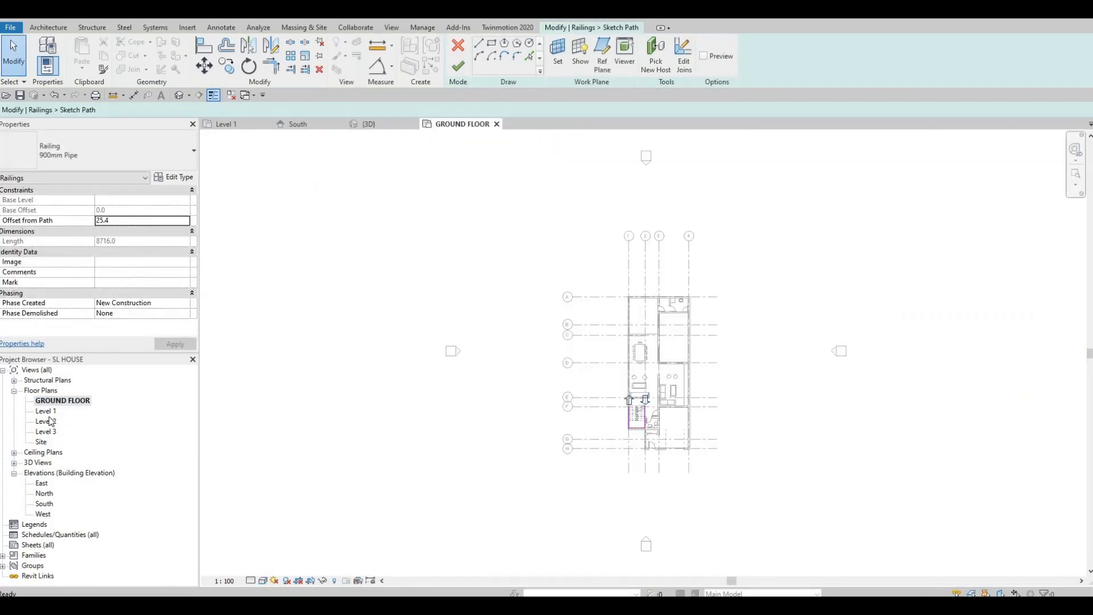
double_click(49, 420)
double_click(49, 411)
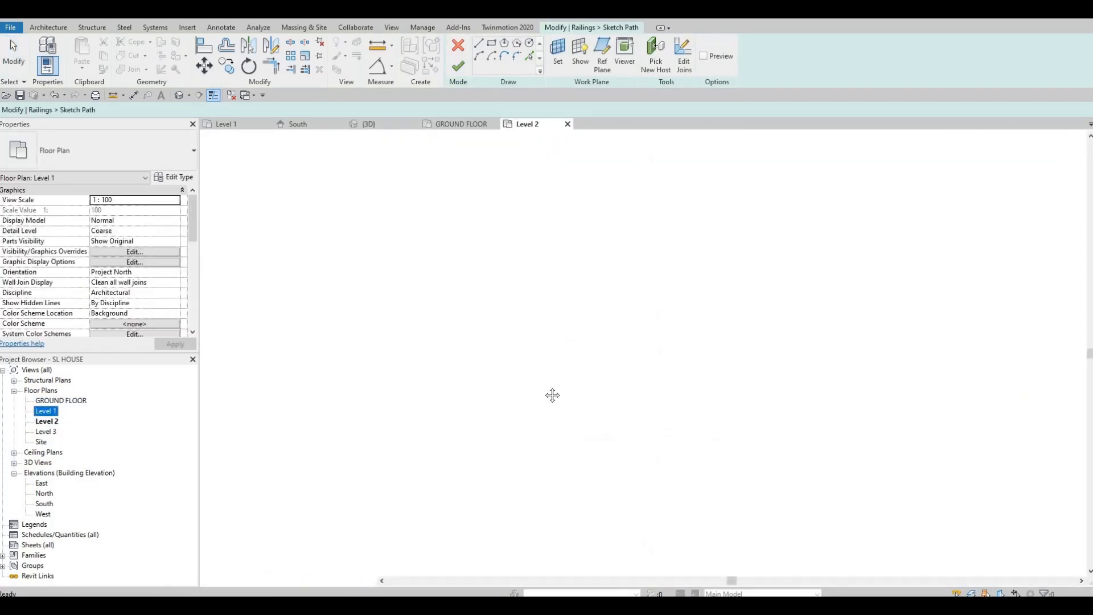
middle_click_drag(551, 395, 454, 385)
scroll(408, 339, "up", 5)
key("Escape")
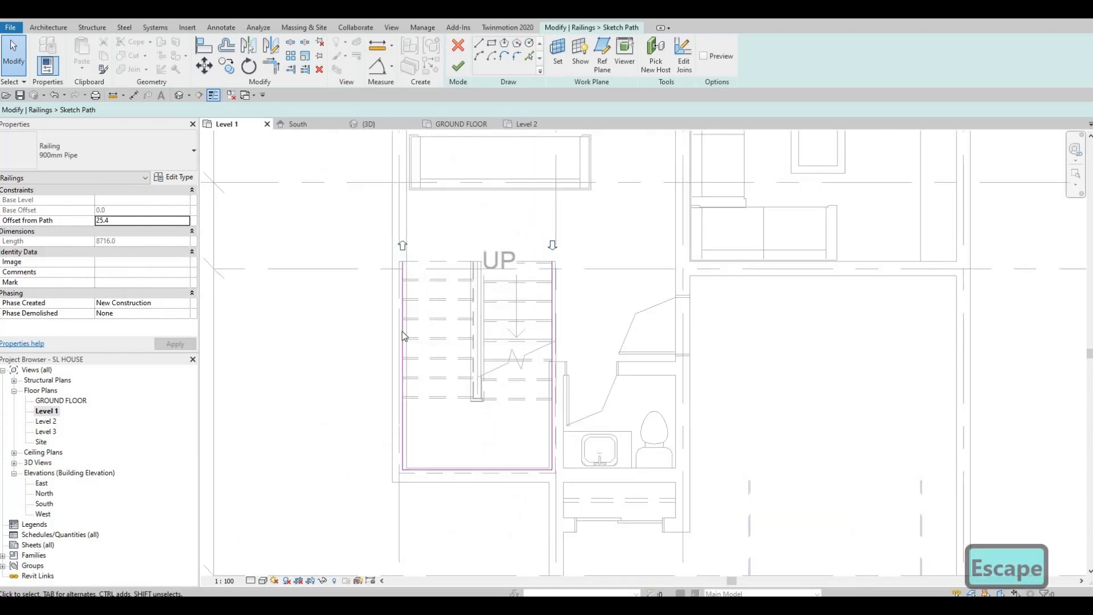
- Delete the railing path along the upper flight and landing, keeping only the segment beside the lower flight, and finish the sketch
left_click(403, 340)
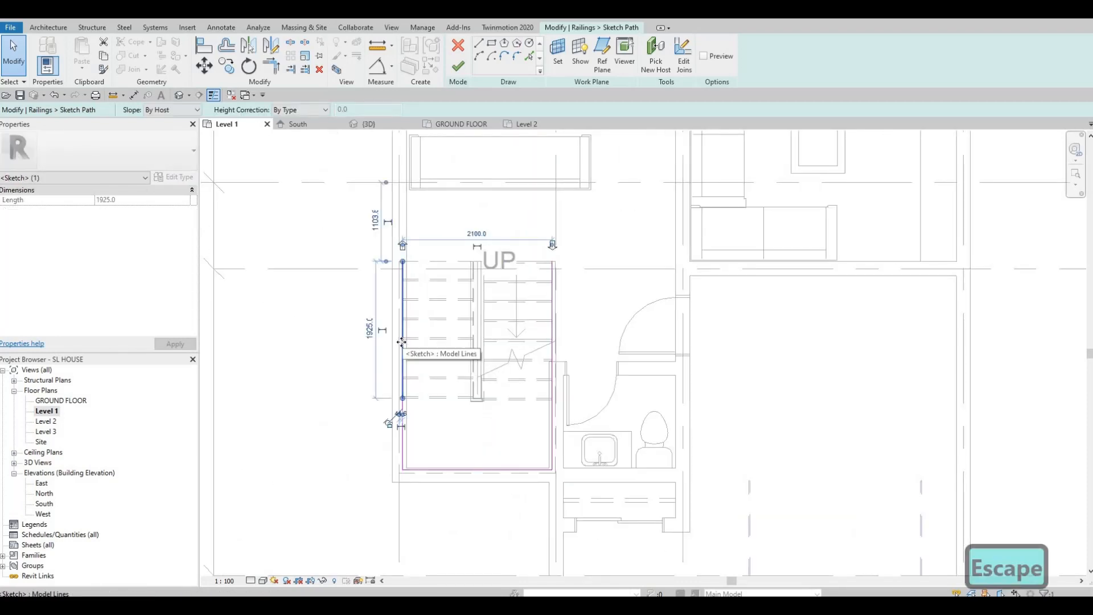
key("Delete")
key("Escape")
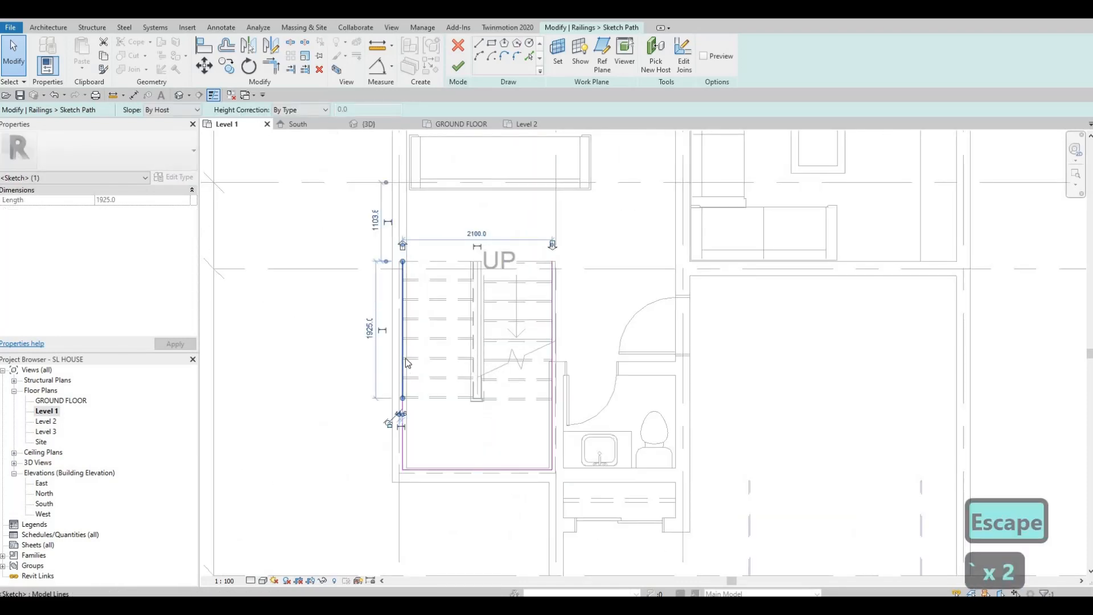
key("Tab")
left_click(407, 357)
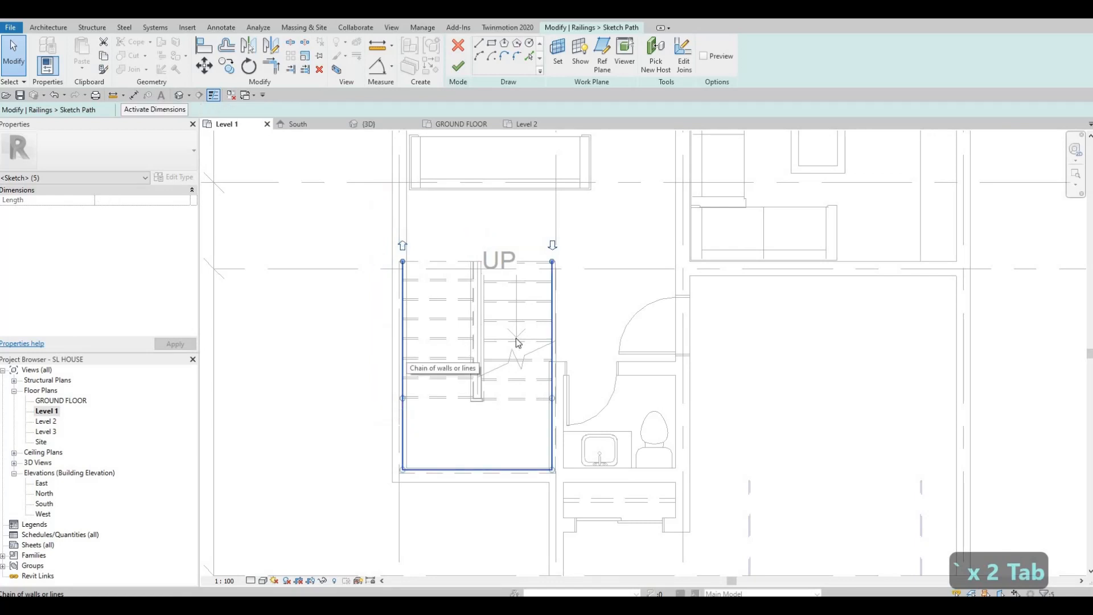
left_click(551, 300, "shift")
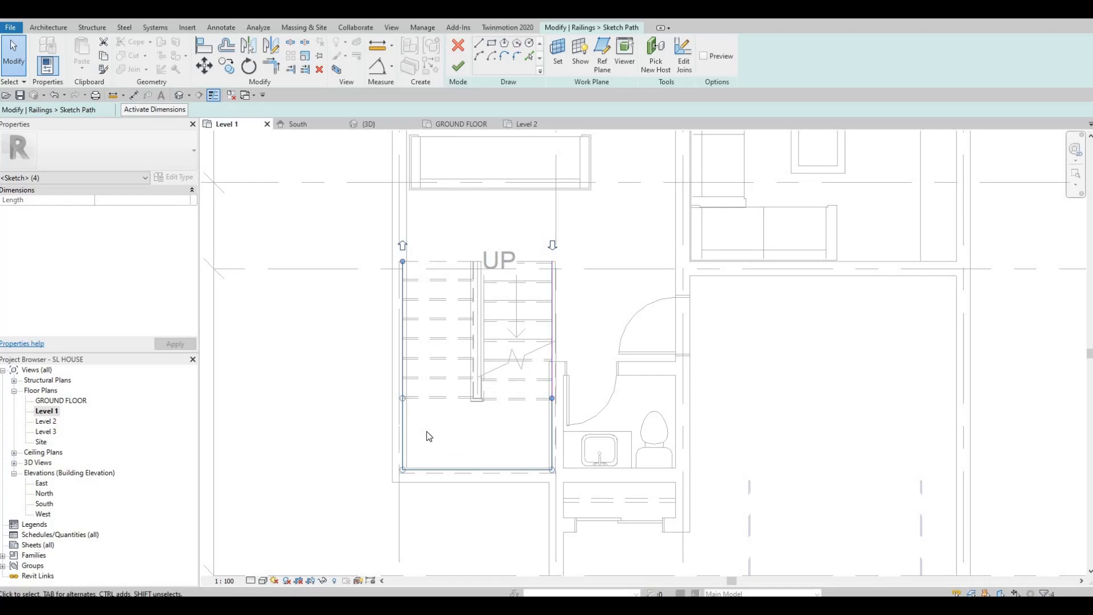
key("Delete")
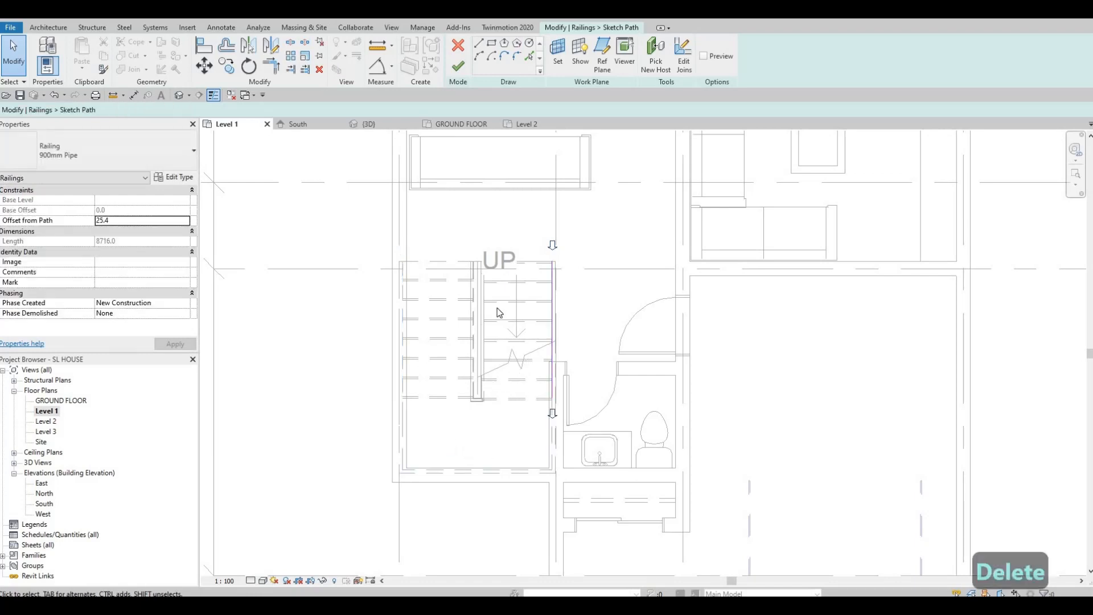
left_click(458, 66)
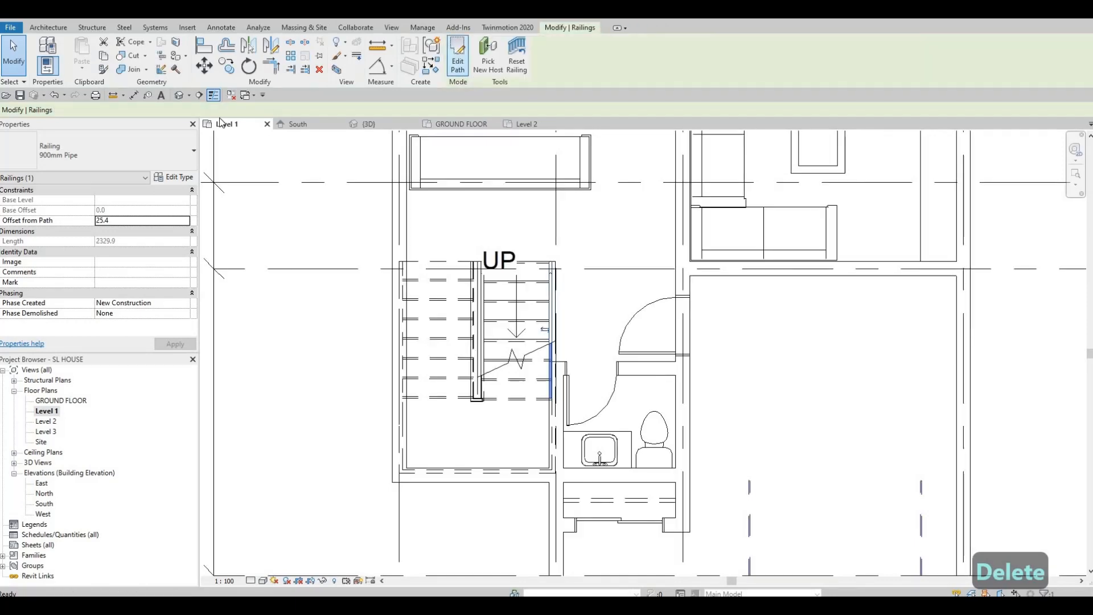
- Inspect the shortened 900mm Pipe railing beside the lower stair flight in the 3D view
left_click(179, 97)
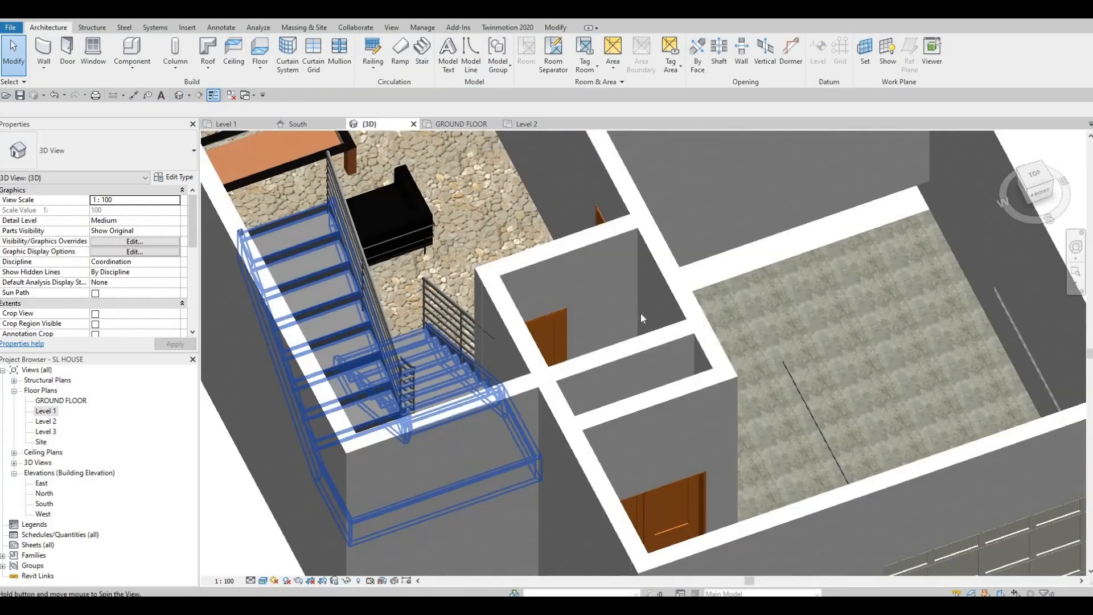
middle_click_drag(641, 318, 681, 480, "shift")
middle_click_drag(961, 165, 788, 427)
scroll(825, 375, "up", 4)
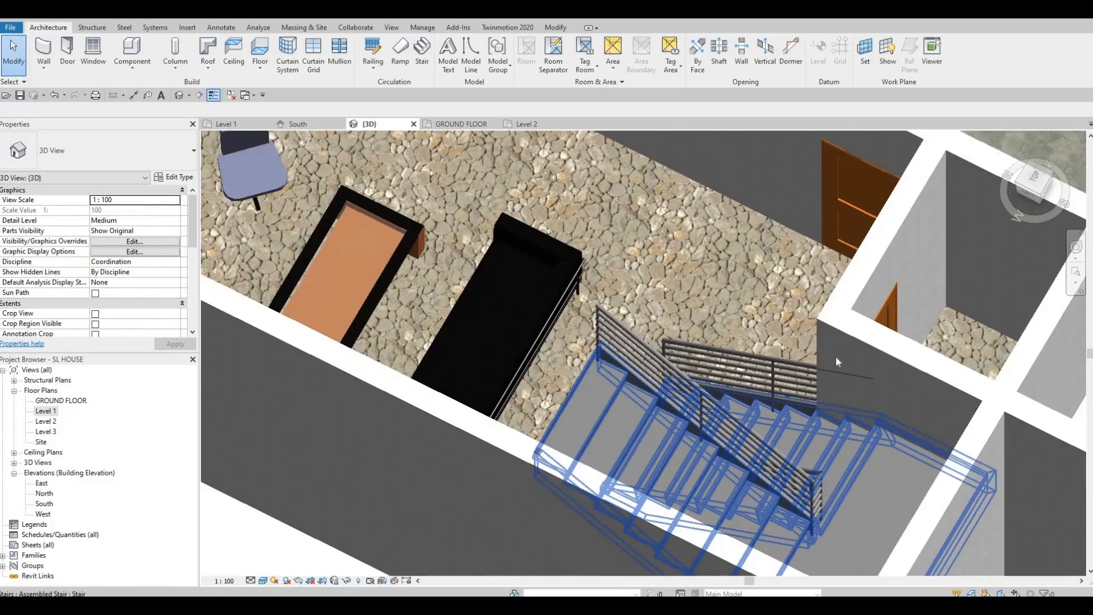
middle_click_drag(804, 342, 804, 337, "shift")
left_click(766, 393)
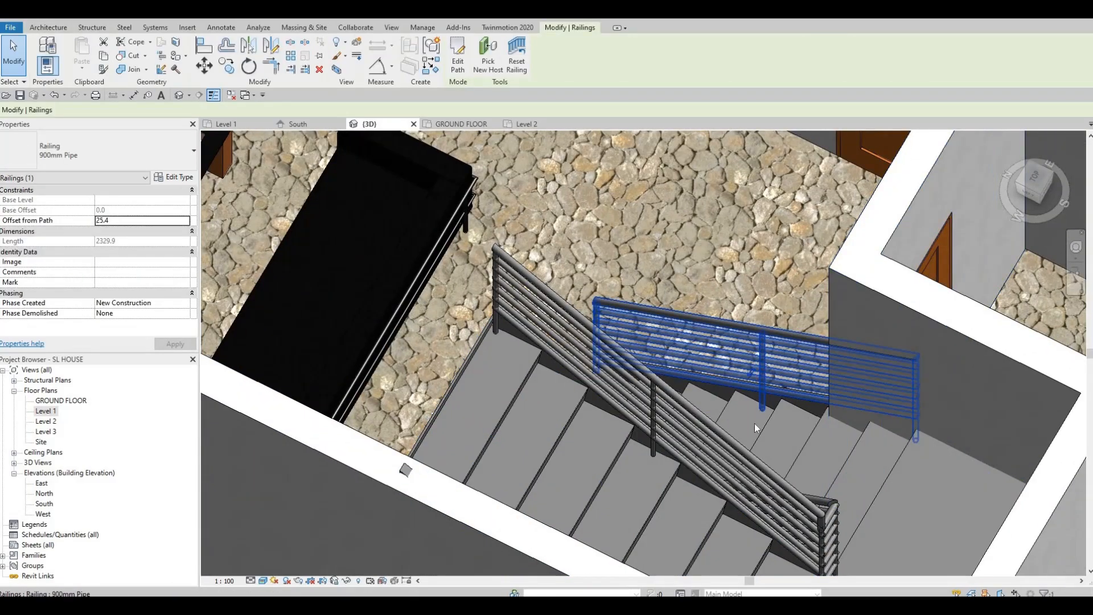
middle_click_drag(754, 422, 684, 261, "shift")
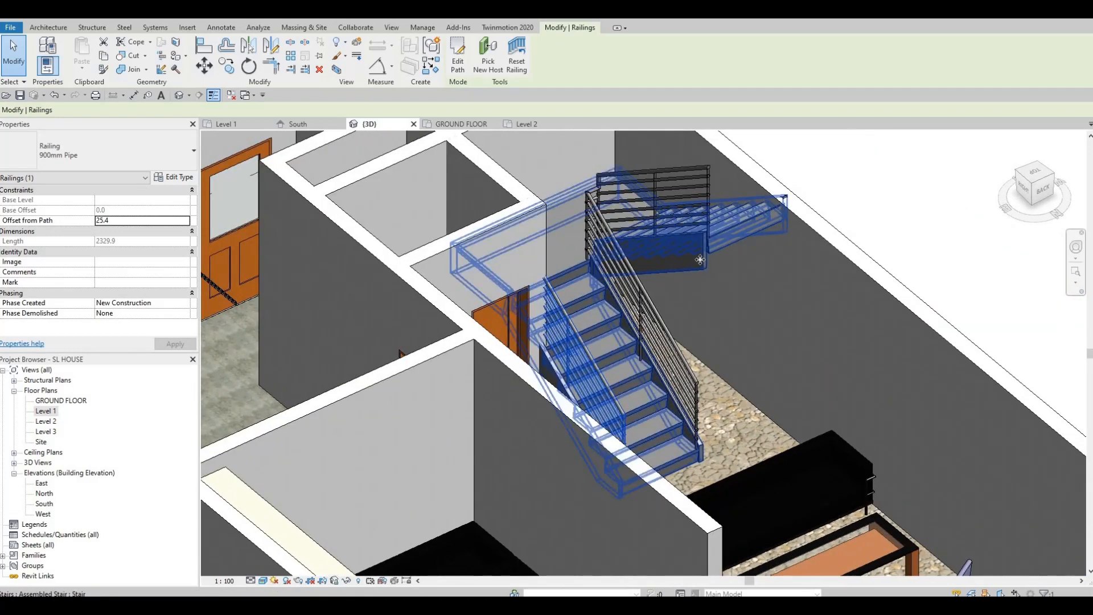
- Duplicate the stair's 180mm max riser 275mm tread type under the suggested name
left_click(699, 256)
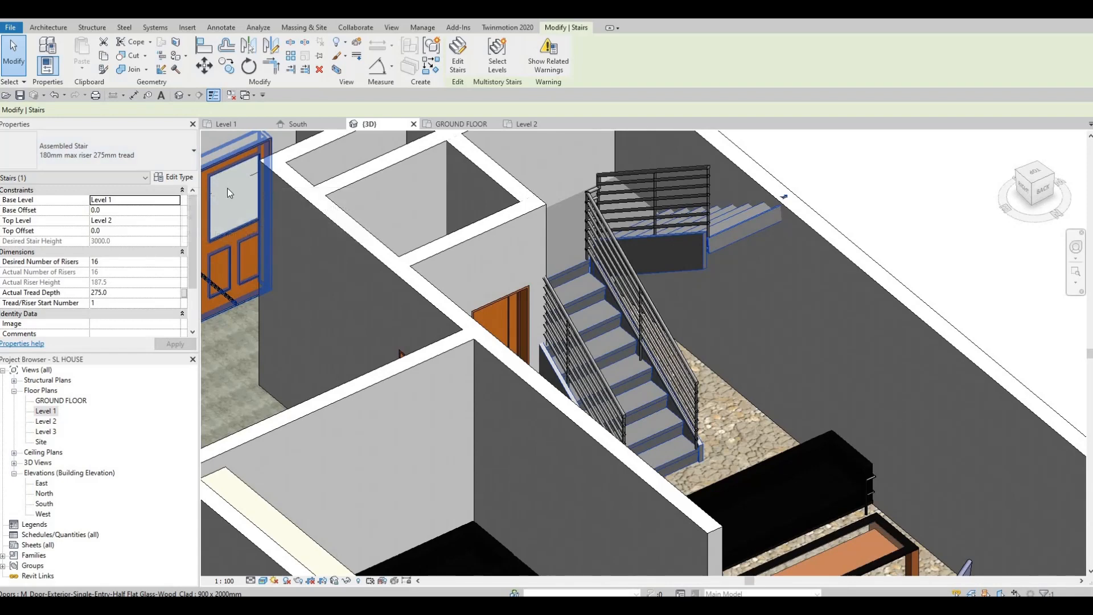
left_click(173, 177)
left_click(668, 134)
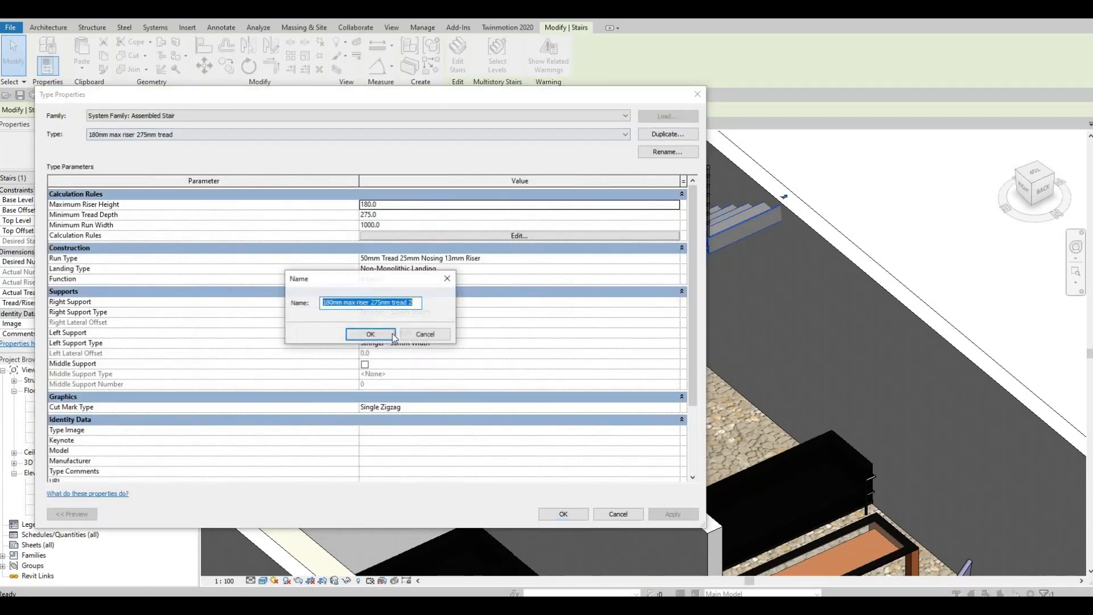
left_click(390, 336)
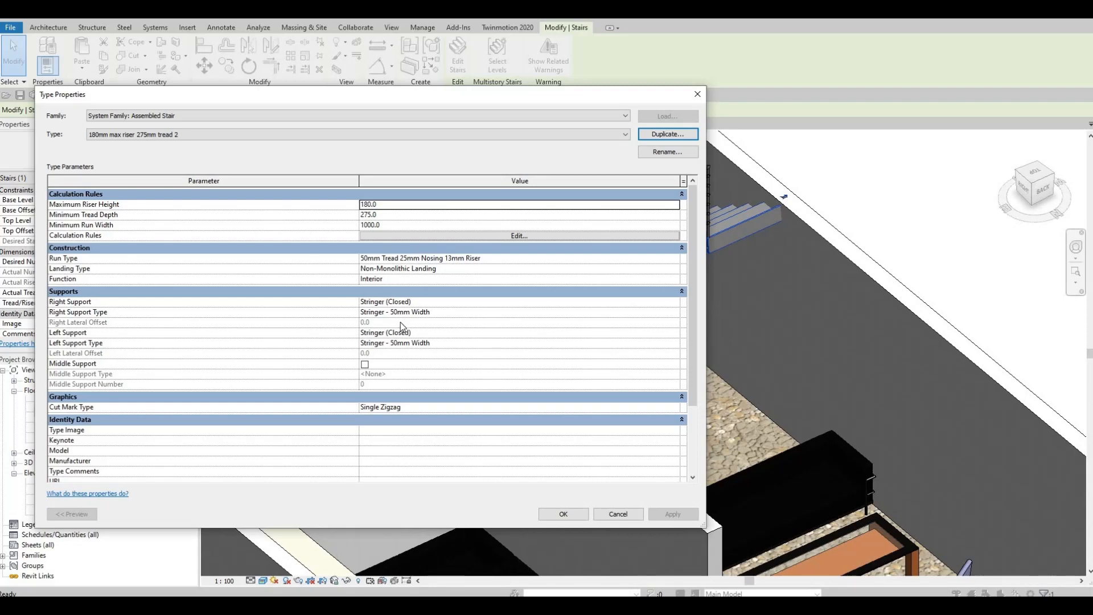
- Review the stair's right support settings and the properties of its Stringer - 50mm Width type
left_click(455, 303)
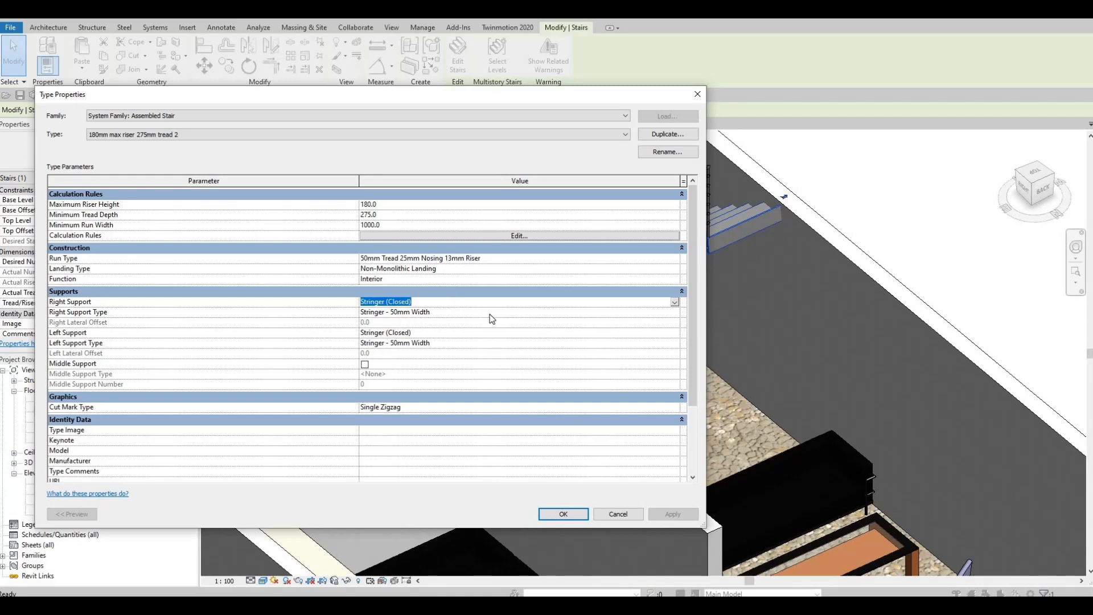
left_click(569, 312)
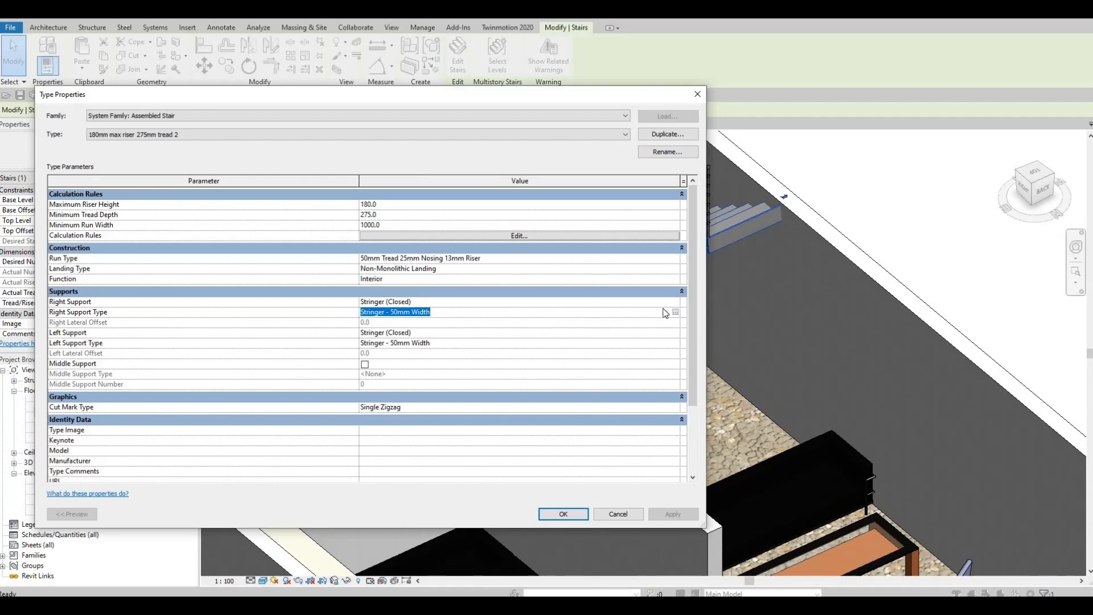
left_click(675, 312)
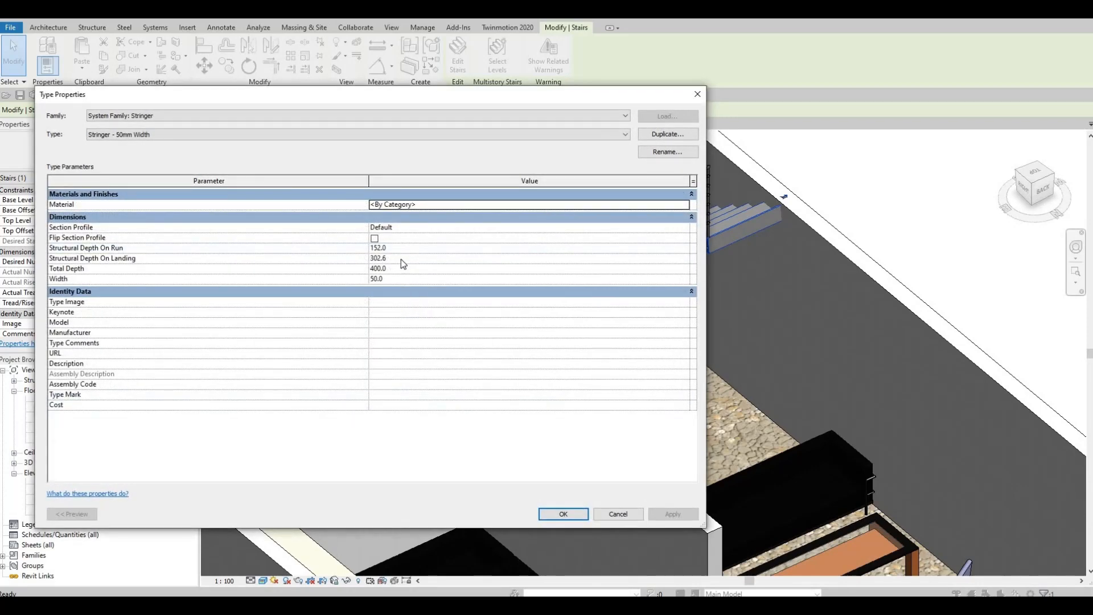
key("Escape")
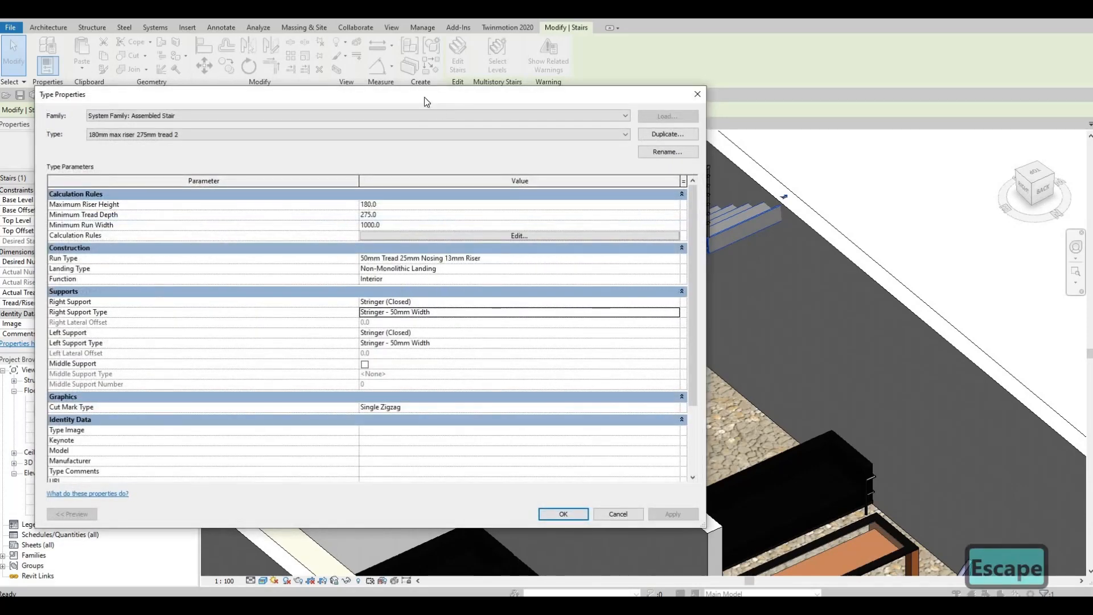
left_click_drag(425, 97, 646, 94)
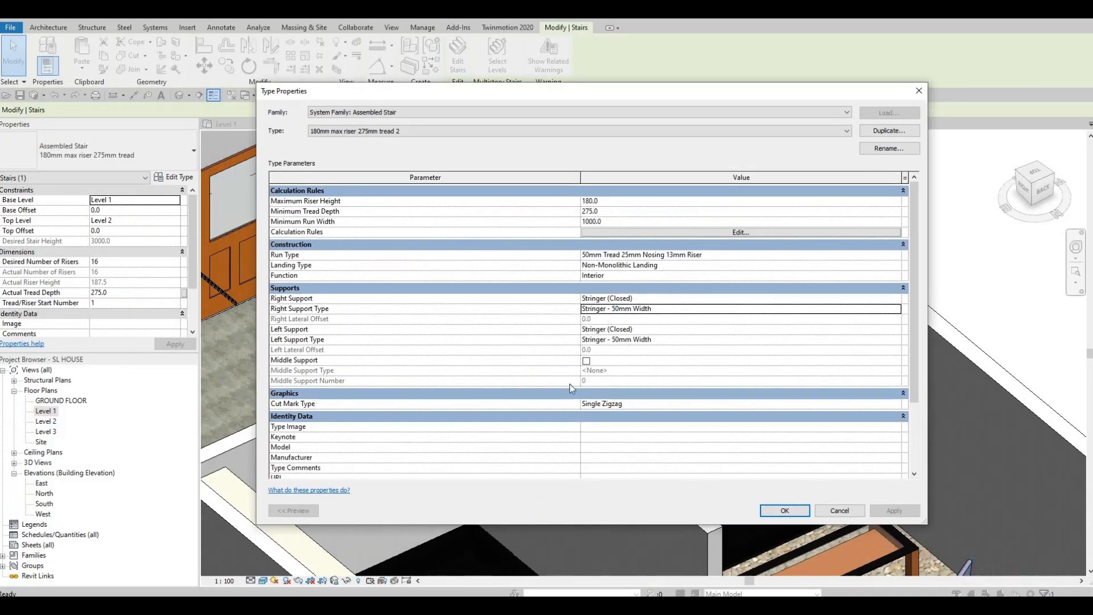
- Enable the middle support in the duplicated stair type, apply it and check the stair in 3D from behind
left_click(586, 362)
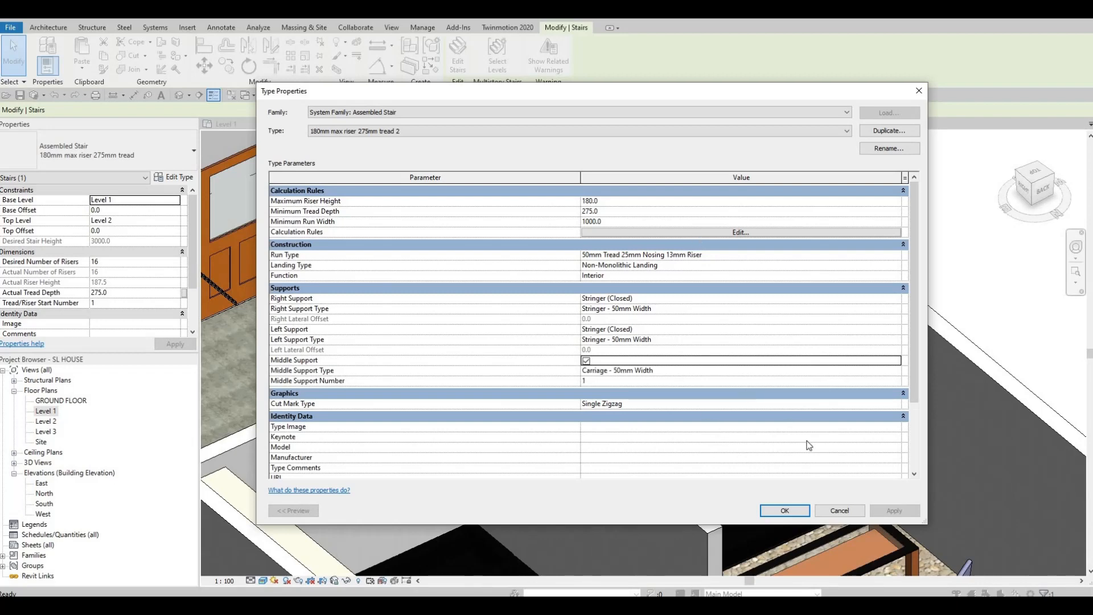
left_click(797, 512)
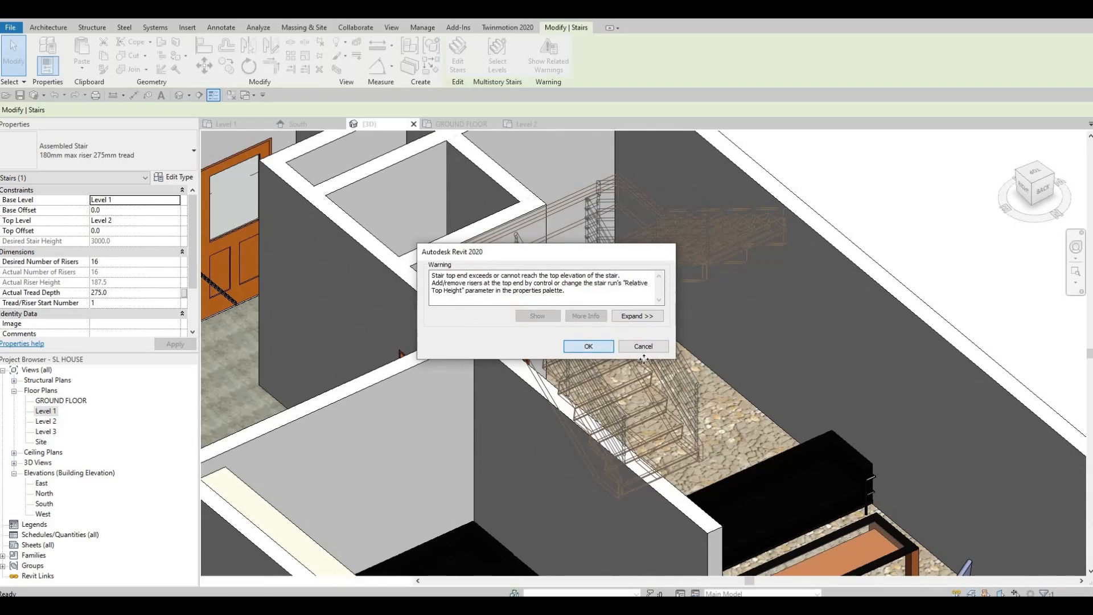
left_click(599, 348)
key("Escape")
middle_click_drag(616, 399, 612, 307, "shift")
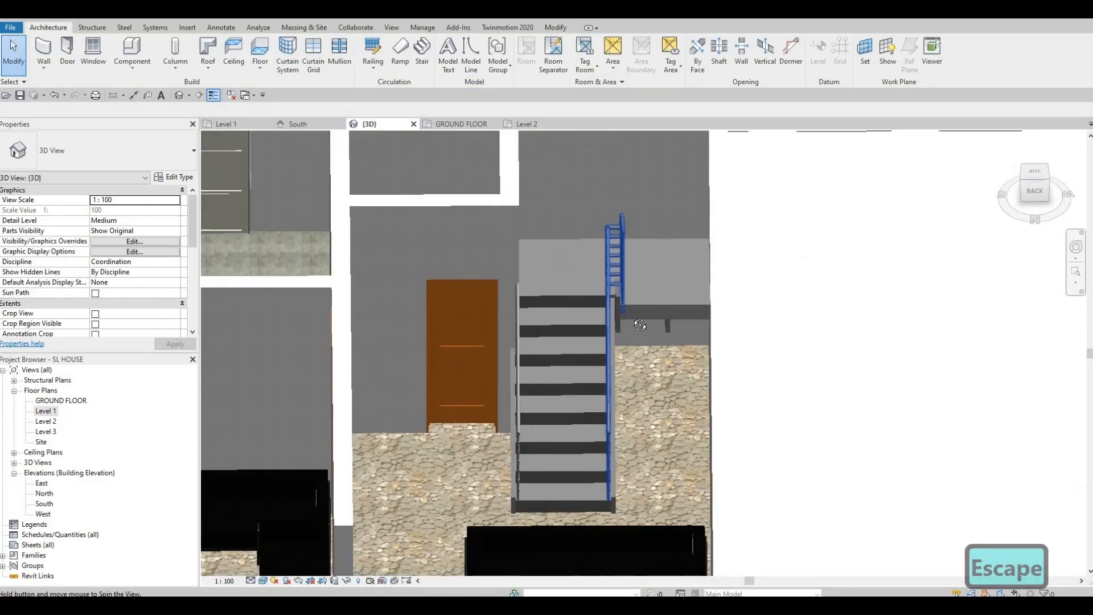
key("Escape")
mouse_move(674, 285)
middle_mouse_down("shift")
mouse_move(673, 319)
mouse_move(671, 267)
middle_mouse_up("shift")
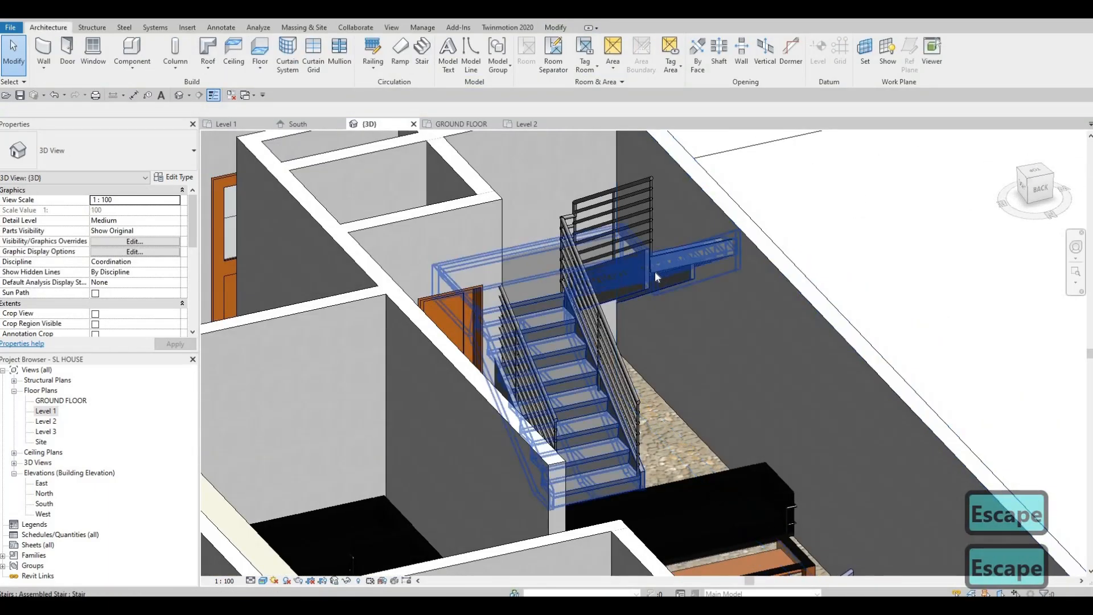
- Reopen the stair's type properties and review its run width, side support and middle support settings
left_click(176, 178)
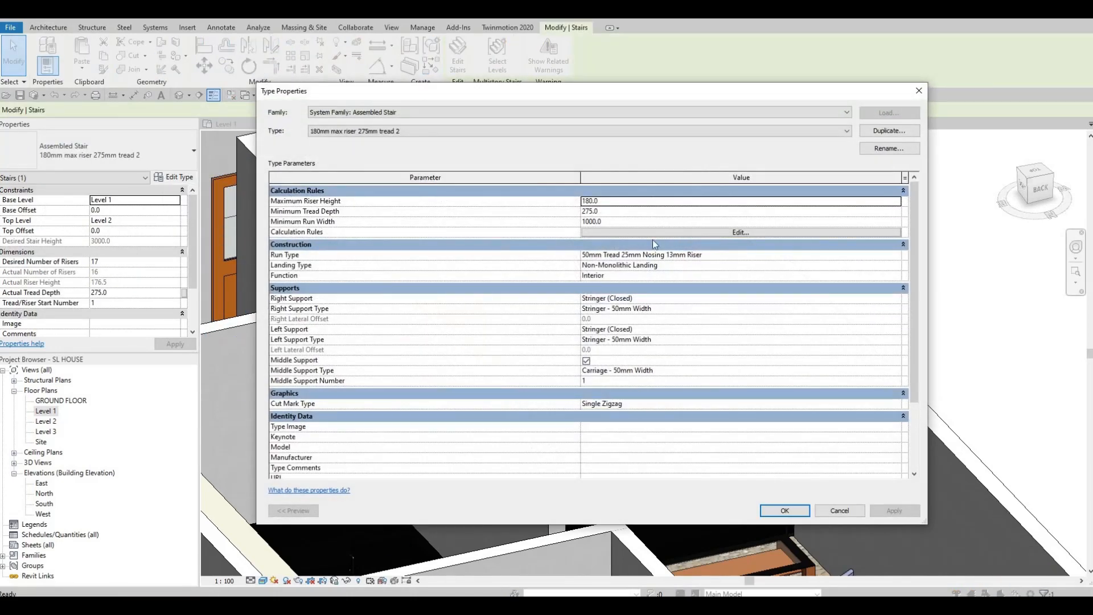
left_click(888, 213)
key("Tab")
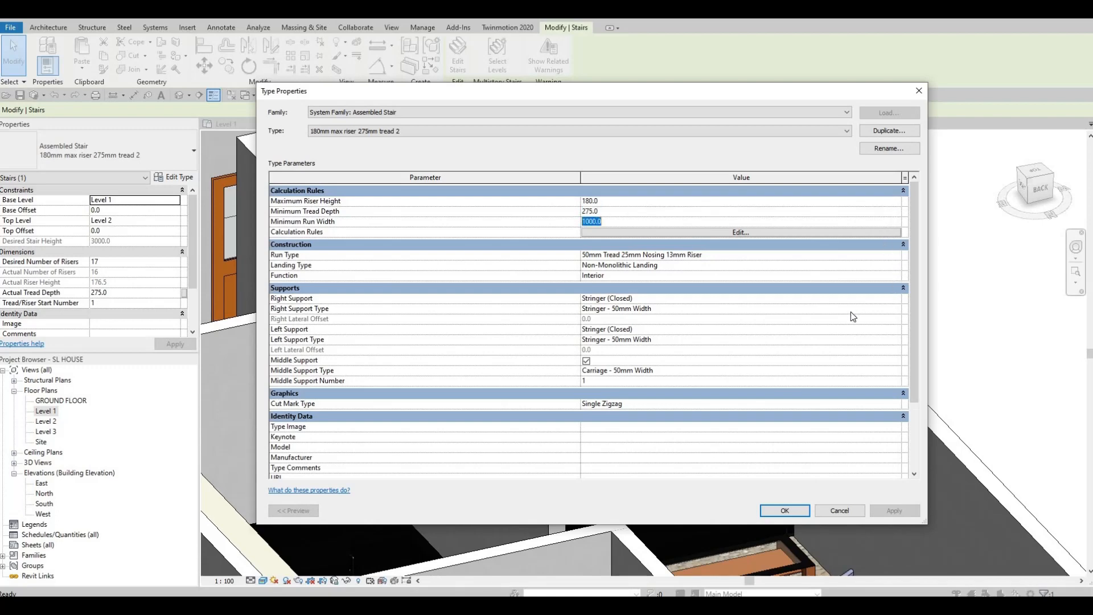
left_click(657, 311)
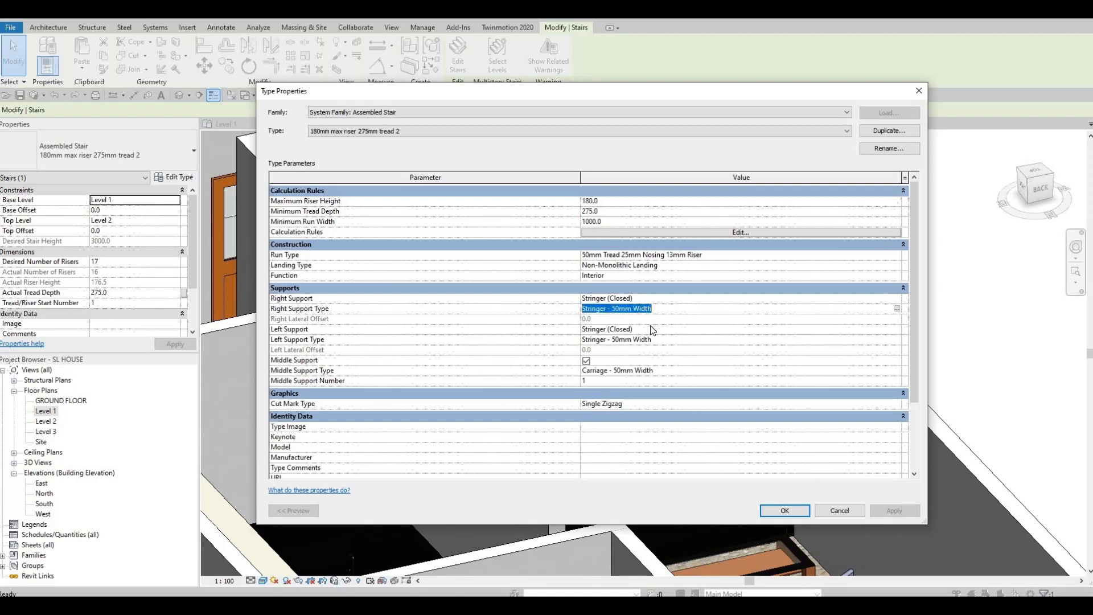
key("Tab")
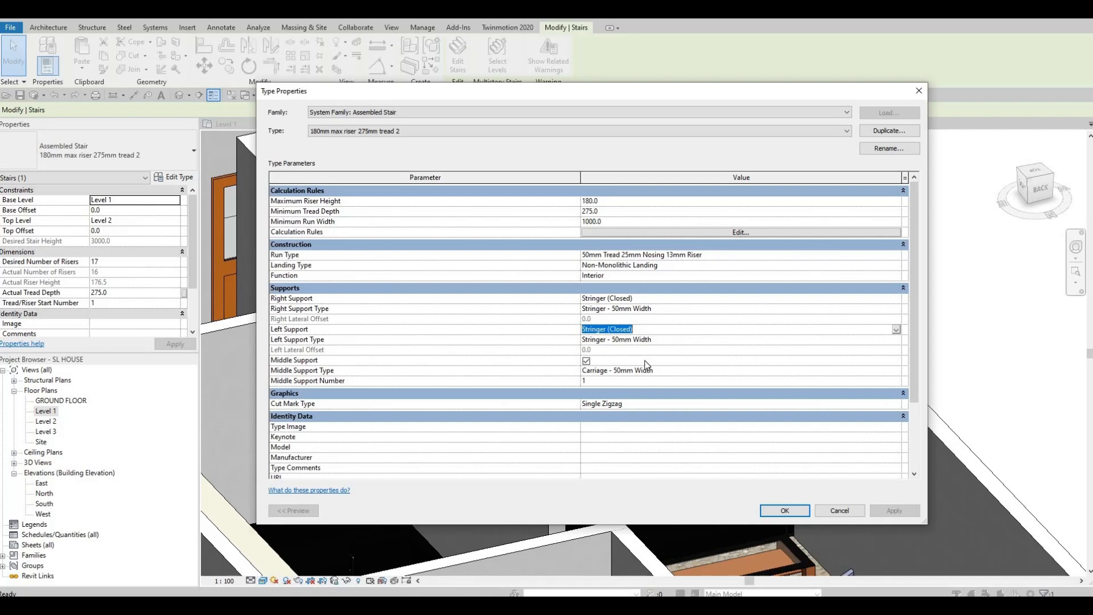
left_click(831, 362)
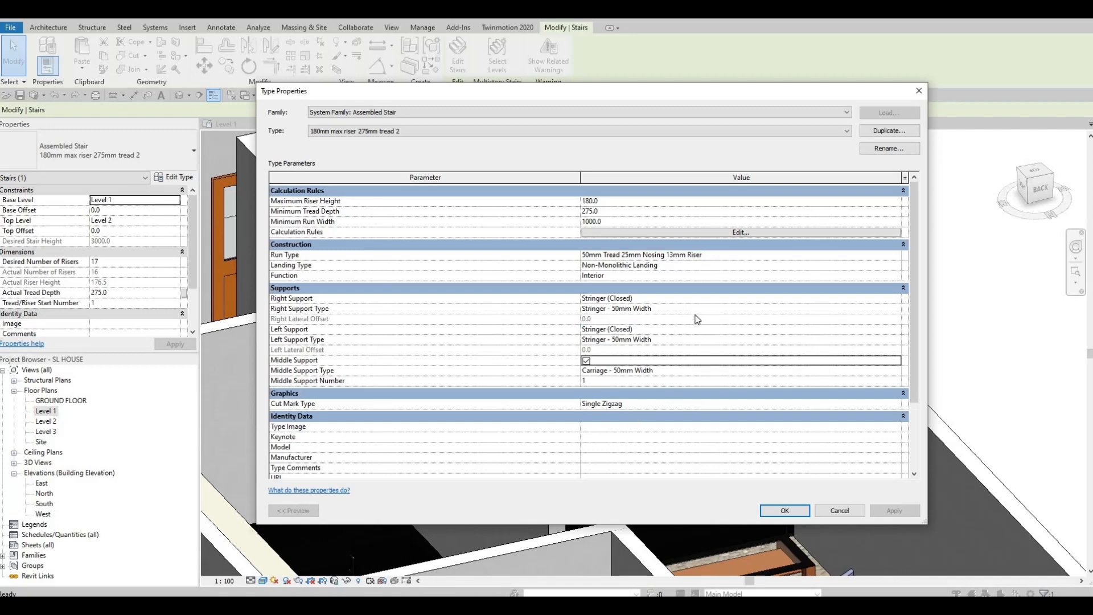
- Set the material of the right support's Stringer - 50mm Width type to the library's Glass Block and copy the material name
left_click(888, 308)
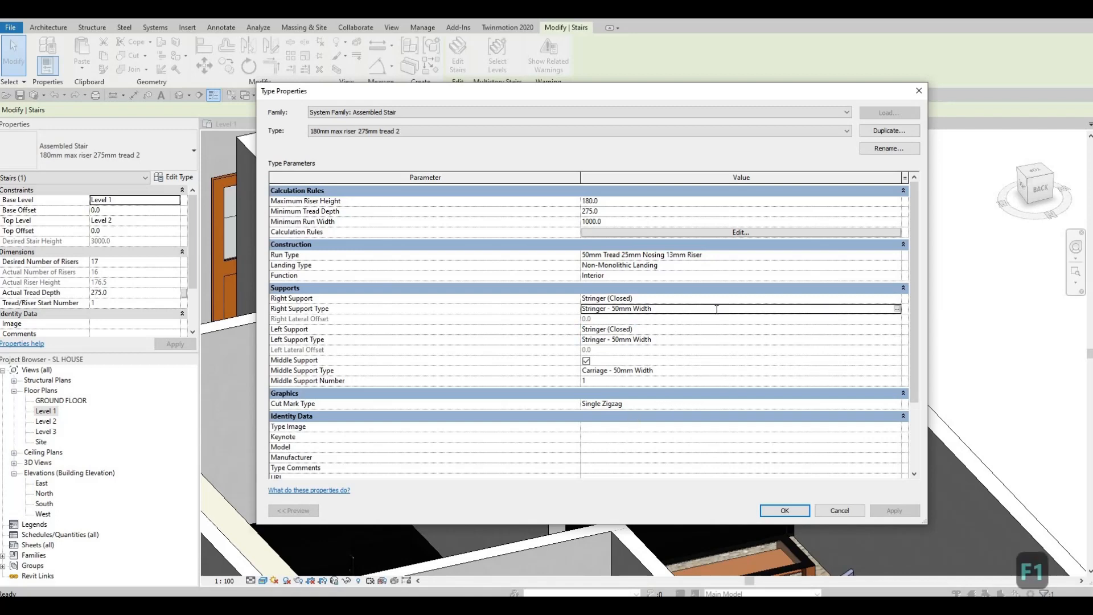
left_click(898, 310)
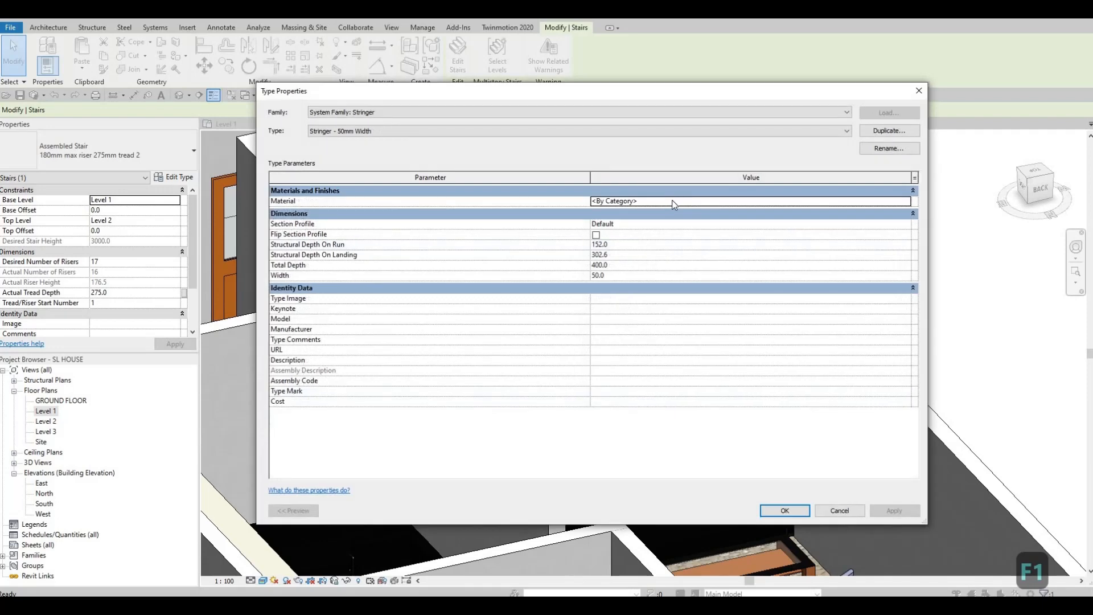
left_click(904, 202)
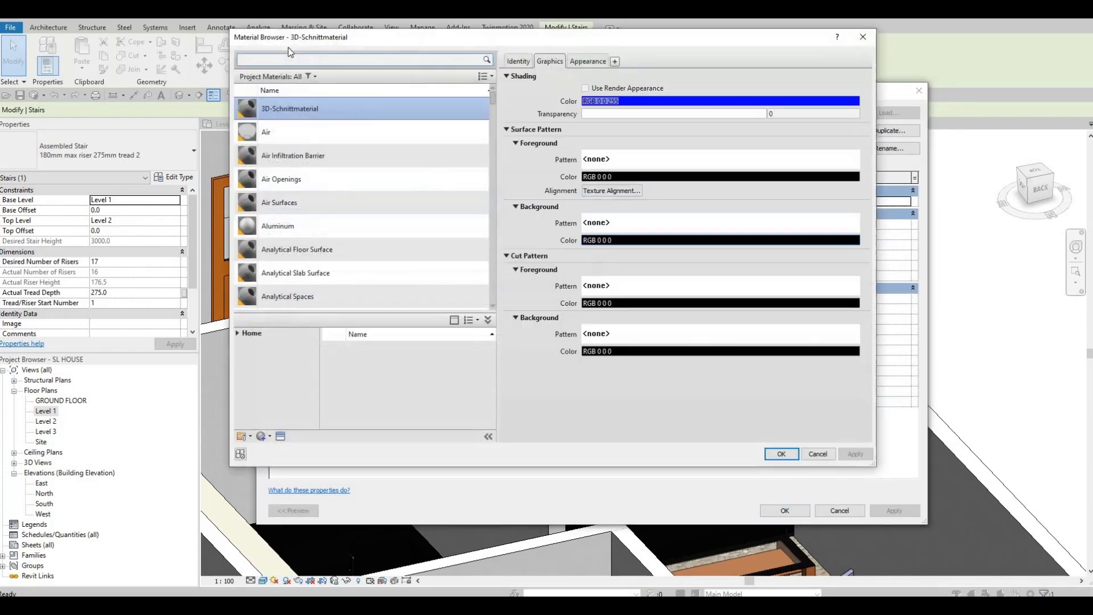
left_click(287, 56)
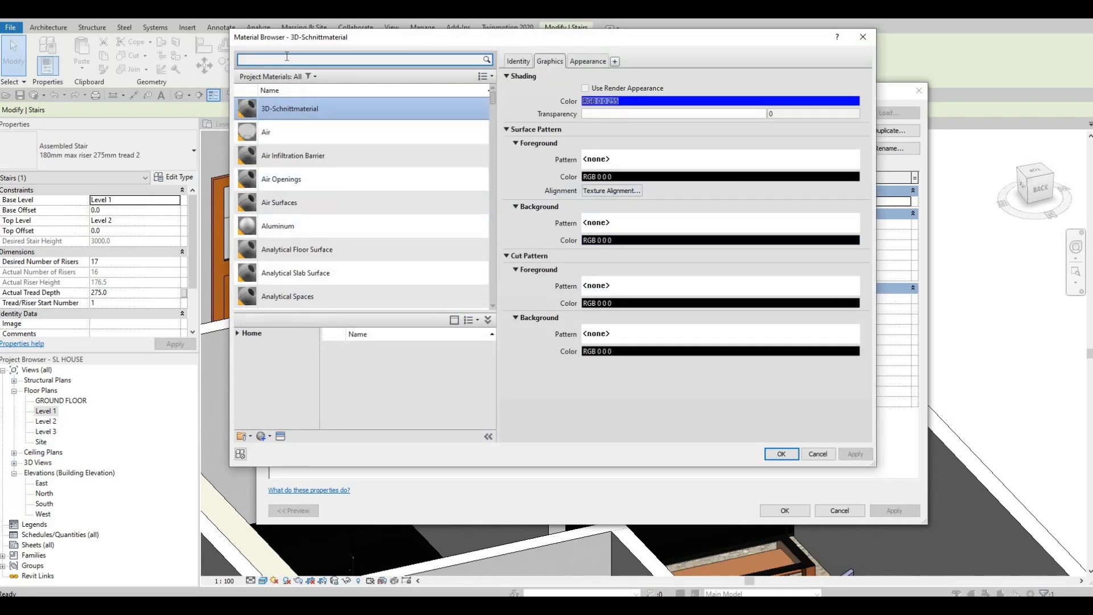
type("glass")
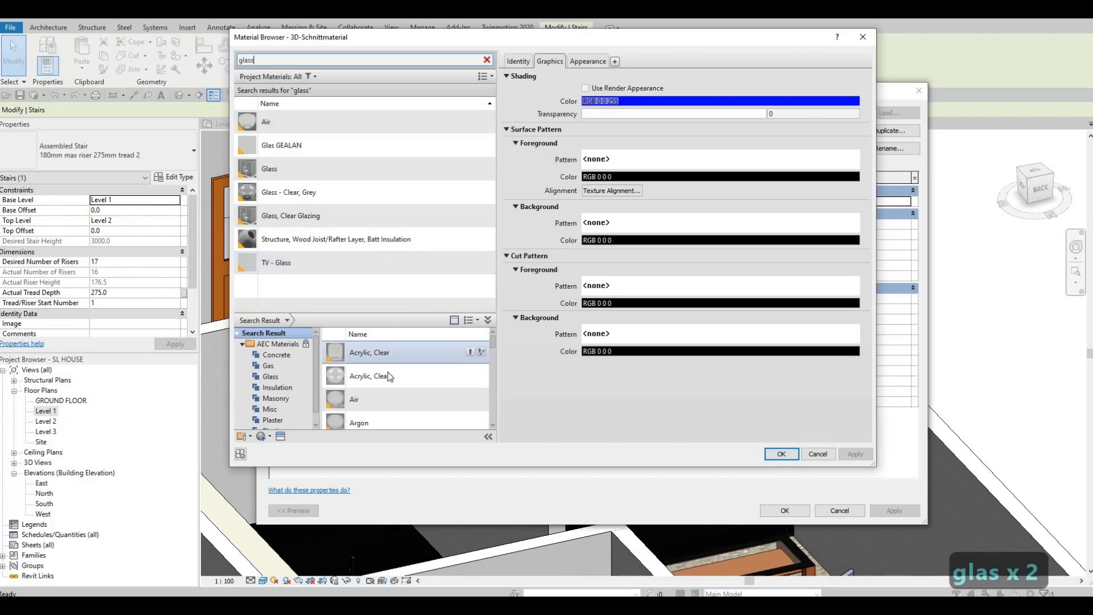
scroll(398, 373, "down", 3)
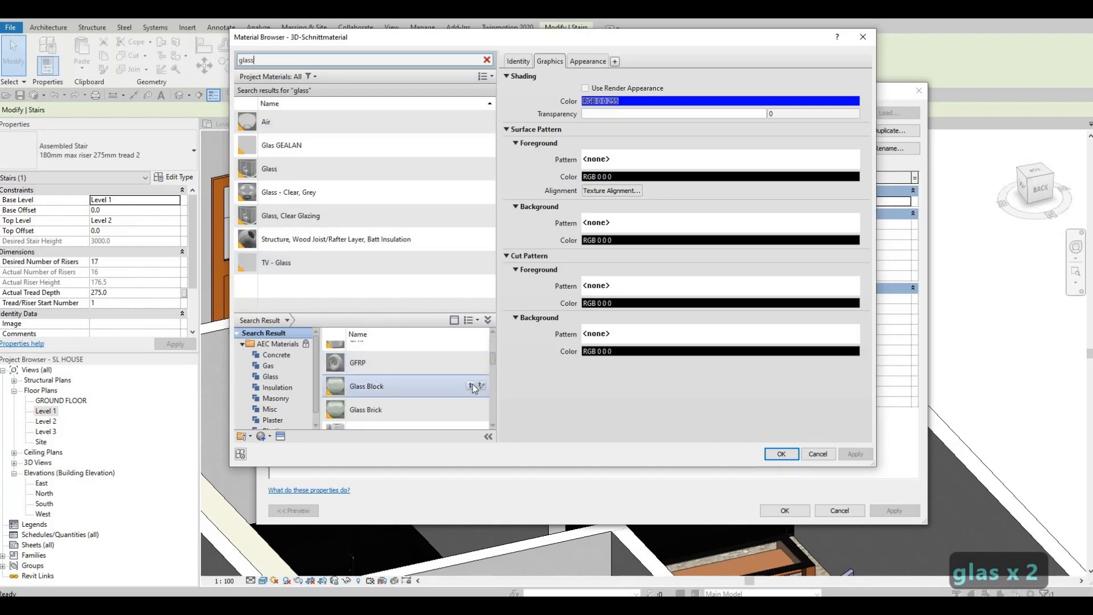
left_click(470, 386)
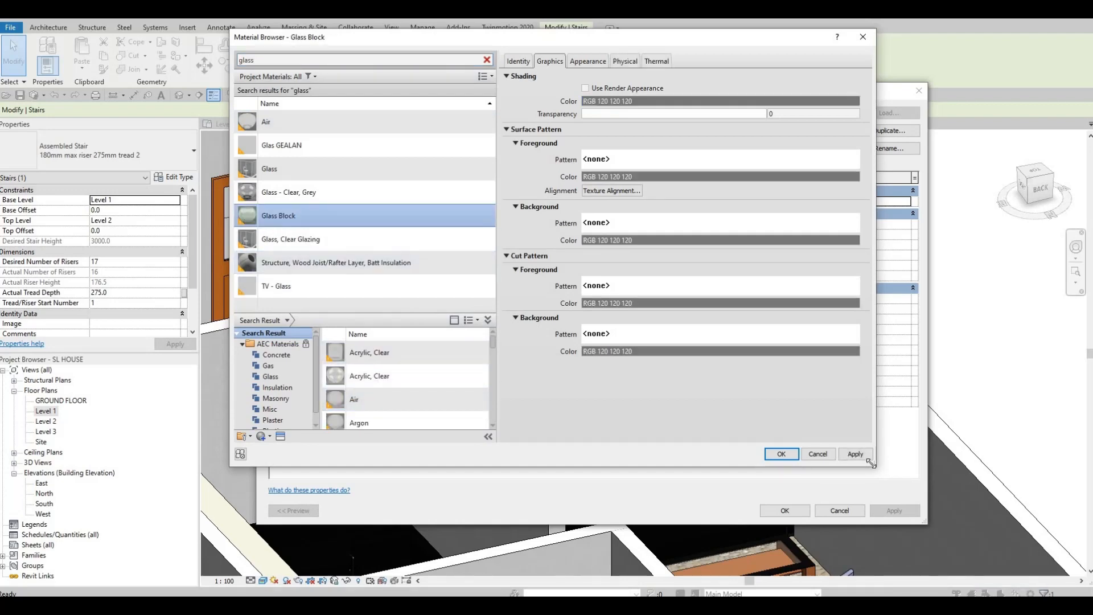
left_click(781, 452)
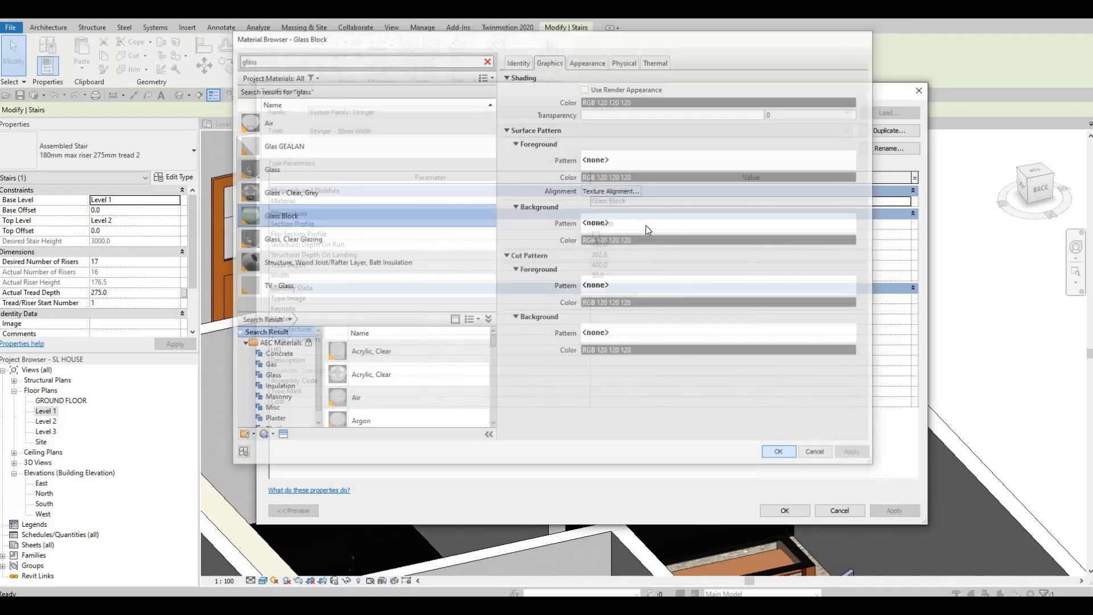
left_click(632, 200)
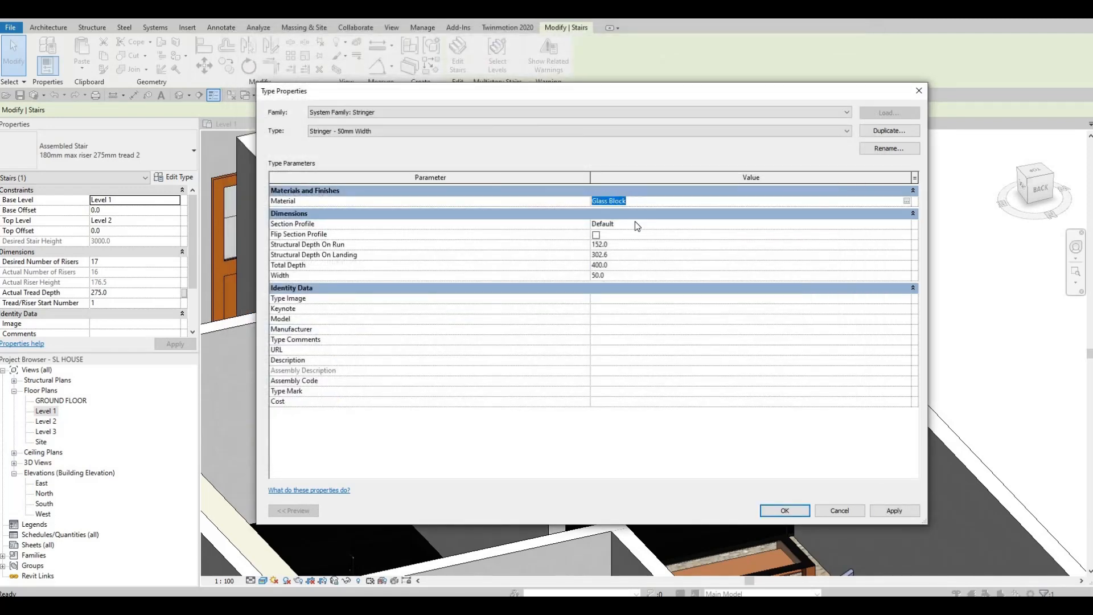
key("ctrl+c")
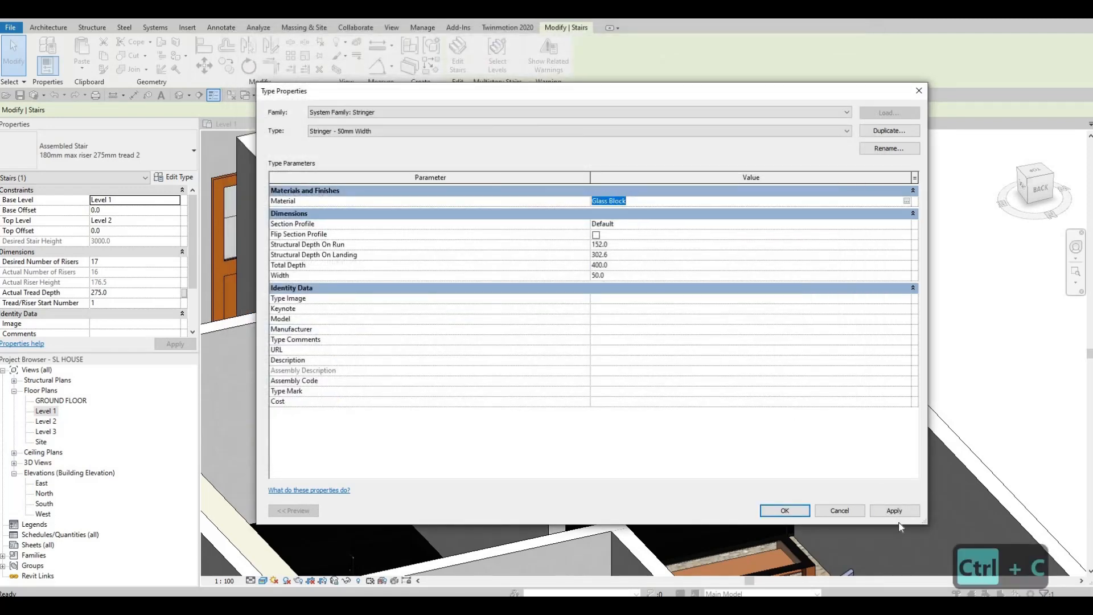
left_click(785, 510)
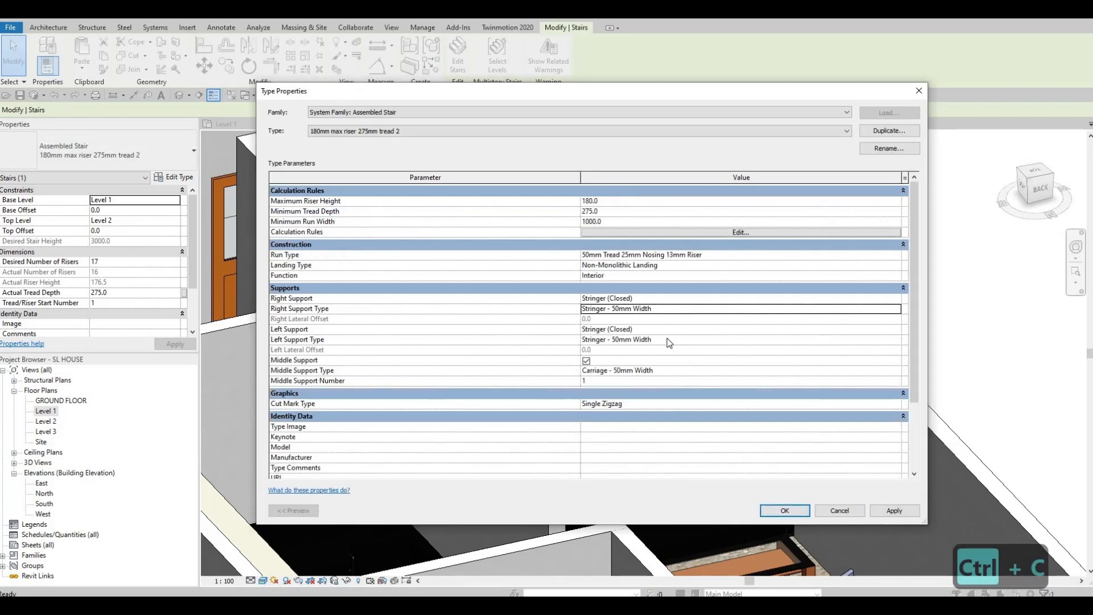
- Check the material of the left support's stringer type and the middle support's Carriage - 50mm Width setting
left_click(768, 339)
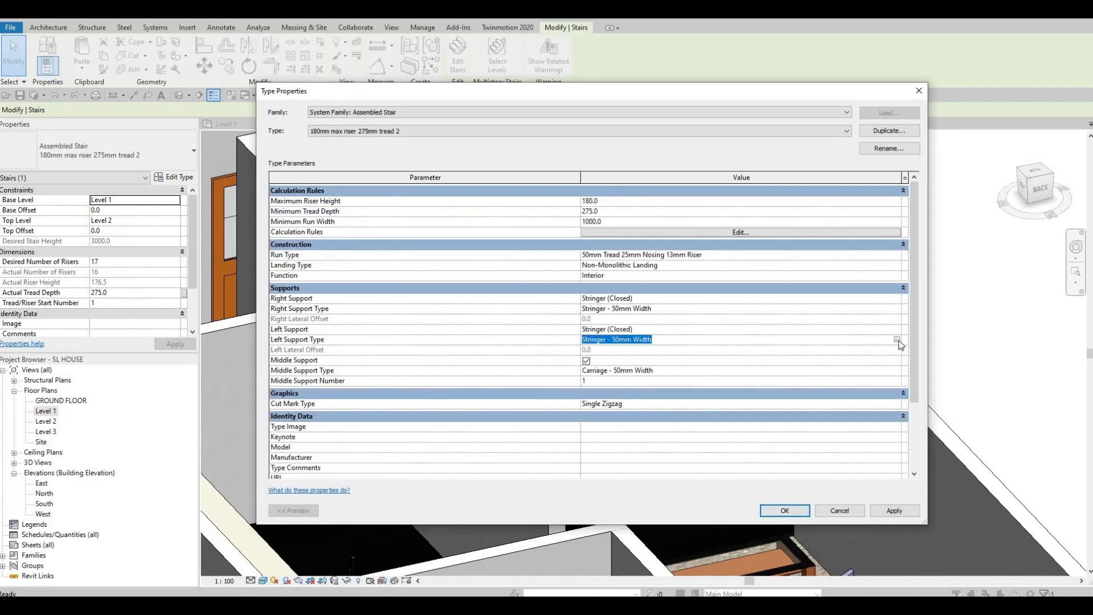
left_click(896, 341)
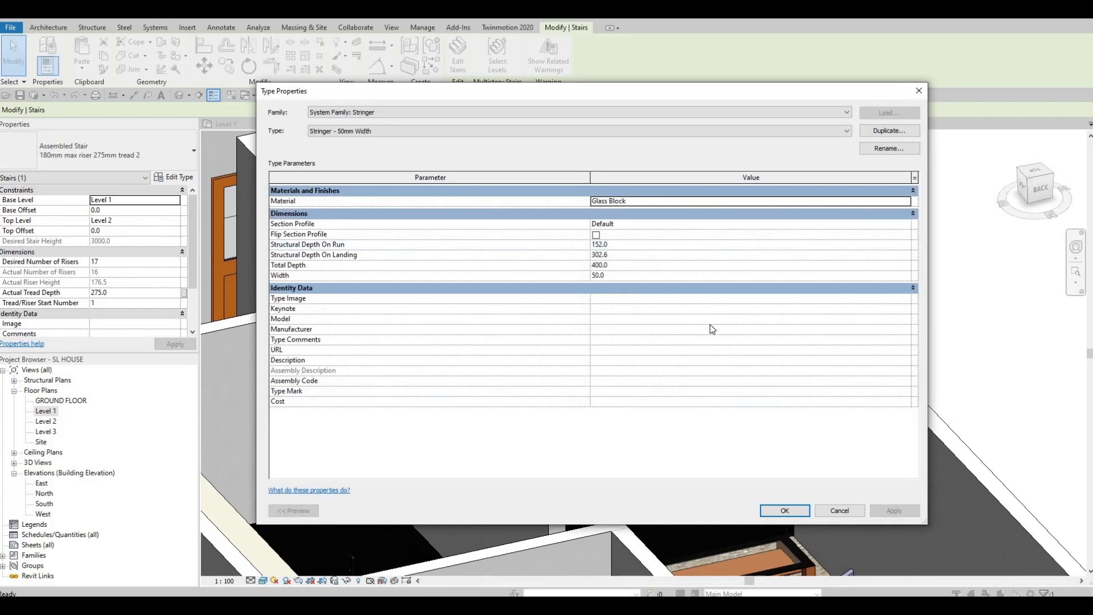
key("Escape")
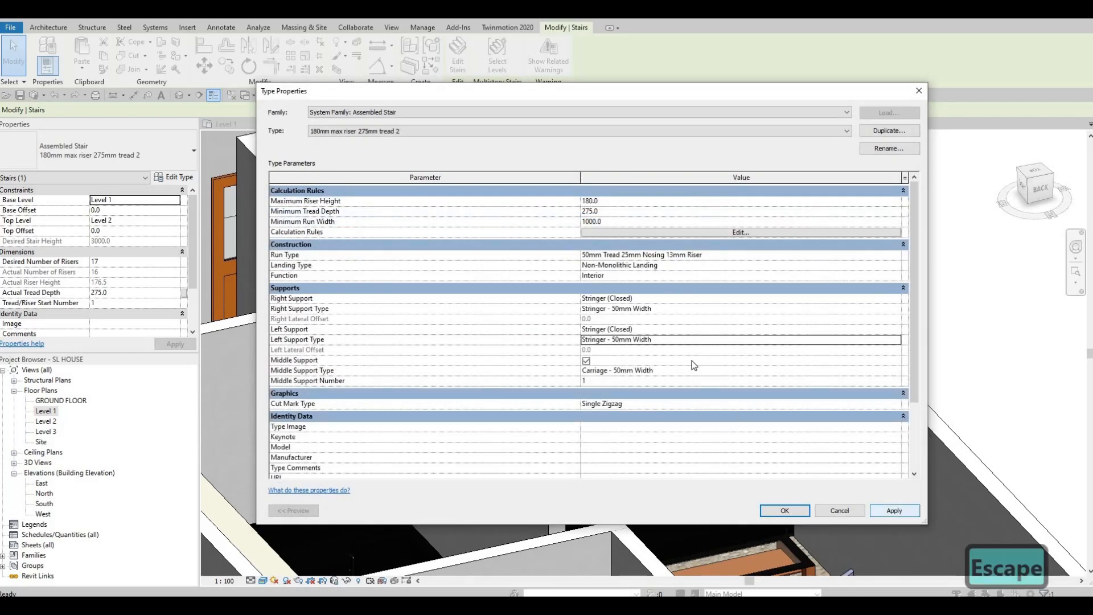
left_click(687, 371)
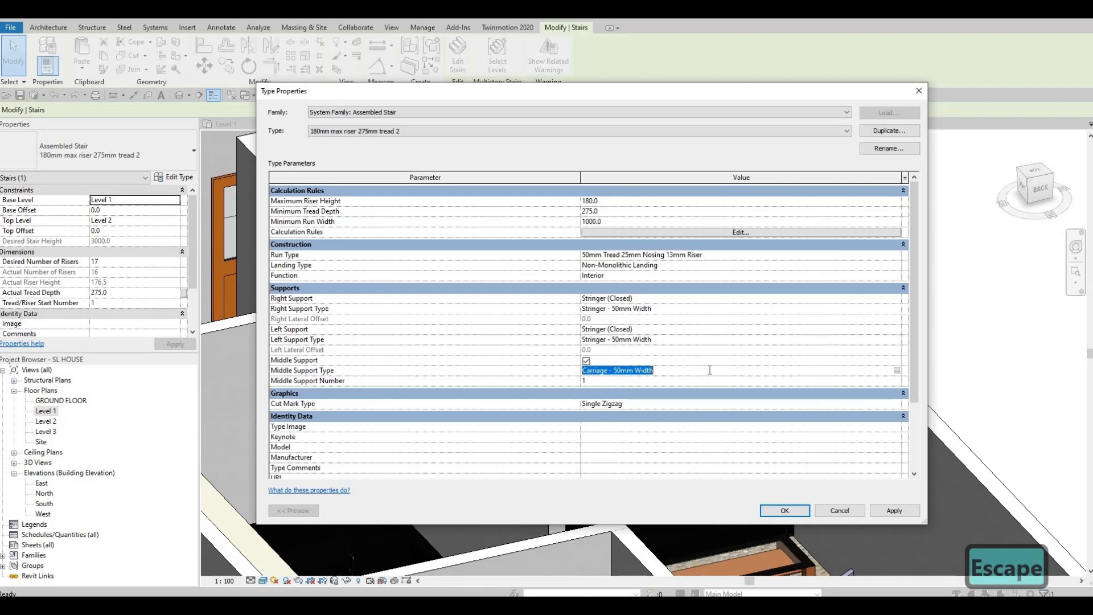
- Apply the stair type changes and inspect the stair's stringers up close in 3D
left_click(784, 510)
scroll(677, 378, "up", 2)
key("Escape")
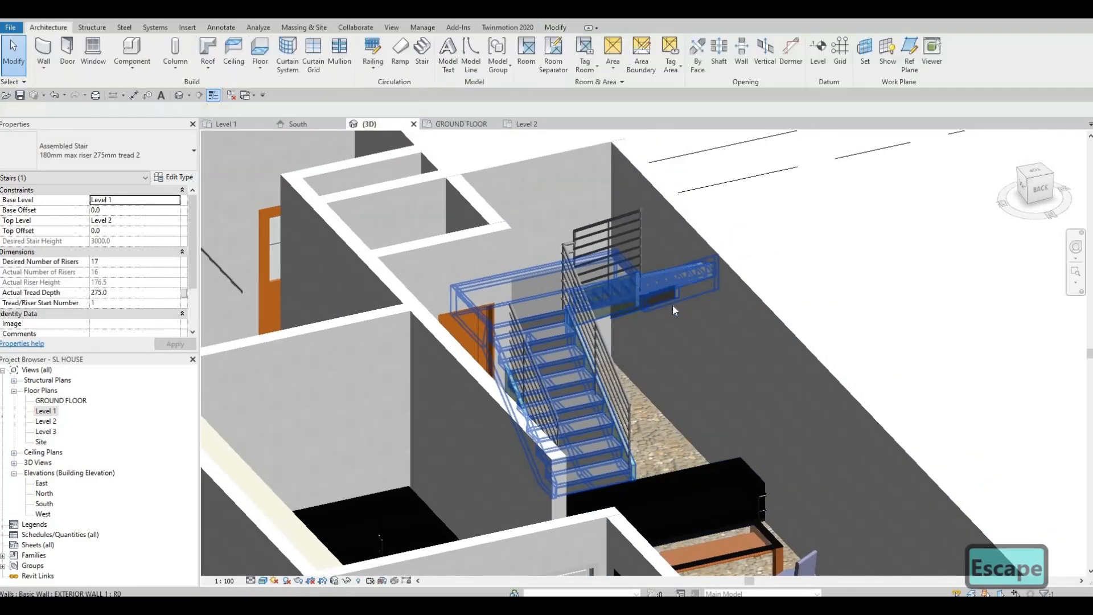
scroll(680, 319, "up", 3)
key("Escape")
key("Escape")
mouse_move(682, 270)
middle_mouse_down("shift")
mouse_move(576, 373)
mouse_move(653, 364)
mouse_move(681, 285)
middle_mouse_up("shift")
scroll(684, 290, "up", 2)
left_click(682, 285)
scroll(655, 268, "down", 2)
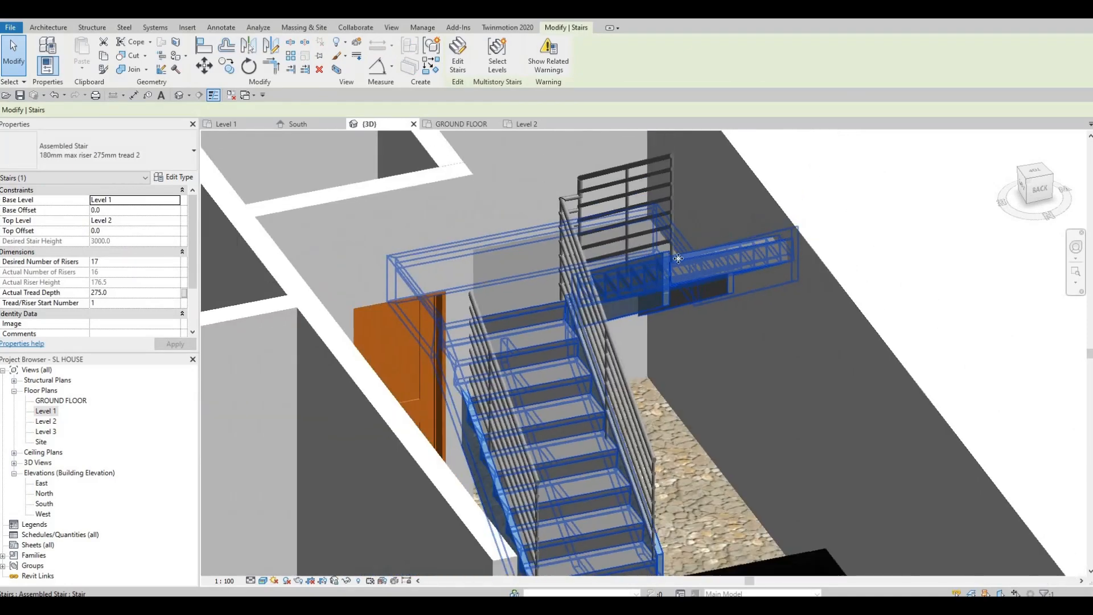
scroll(630, 248, "down", 2)
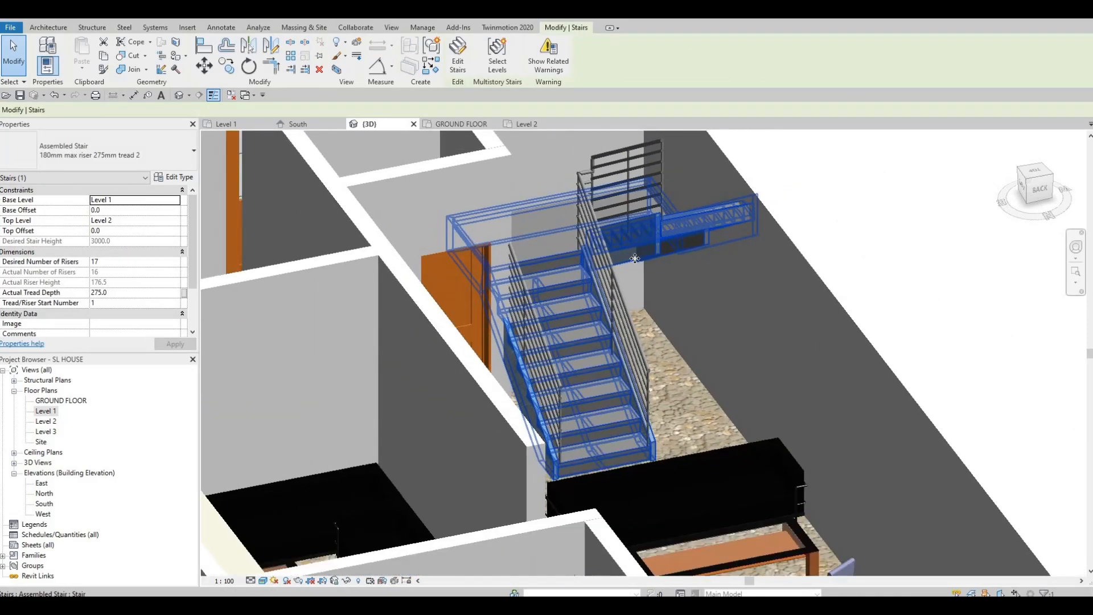
middle_click_drag(535, 308, 539, 302)
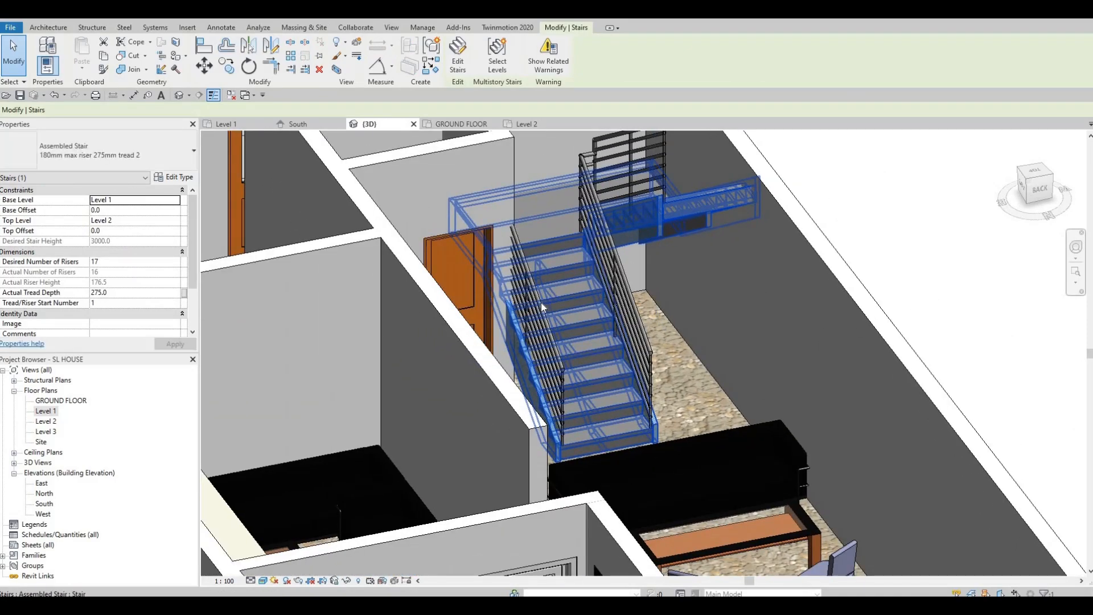
key("Escape")
- Select the 900mm Pipe railing that runs along the stair flight and continues around the landing
left_click(539, 302)
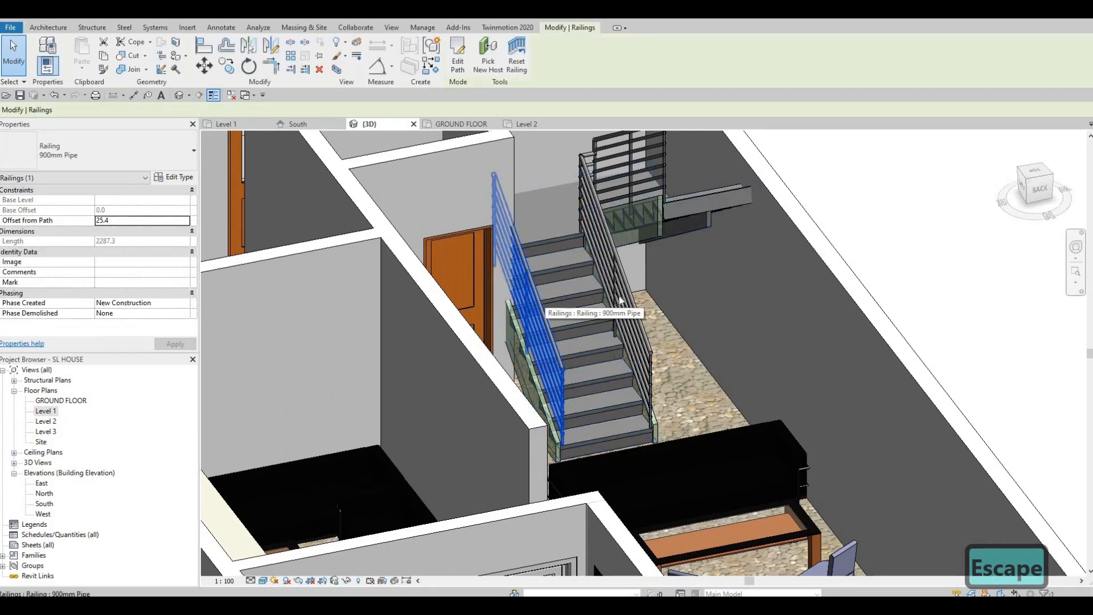
middle_click_drag(612, 299, 588, 285, "shift")
key("Escape")
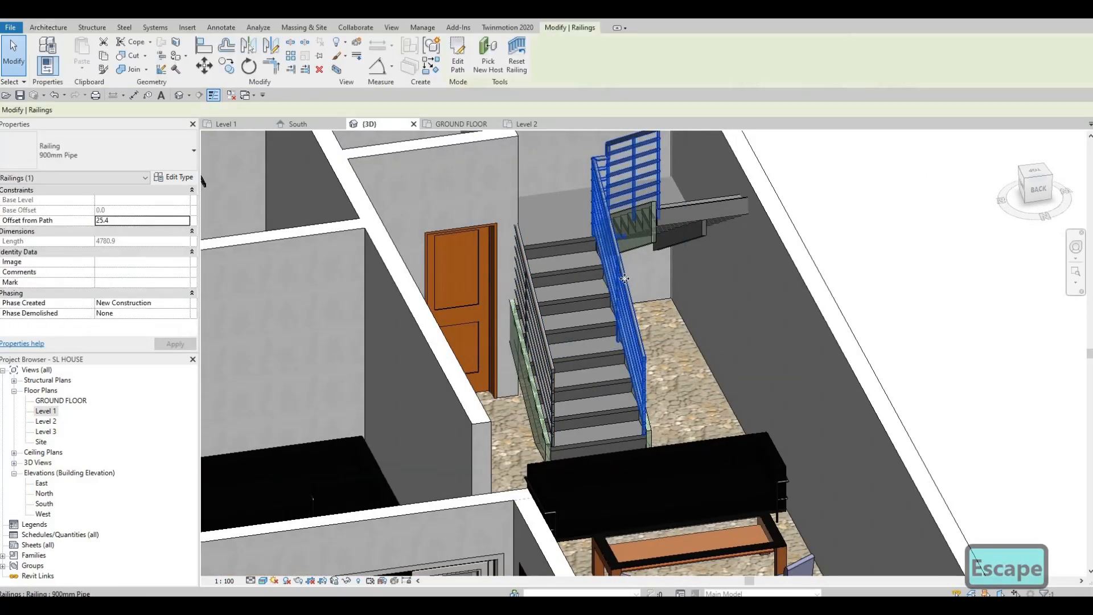
- Delete the 900mm Pipe railings on both sides of the stair
key("Delete")
left_click(535, 300)
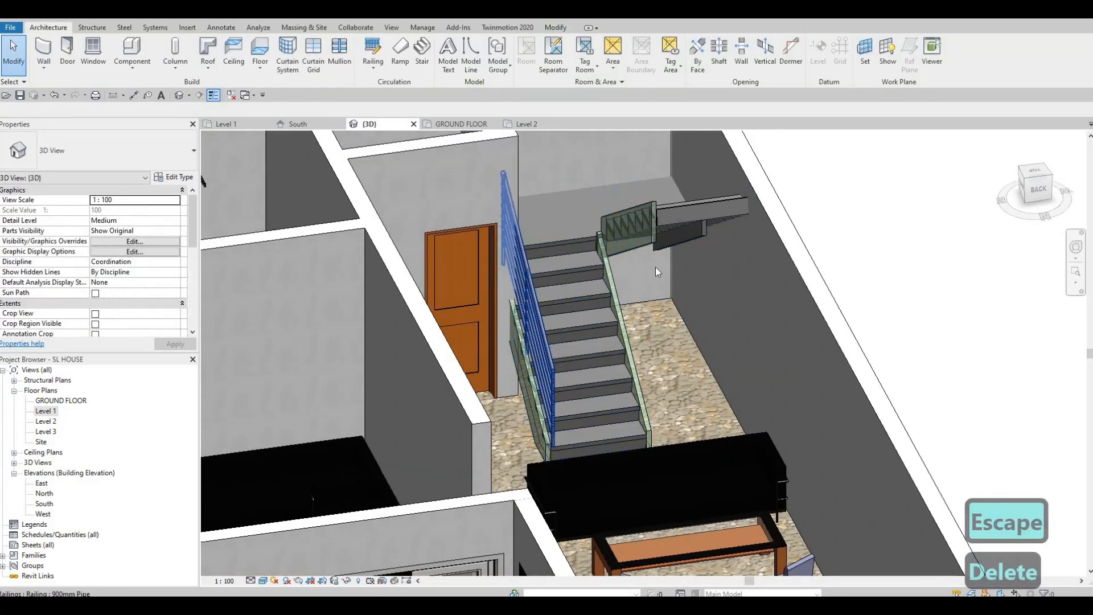
key("Delete")
scroll(655, 222, "up", 3)
key("Escape")
key("Escape")
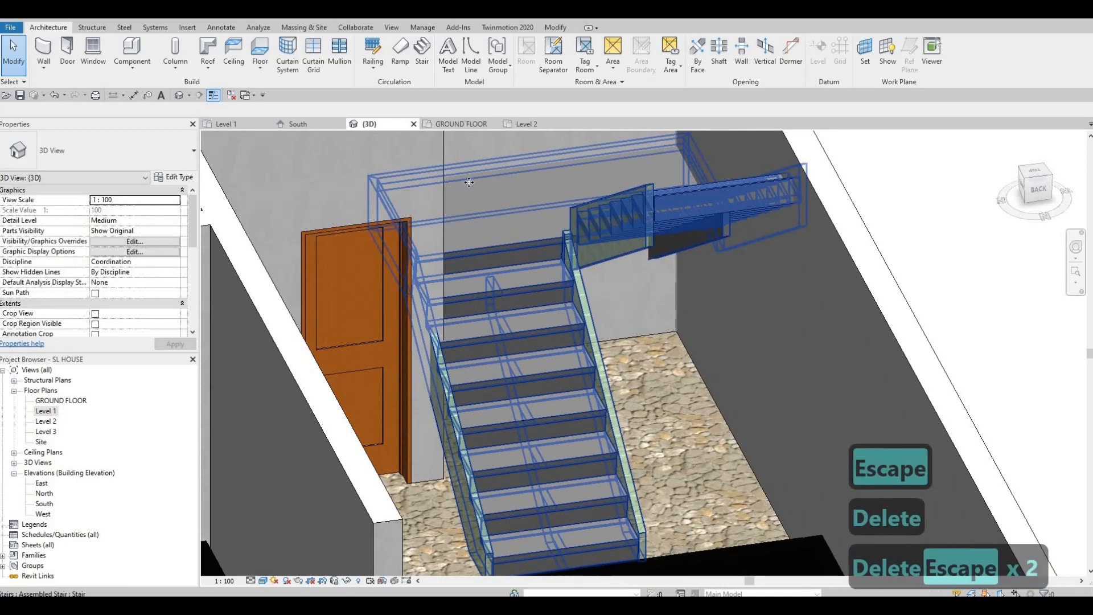
- In the stair's right support type, Stringer - 50mm Width, set the stringer width to 30 mm
left_click(500, 177)
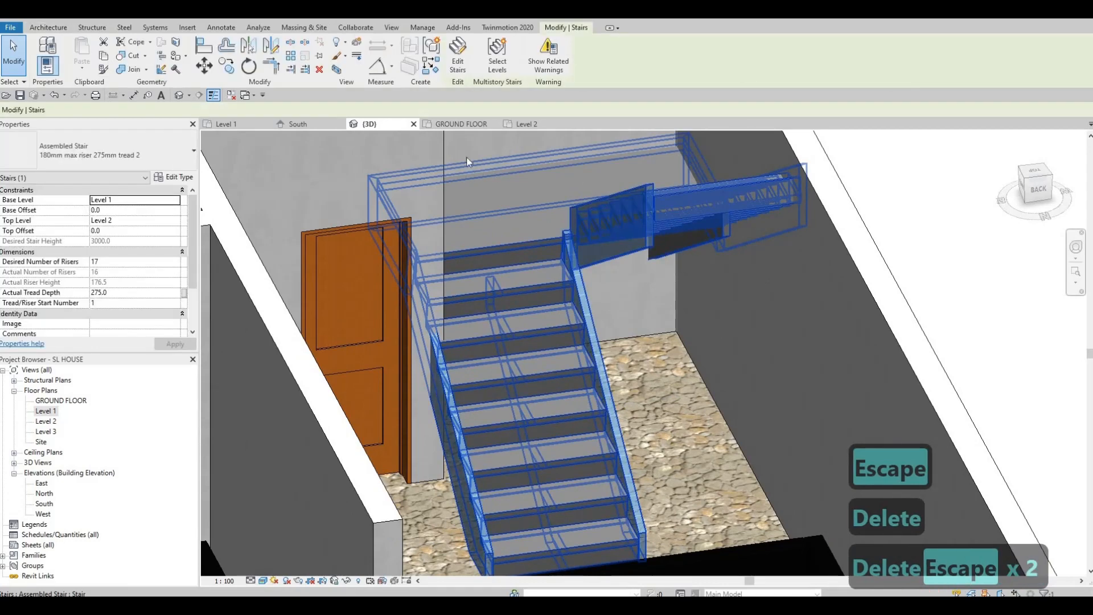
left_click(187, 175)
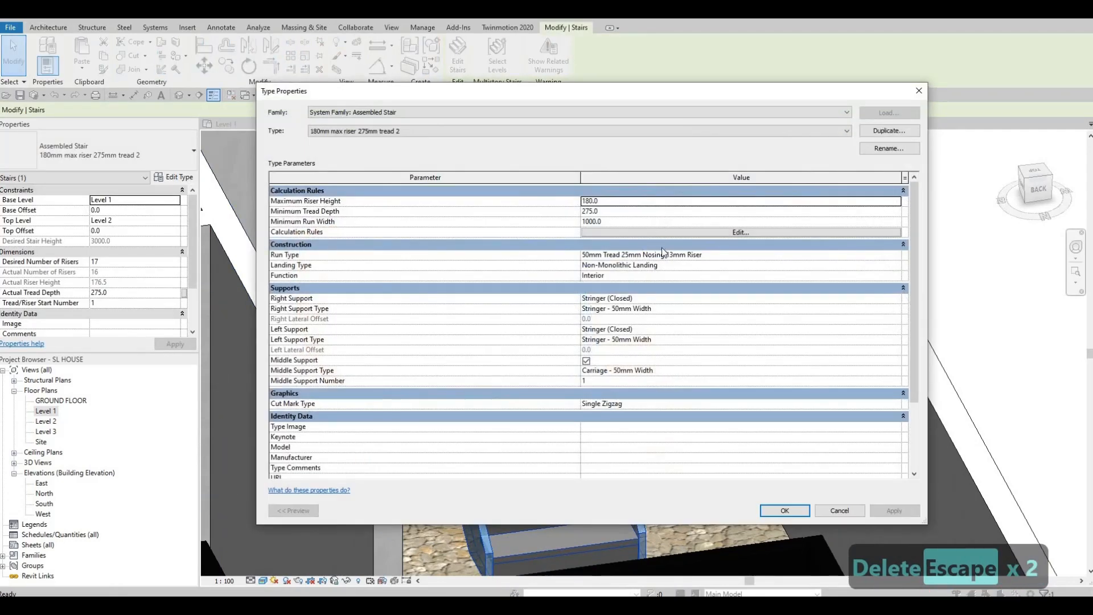
left_click(833, 298)
left_click(866, 311)
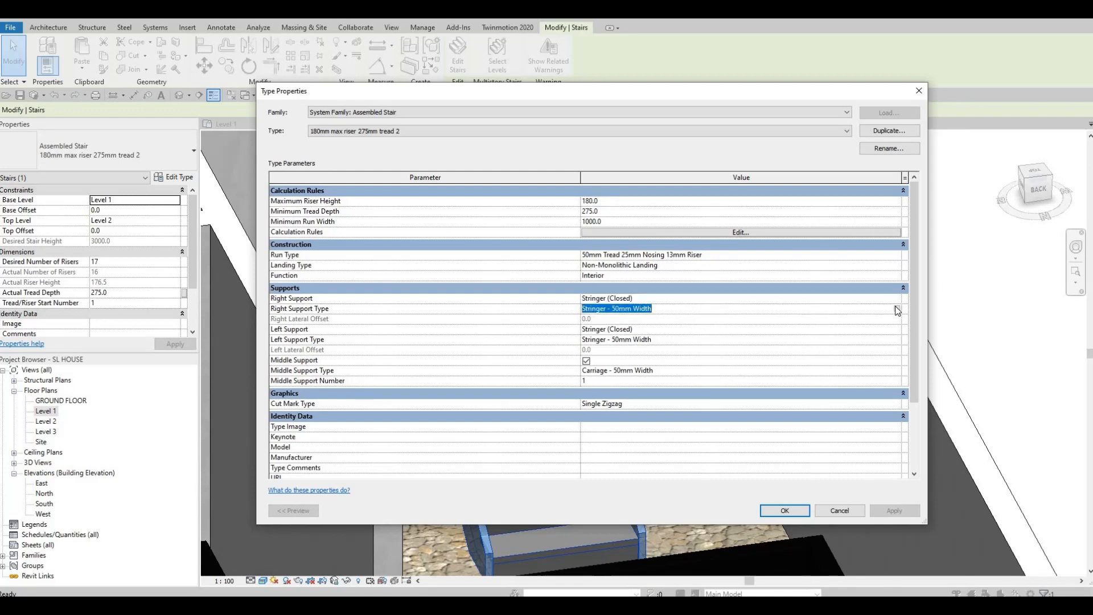
left_click(898, 309)
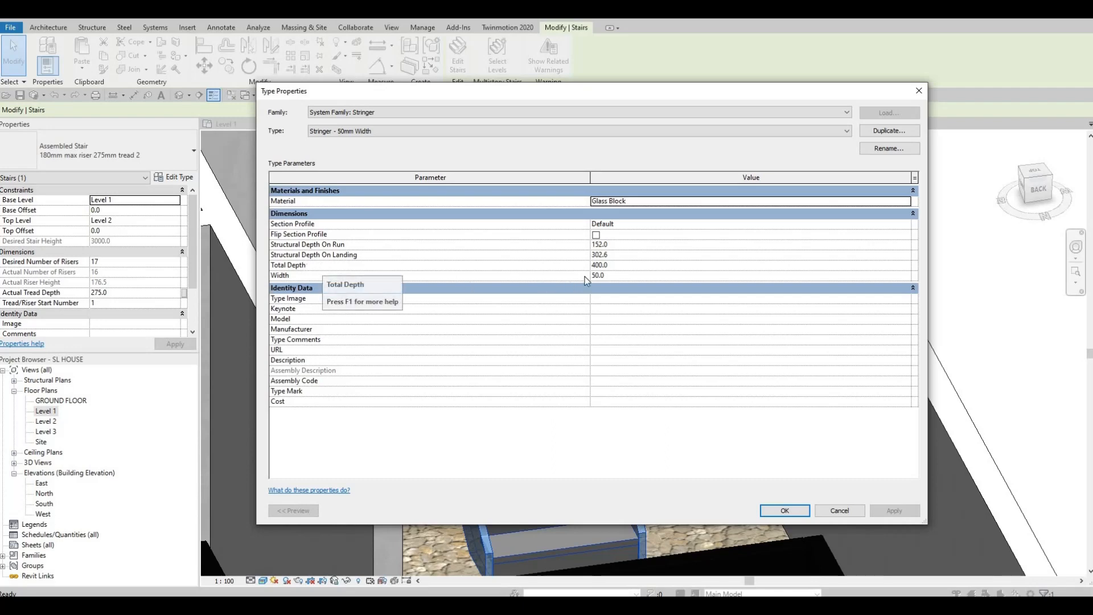
left_click(554, 278)
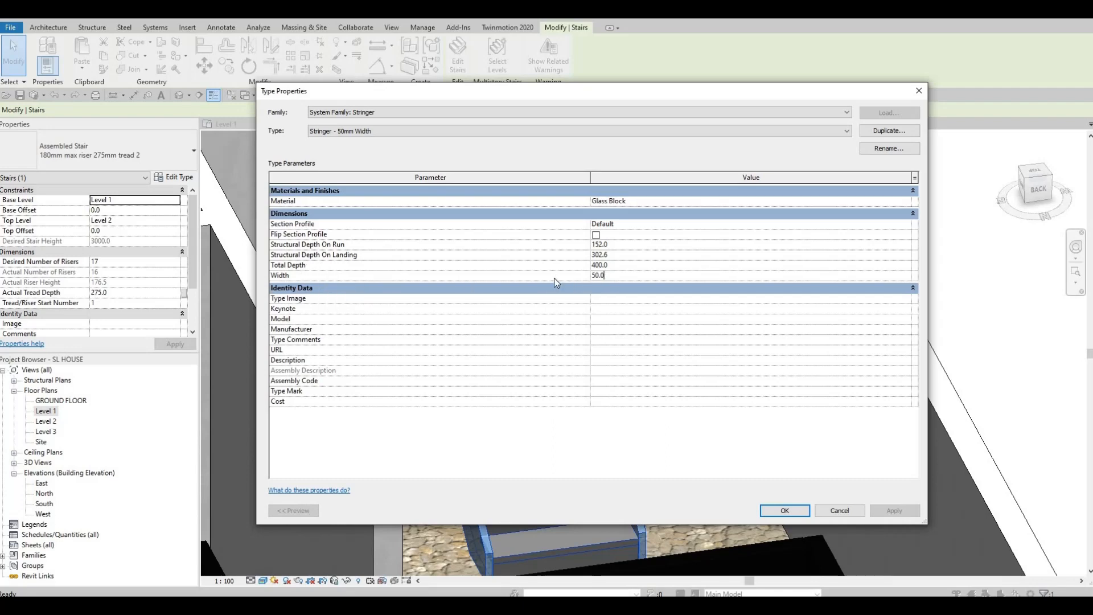
type("5")
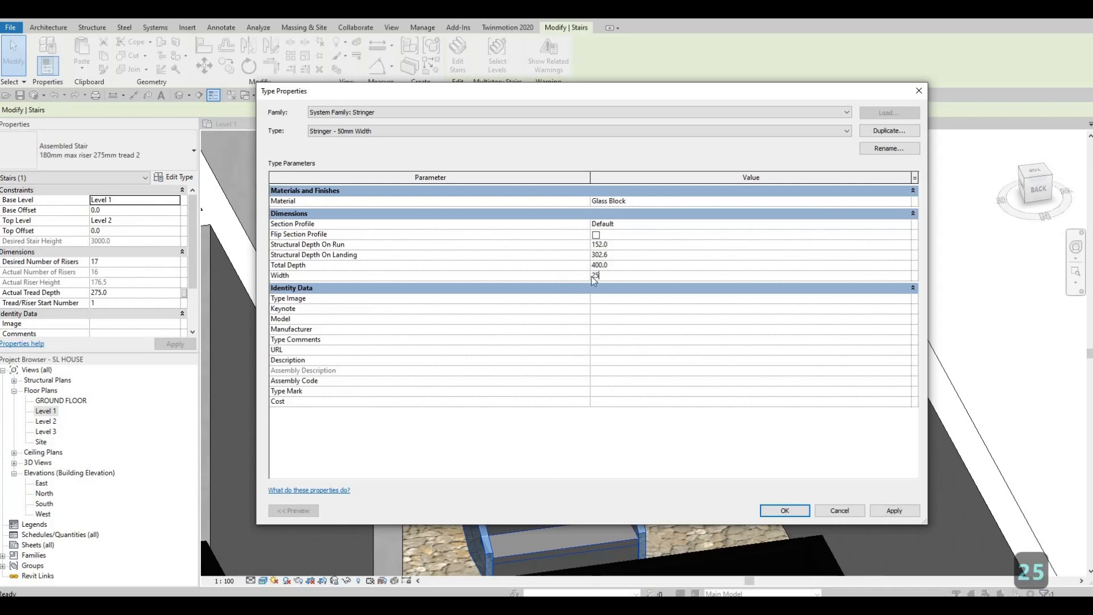
key("BackSpace")
key("BackSpace")
type("30")
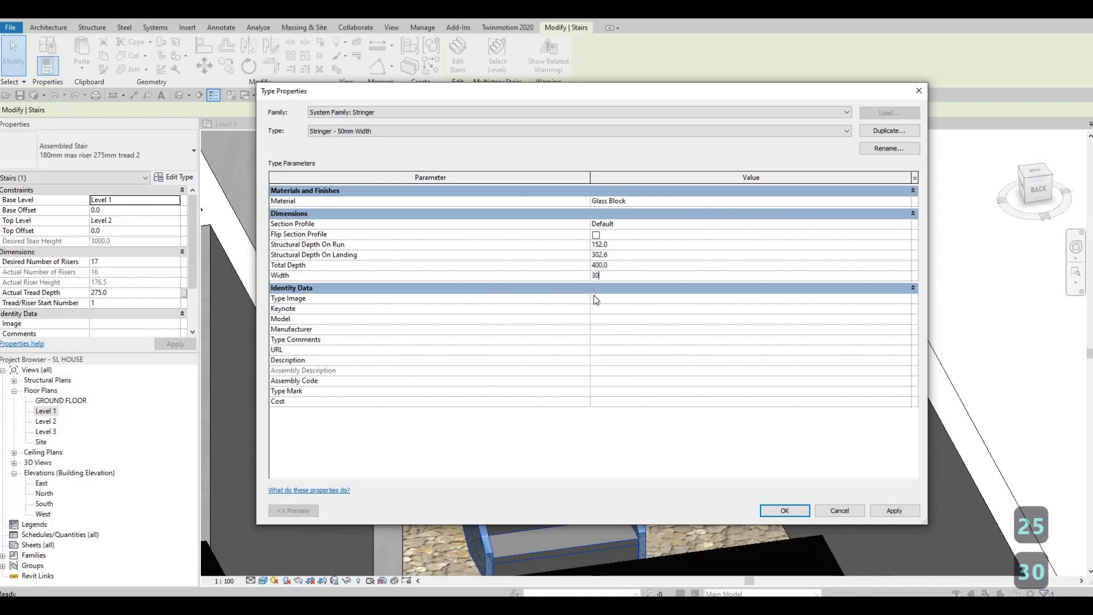
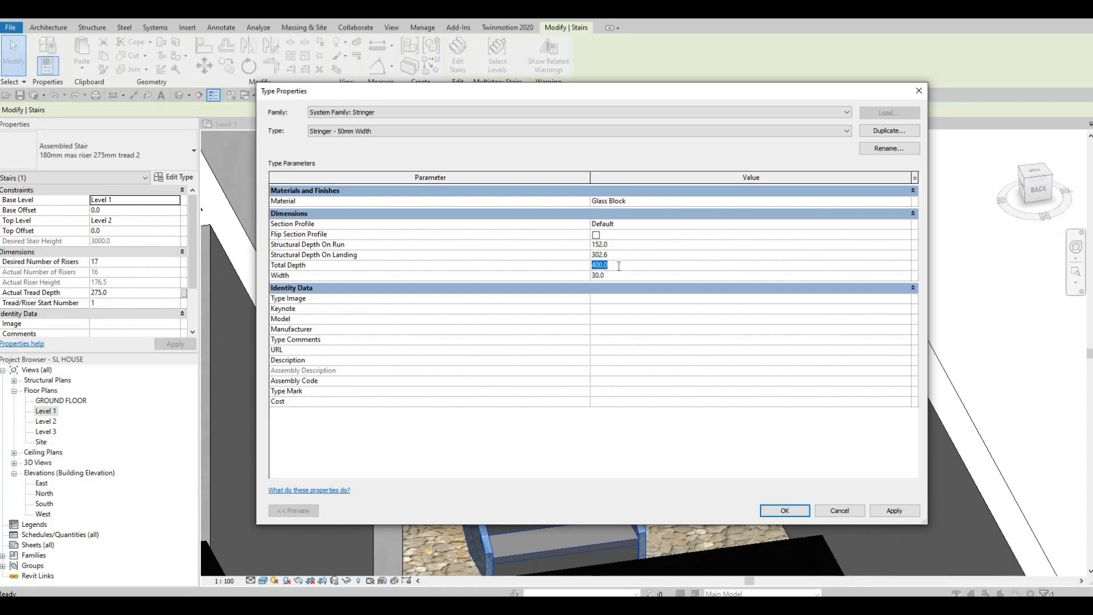
- Set the stringer's total depth to 900 mm and apply the type changes to the stair
type("900")
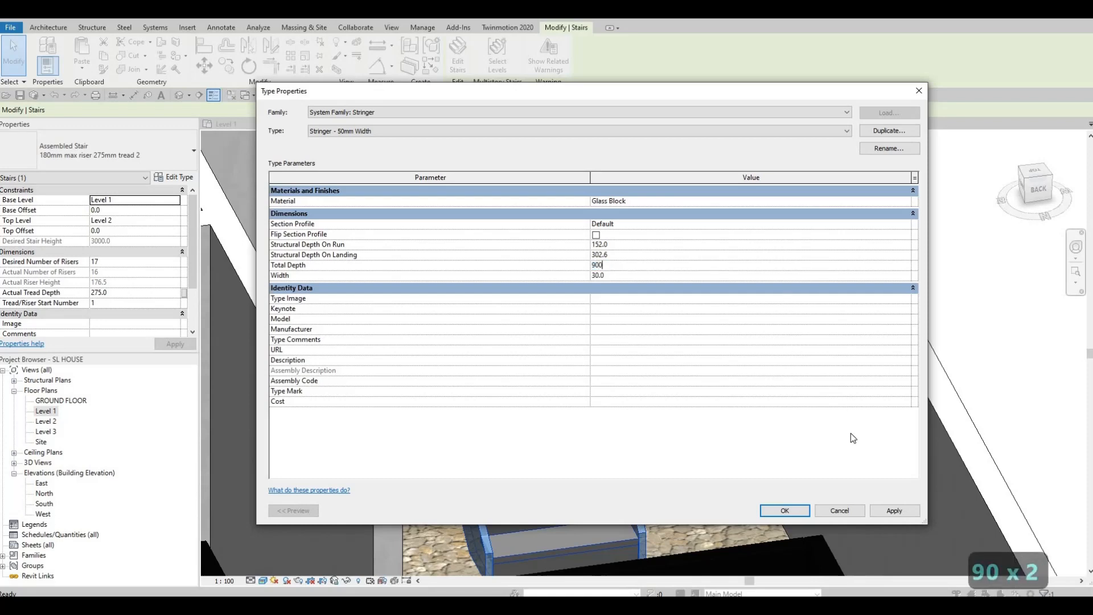
left_click(786, 511)
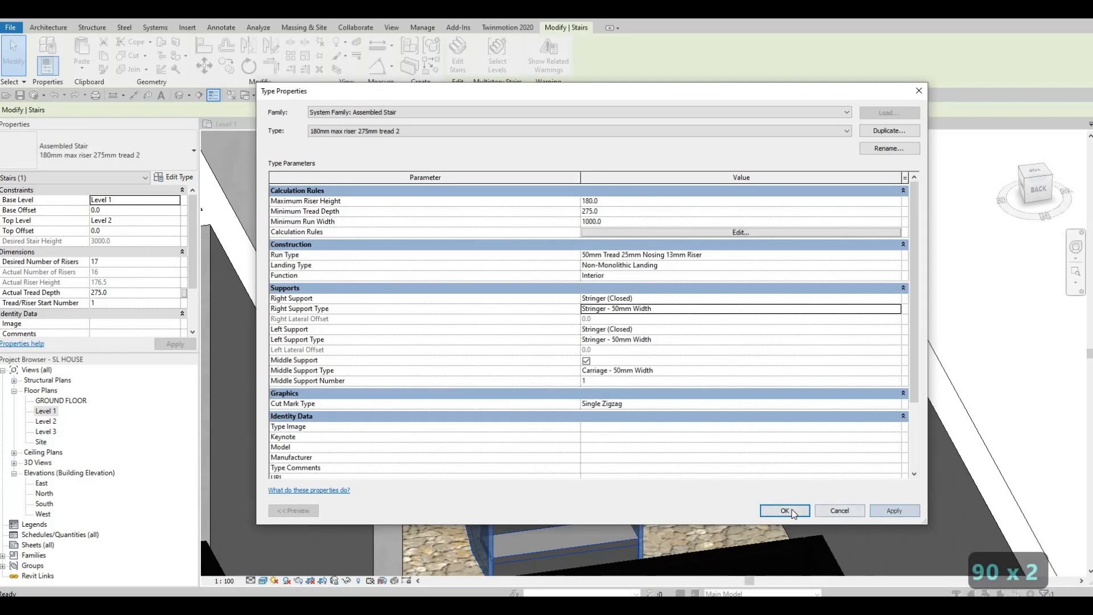
left_click(784, 510)
key("Escape")
- Check the glass stringers around the stair in 3D, and open the stair for editing in the Level 1 floor plan
scroll(656, 278, "down", 3)
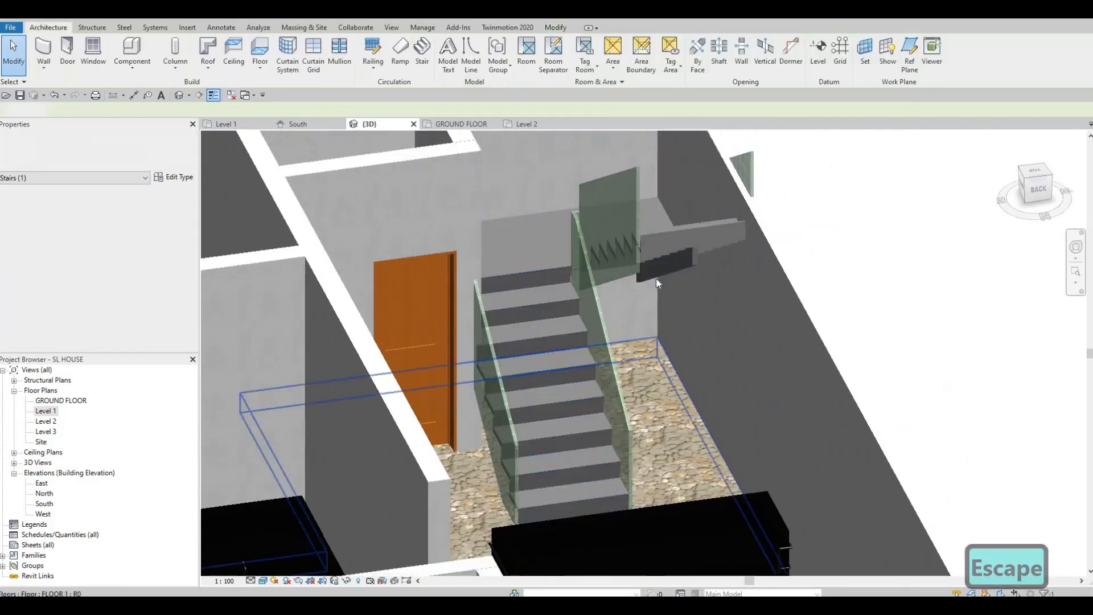
scroll(711, 253, "up", 2)
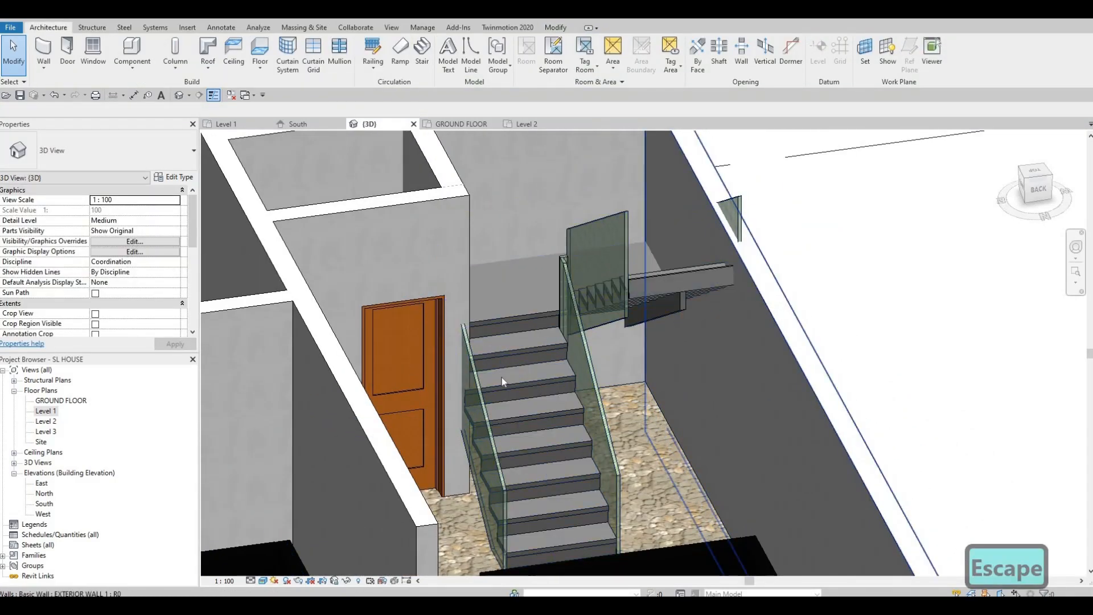
middle_click_drag(404, 399, 446, 397, "shift")
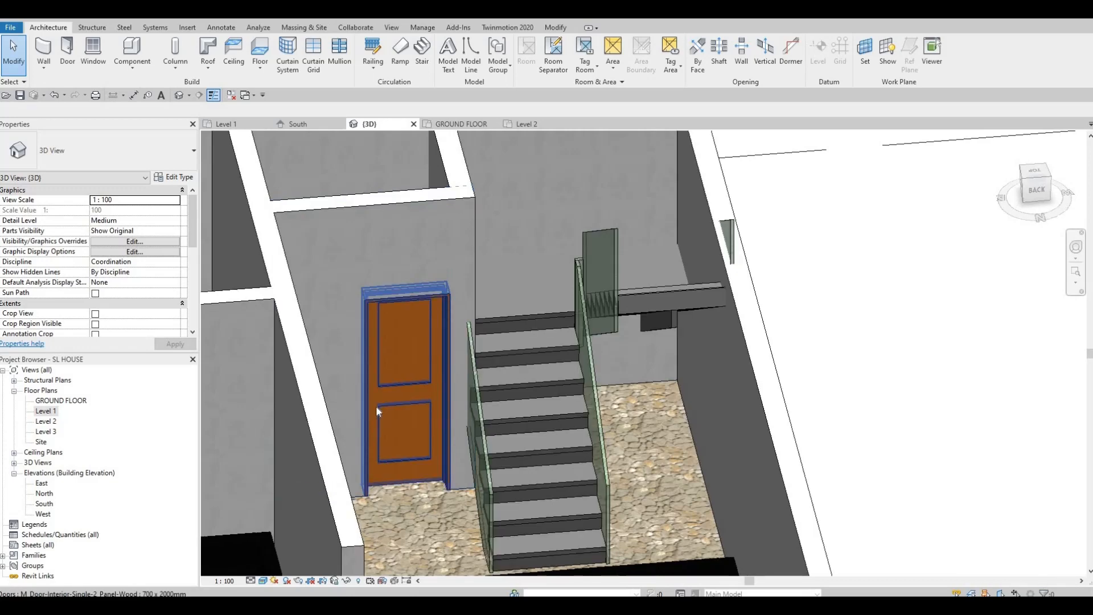
middle_click_drag(359, 443, 65, 497, "shift")
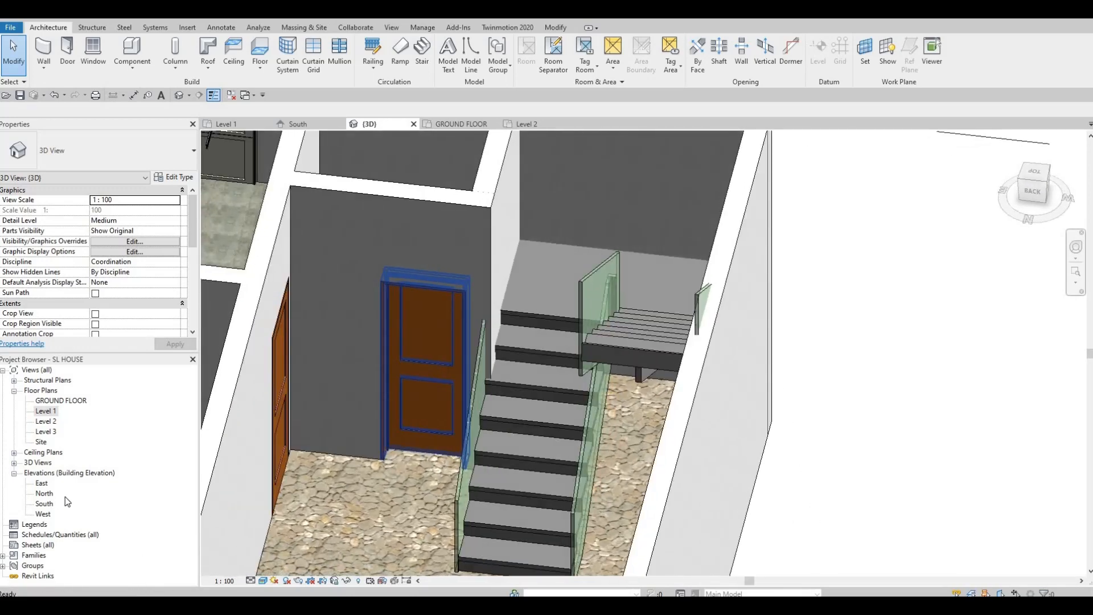
double_click(46, 411)
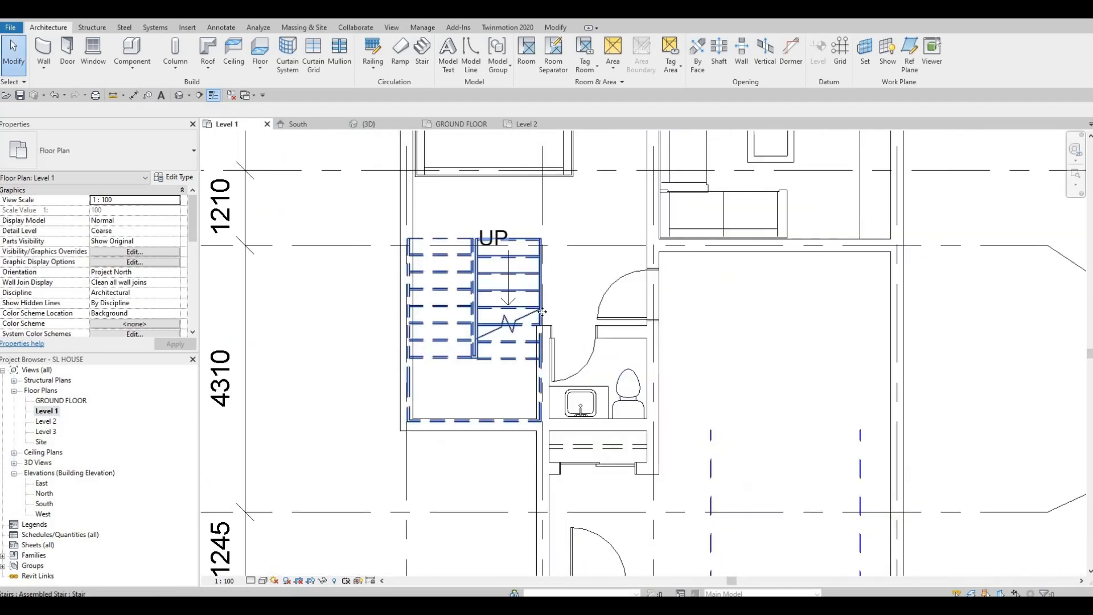
left_click(532, 291)
scroll(533, 285, "up", 2)
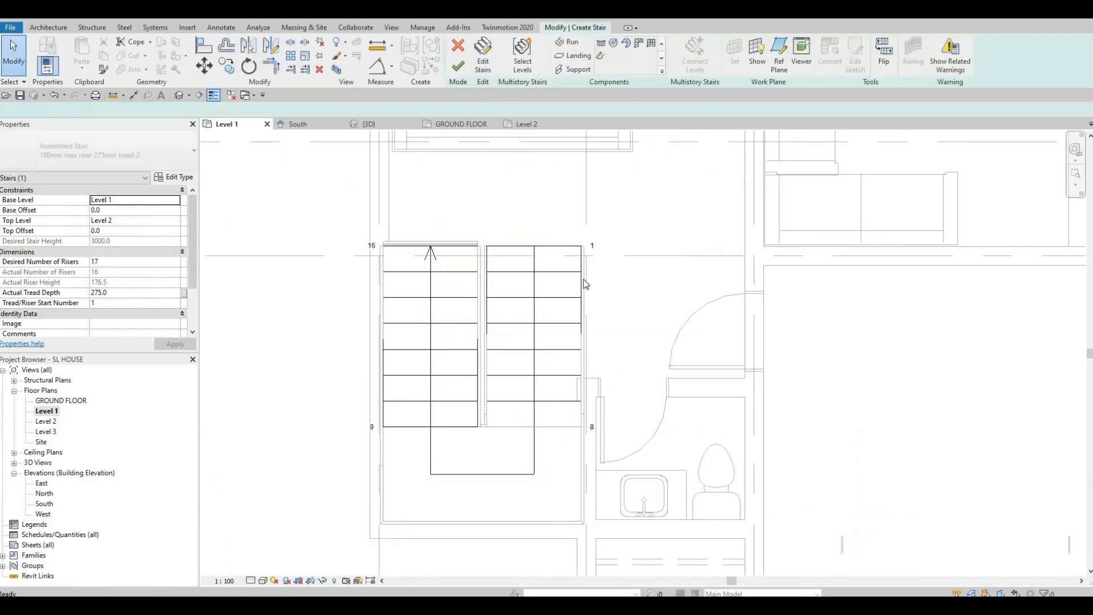
- Pull the outer edge of the run with risers 1 to 8 inward to the wall face, making it about 955 mm wide
left_click(586, 337)
key("Escape")
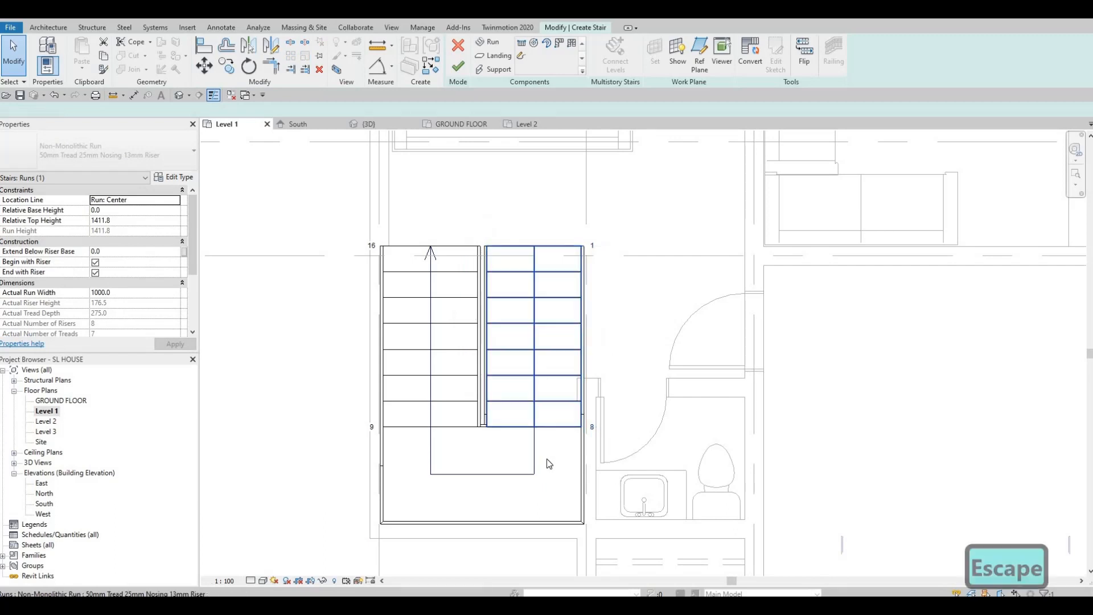
left_click(568, 385)
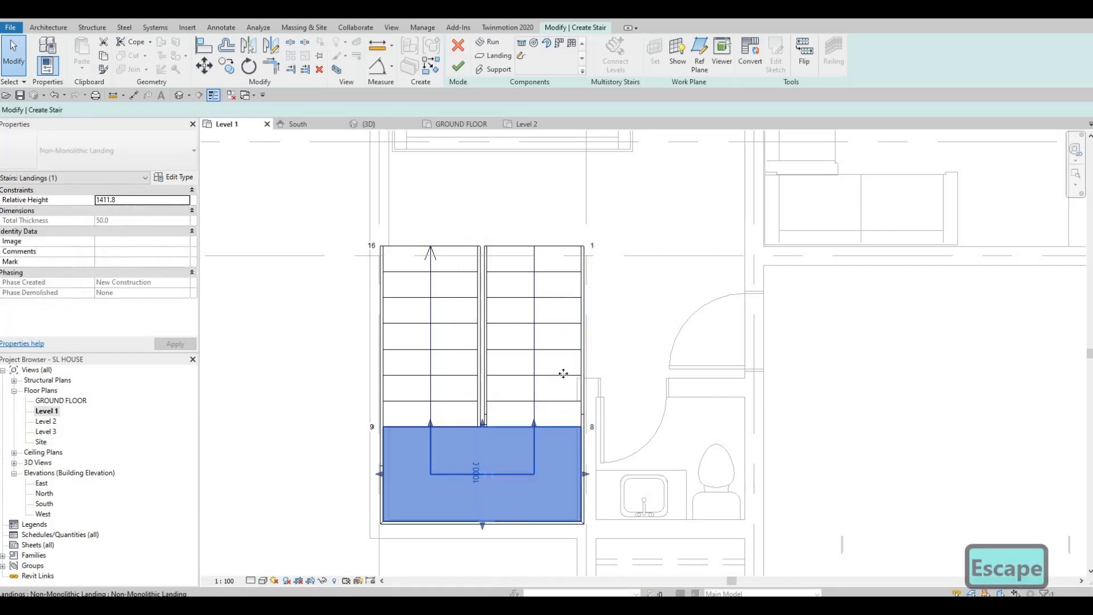
key("Escape")
left_click(574, 337)
left_click_drag(574, 337, 569, 338)
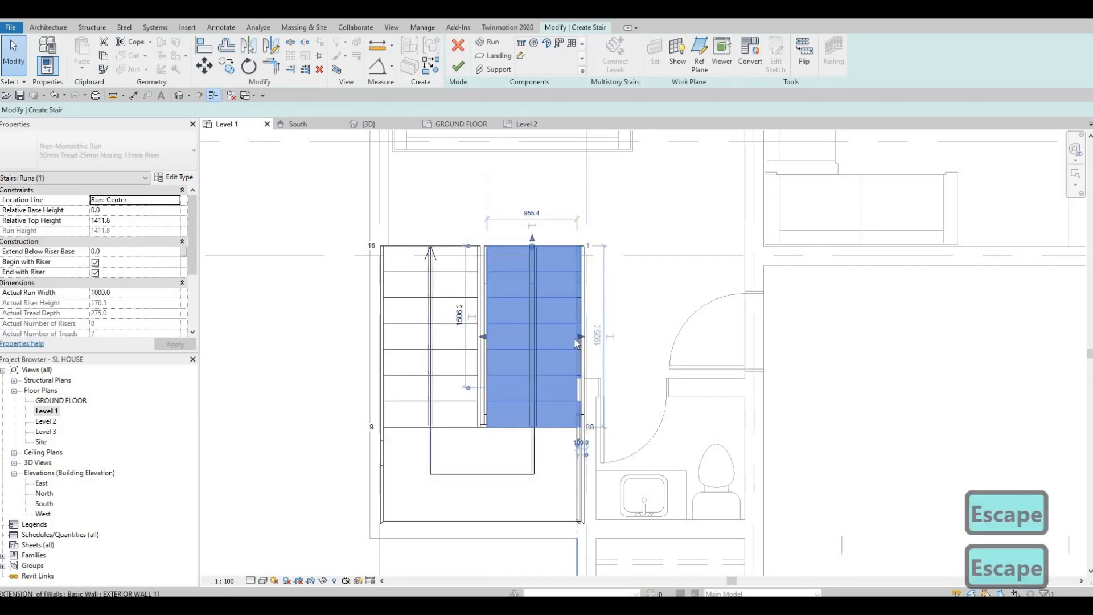
middle_click_drag(586, 390, 603, 368)
scroll(603, 368, "up", 4)
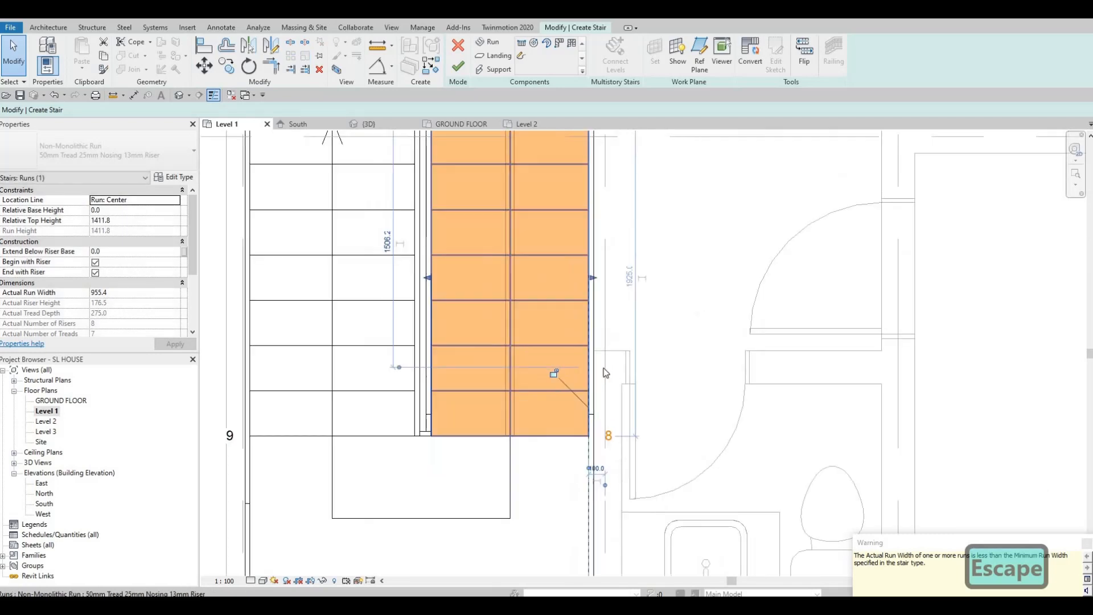
scroll(604, 368, "down", 3)
key("Escape")
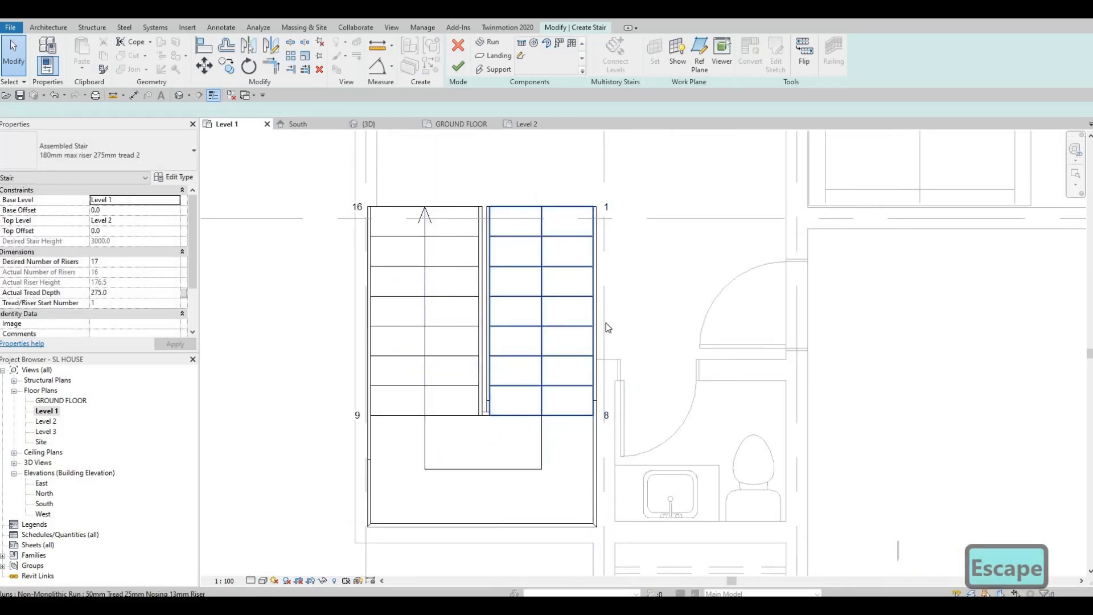
- Pull the same run's outer edge further inward to a width of about 925 mm
left_click(593, 314)
left_click_drag(594, 313, 592, 316)
key("Escape")
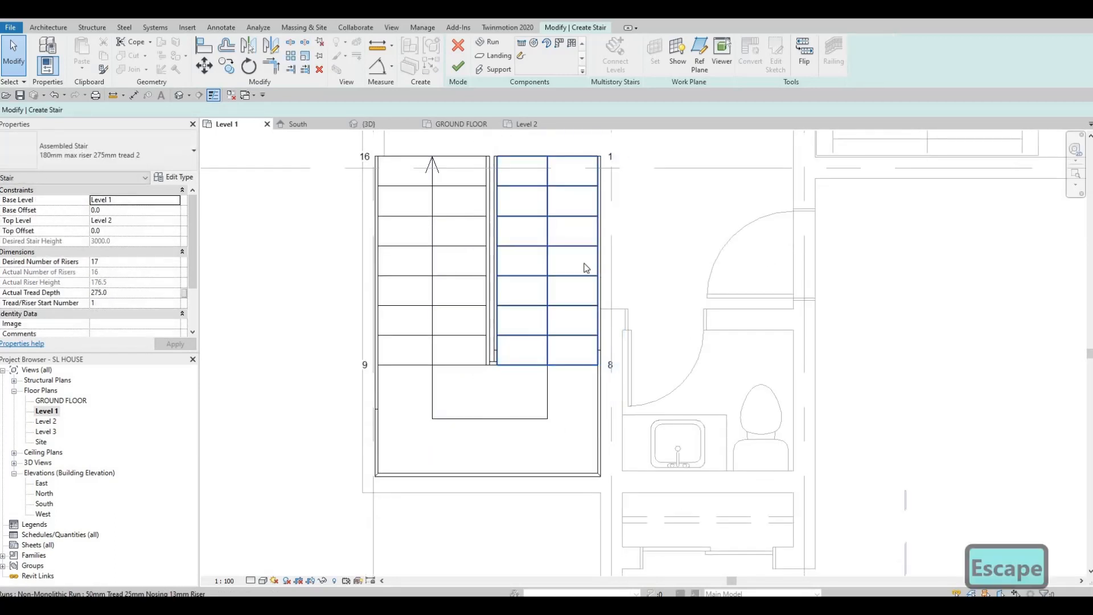
- Set the width of the run with risers 1 to 8 to 900 mm
scroll(559, 523, "up", 2)
left_click(584, 262)
middle_click_drag(608, 266, 614, 322)
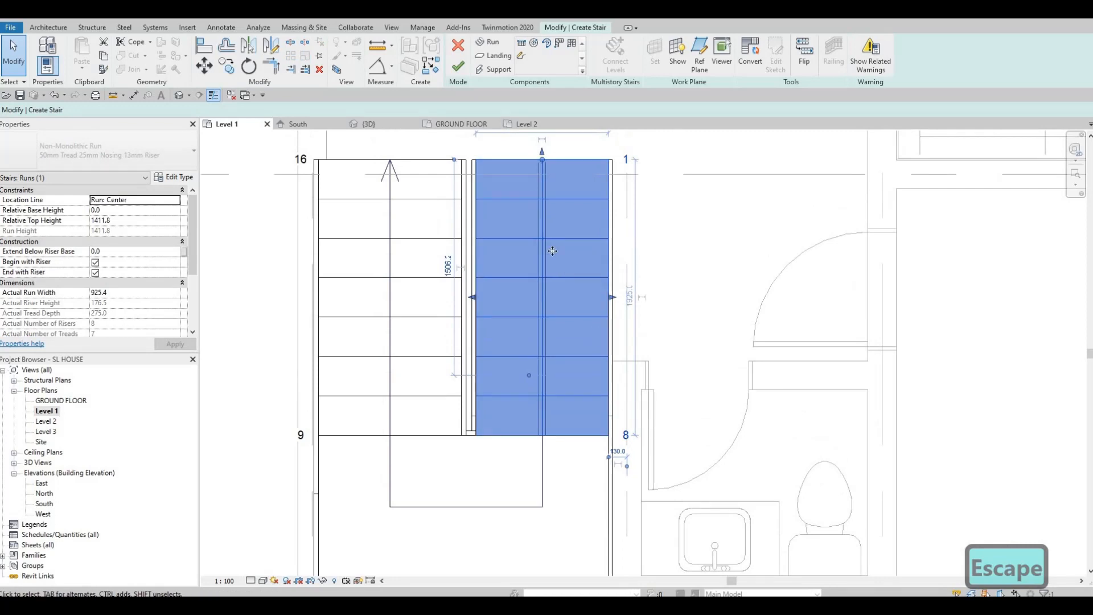
middle_click_drag(542, 131, 542, 229)
left_click(541, 226)
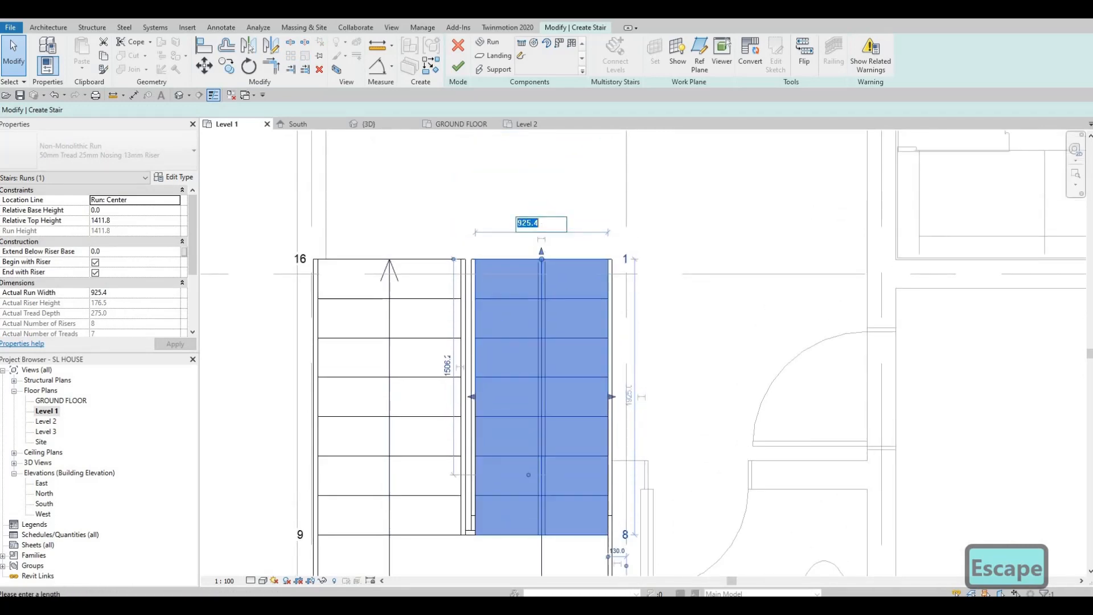
type("900")
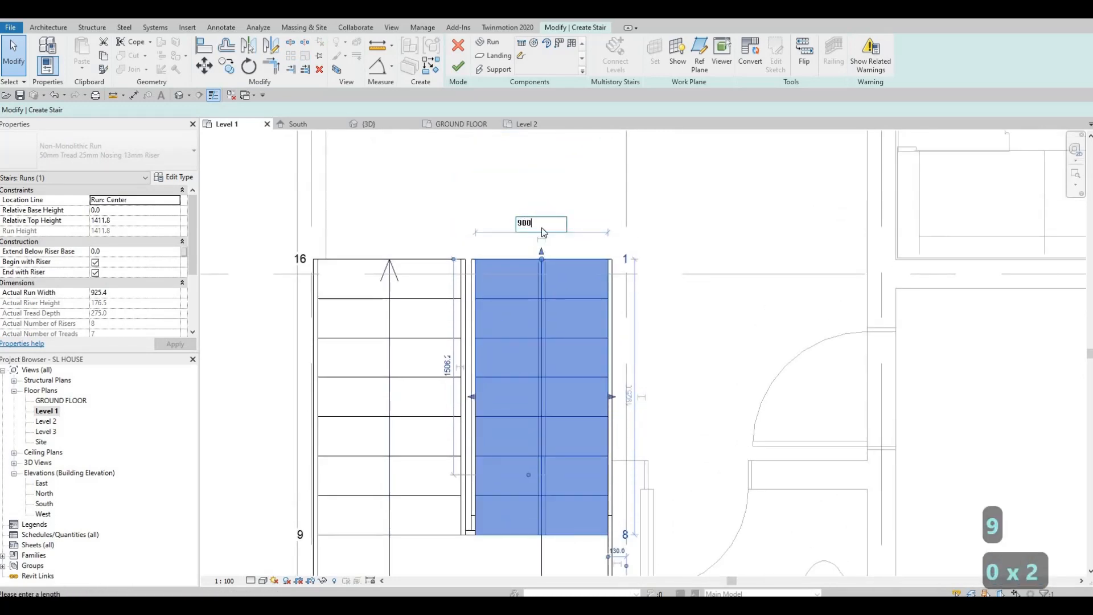
key("Return")
key("Escape")
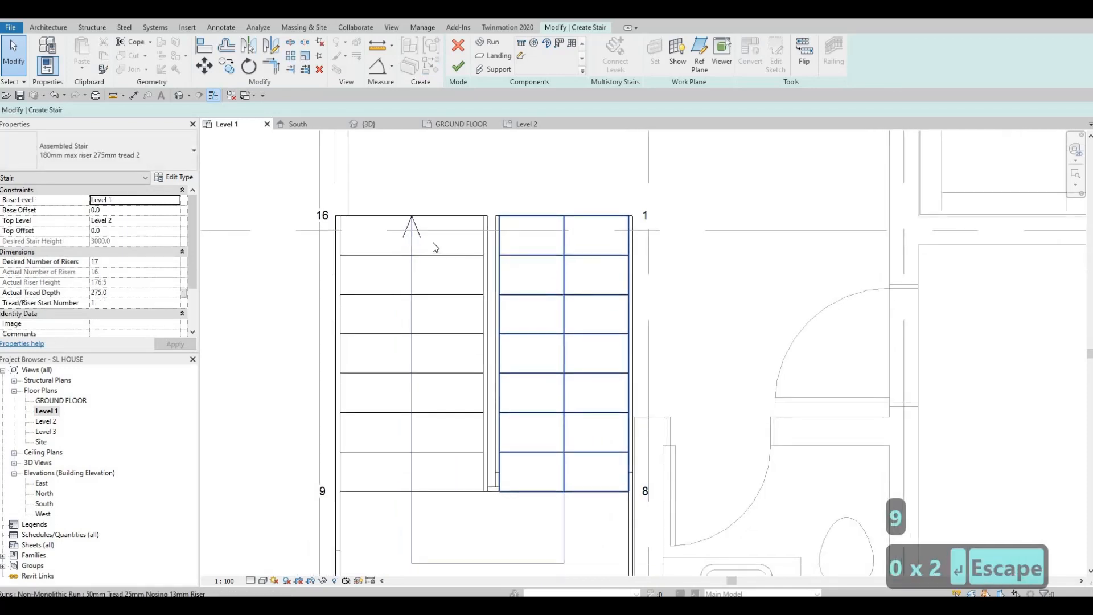
key("Escape")
- Set the width of the run with risers 9 to 16 to 900 mm
left_click(352, 284)
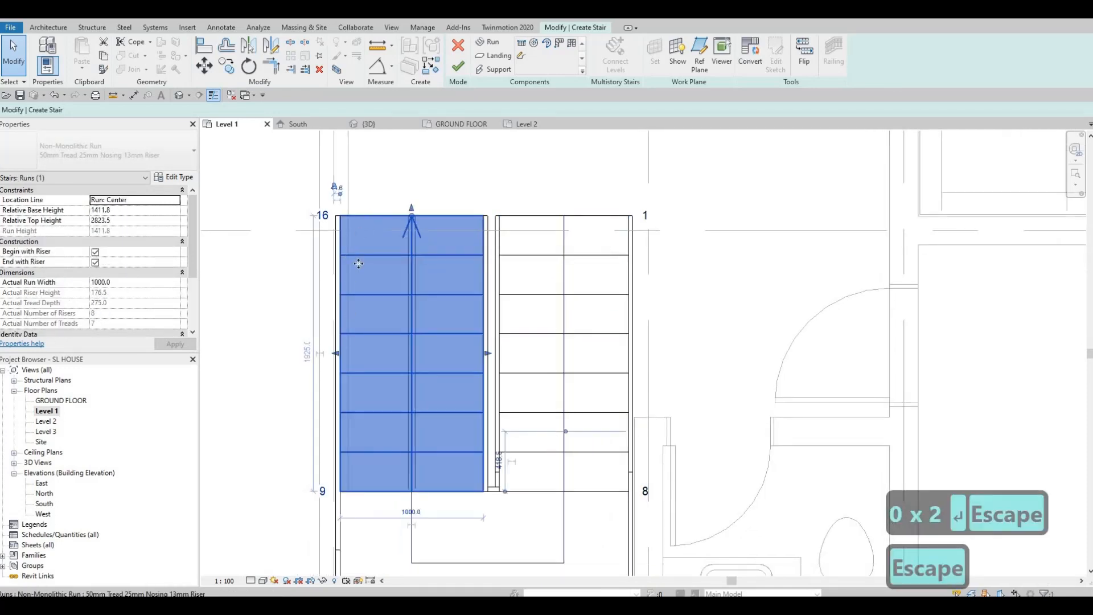
left_click(411, 513)
type("900")
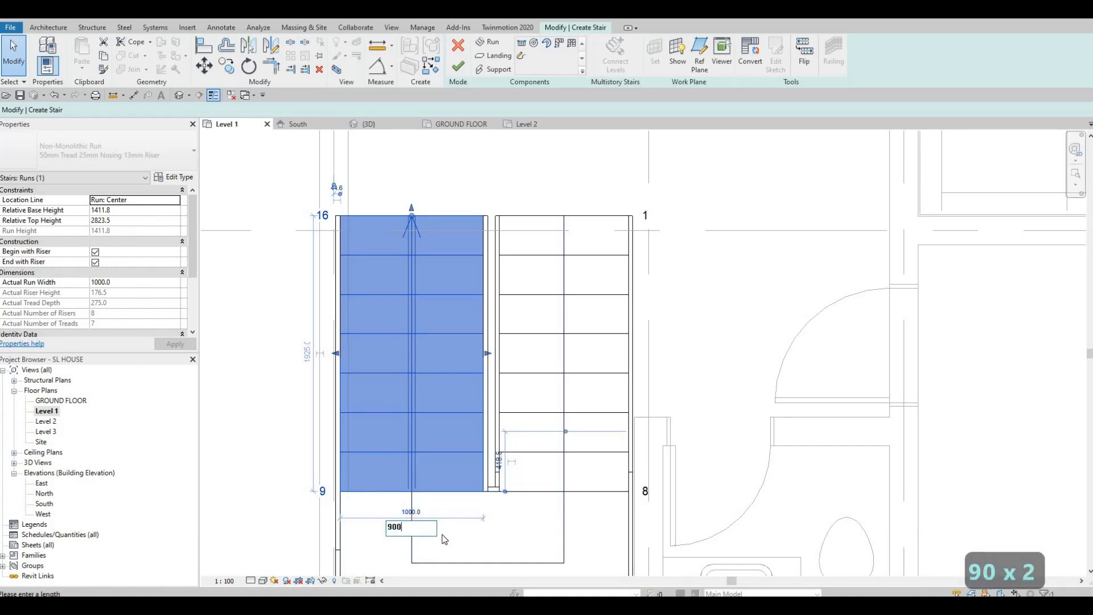
key("Return")
key("Escape")
key("Escape")
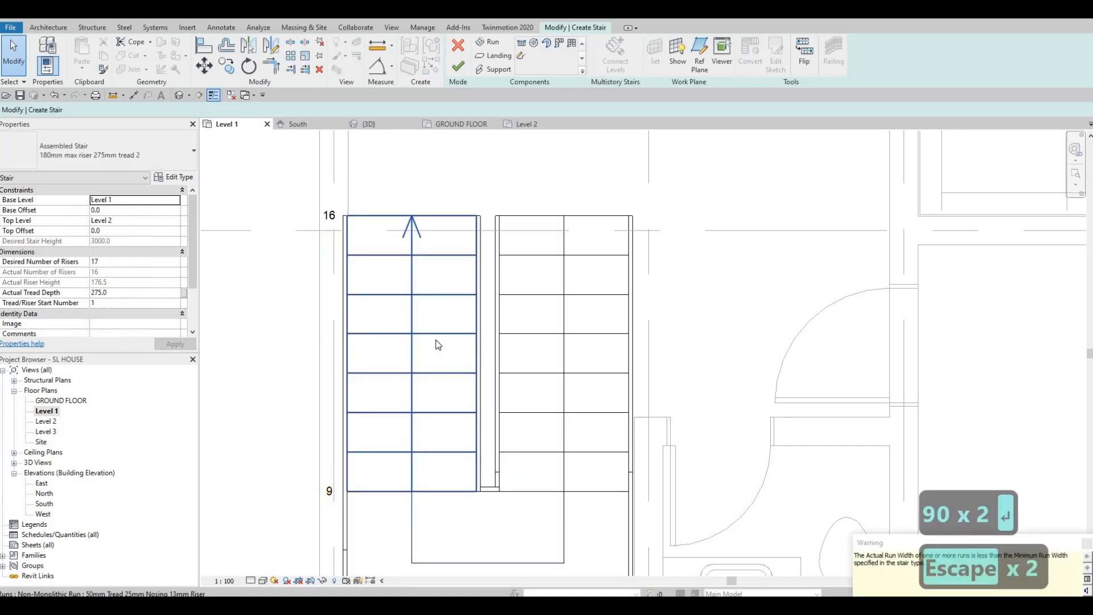
- Nudge the run with risers 9 to 16 about 45 mm toward the other run, away from the exterior wall
left_click(435, 340)
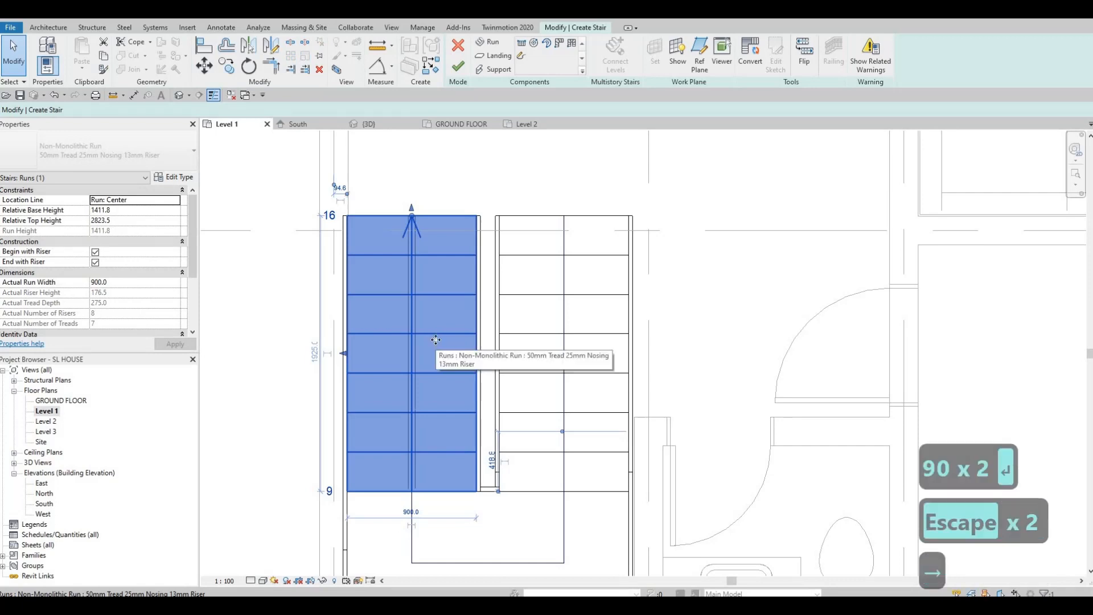
key("Right")
key("Right")
key("Right")
key("Right")
key("Right")
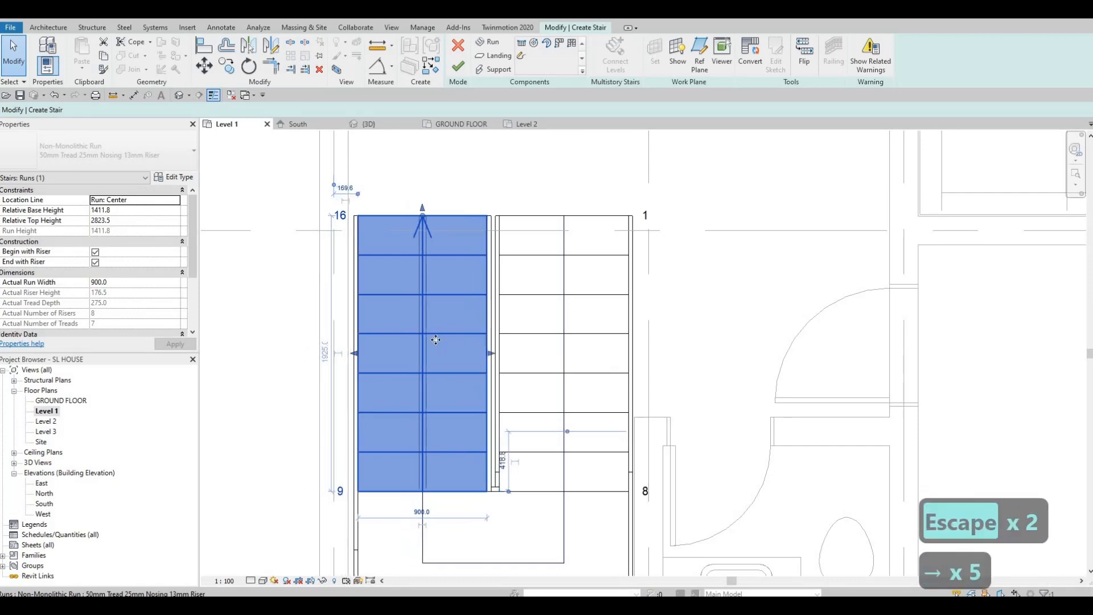
key("Left")
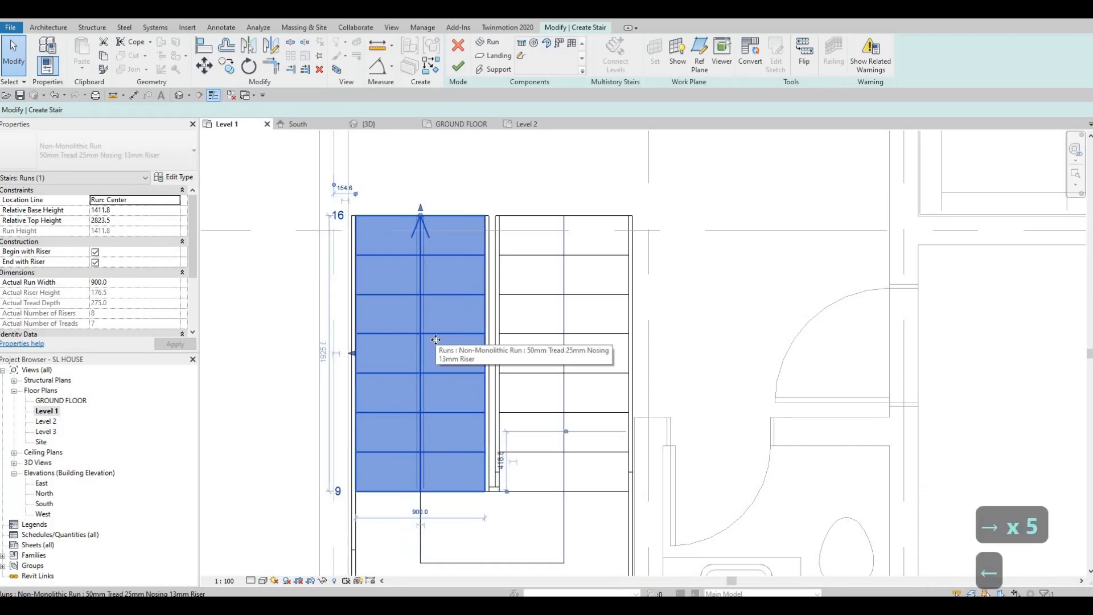
key("Left")
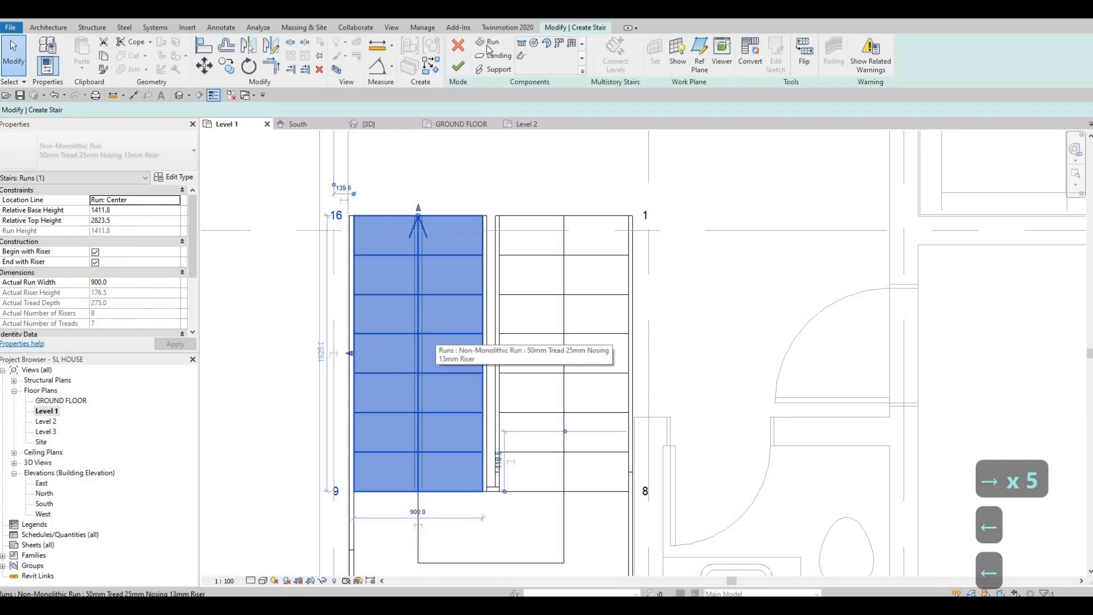
- Deselect the run and finish editing the stair
key("Escape")
key("Escape")
left_click(458, 67)
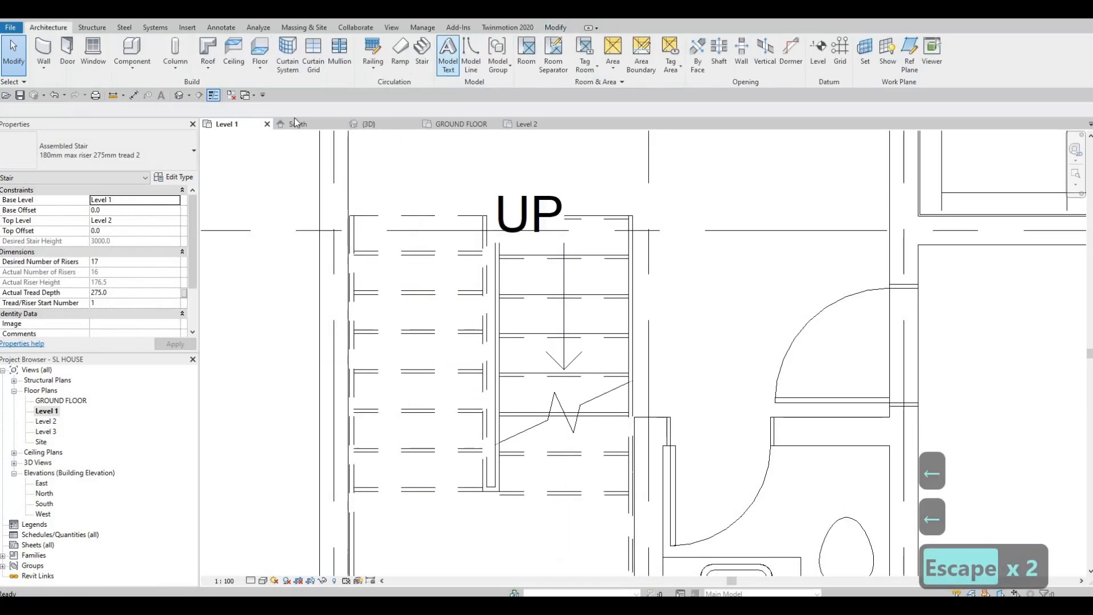
- Examine the edited stair in 3D, checking how its runs, landing and glass stringers sit against the walls
left_click(384, 126)
left_click(552, 336)
key("Escape")
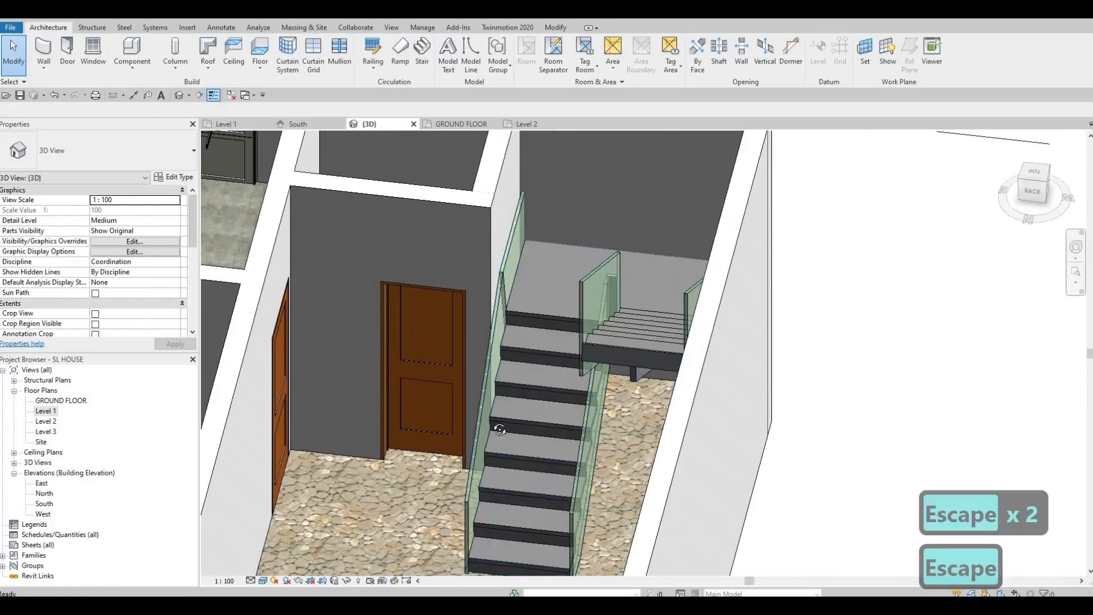
left_click(499, 429)
middle_click_drag(500, 429, 603, 295, "shift")
key("Escape")
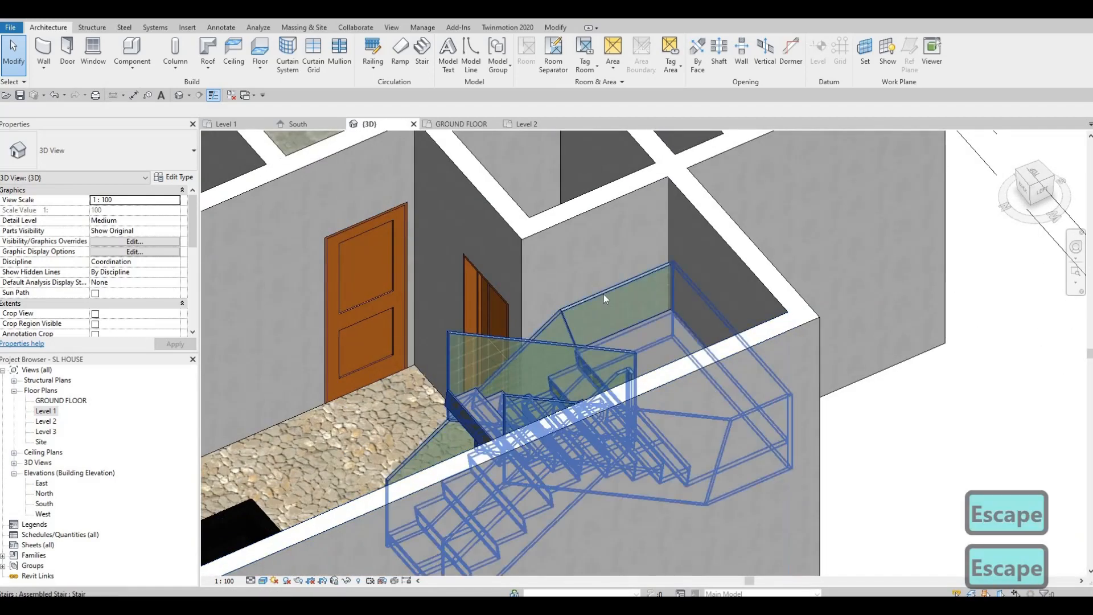
left_click(599, 327)
middle_click_drag(760, 375, 632, 312, "shift")
middle_click_drag(688, 261, 558, 371, "shift")
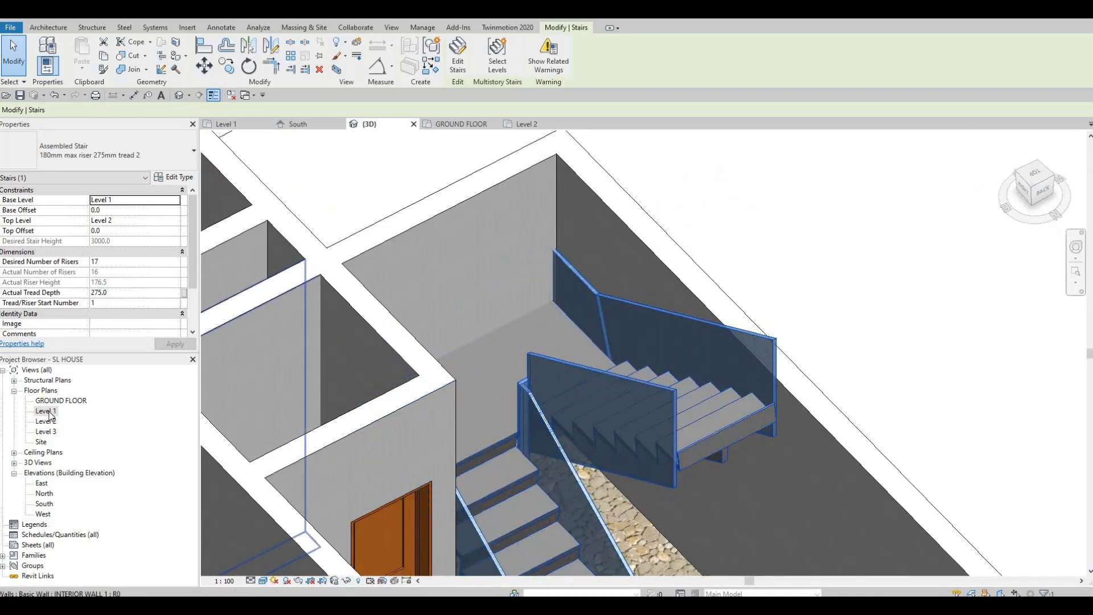
- On the Level 1 plan, pull the stair landing's outer edge inward to a depth of about 929 mm and finish the stair edit
left_click(50, 411)
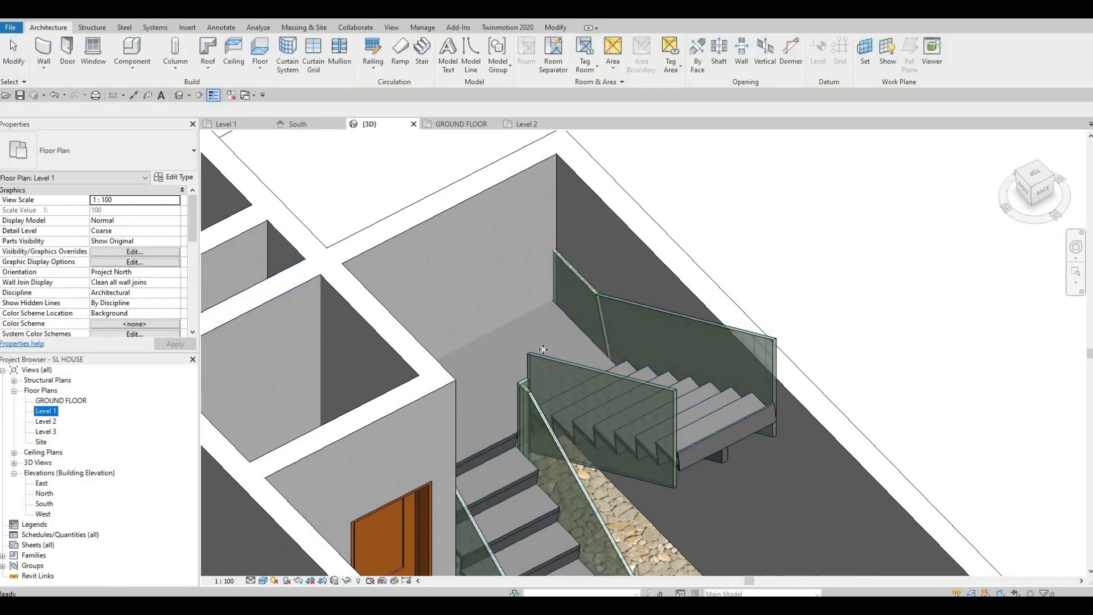
left_click(505, 373)
left_click(466, 66)
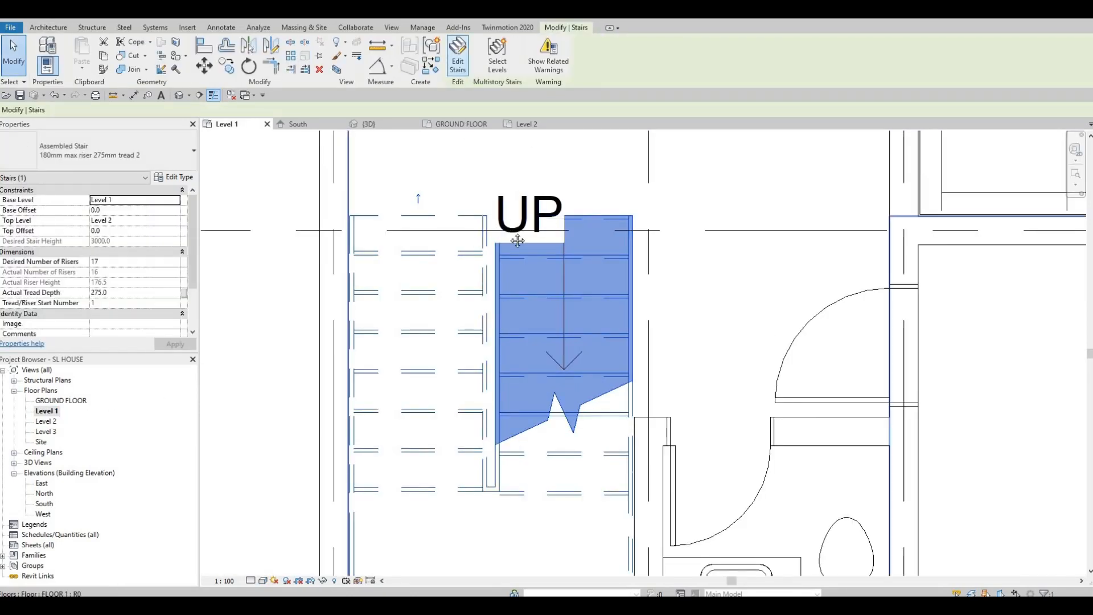
middle_click_drag(472, 496, 517, 241)
left_click(461, 55)
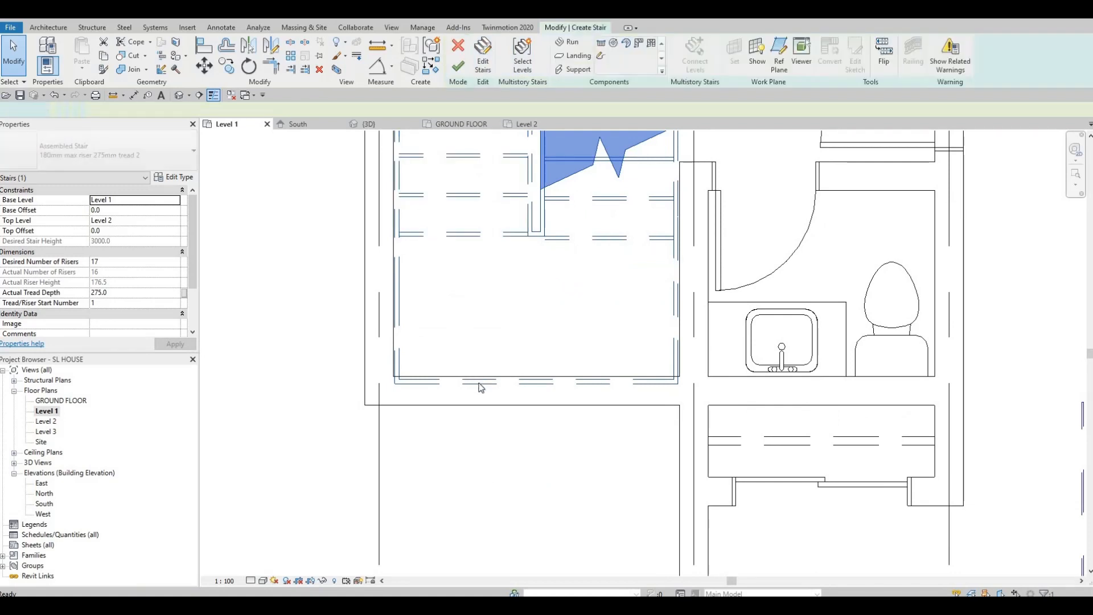
left_click(526, 383)
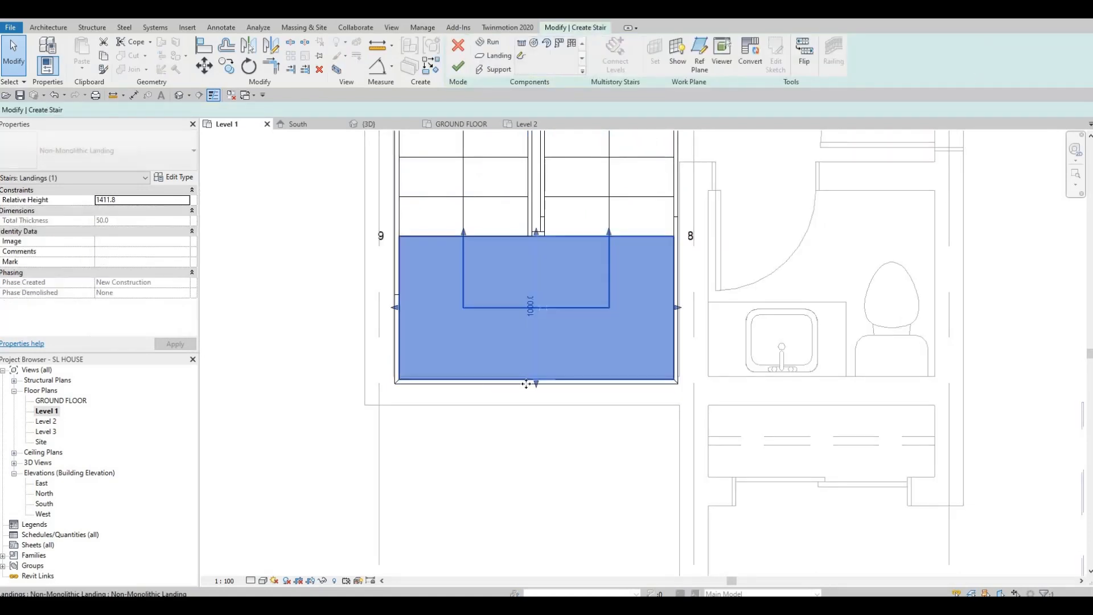
left_click_drag(536, 383, 535, 371)
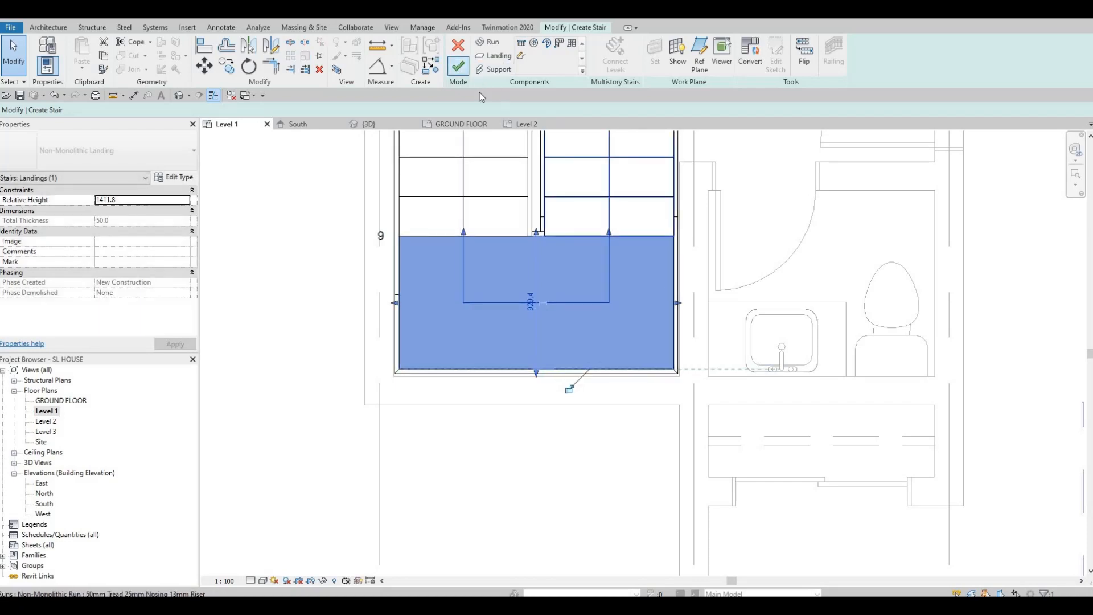
left_click(459, 66)
key("Escape")
key("Escape")
scroll(434, 405, "up", 3)
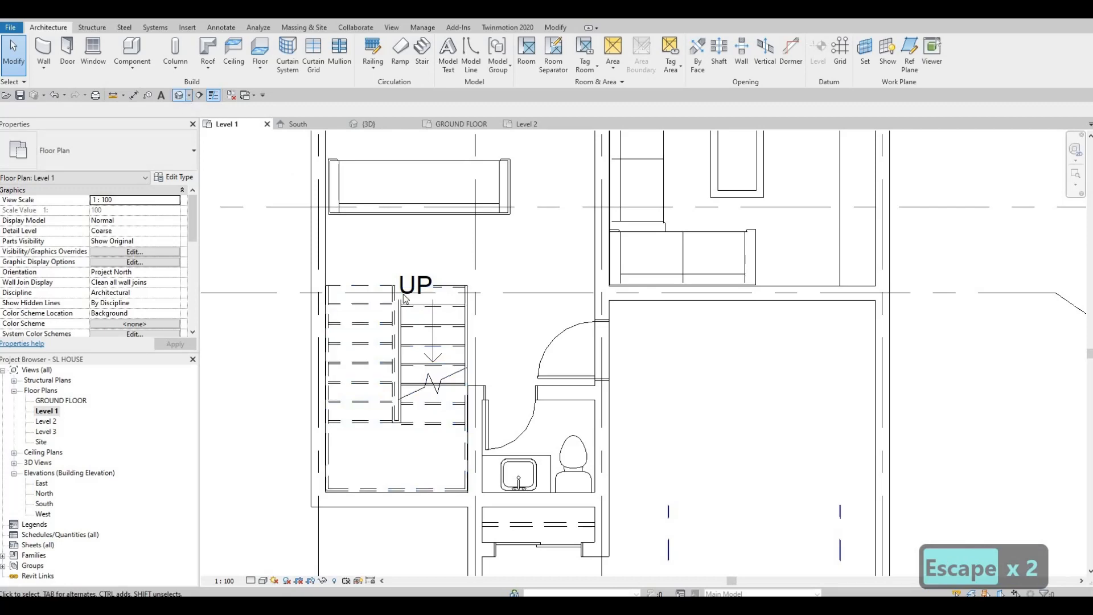
- Turn off Riser and Slanted in the run type 50mm Tread 25mm Nosing 13mm Riser used by the stair
left_click(368, 124)
middle_click_drag(489, 328, 512, 287, "shift")
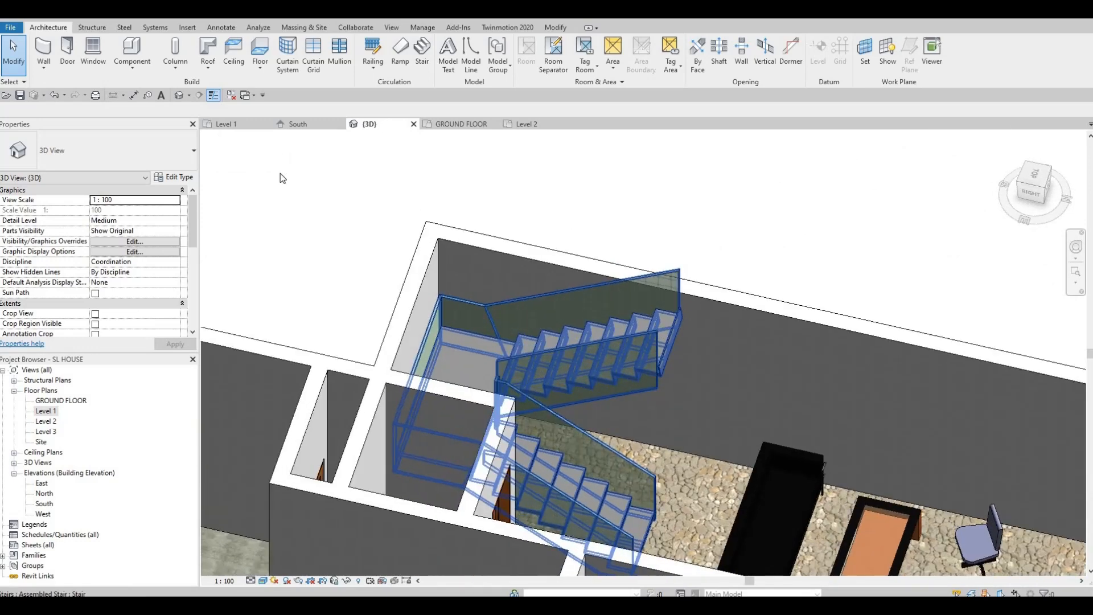
key("Escape")
key("Escape")
left_click(517, 331)
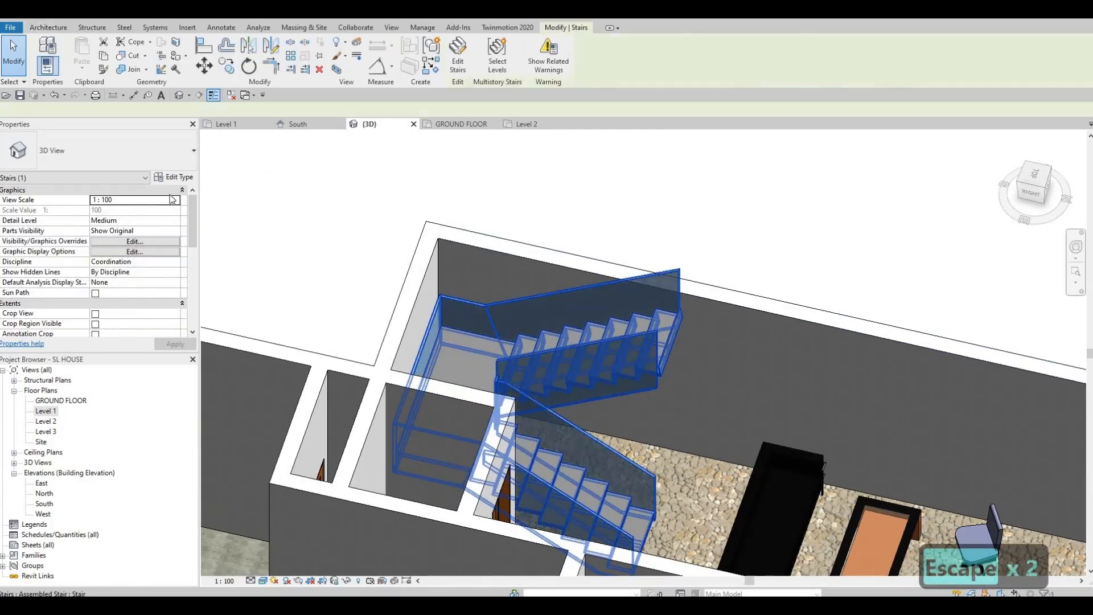
left_click(182, 178)
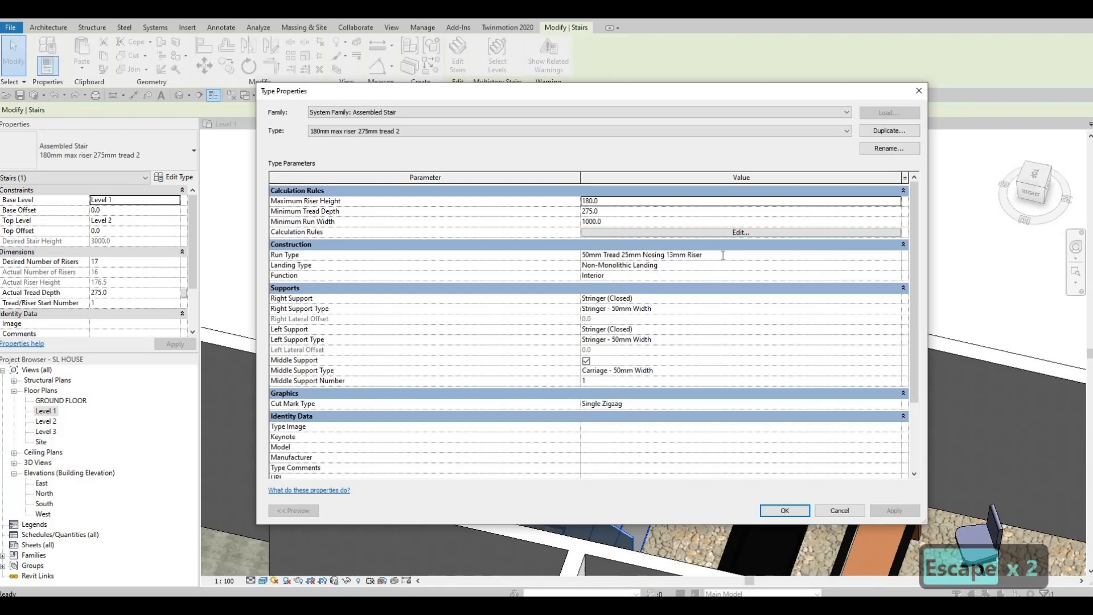
left_click(899, 258)
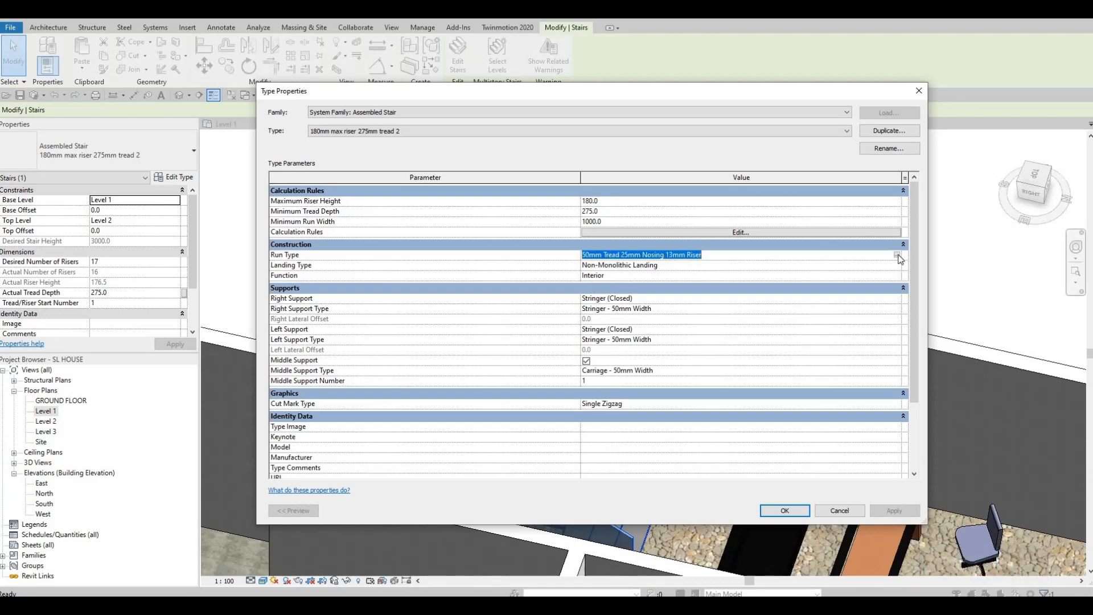
left_click(898, 255)
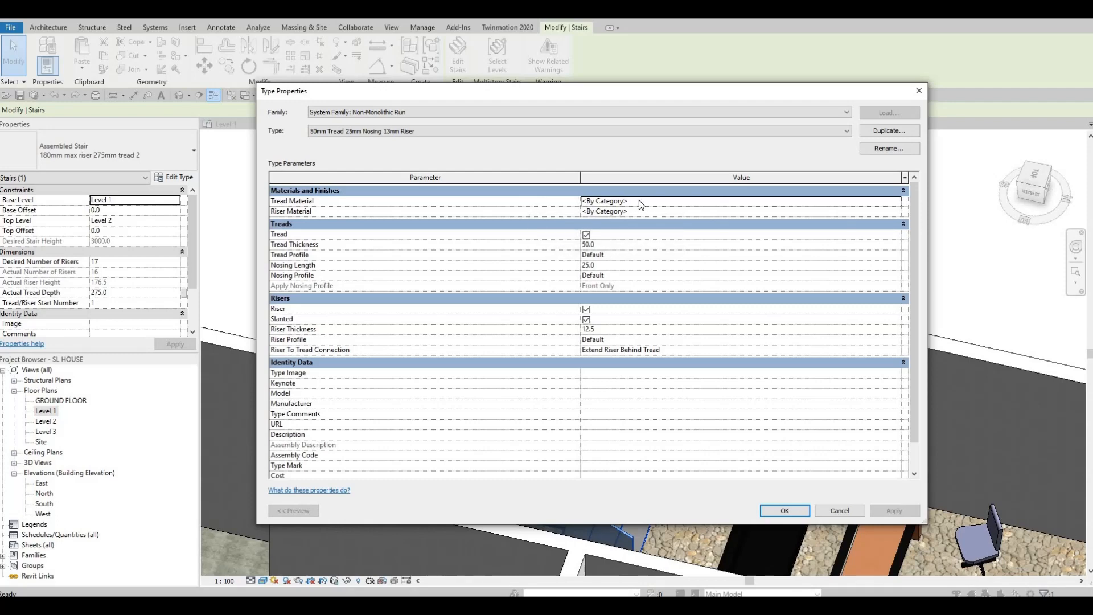
left_click(586, 309)
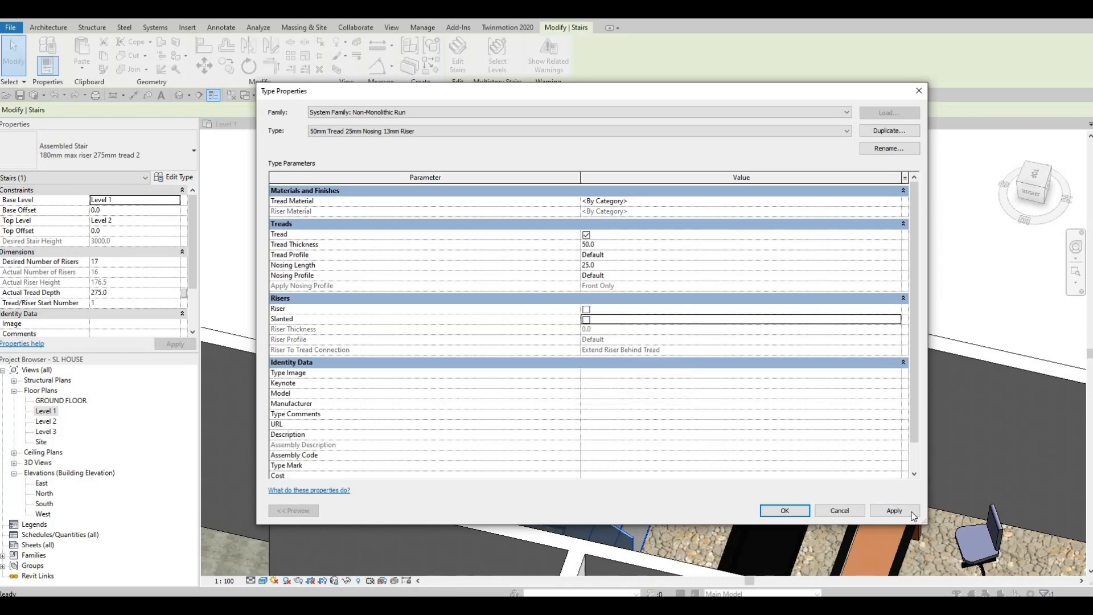
left_click(797, 512)
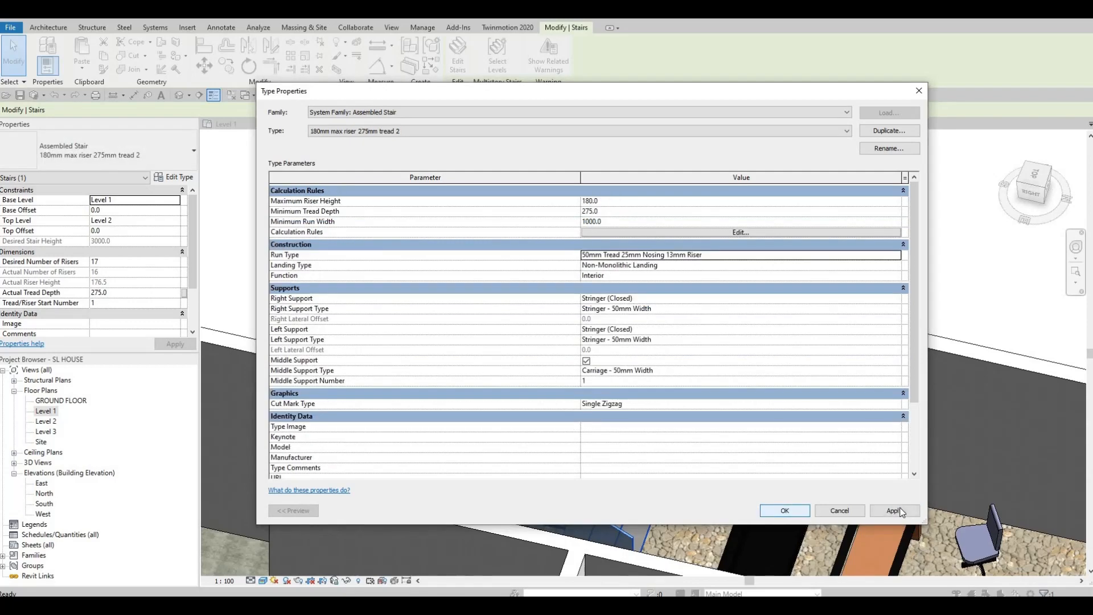
key("Return")
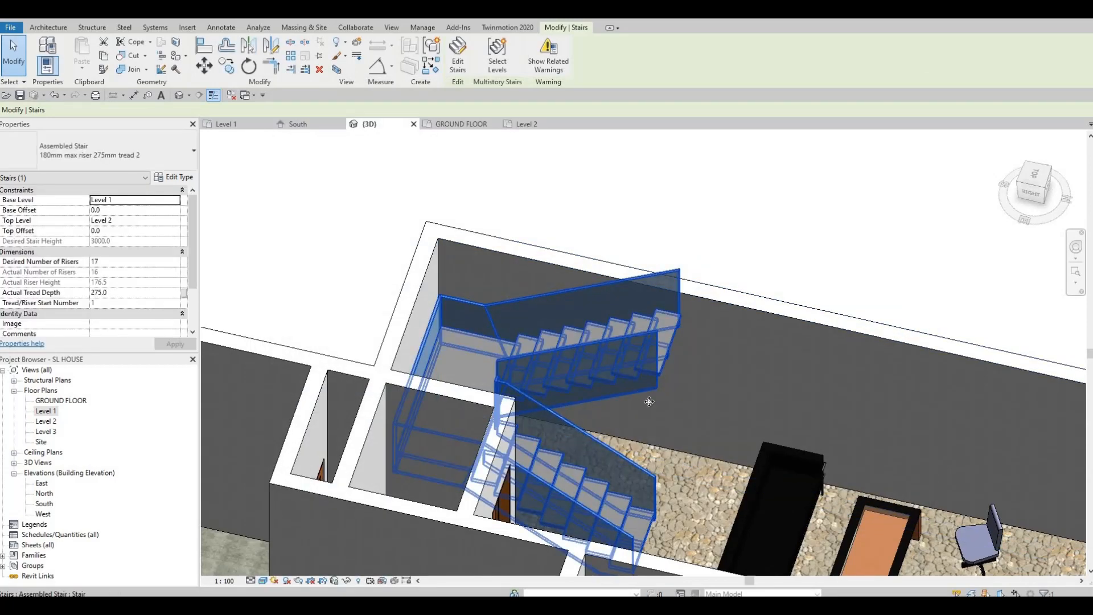
- Open the type properties of the stair's run type 50mm Tread 25mm Nosing 13mm Riser from the 3D view
scroll(637, 419, "up", 4)
middle_click_drag(573, 284, 695, 344, "shift")
key("Escape")
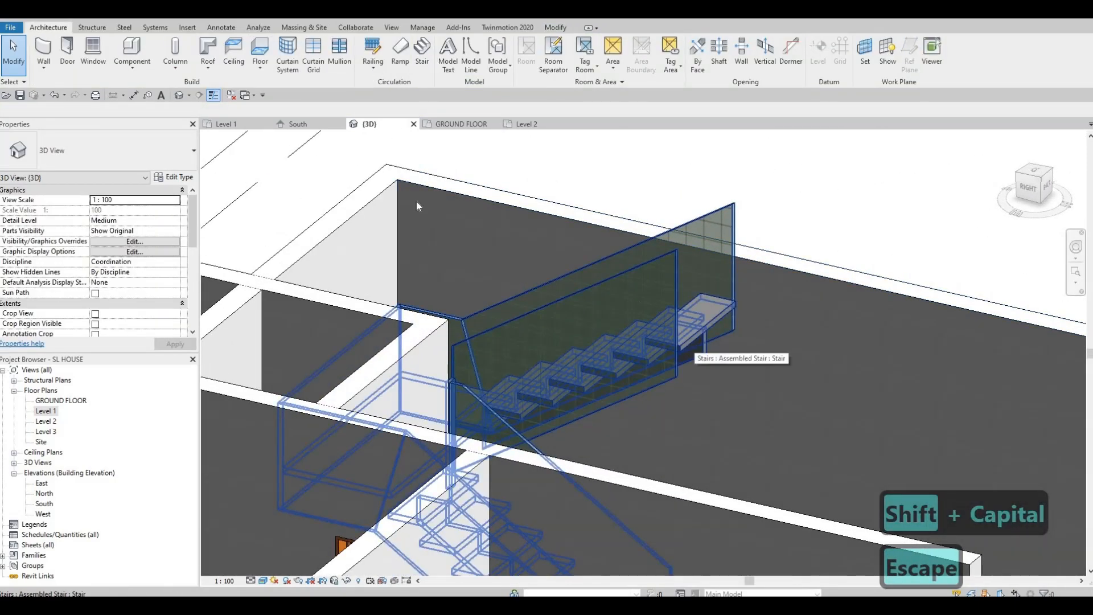
left_click(694, 342)
left_click(183, 177)
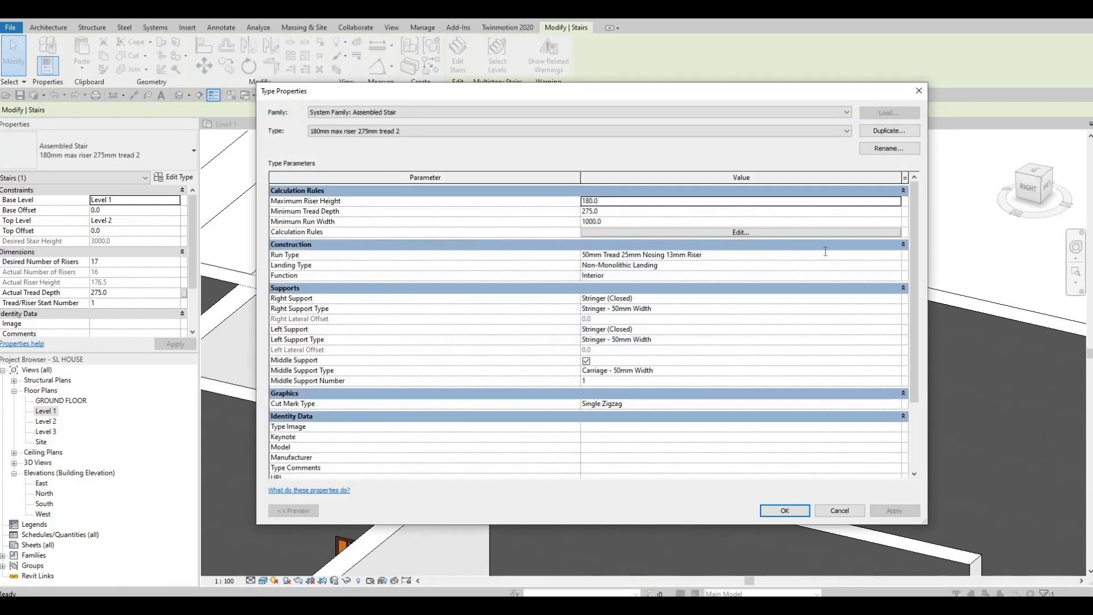
left_click(899, 256)
left_click(896, 255)
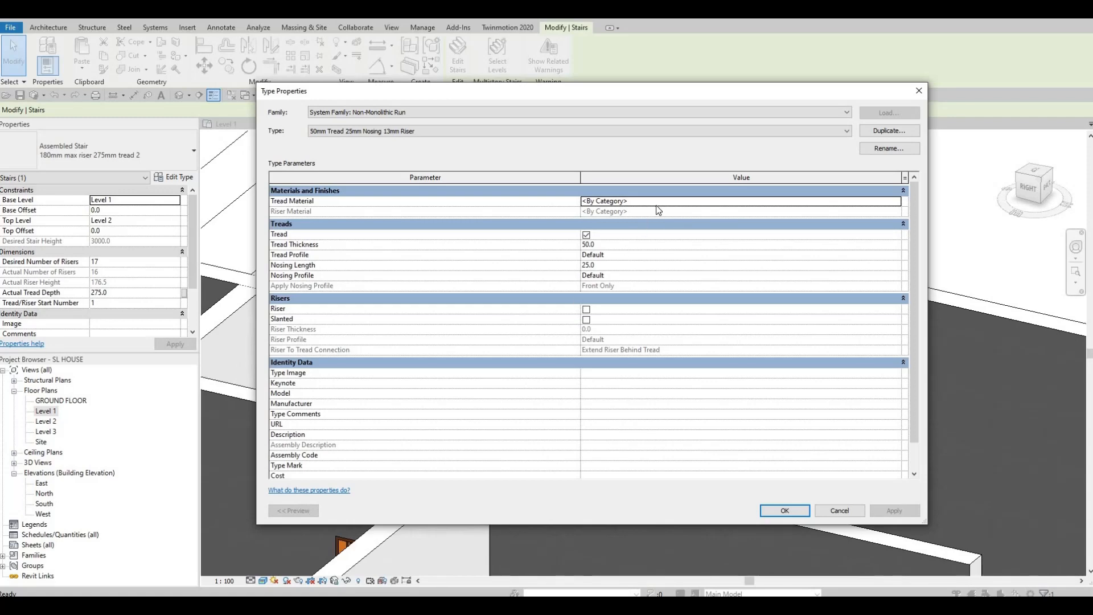
- Assign Douglas Fir from the AEC Wood materials as the run type's tread material
left_click(897, 202)
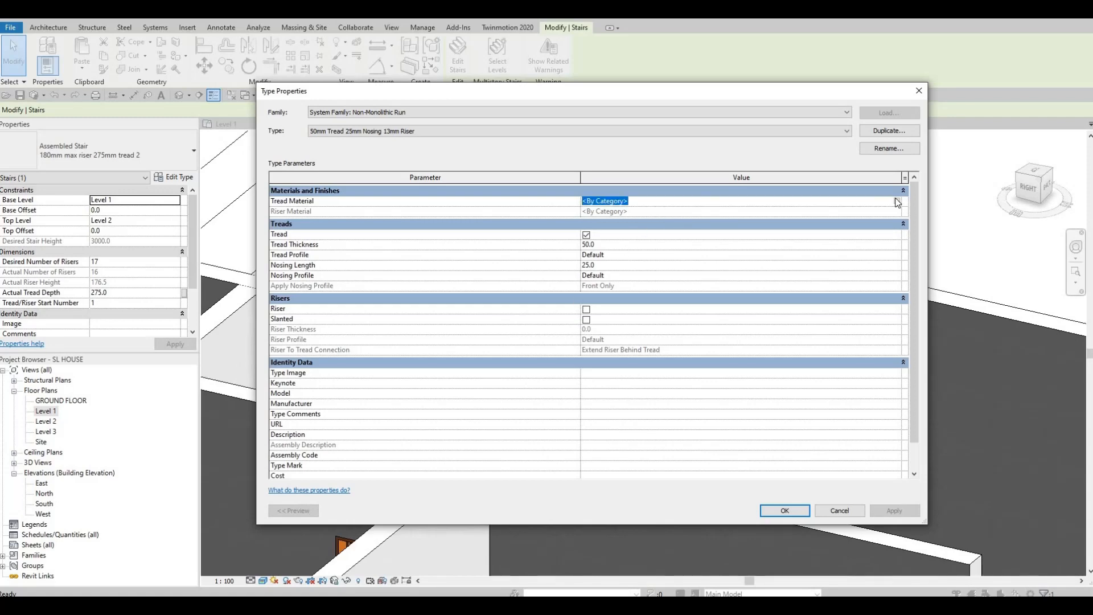
left_click(897, 201)
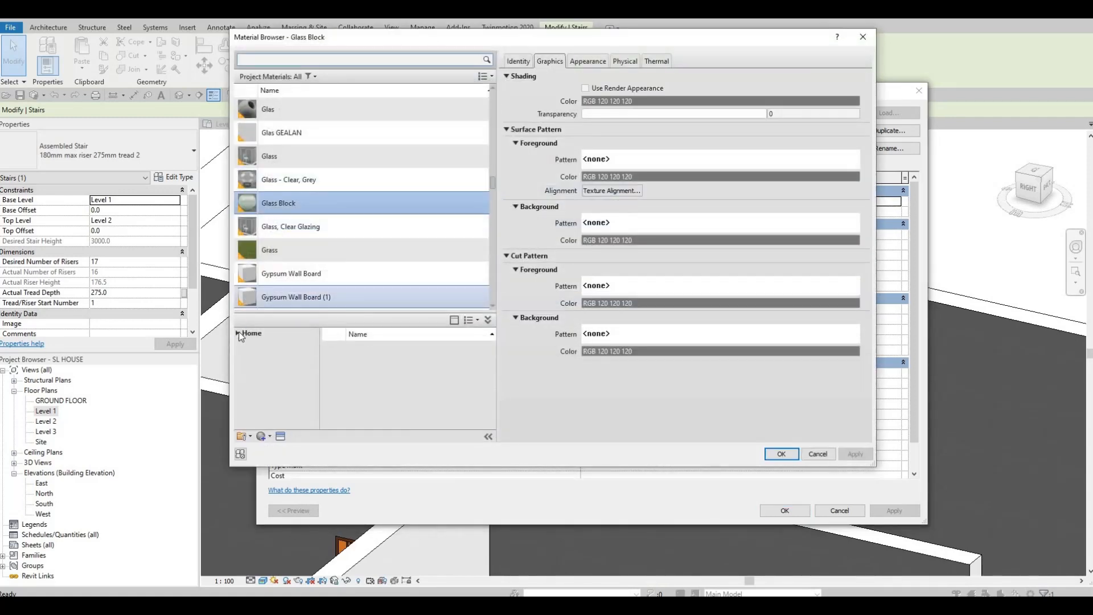
left_click(245, 355)
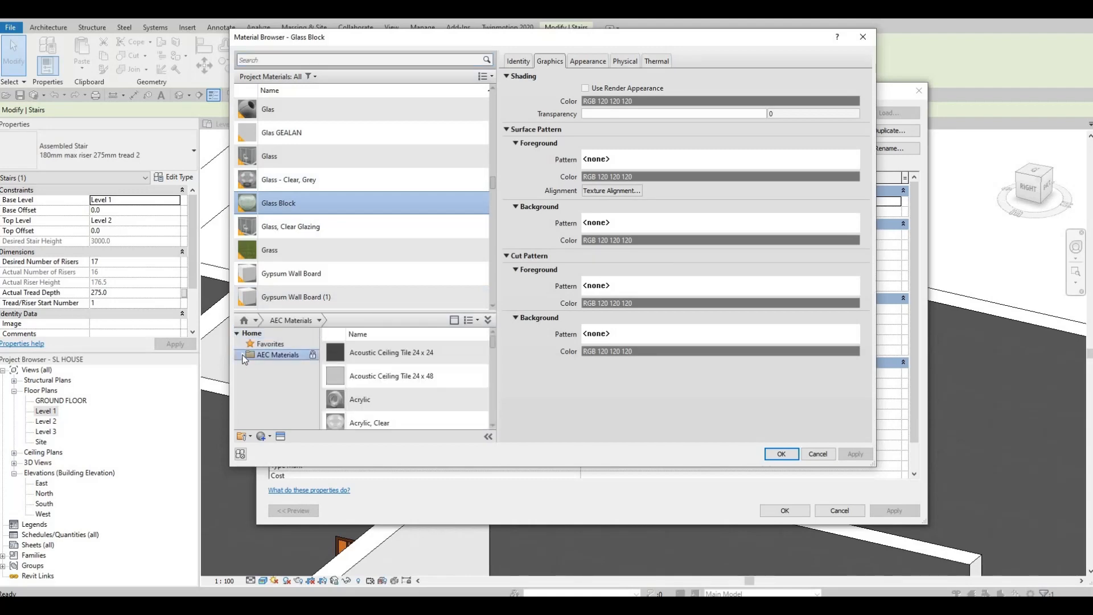
scroll(288, 417, "down", 3)
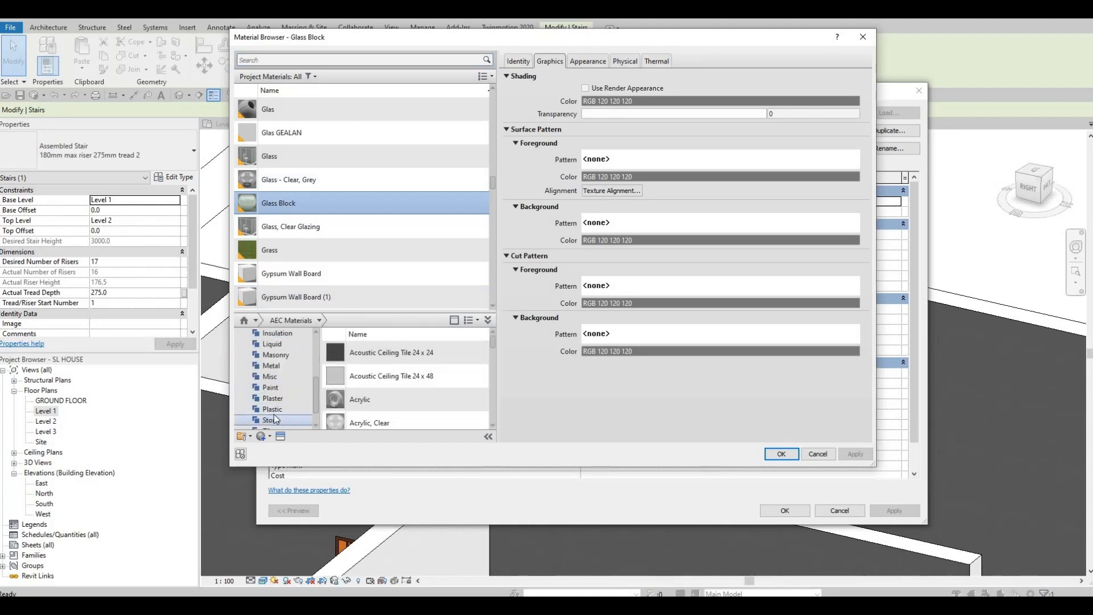
left_click(288, 419)
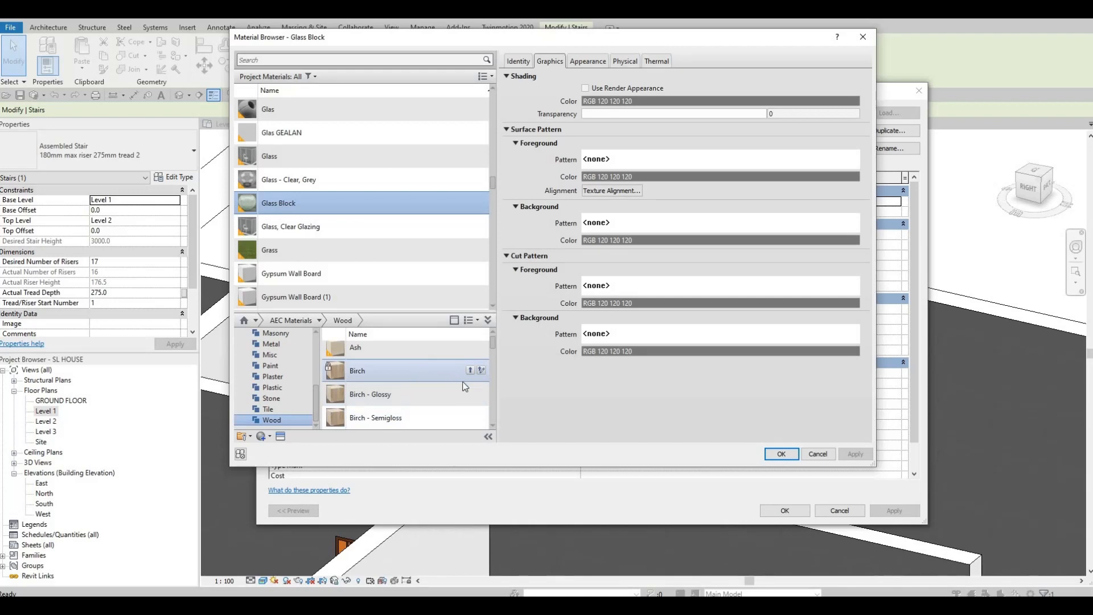
scroll(466, 383, "down", 2)
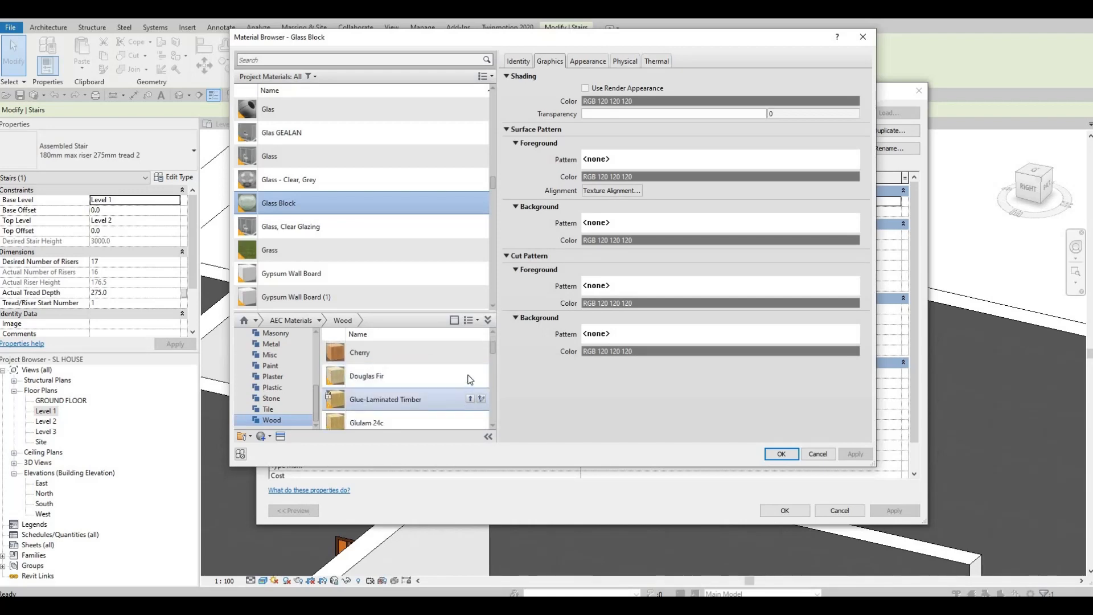
left_click(470, 377)
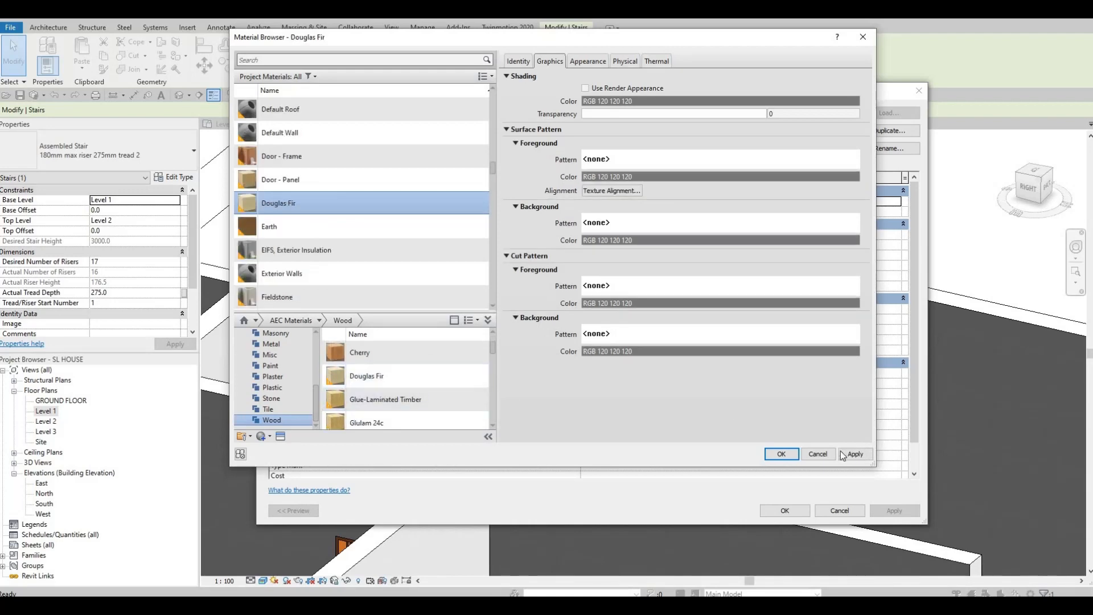
left_click(788, 454)
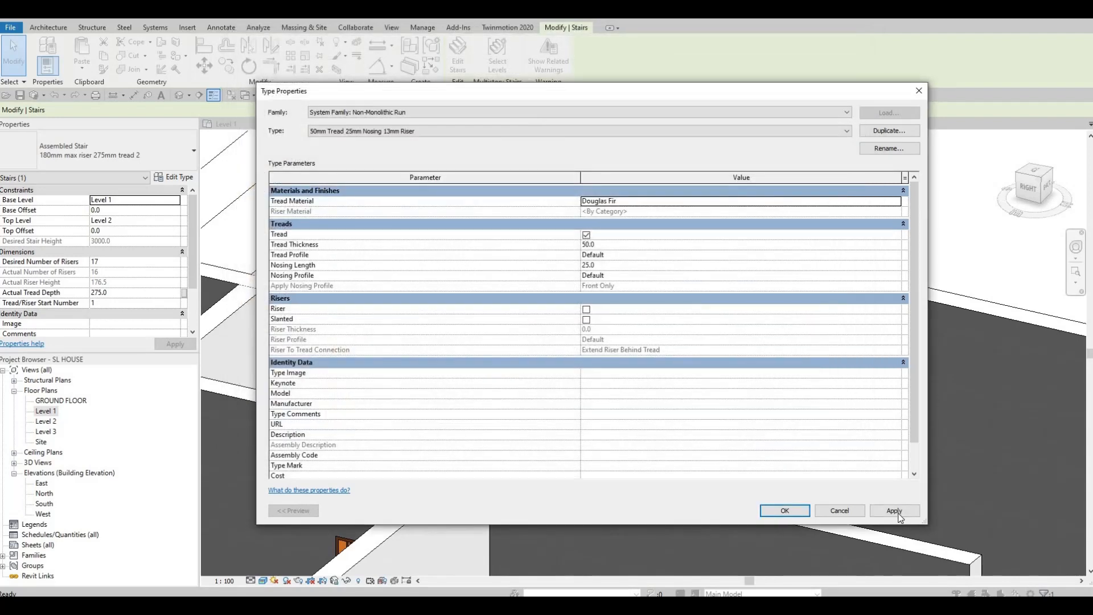
left_click(785, 510)
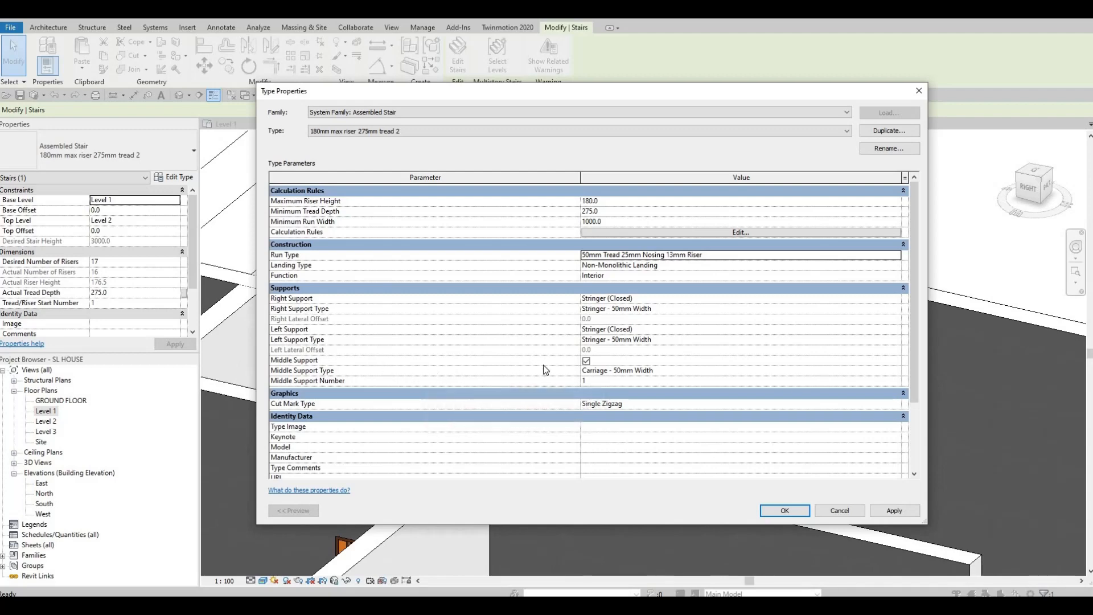
- Assign Aluminum 1100-H14 from the AEC Metal materials to the stair's middle support type Carriage - 50mm Width
left_click(894, 370)
left_click(896, 371)
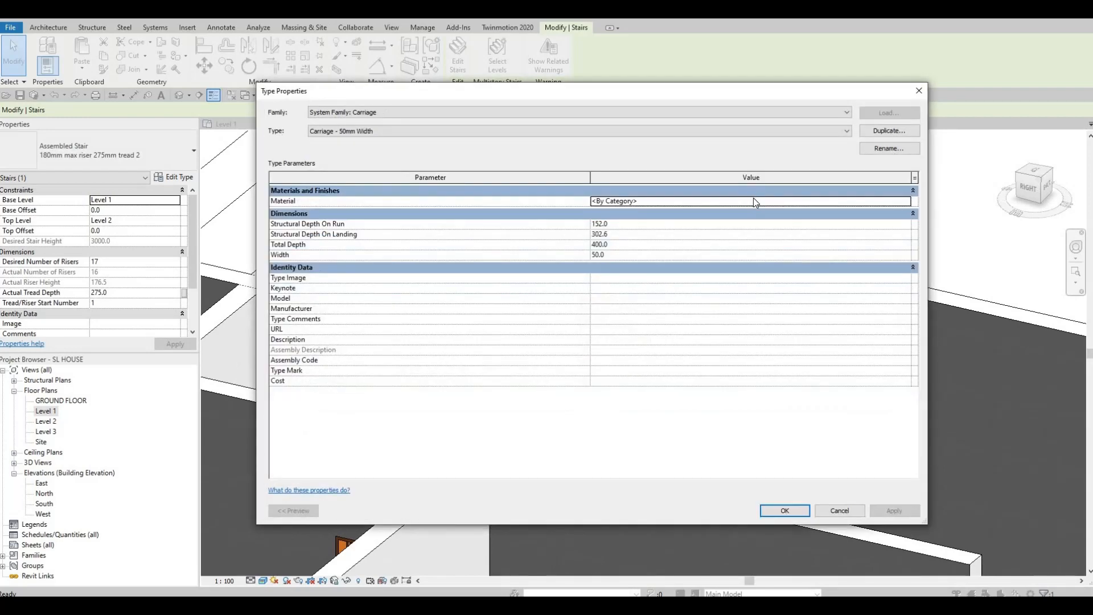
left_click(906, 204)
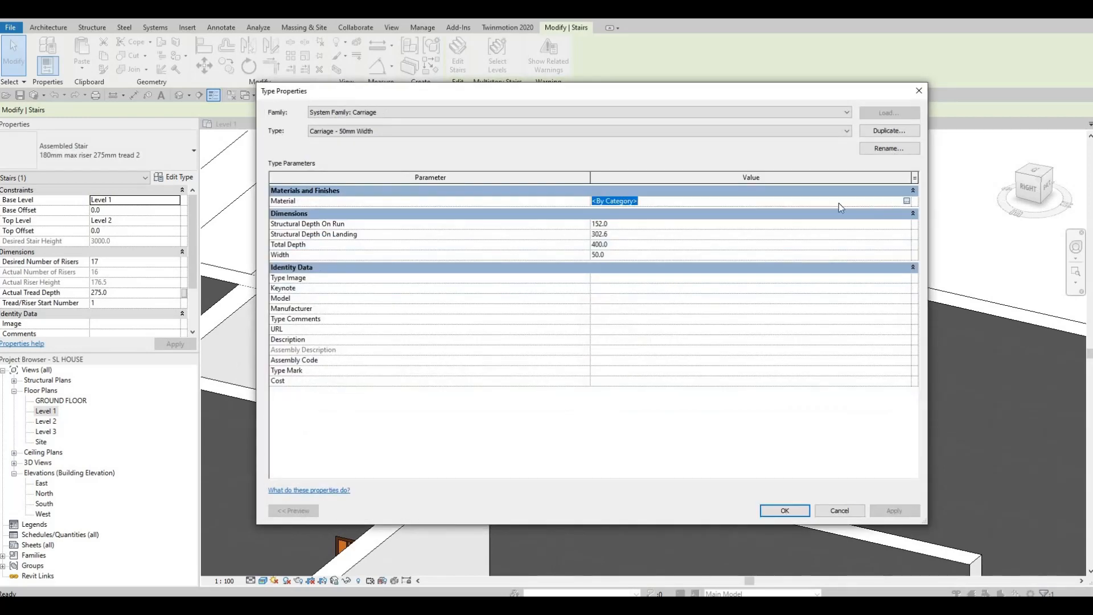
left_click(906, 200)
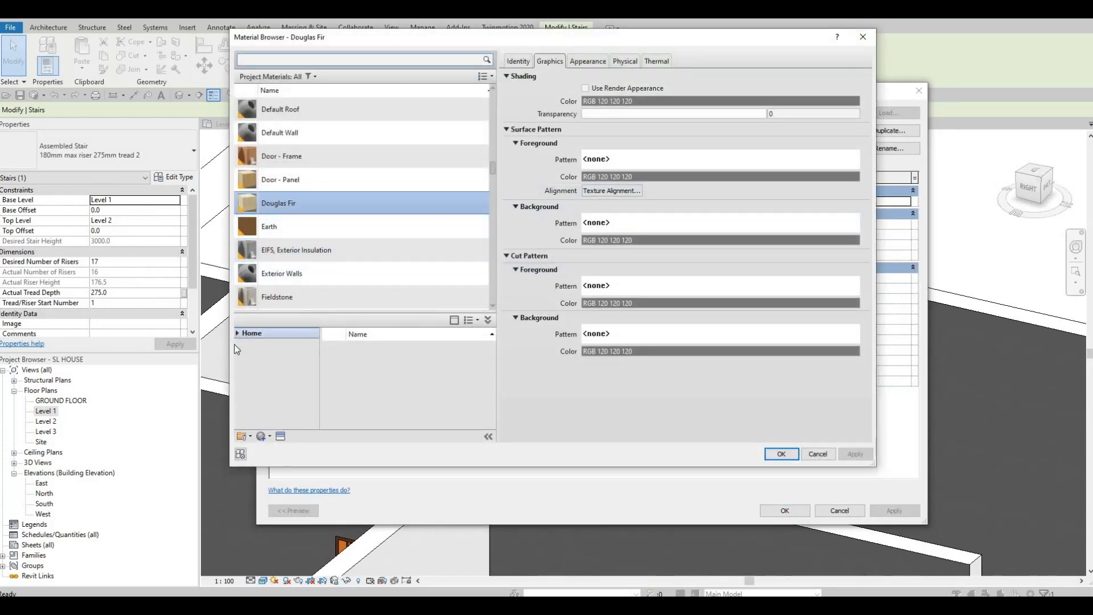
left_click(237, 334)
left_click(242, 354)
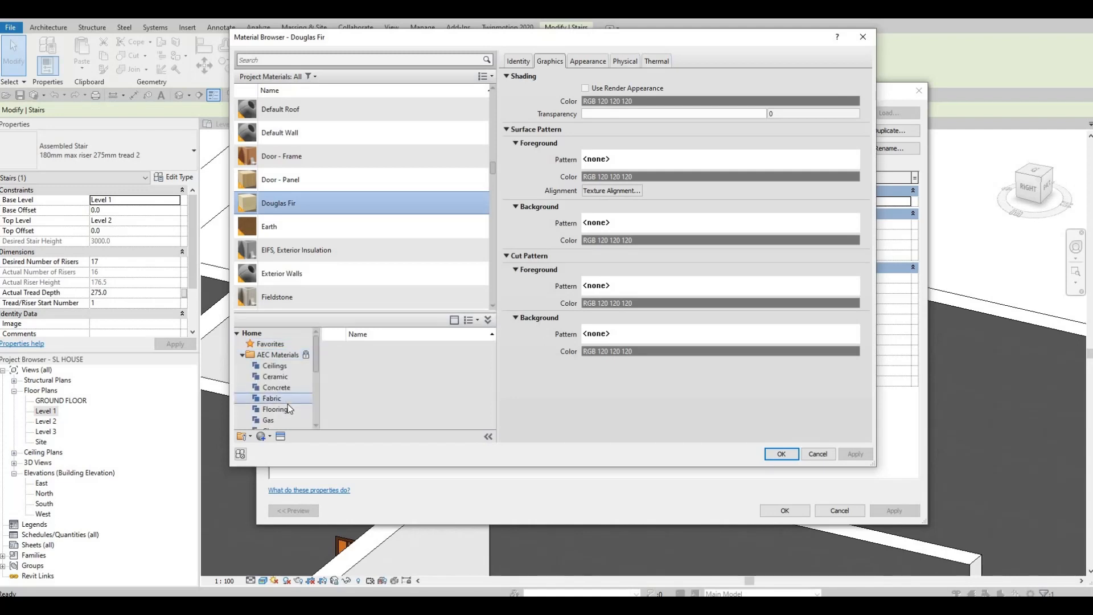
scroll(278, 364, "down", 4)
left_click(279, 344)
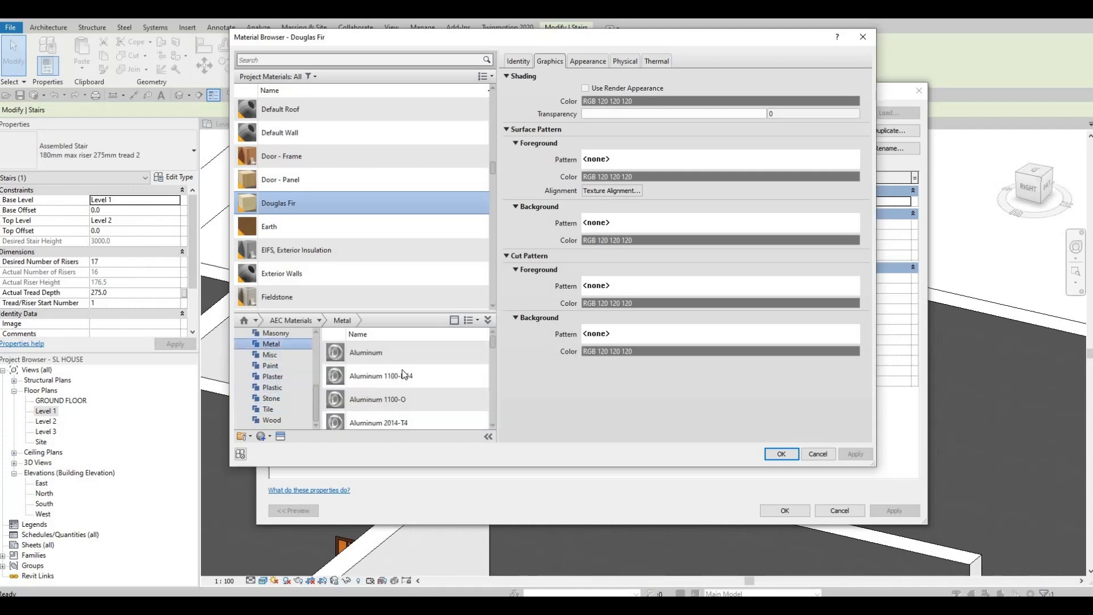
mouse_move(432, 372)
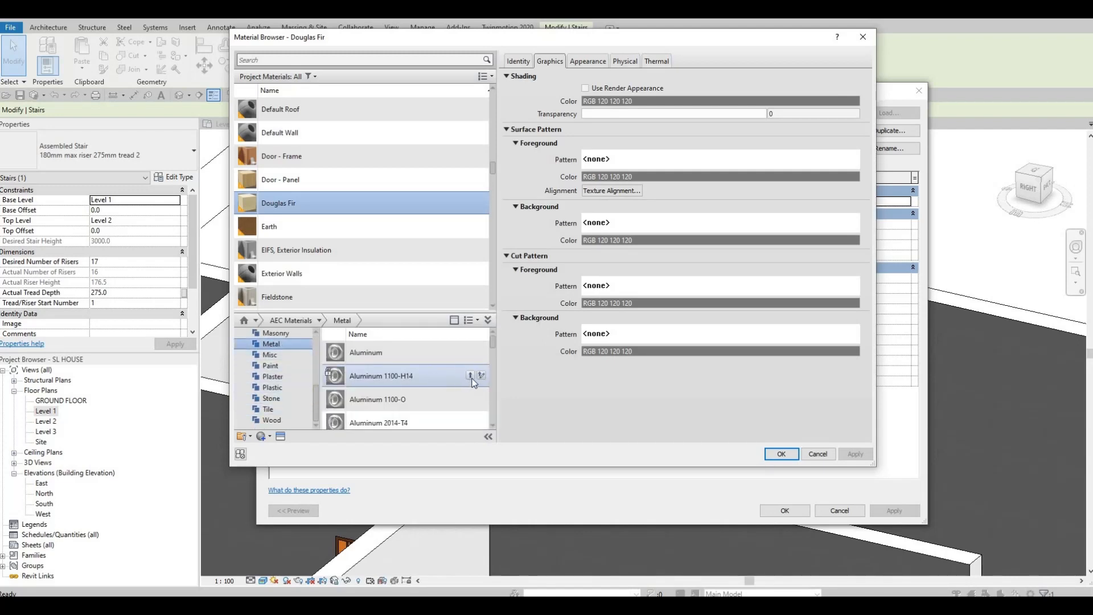
left_click(782, 455)
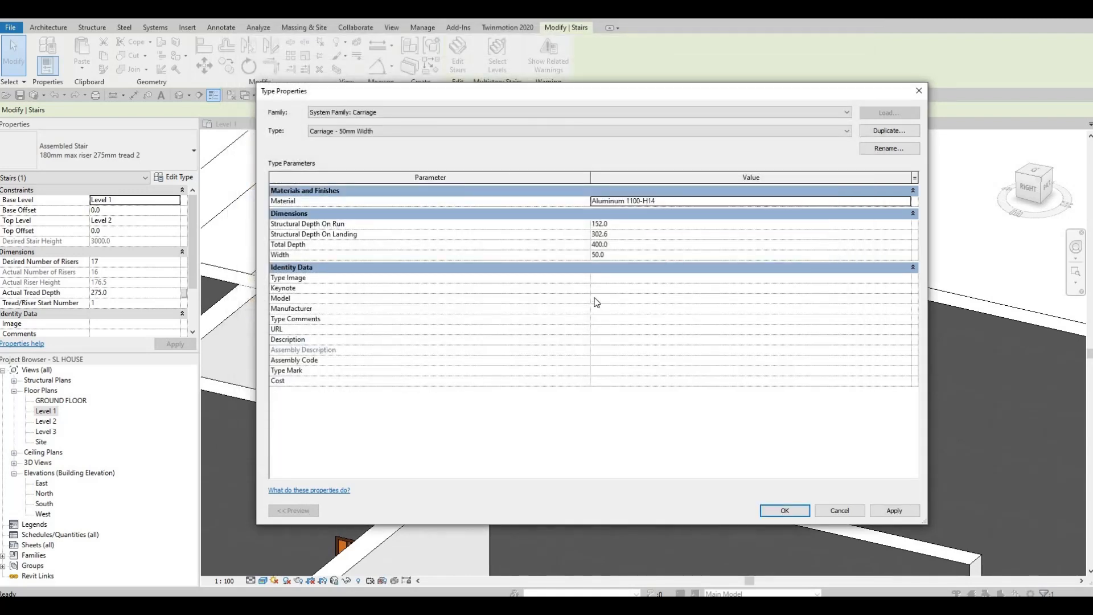
- Set the carriage's width to 30 and its Structural Depth On Run to 180, and accept the stair type changes
left_click(618, 257)
type("30")
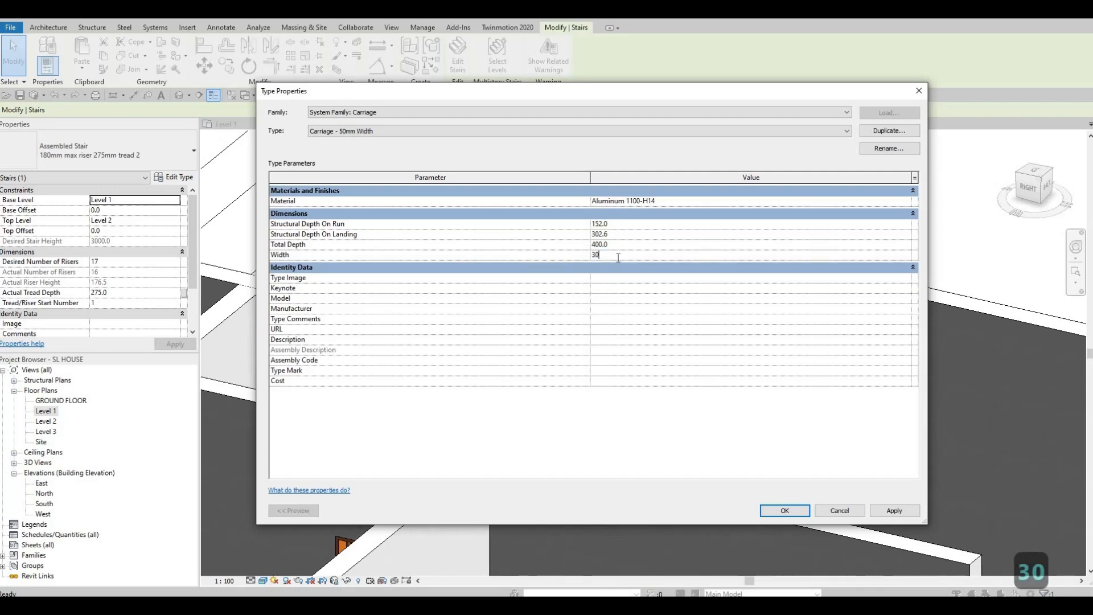
left_click(895, 511)
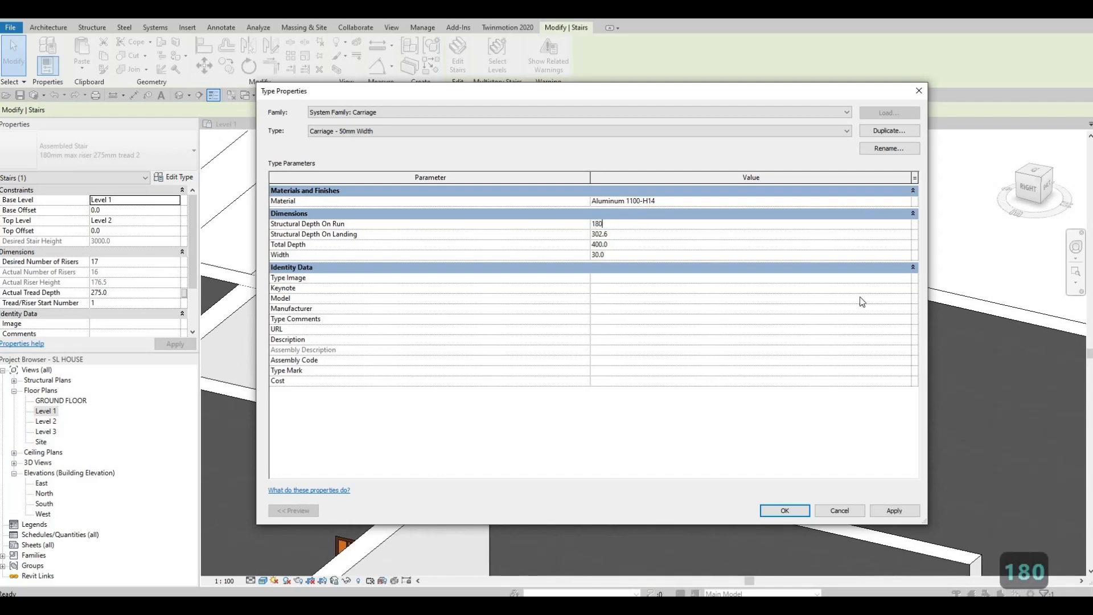
left_click(785, 512)
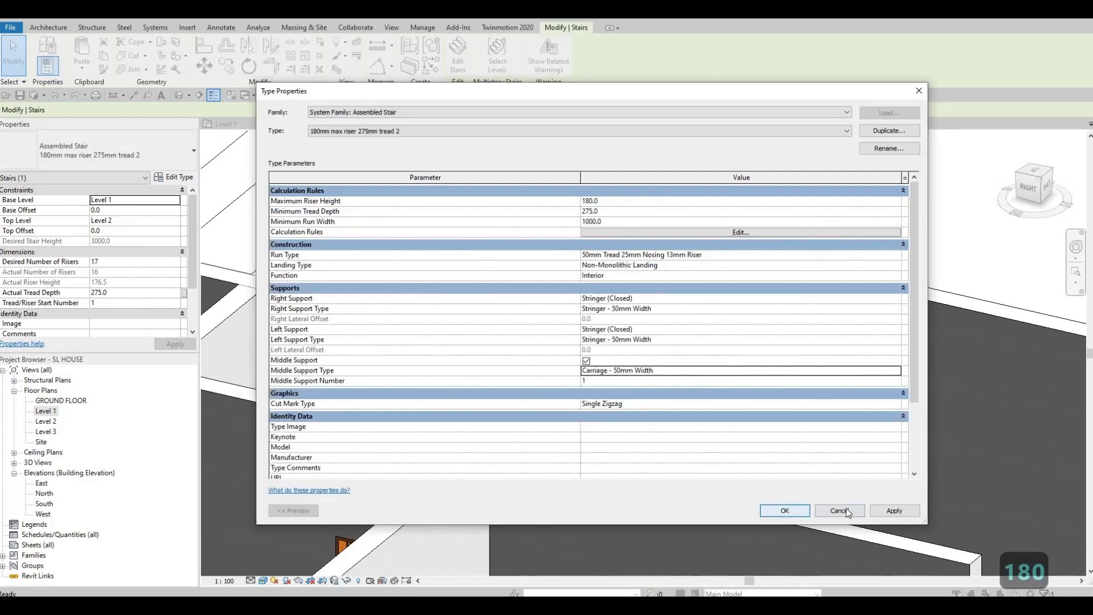
left_click(784, 511)
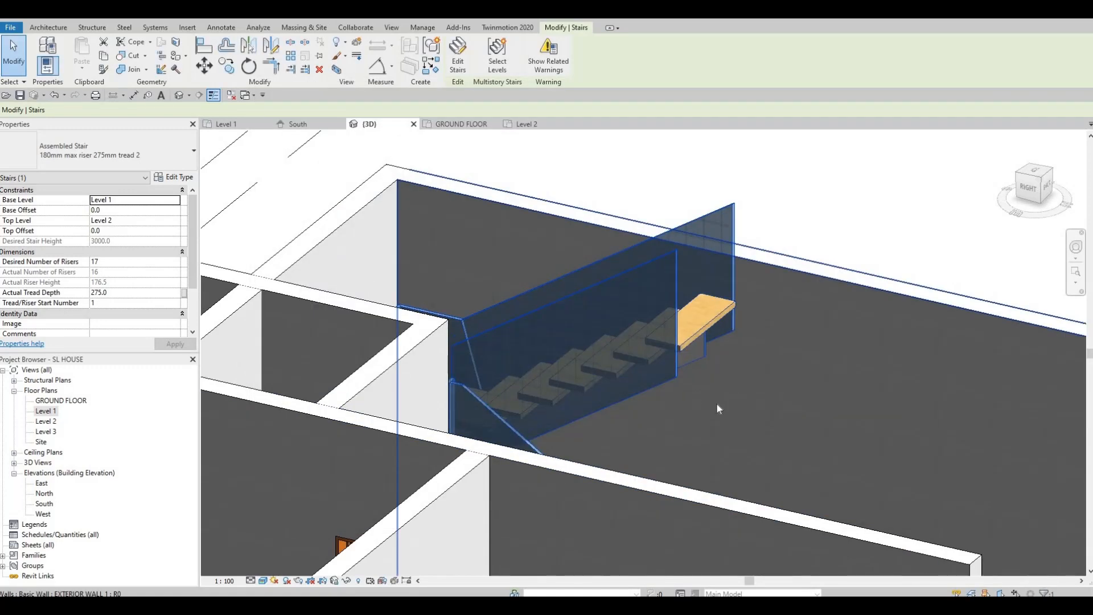
- Inspect the stair in 3D and review the tread and riser settings of its run type 50mm Tread 25mm Nosing 13mm Riser
key("Escape")
middle_click_drag(608, 329, 540, 497, "shift")
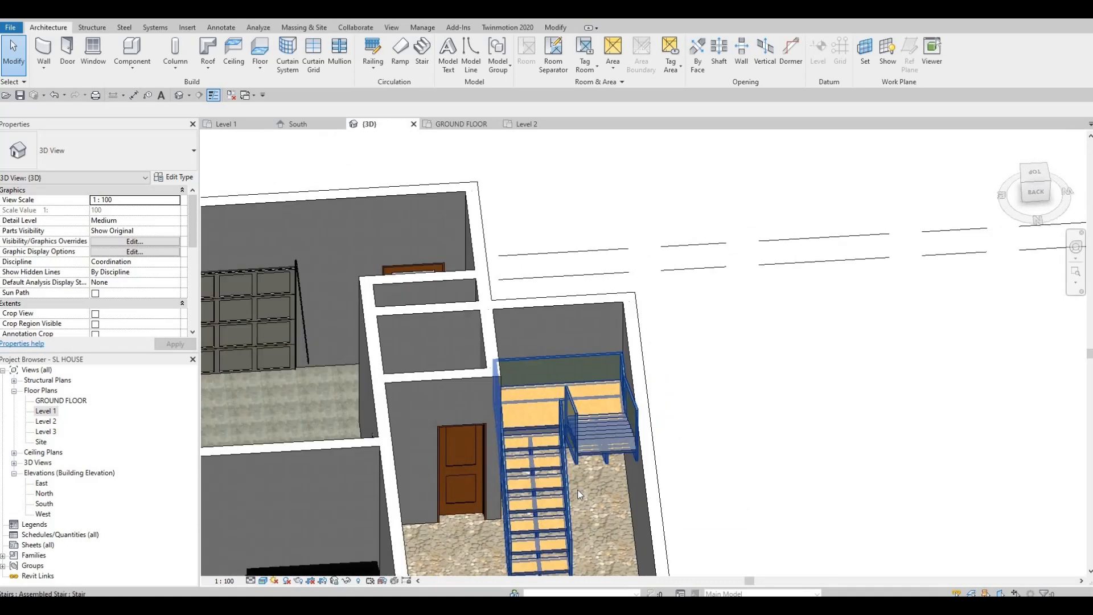
scroll(604, 501, "up", 2)
middle_click_drag(634, 393, 651, 381, "shift")
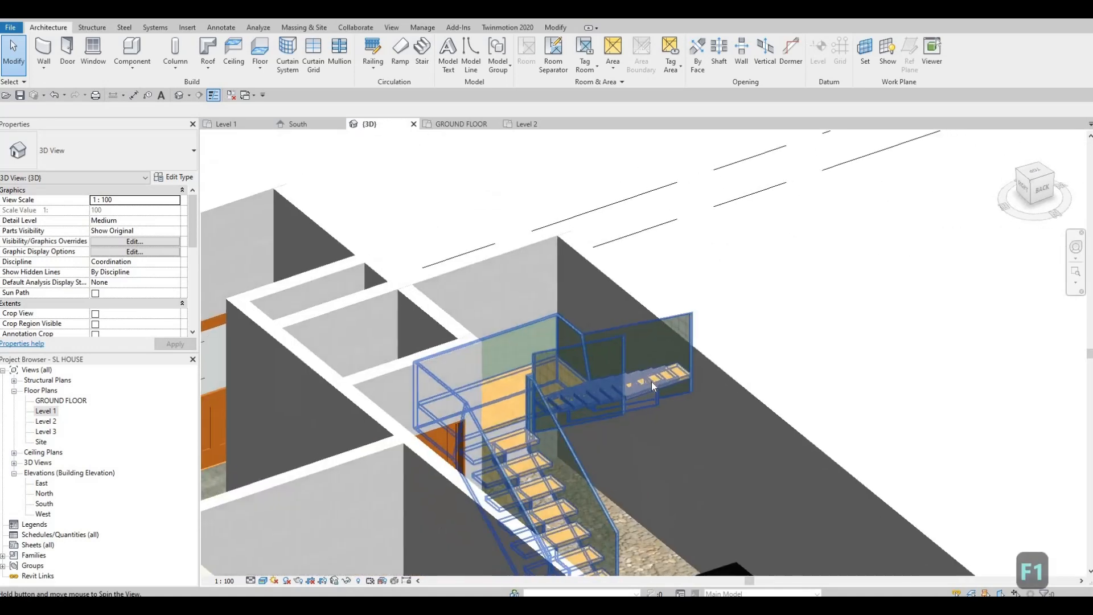
scroll(651, 381, "up", 2)
left_click(651, 381)
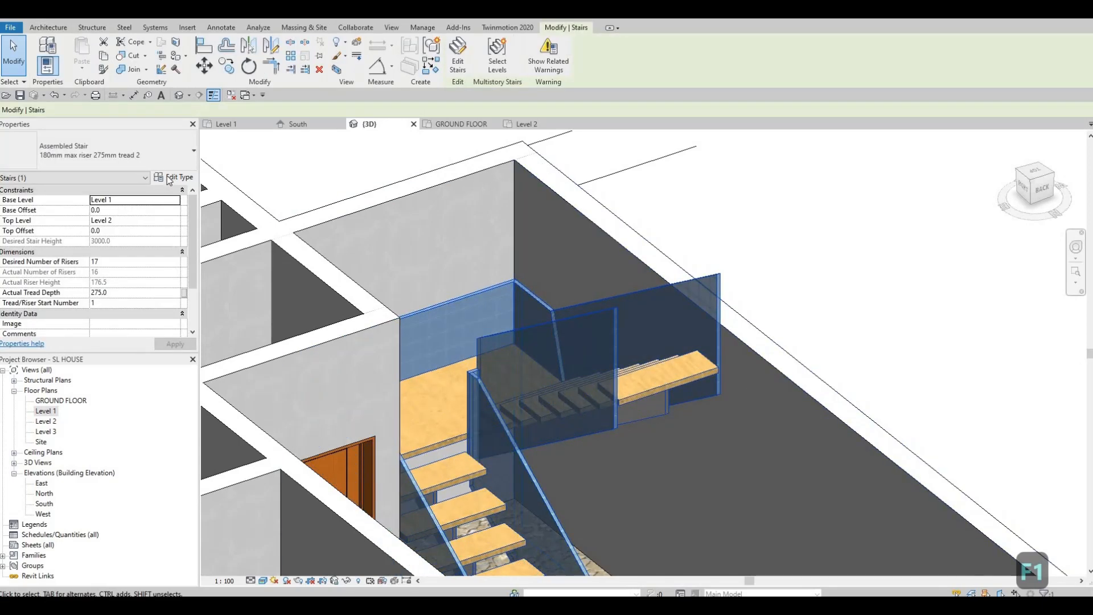
left_click(173, 177)
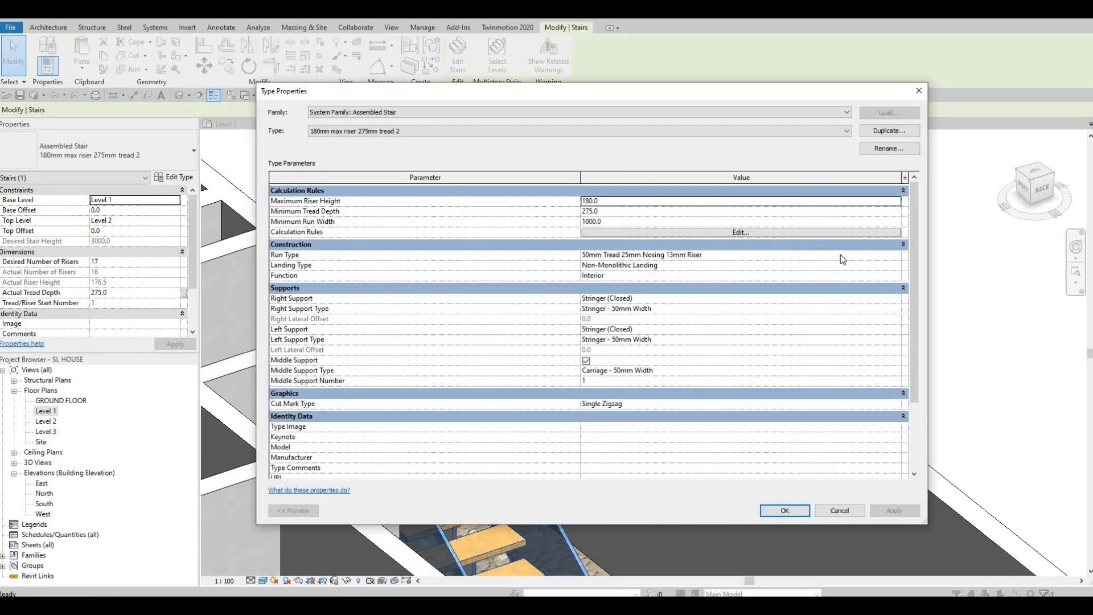
left_click(888, 254)
left_click(897, 255)
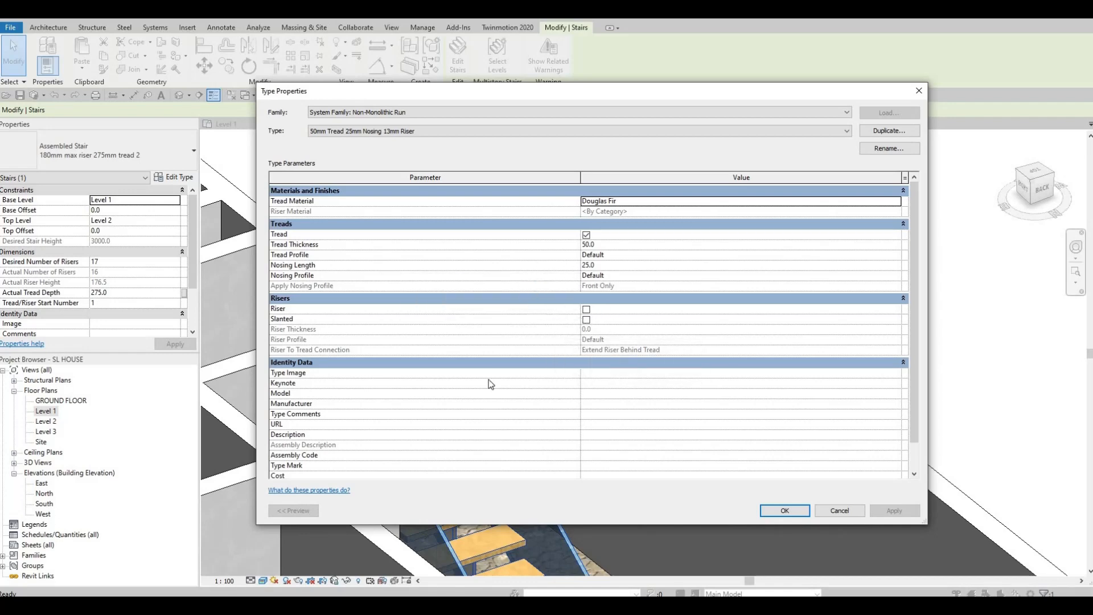
scroll(752, 174, "down", 1)
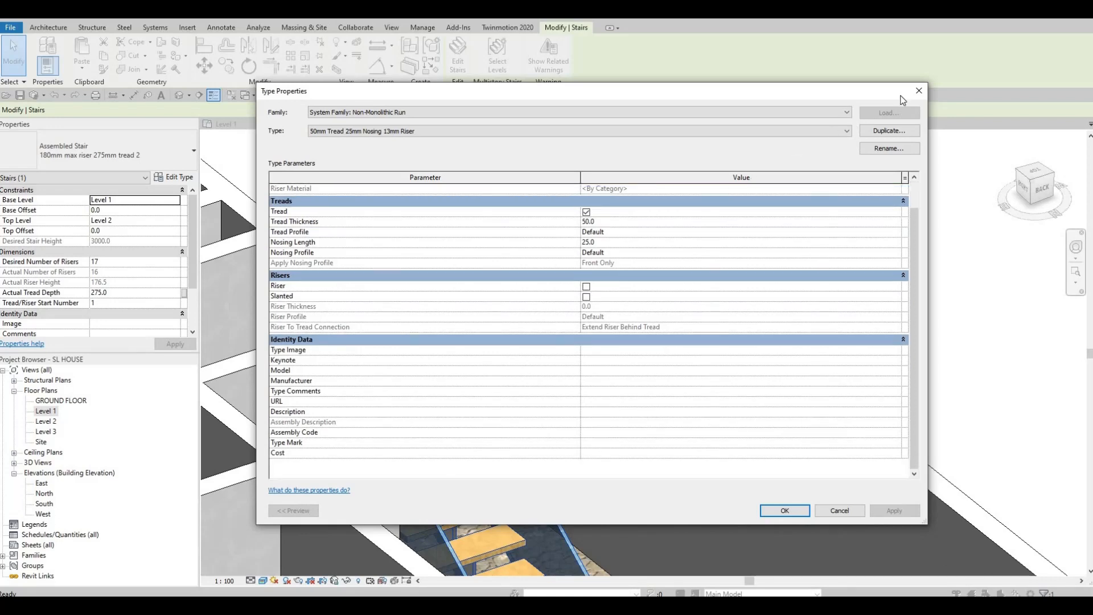
left_click(918, 90)
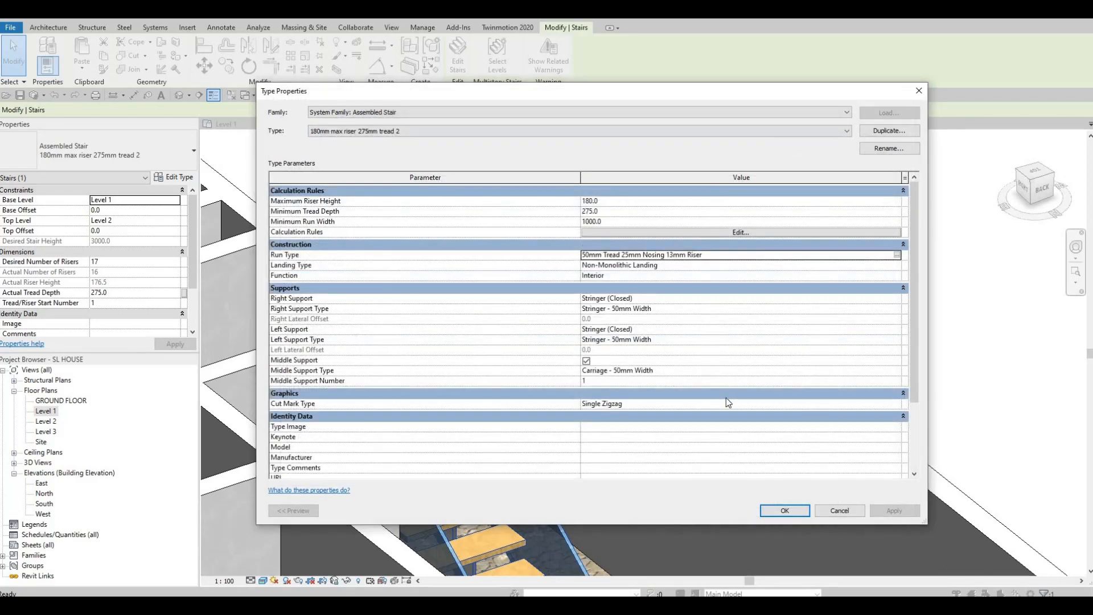
- Set the middle carriage's Structural Depth On Landing to 600 and close the stair's type properties
left_click(664, 371)
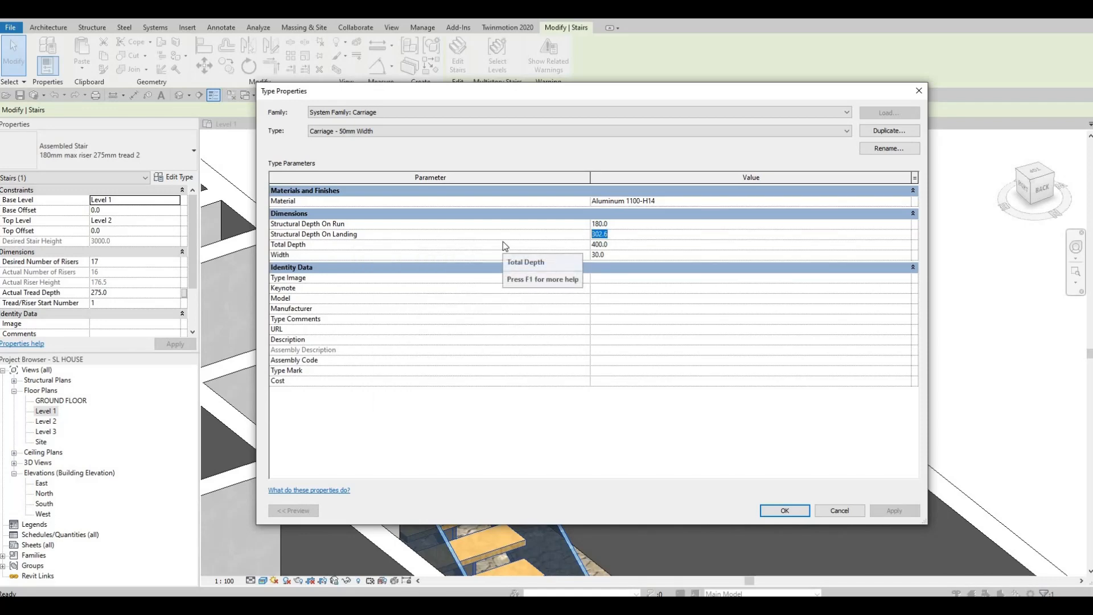
type("600")
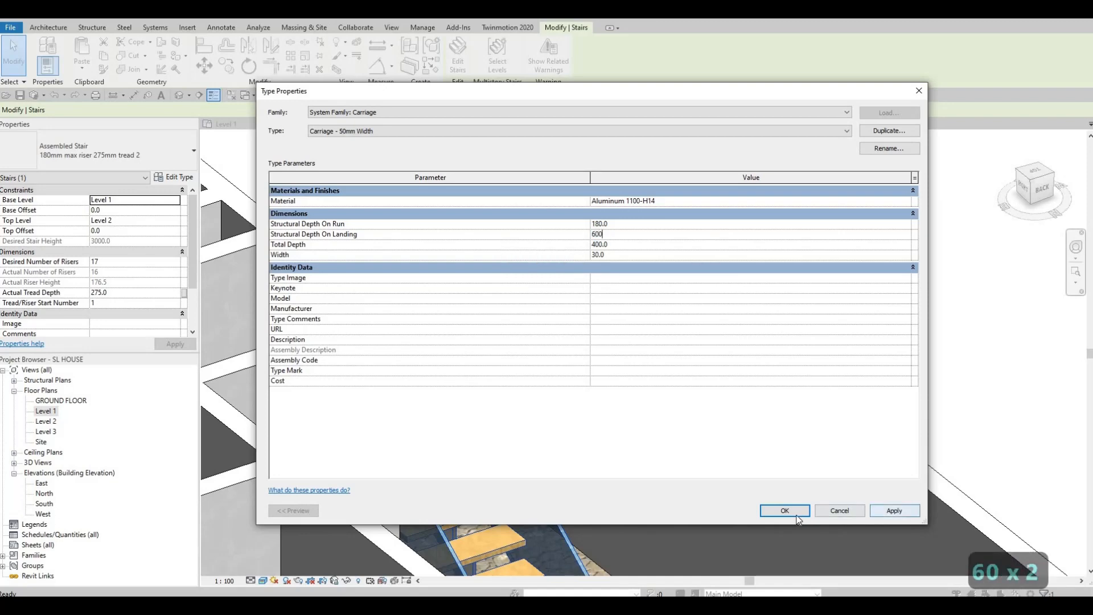
left_click(825, 511)
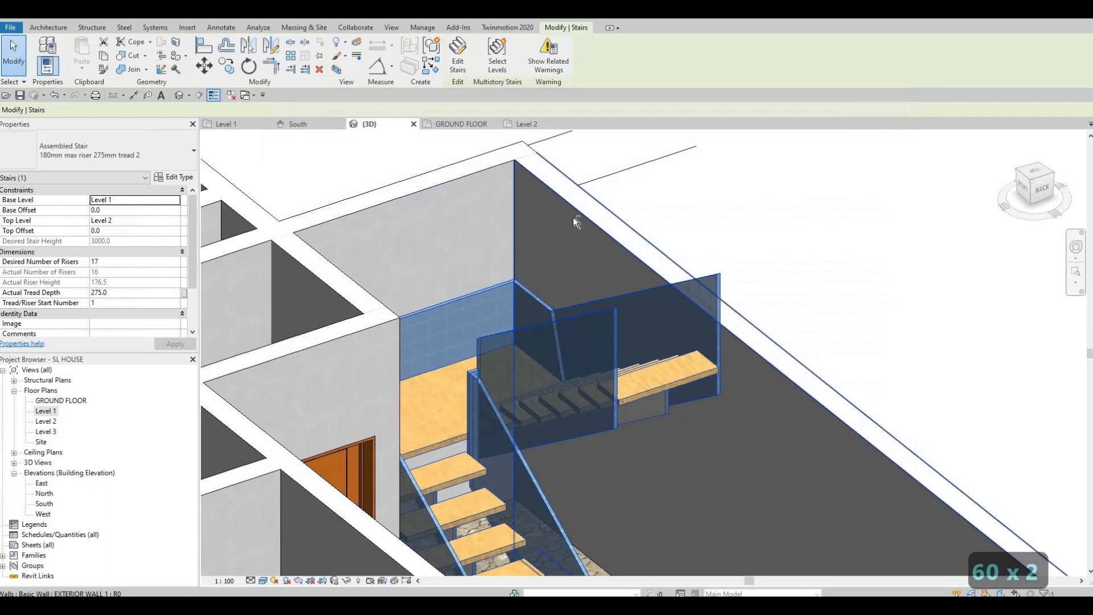
- Examine the stair's treads, glass stringers and middle carriage from several sides in the 3D view
middle_click_drag(535, 240, 546, 210, "shift")
key("Escape")
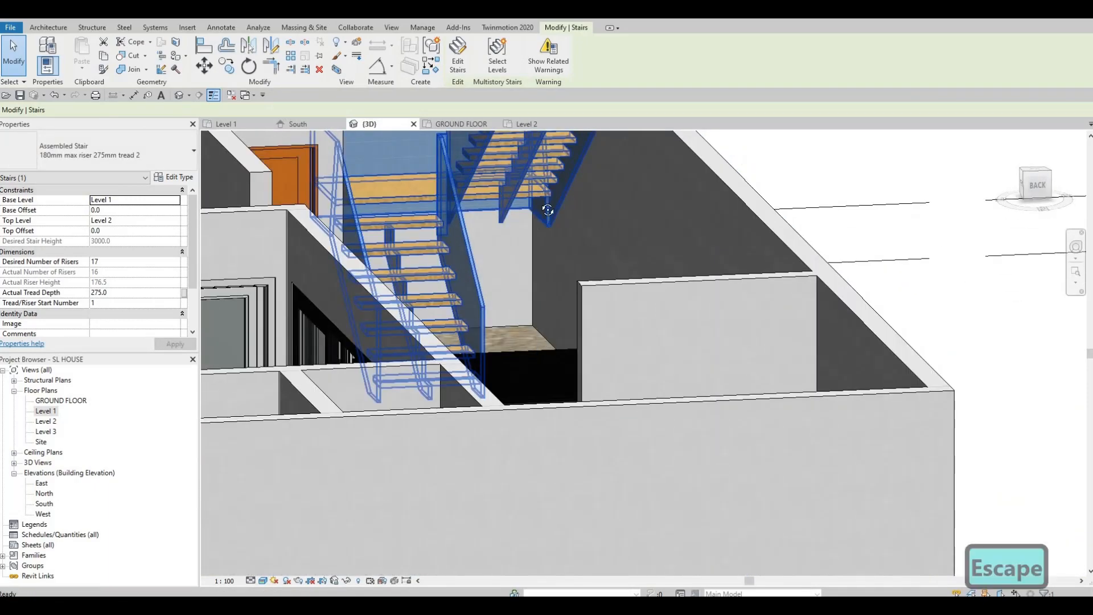
scroll(530, 209, "up", 3)
mouse_move(540, 247)
middle_mouse_down("shift")
mouse_move(573, 215)
mouse_move(556, 227)
mouse_move(547, 264)
mouse_move(465, 312)
mouse_move(524, 285)
middle_mouse_up("shift")
key("Escape")
scroll(428, 206, "down", 2)
middle_click_drag(429, 206, 440, 288, "shift")
scroll(429, 205, "up", 3)
scroll(429, 205, "down", 2)
scroll(441, 290, "down", 1)
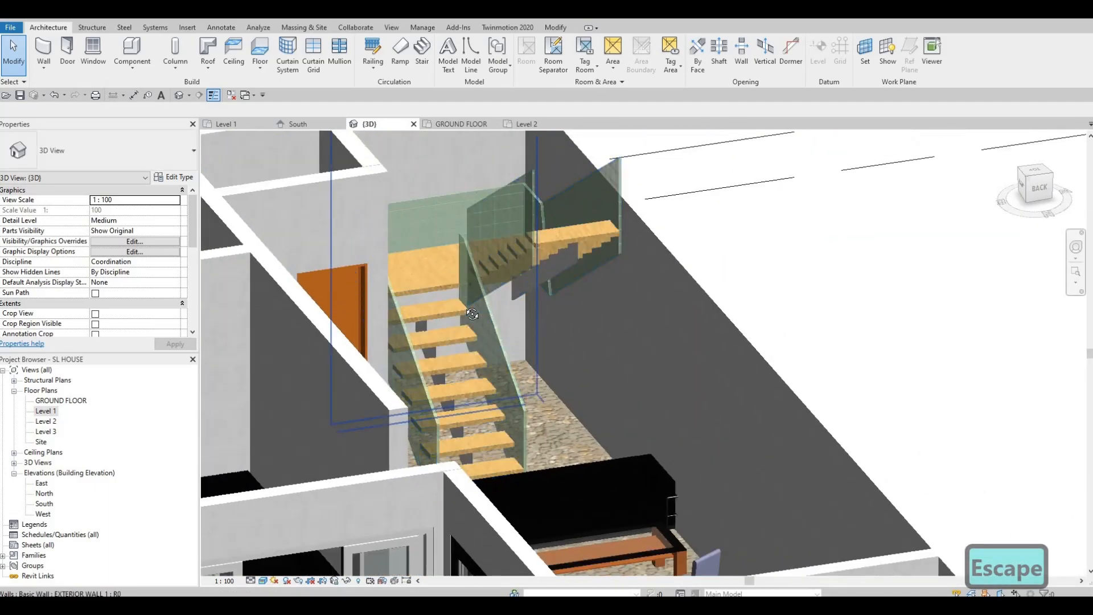
middle_click_drag(464, 328, 245, 418, "shift")
scroll(432, 346, "up", 2)
scroll(458, 295, "down", 2)
- On the Level 1 floor plan, start a new wall with the Curtain Wall type
left_click(43, 404)
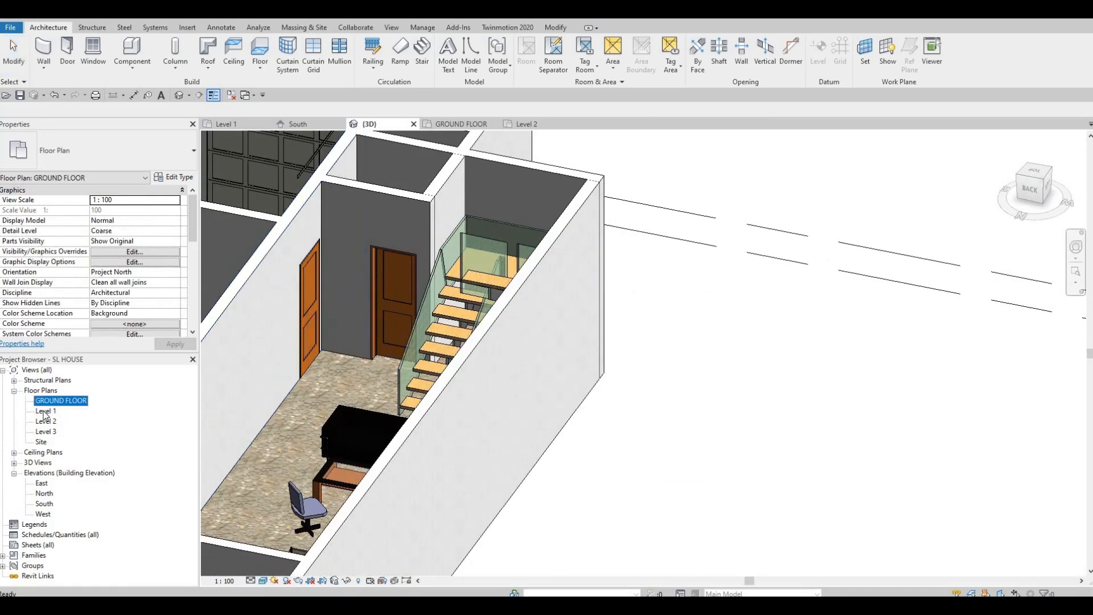
scroll(512, 381, "down", 1)
middle_click_drag(512, 382, 518, 174)
scroll(518, 174, "down", 5)
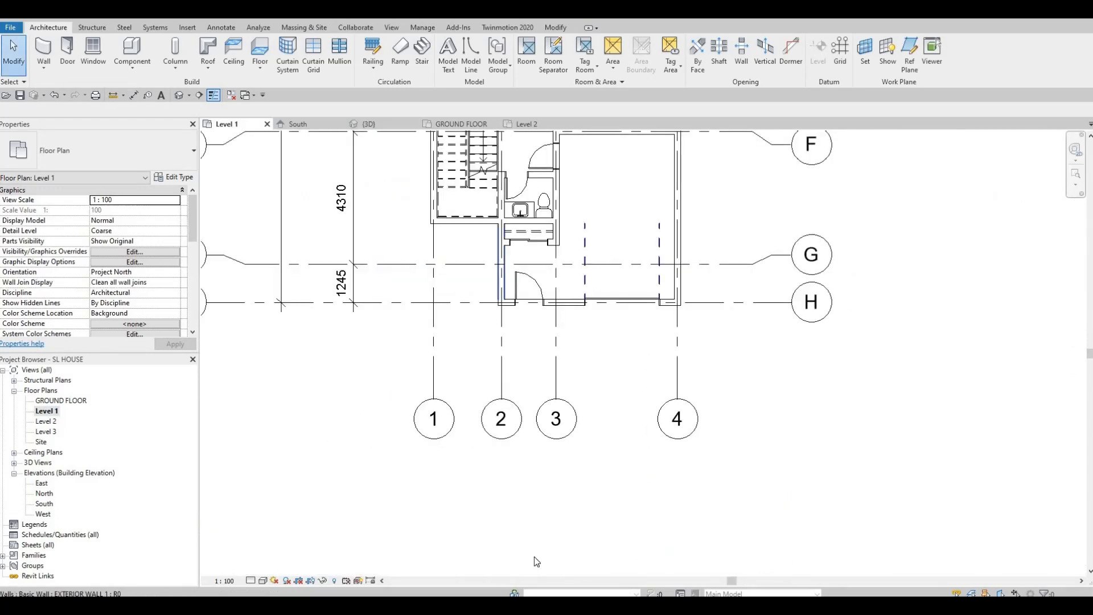
scroll(519, 272, "up", 3)
middle_click_drag(490, 218, 526, 461)
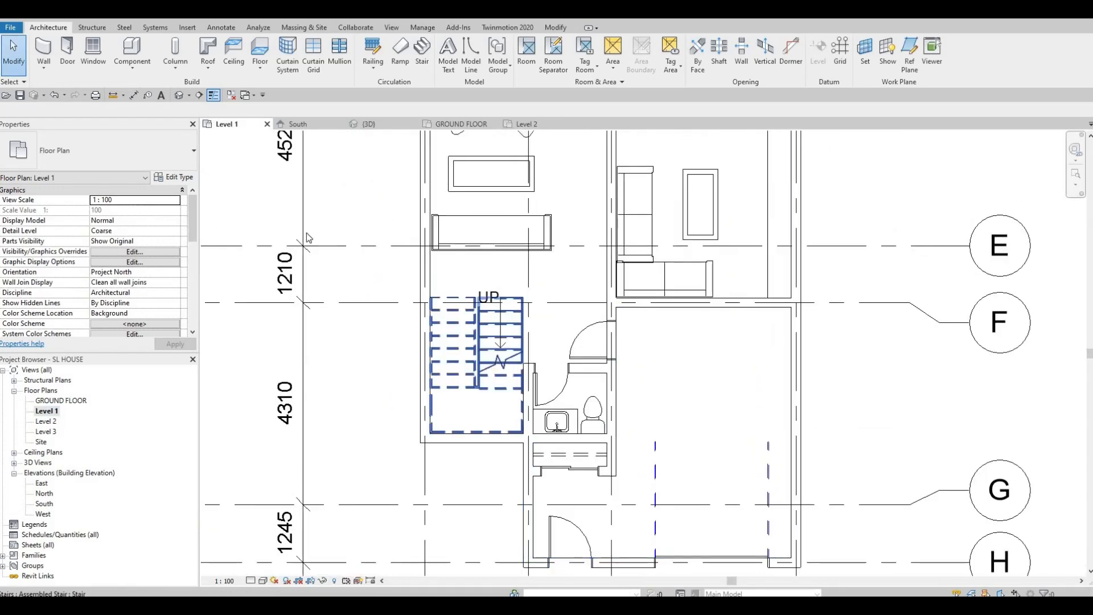
left_click(43, 51)
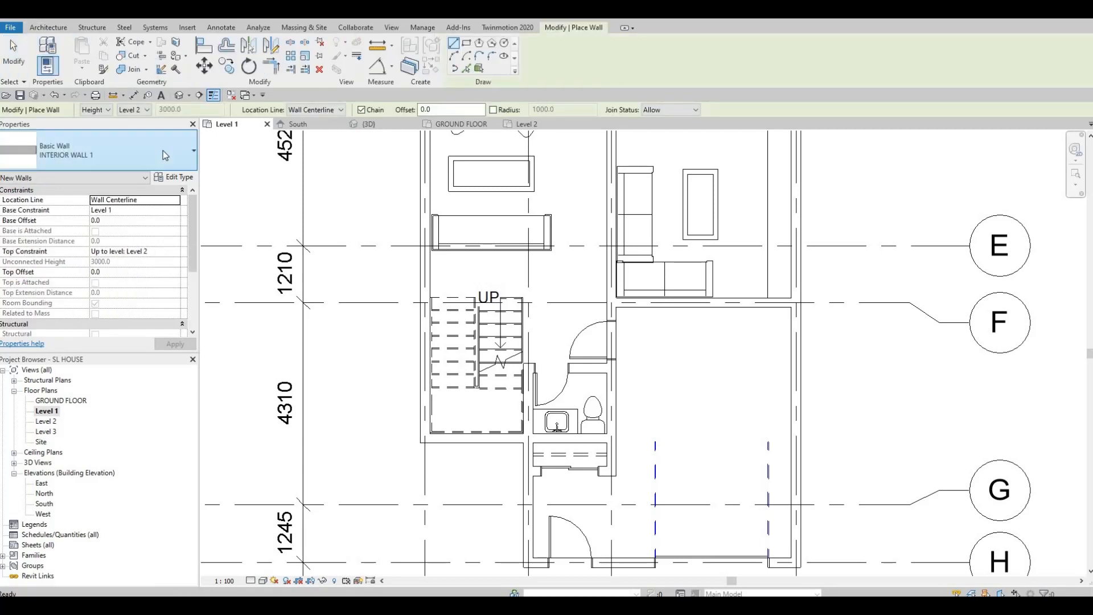
left_click(163, 150)
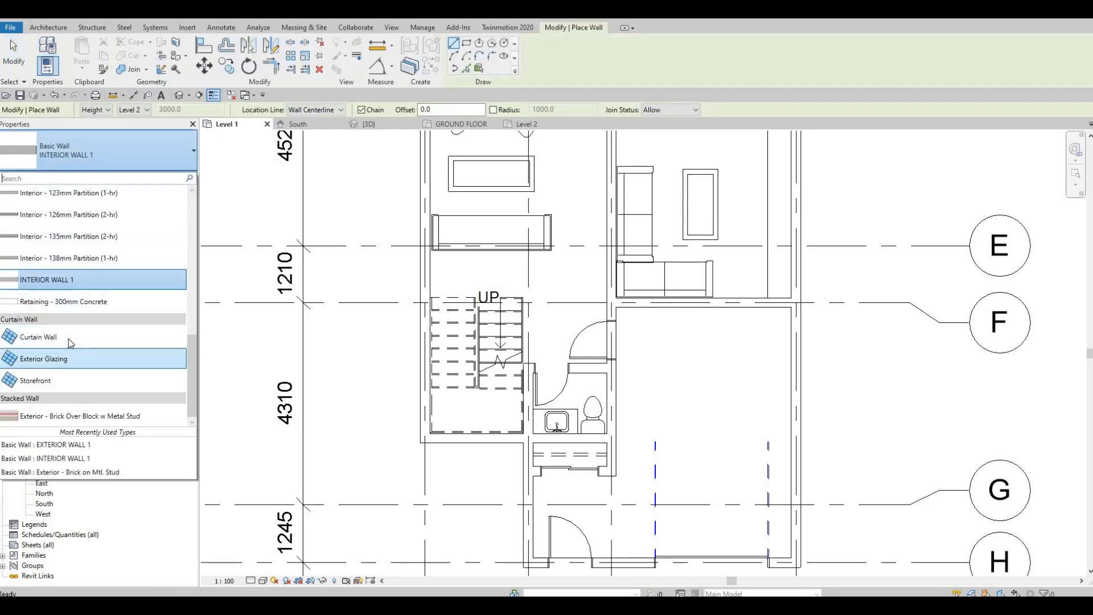
left_click(40, 337)
- Draw the curtain wall inside the exterior side wall beside the stair, from 600 above grid F down to the wall near the landing corner
middle_click_drag(415, 250, 395, 191)
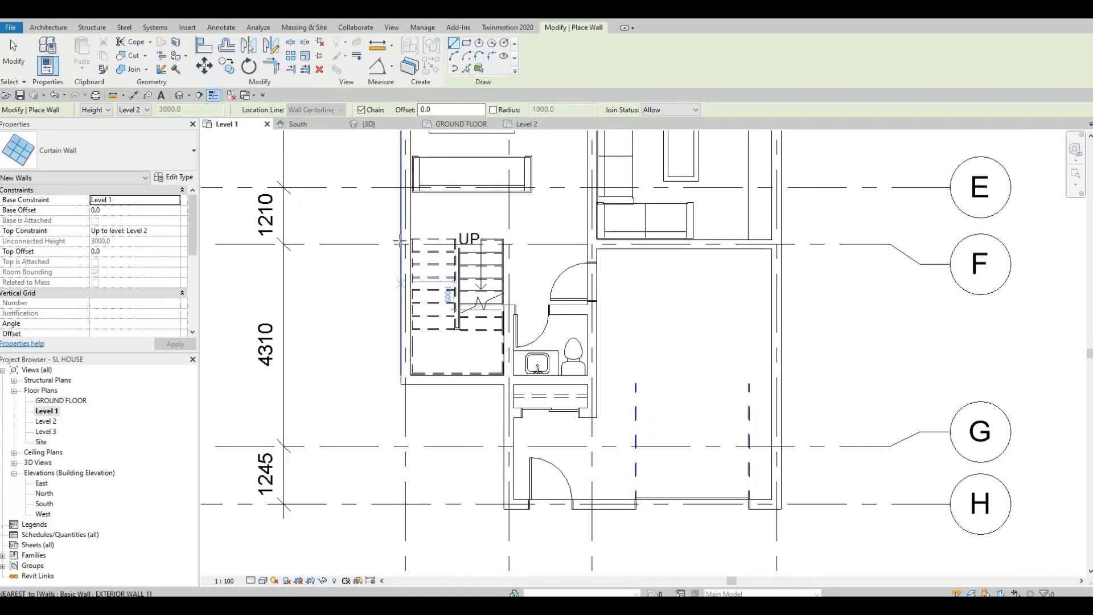
scroll(404, 212, "up", 1)
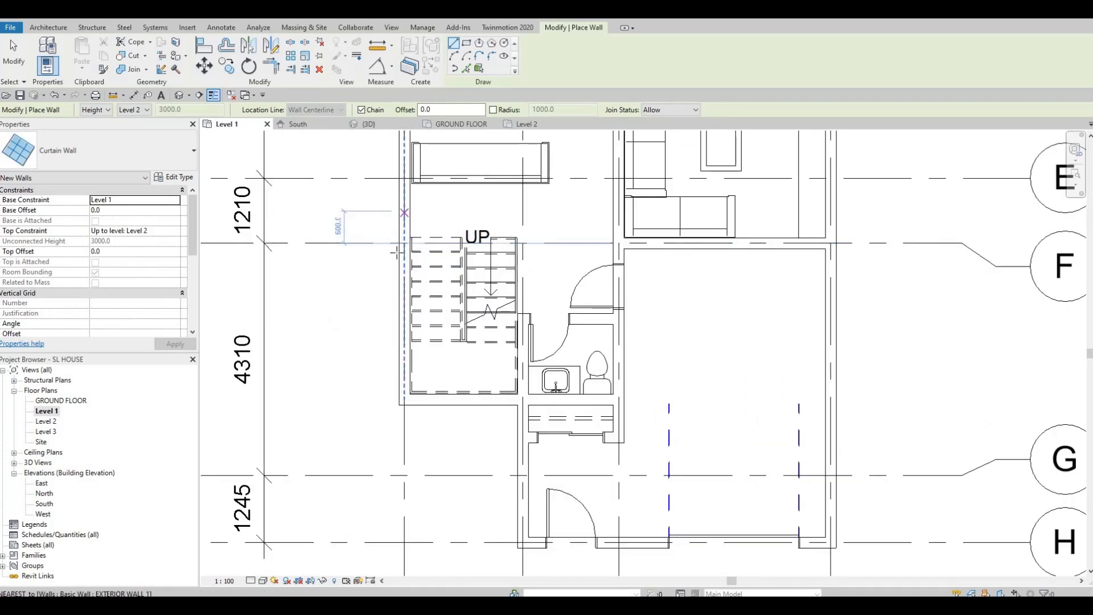
left_click(404, 213)
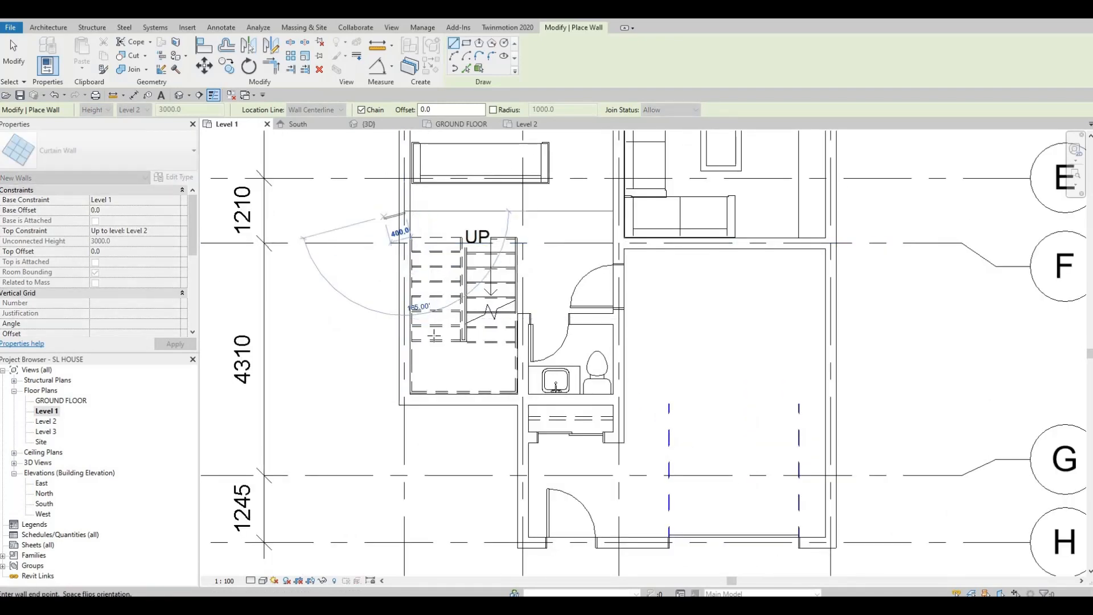
scroll(410, 358, "up", 6)
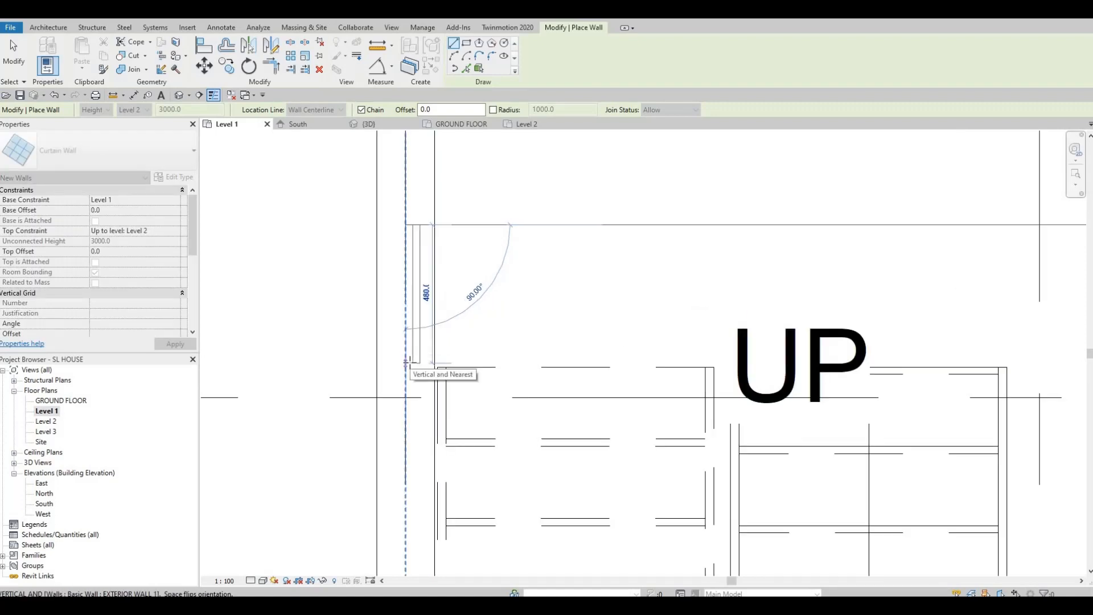
key("space")
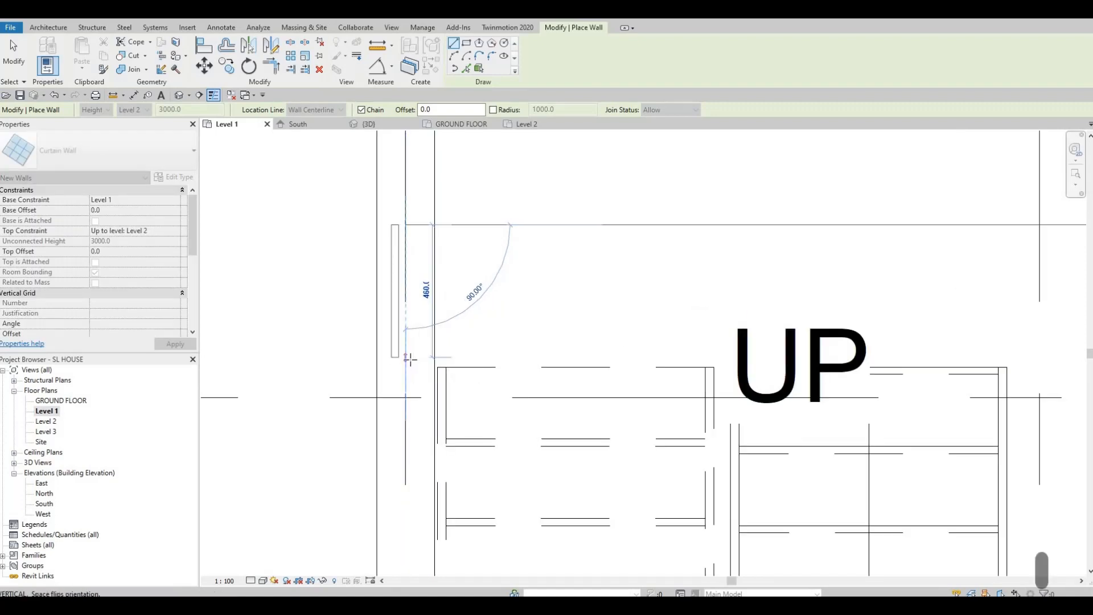
key("space")
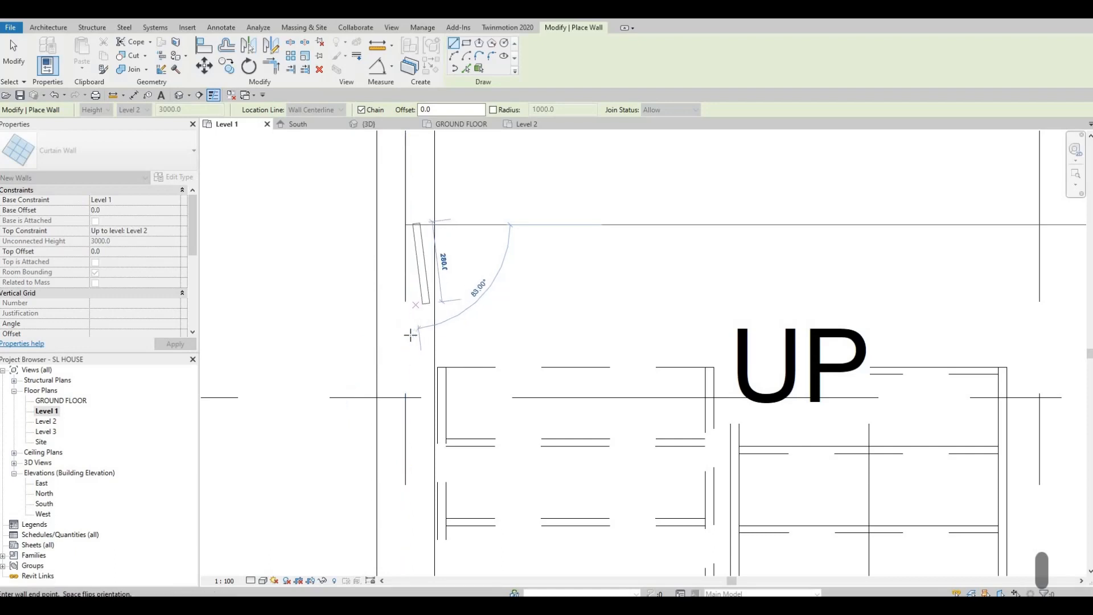
scroll(433, 333, "down", 4)
middle_click_drag(476, 232, 481, 137)
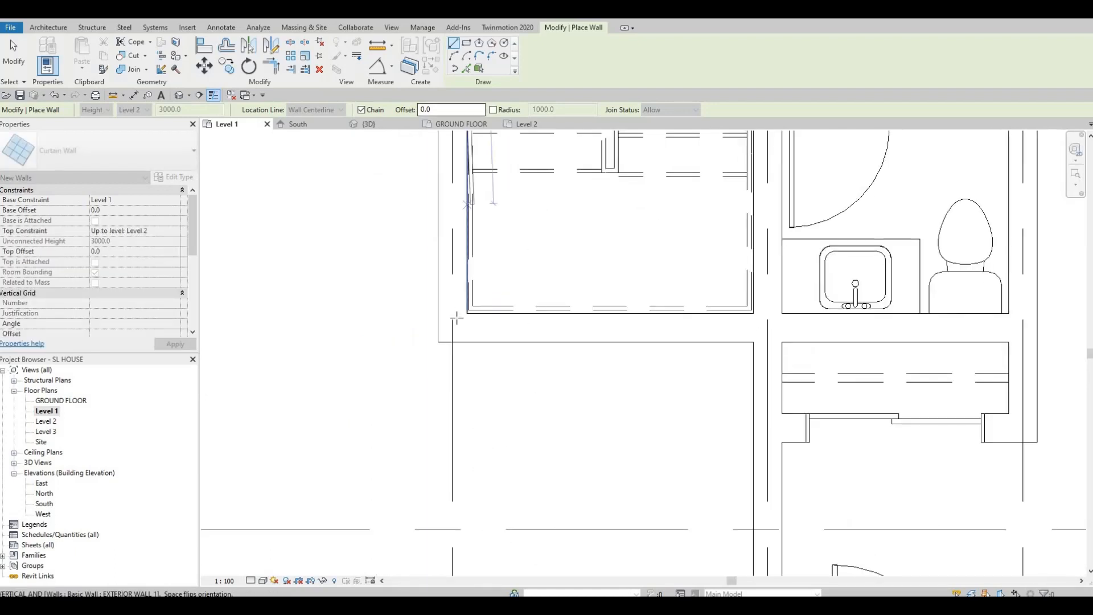
scroll(454, 321, "up", 1)
left_click(568, 329)
key("Escape")
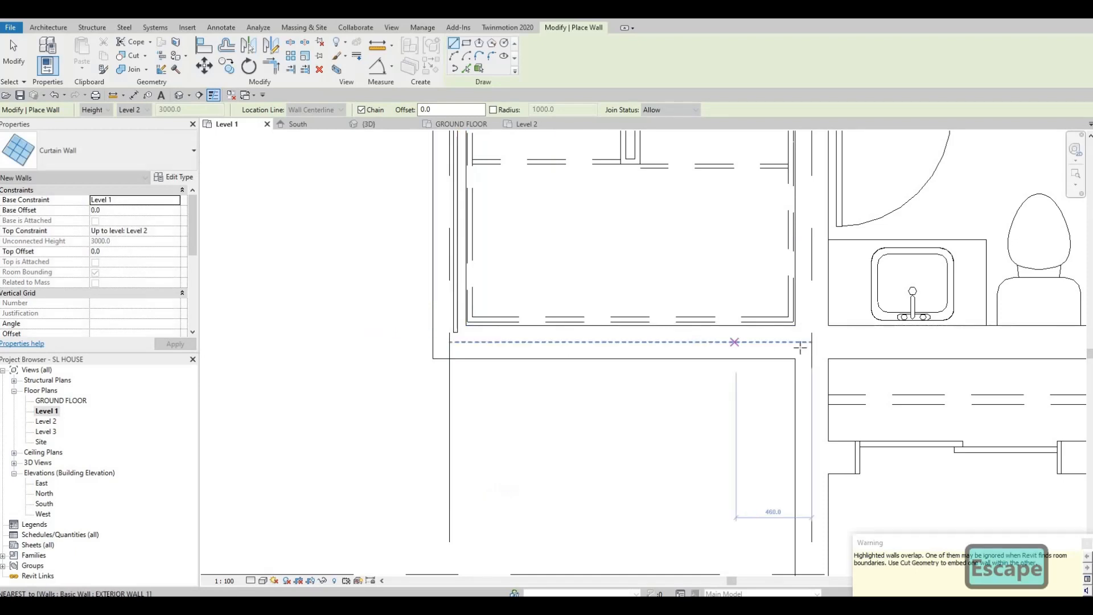
- Draw a second curtain wall about 2080 mm long inside the front exterior wall behind the stair landing and finish placing walls
left_click(795, 342)
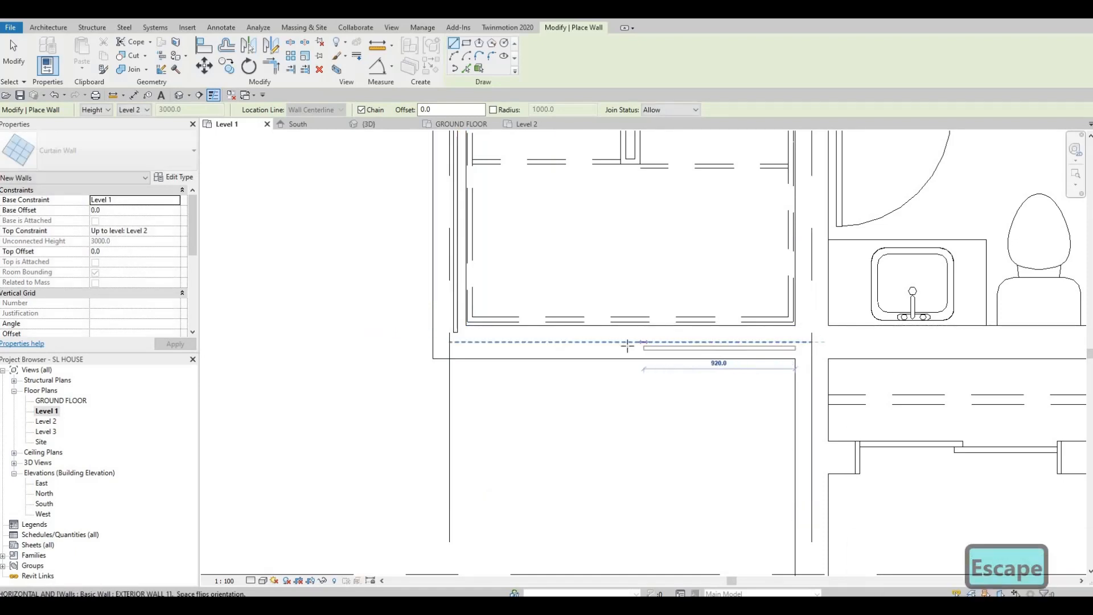
scroll(450, 345, "up", 2)
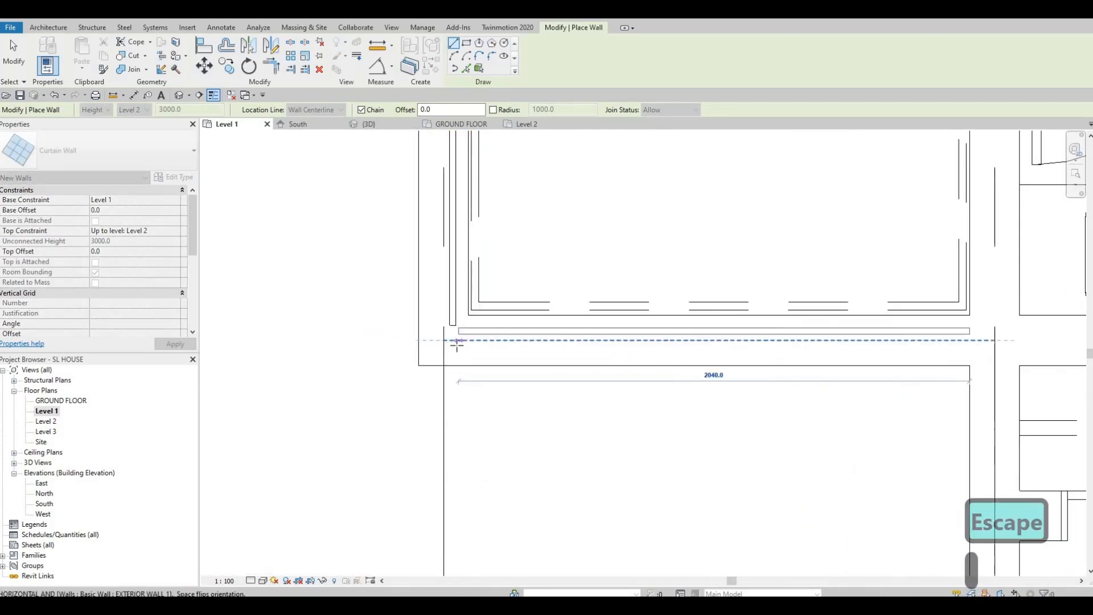
left_click(451, 328)
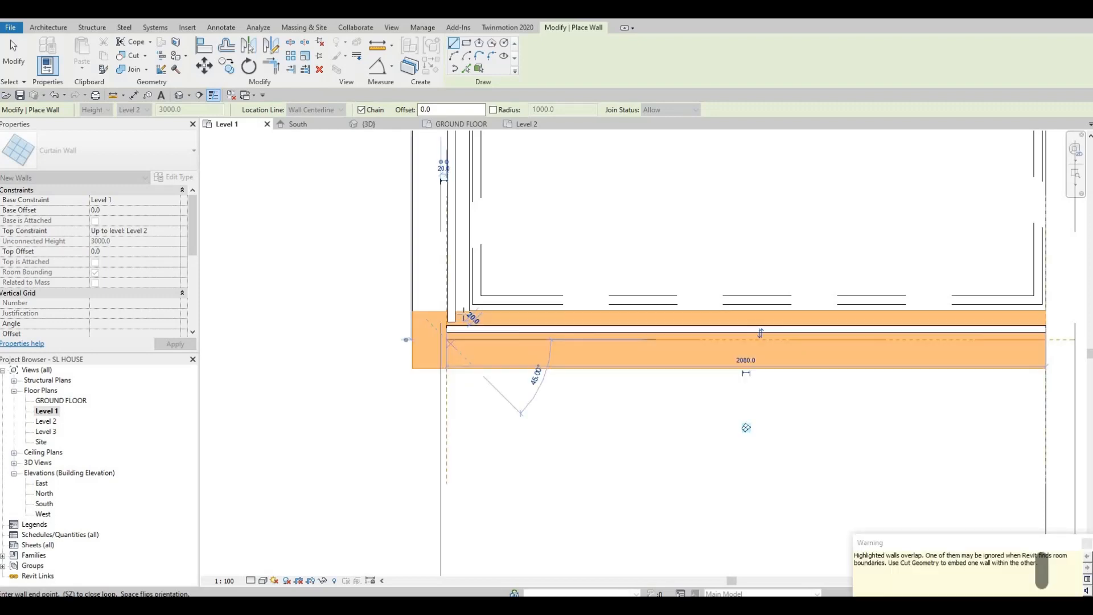
scroll(492, 321, "down", 3)
key("Escape")
key("Escape")
key("Escape")
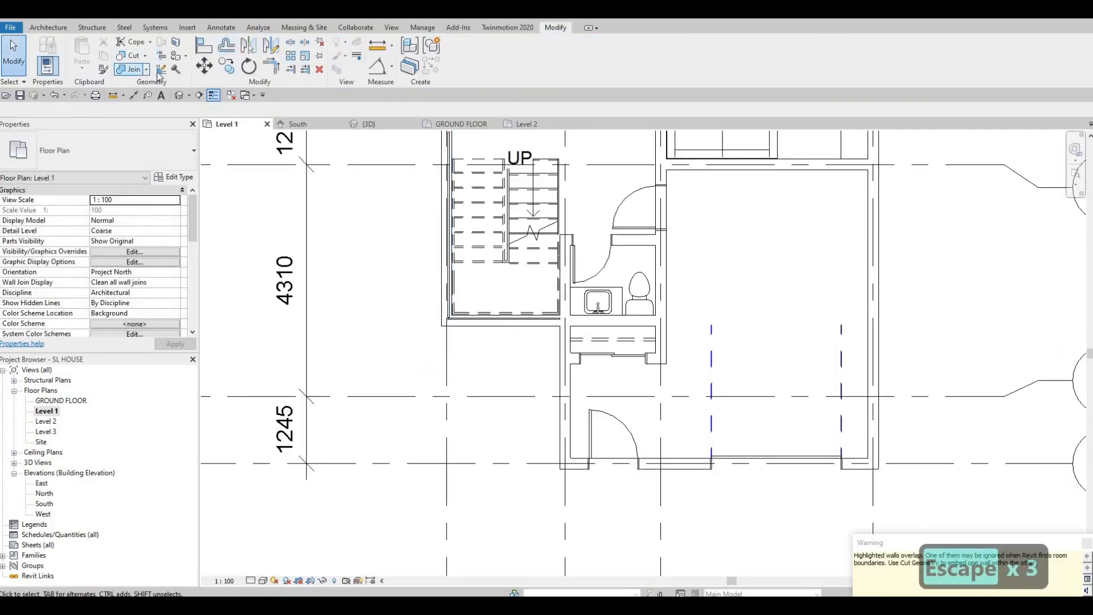
- Use Cut Geometry to embed both curtain walls in the exterior walls around the stair
left_click(477, 317)
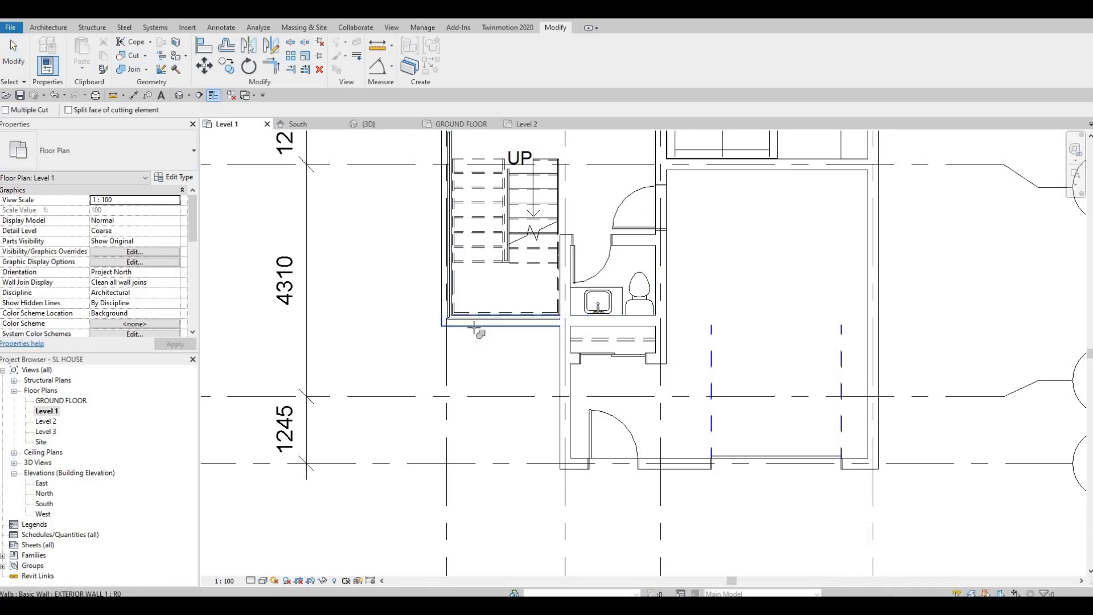
scroll(444, 304, "up", 2)
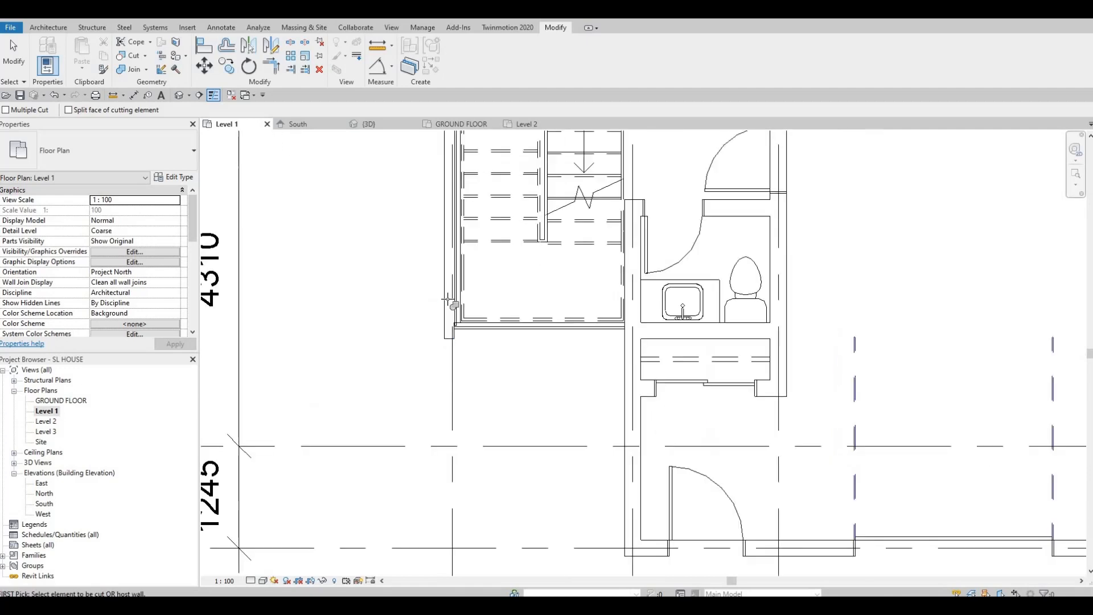
left_click(456, 296)
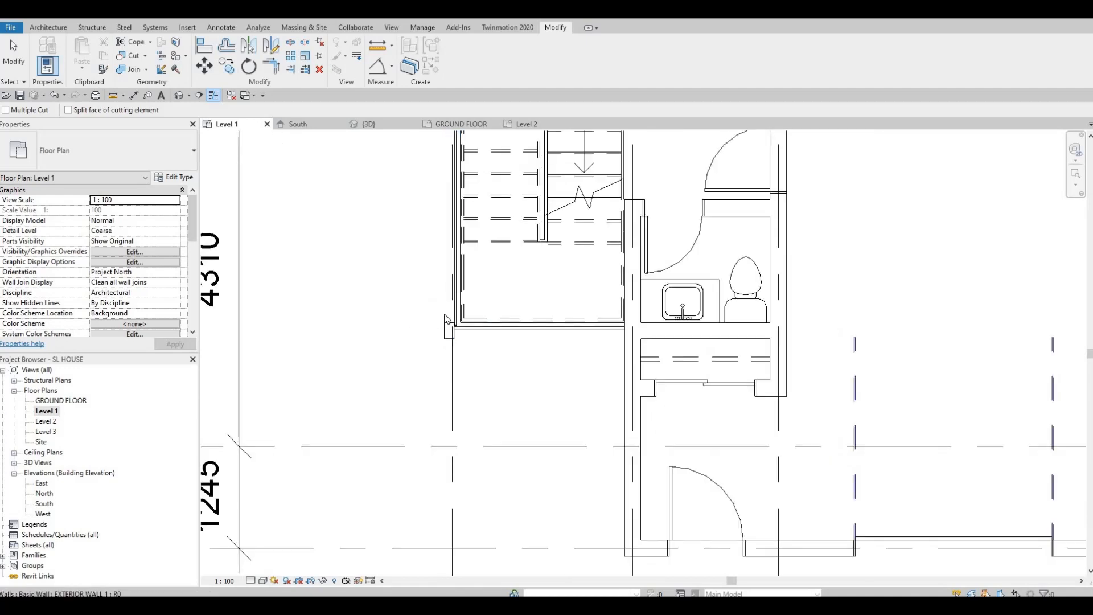
scroll(446, 319, "up", 2)
key("Escape")
key("Escape")
key("Escape")
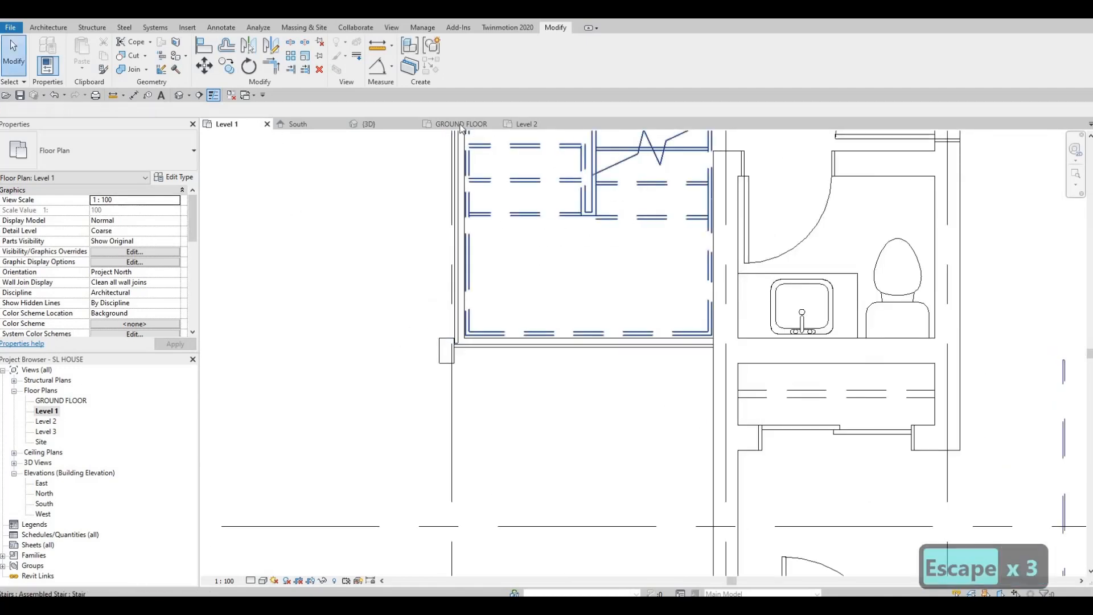
- In the 3D view, lower the front curtain wall's top to an offset of about -232 and the side one's to about -373
left_click(379, 124)
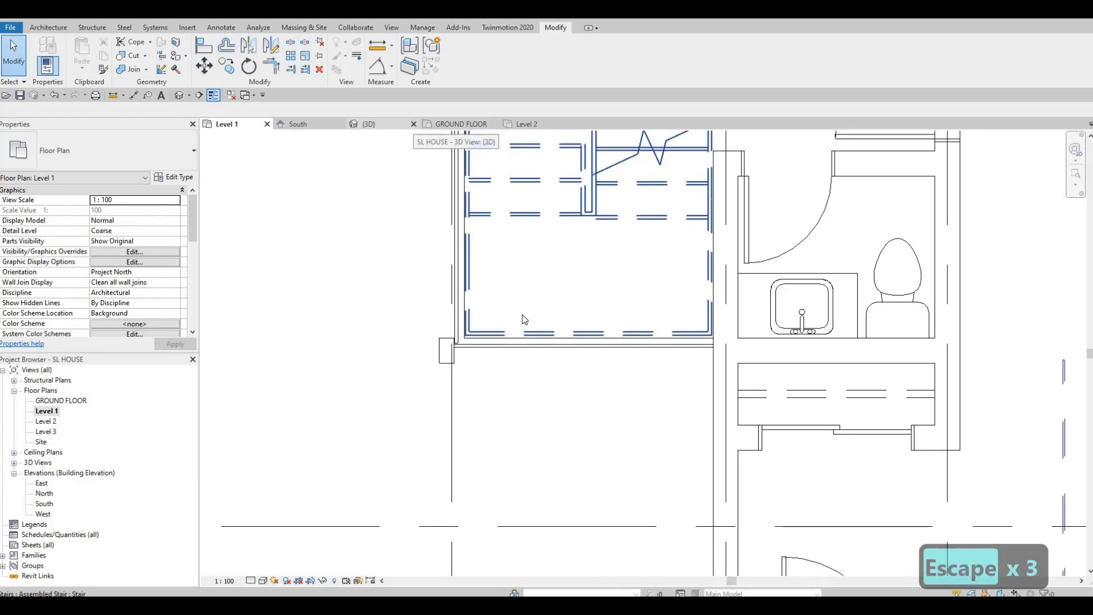
middle_click_drag(548, 289, 460, 285, "shift")
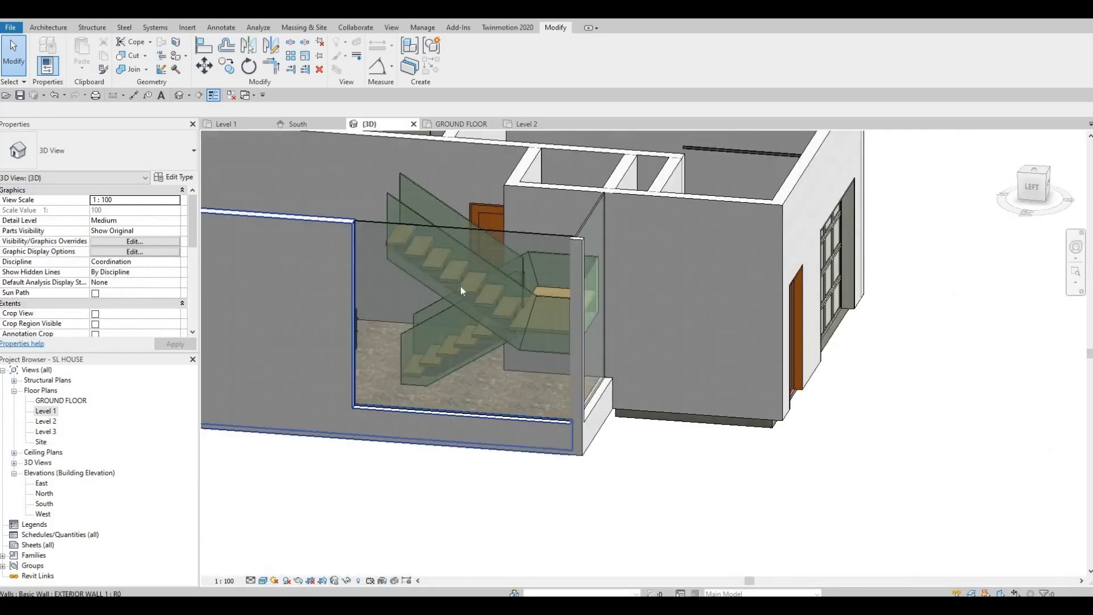
middle_click_drag(583, 239, 548, 241, "shift")
scroll(549, 242, "up", 2)
left_click(551, 241)
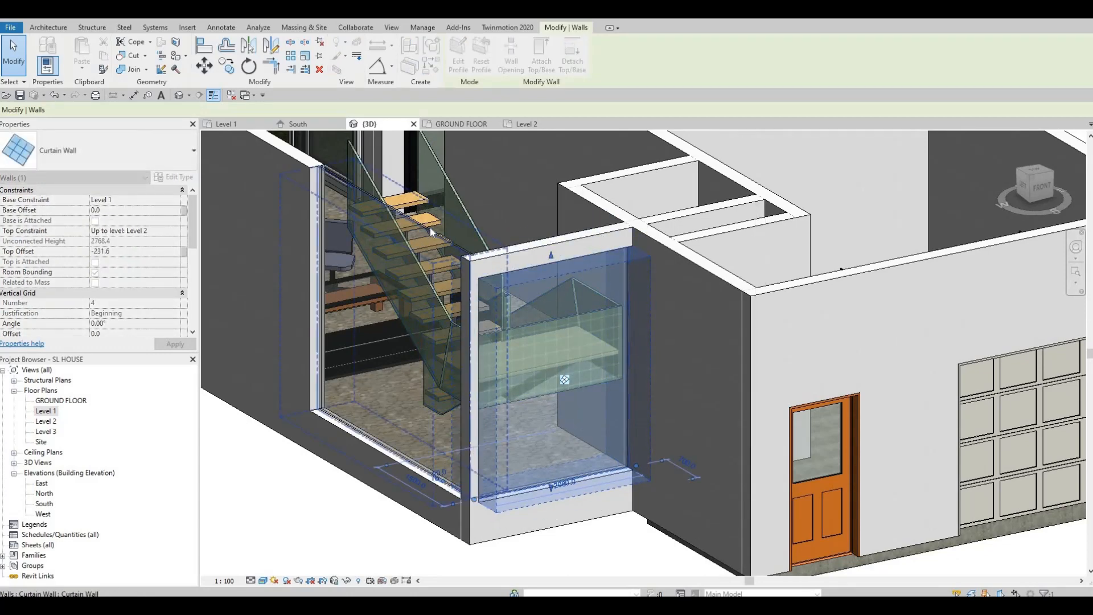
left_click(395, 215)
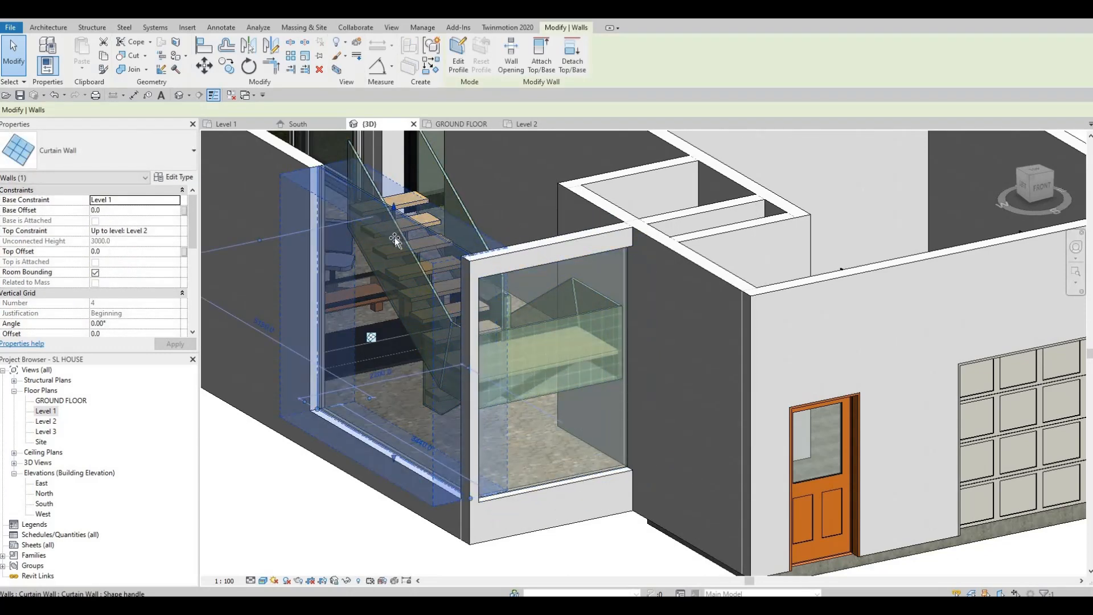
left_click_drag(395, 237, 395, 241)
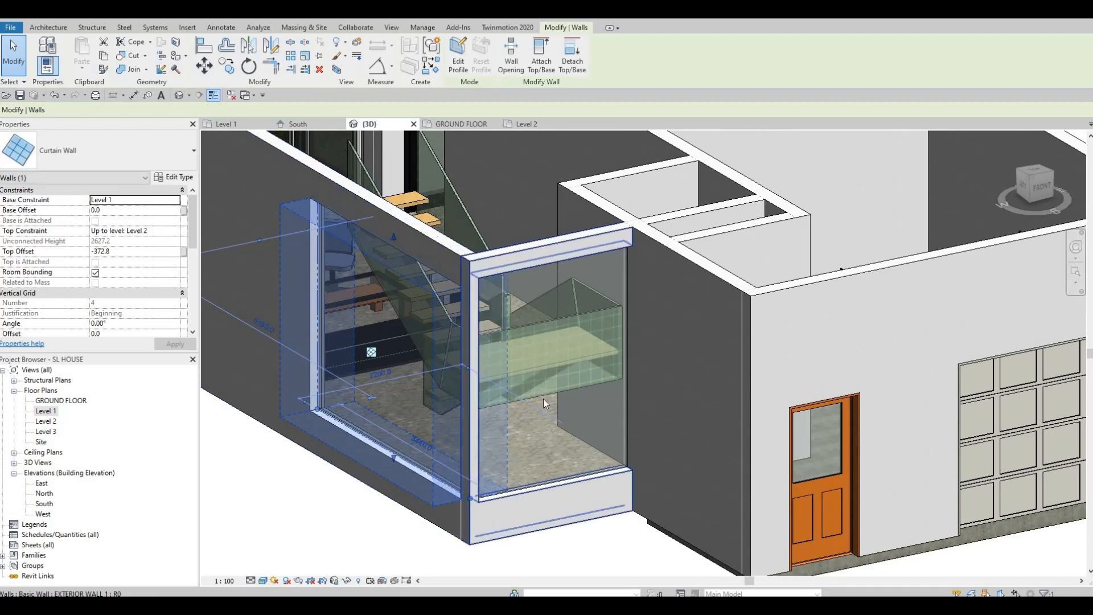
scroll(542, 398, "down", 3)
key("Escape")
key("Escape")
- Raise the base of the front curtain wall to a Base Offset of about 101
scroll(538, 383, "up", 6)
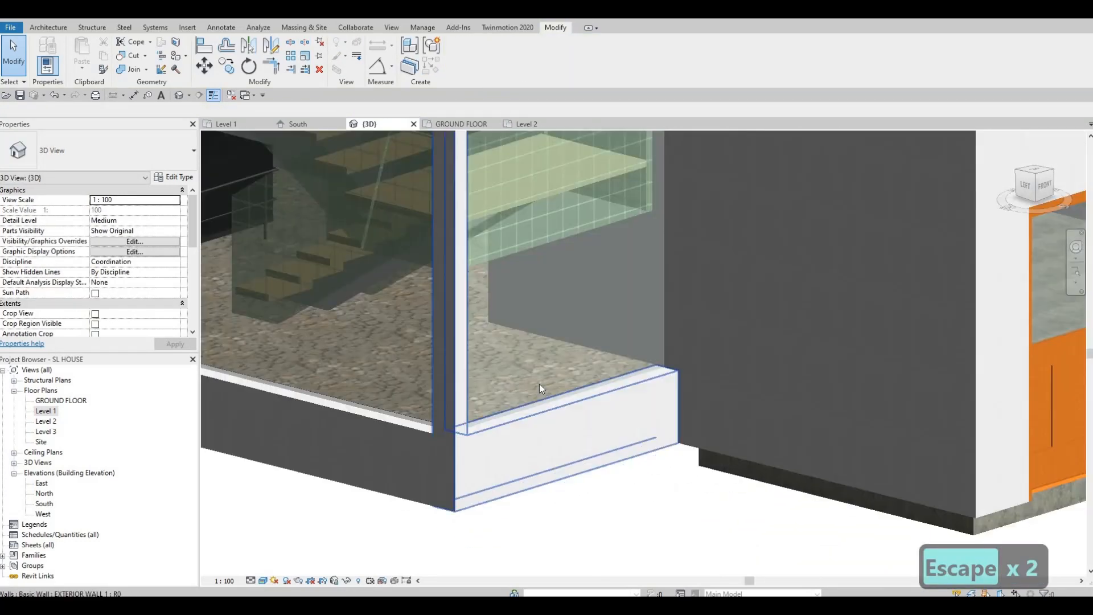
scroll(538, 384, "up", 2)
left_click(566, 387)
left_click_drag(567, 379, 567, 368)
scroll(631, 369, "down", 5)
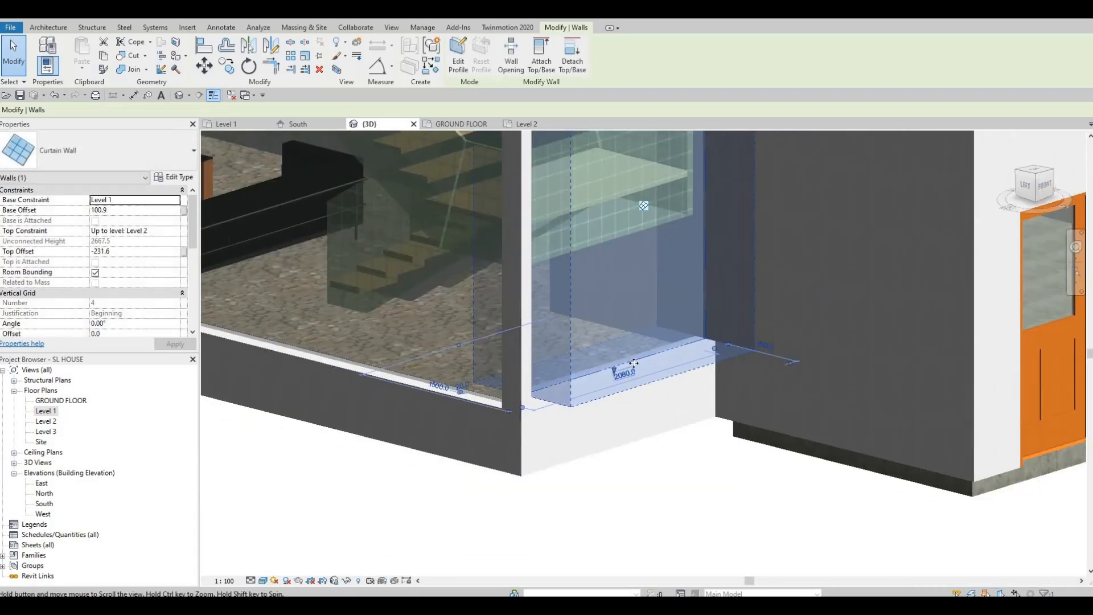
key("Escape")
key("Escape")
- Align the base of the side curtain wall with the base of the front curtain wall
key("a")
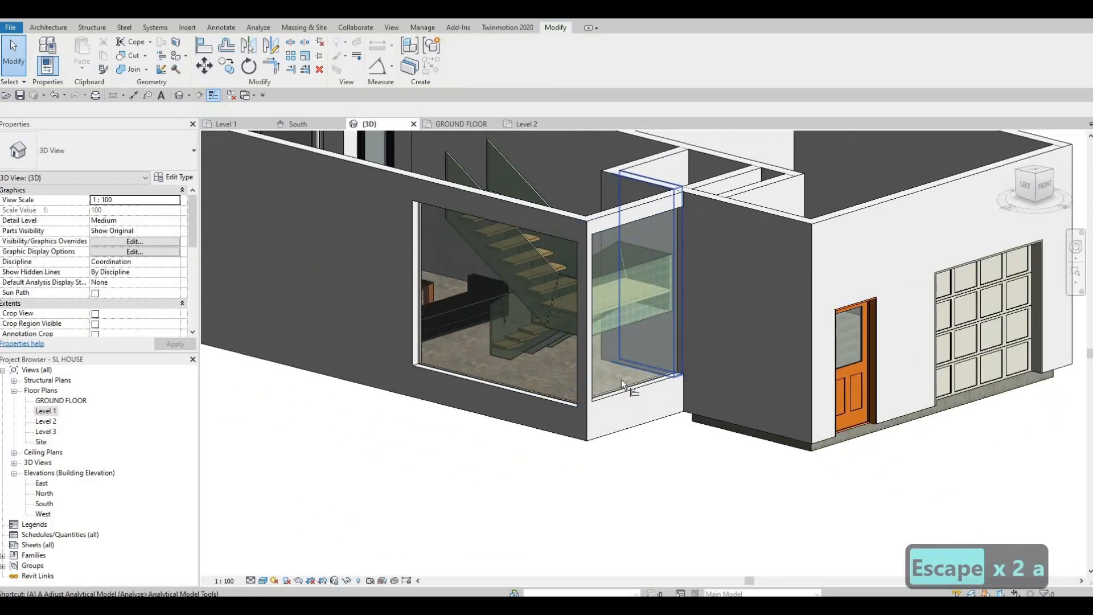
key("l")
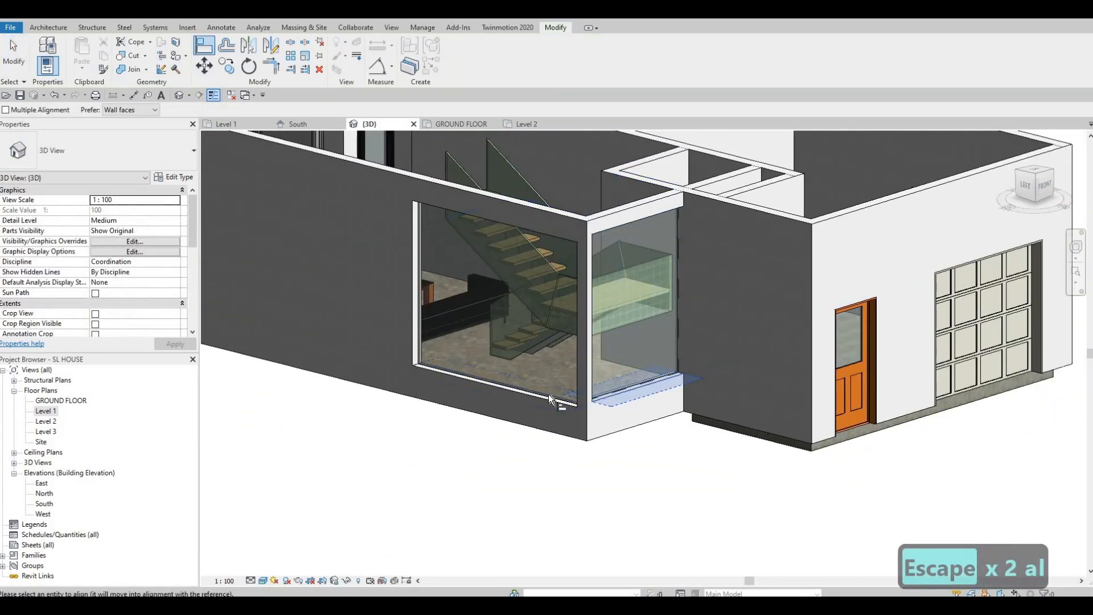
key("Escape")
key("Escape")
key("Escape")
scroll(512, 245, "up", 3)
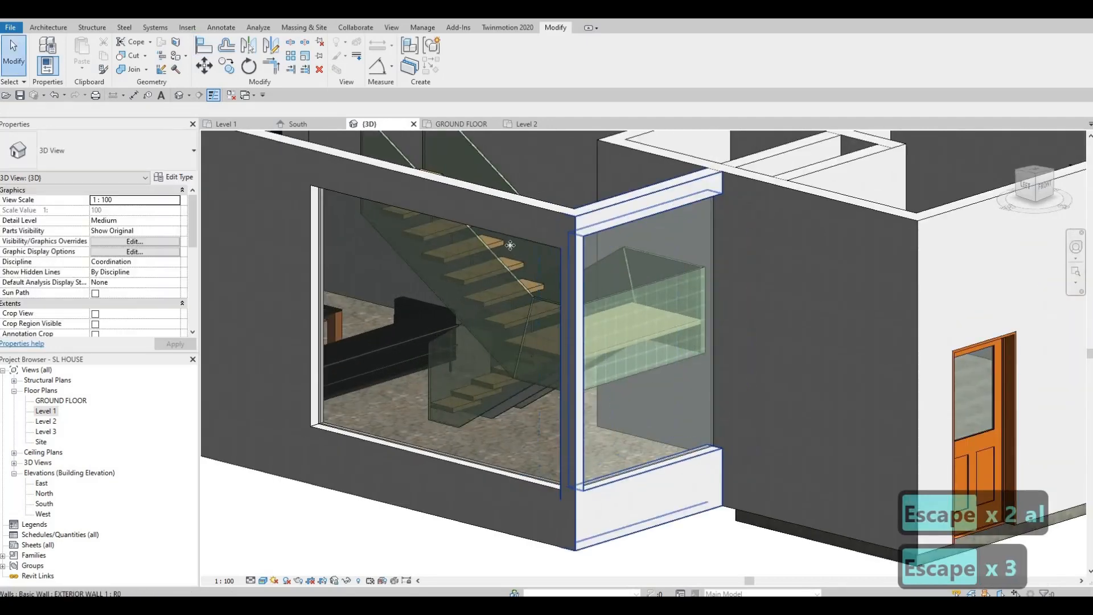
- Lower the top of the side curtain wall to an offset of about -495 from Level 2
left_click(443, 215)
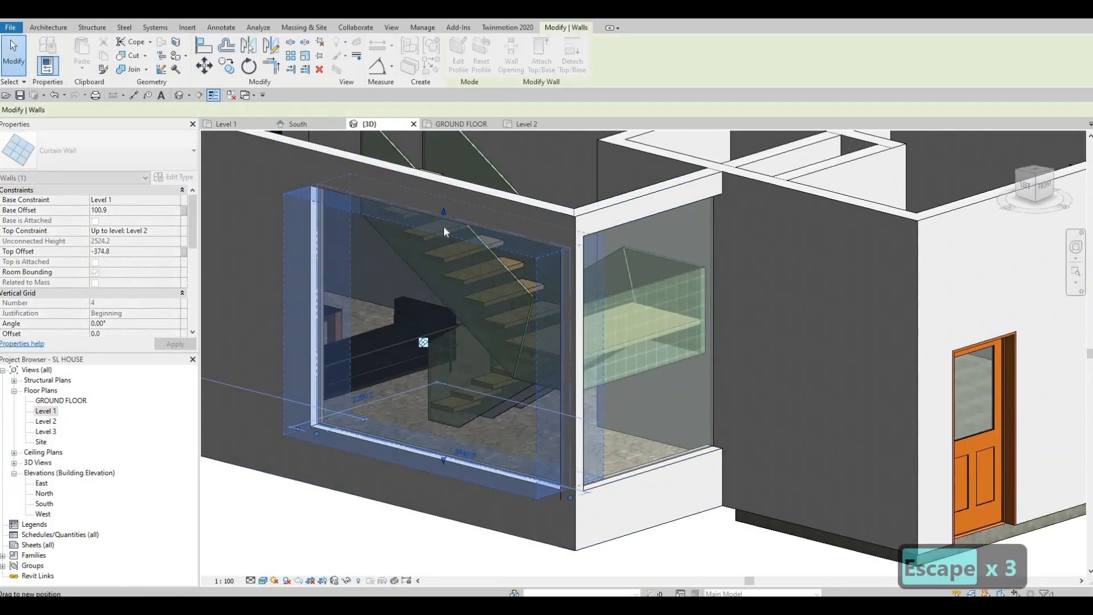
key("Escape")
key("Escape")
key("Escape")
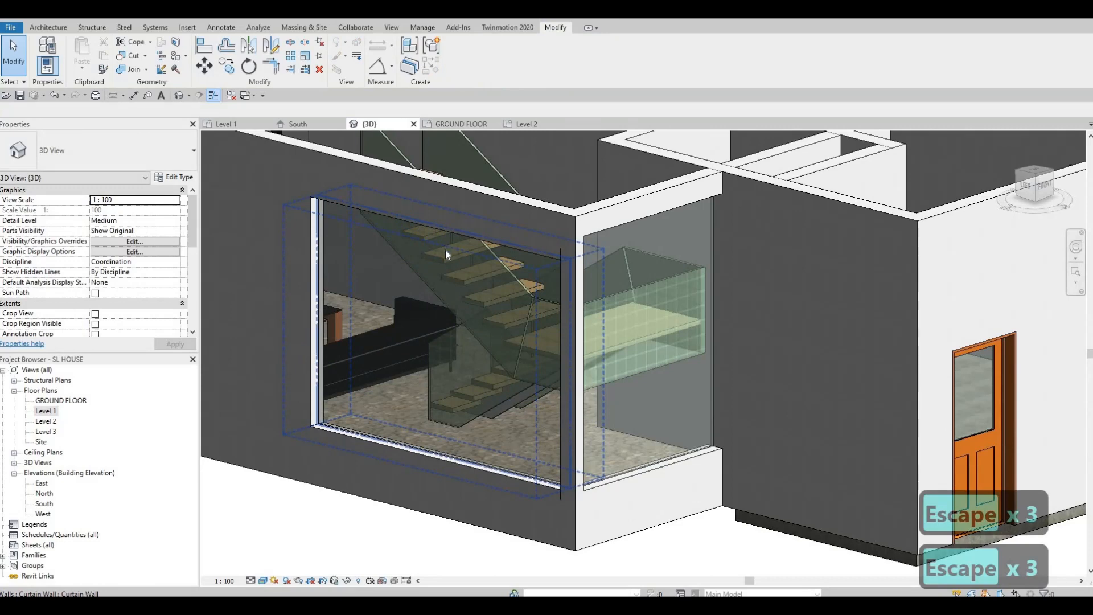
- Align the top of the front curtain wall with the top of the side curtain wall
key("a")
key("l")
left_click(461, 237)
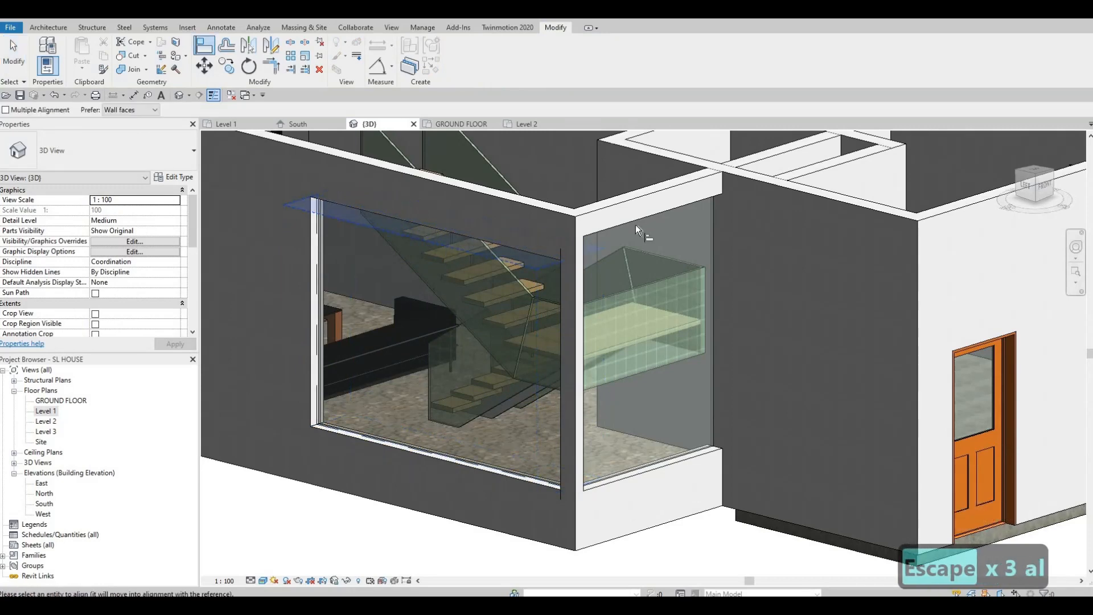
key("Escape")
key("Escape")
- On the Level 1 floor plan, extend the corner end of the front curtain wall to the outer face of the exterior side wall
middle_click_drag(638, 245, 54, 419, "shift")
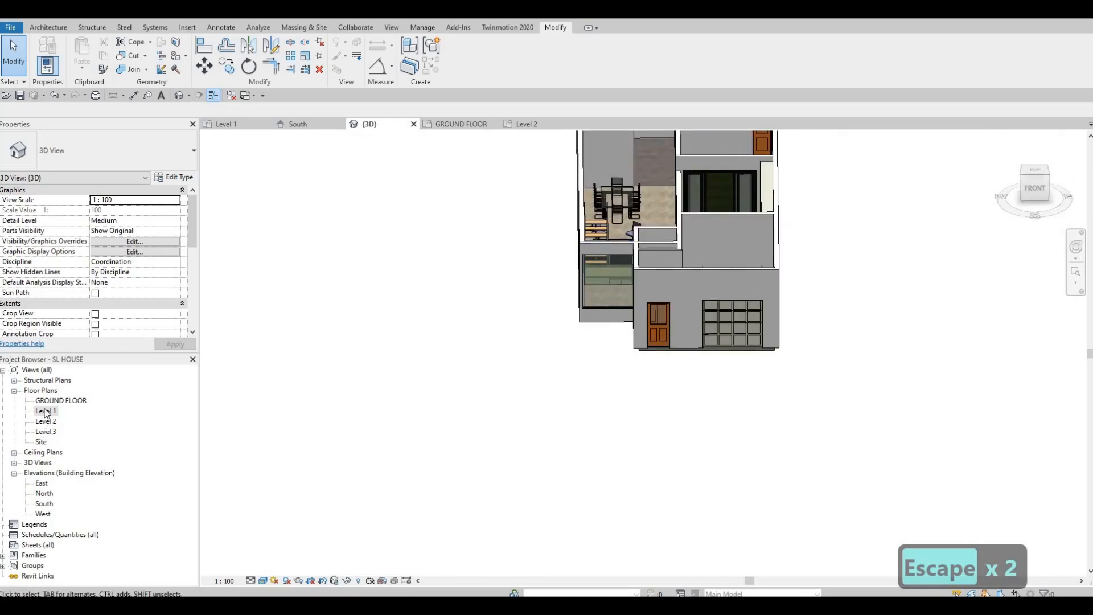
double_click(46, 411)
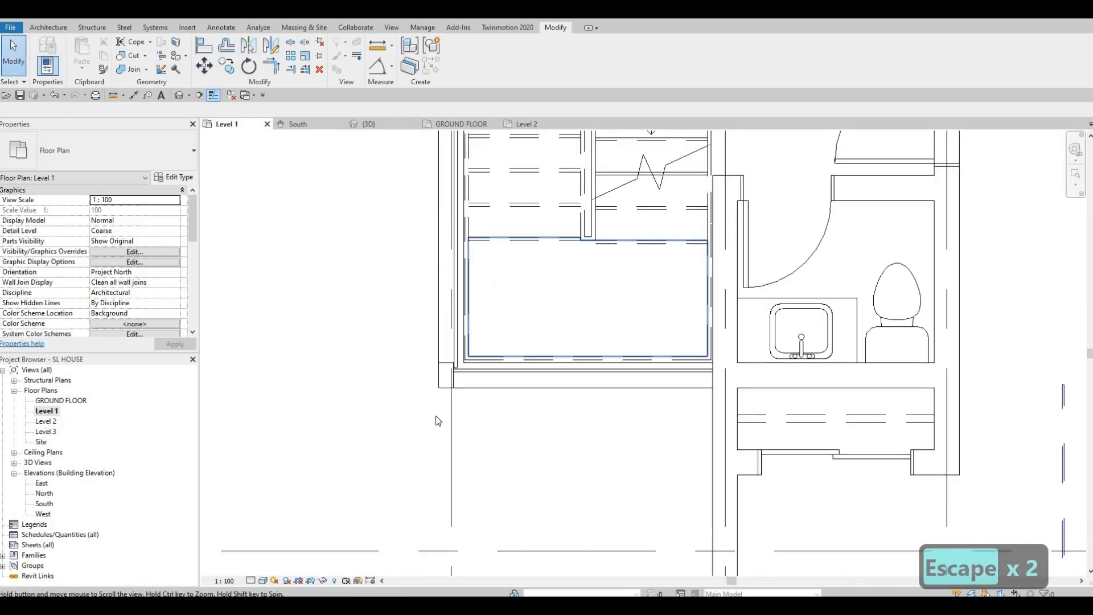
scroll(441, 436, "up", 3)
scroll(447, 444, "up", 2)
key("Escape")
left_click(438, 449)
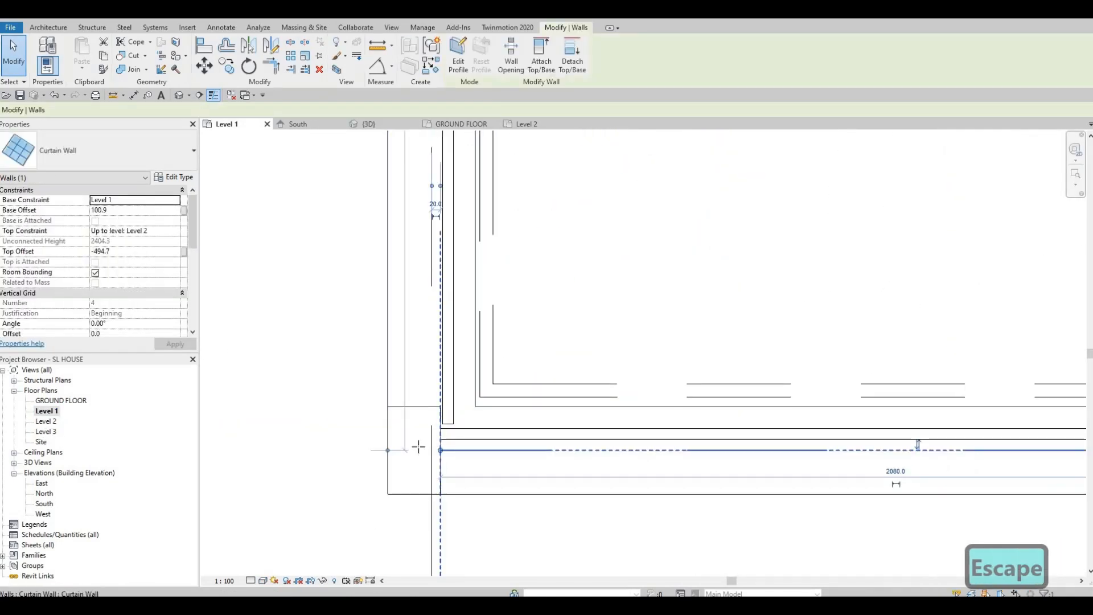
left_click_drag(418, 446, 388, 450)
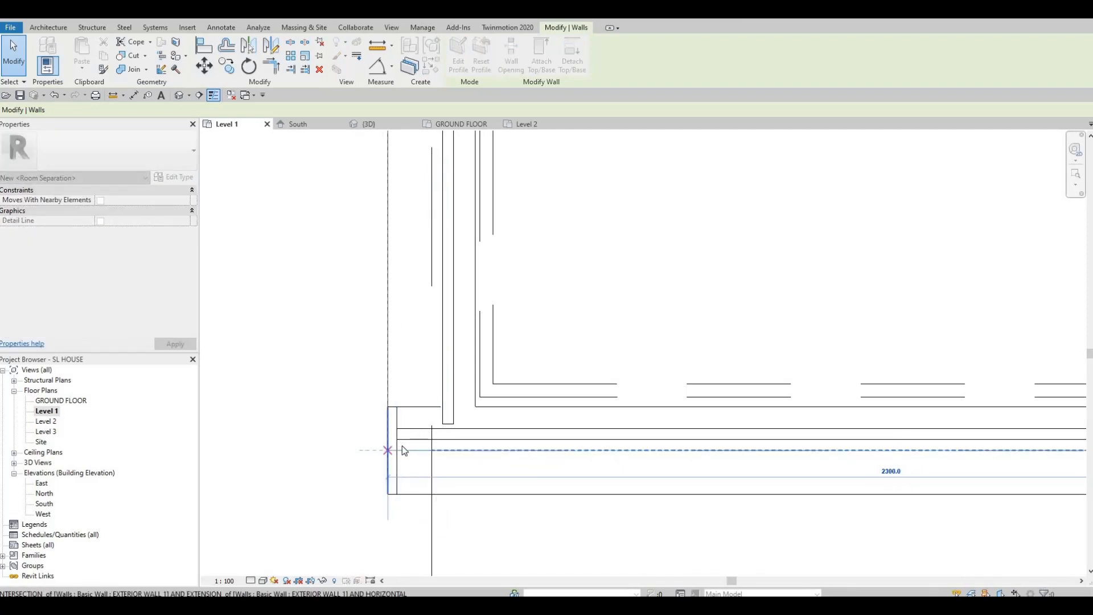
scroll(443, 416, "down", 1)
key("Escape")
- Extend the lower end of the side curtain wall to meet the front curtain wall at the corner
left_click(429, 423)
left_click_drag(428, 425, 428, 447)
scroll(470, 417, "down", 2)
key("Escape")
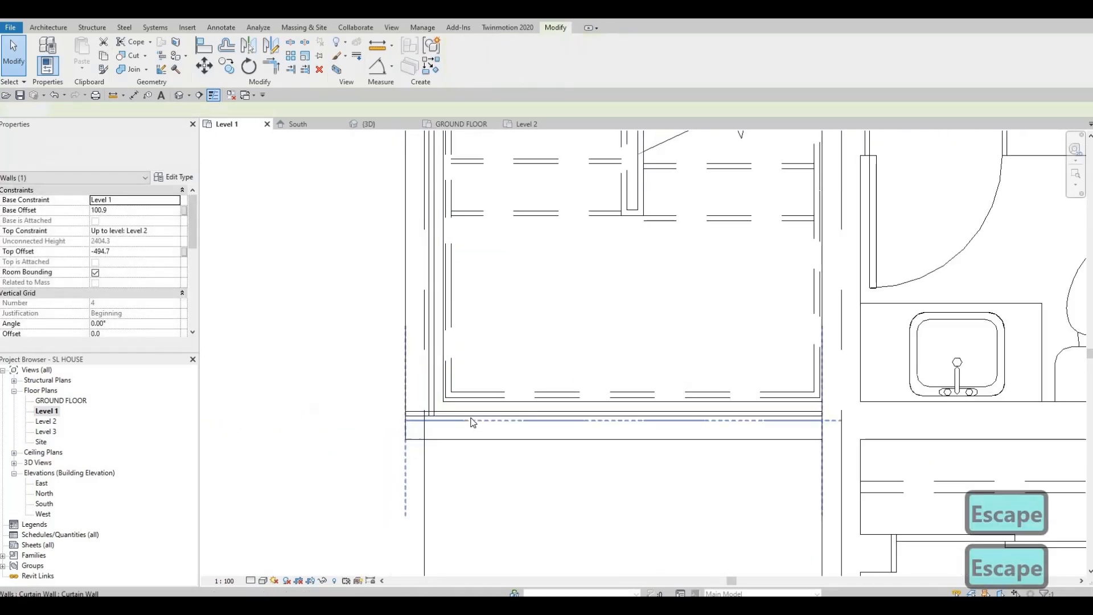
- Nudge the front curtain wall a few increments outward, away from the stair landing
left_click(470, 417)
key("Down")
key("Down")
key("Down")
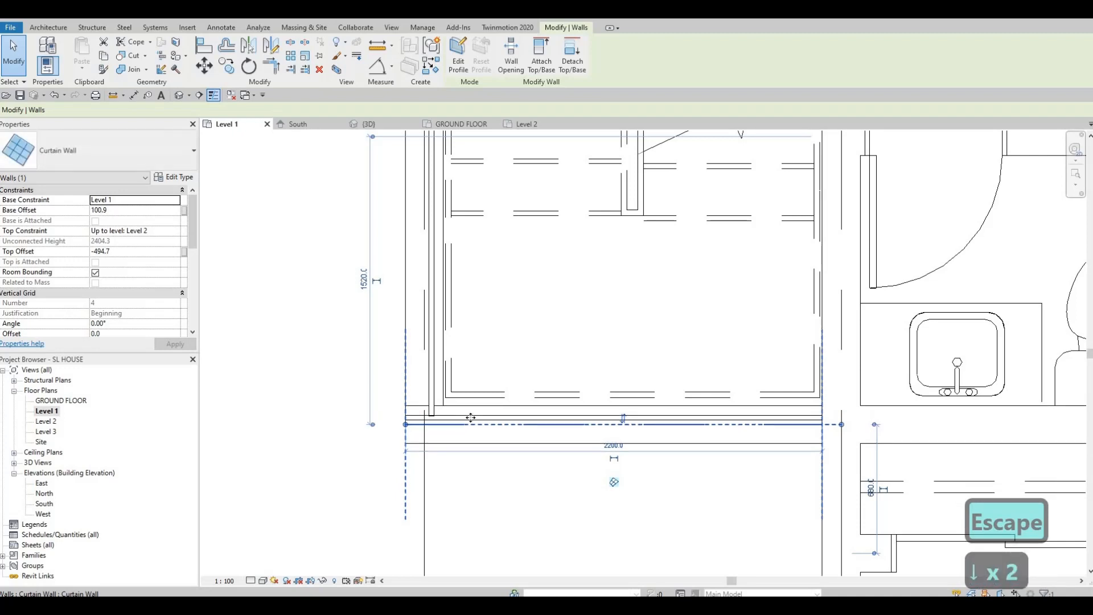
- Nudge the front curtain wall back towards the stair landing and undo the last increment
key("Up")
key("Up")
key("Up")
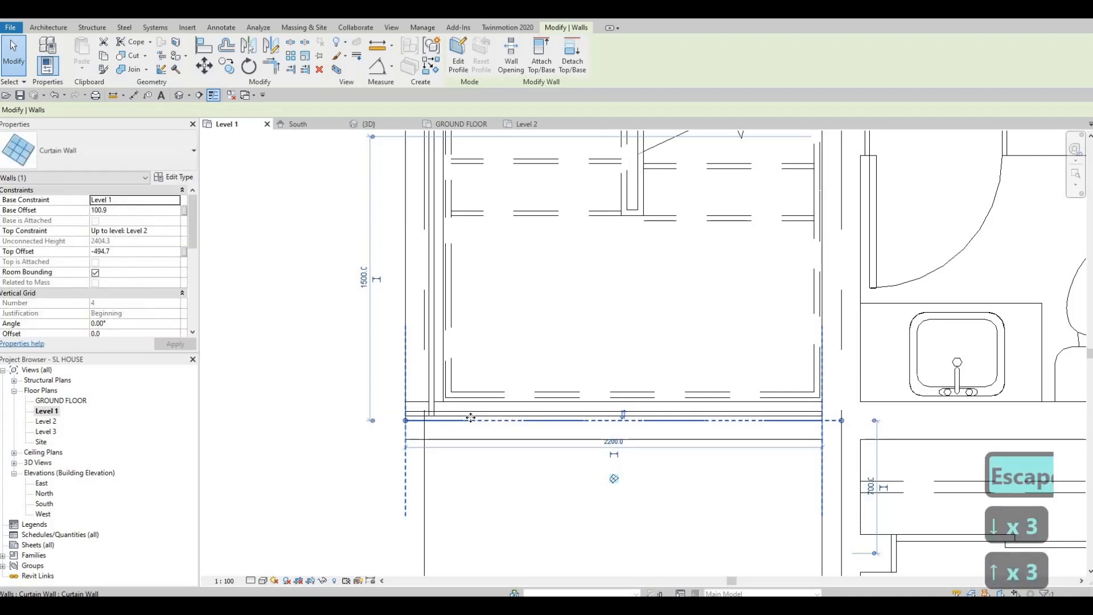
key("Up")
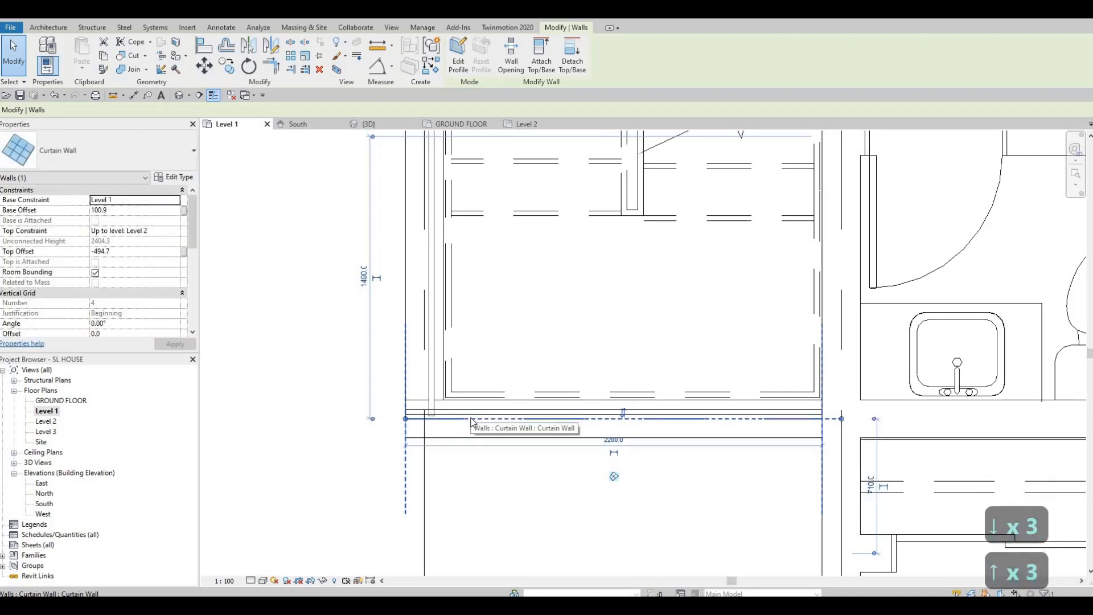
key("ctrl+z")
key("Escape")
- Nudge the side curtain wall outward until it lies flush with the outer face of the exterior side wall
scroll(432, 387, "up", 4)
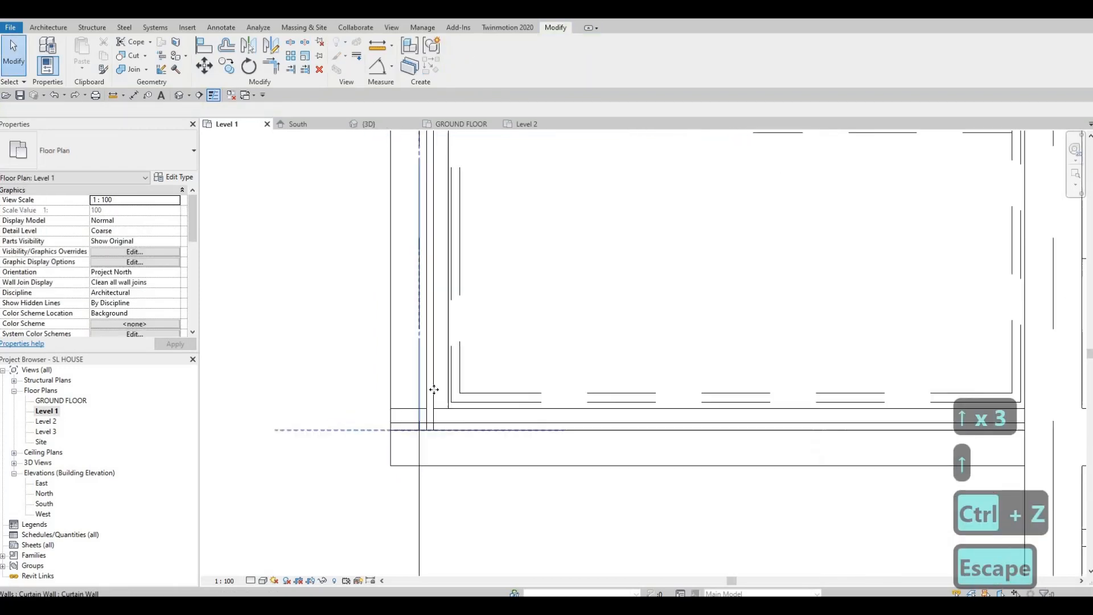
left_click(433, 389)
key("Left")
key("Left")
key("Left")
key("Left")
key("Left")
key("Left")
key("Left")
key("Left")
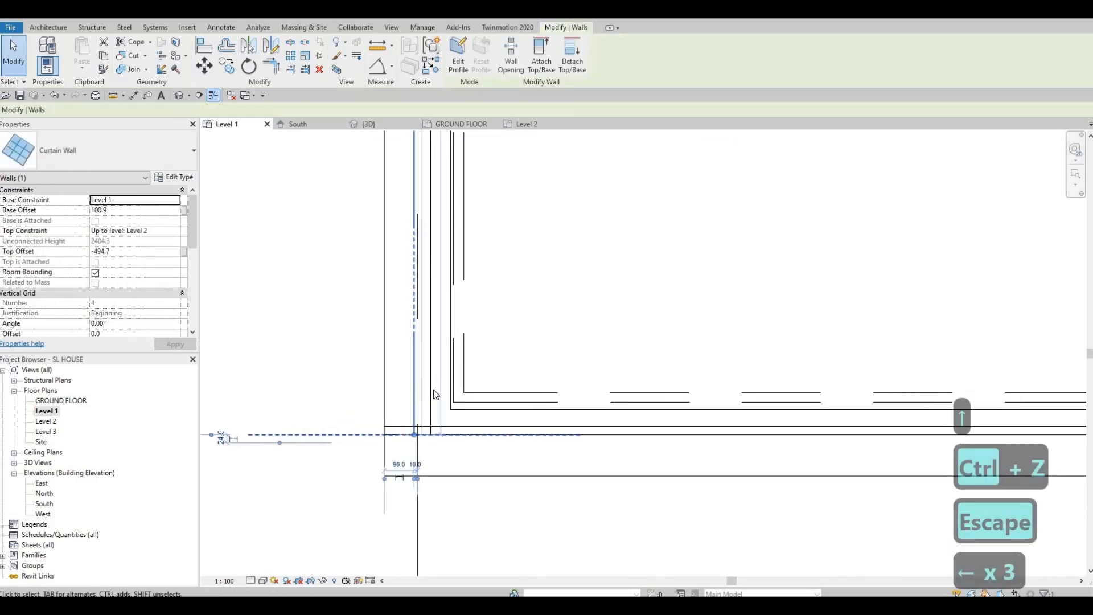
key("Left")
key("Left")
key("Left")
key("Left")
key("Left")
key("Left")
key("Left")
key("Left")
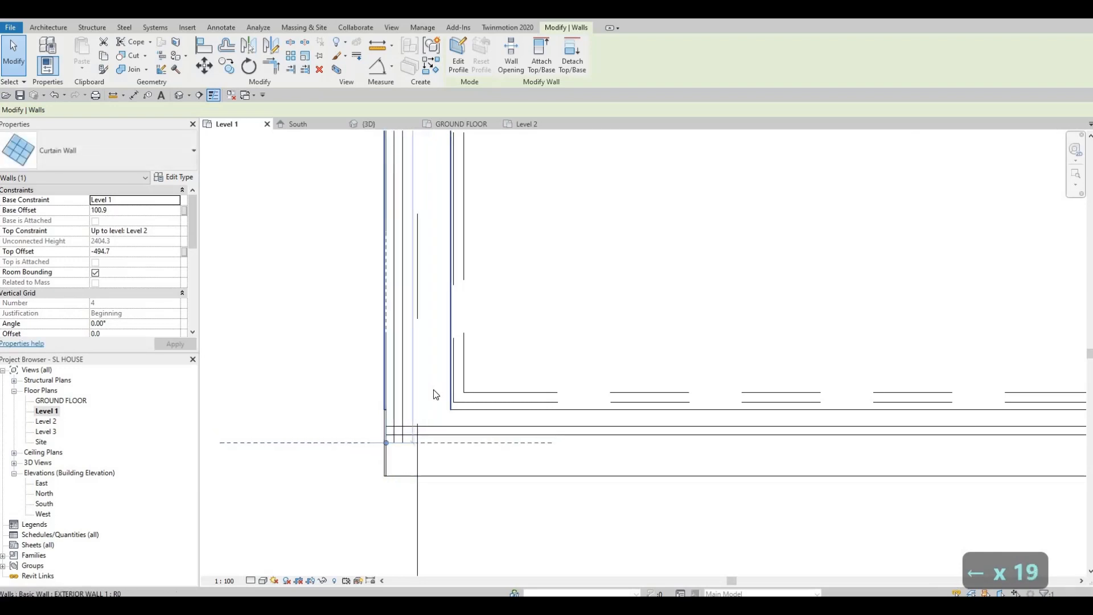
key("Left")
key("Escape")
key("Escape")
scroll(437, 416, "down", 3)
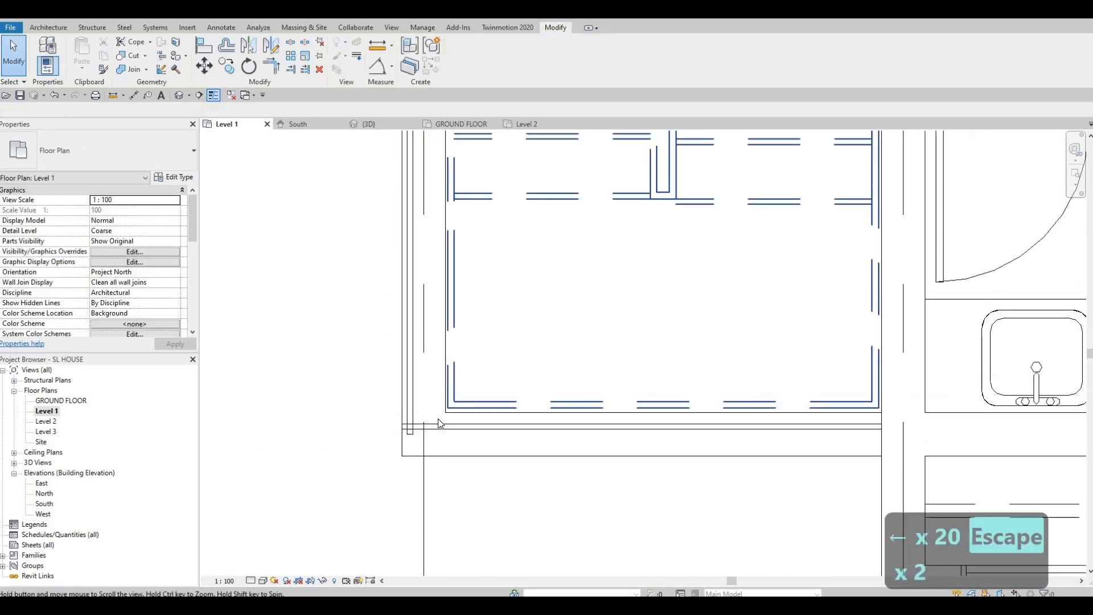
- Shorten the lower end of the side curtain wall to the inner face of the front curtain wall's glazing
key("Escape")
scroll(409, 416, "up", 5)
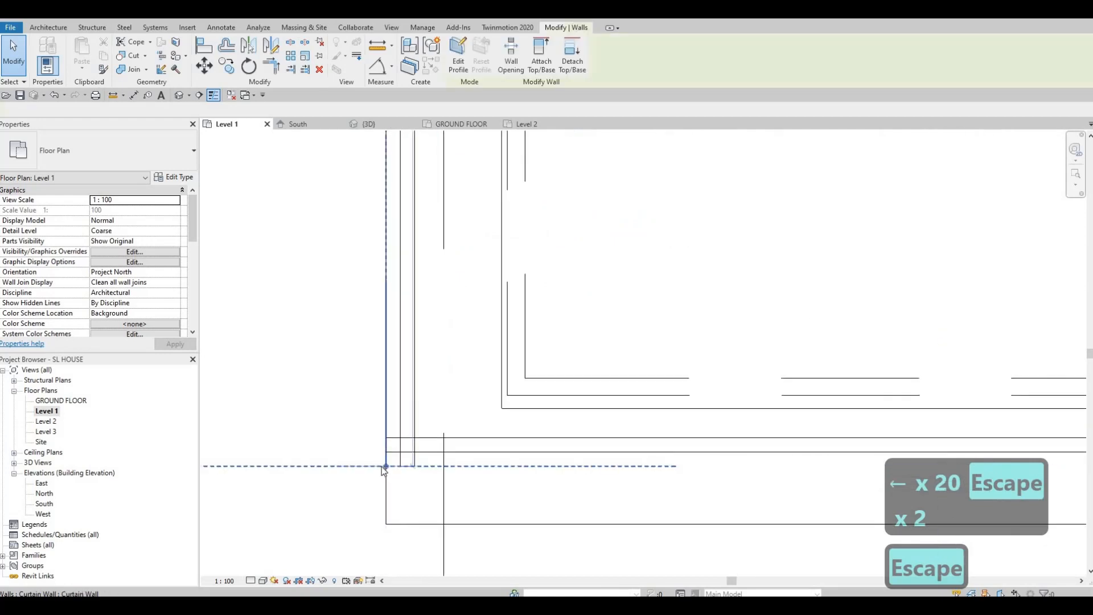
left_click(384, 466)
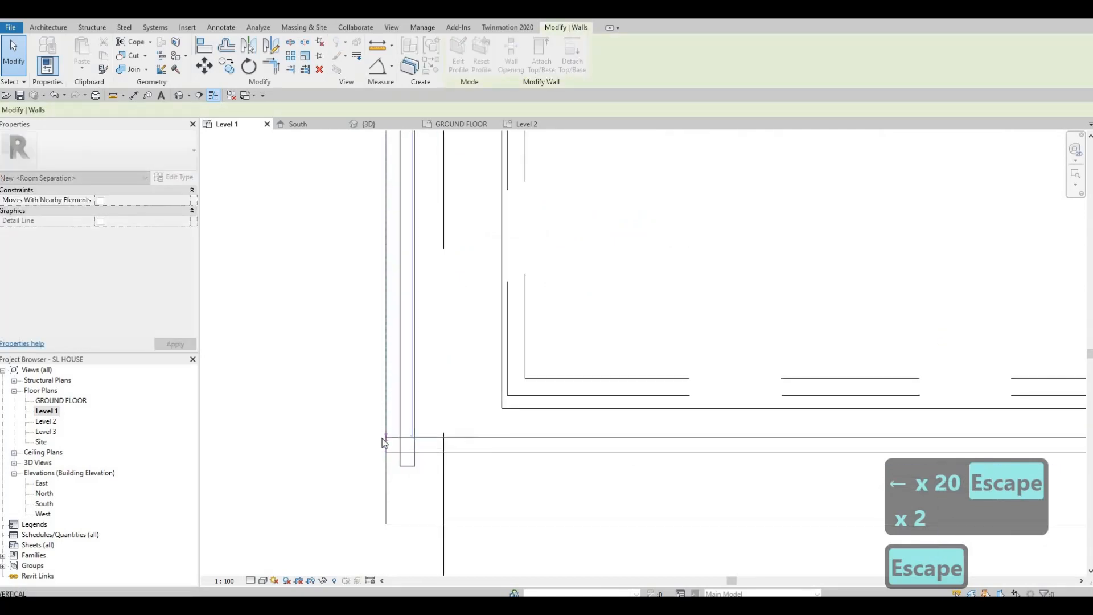
key("Escape")
- Try shortening the front curtain wall's corner end to the side curtain wall's glazing, 2175 mm long, and undo it
left_click(386, 466)
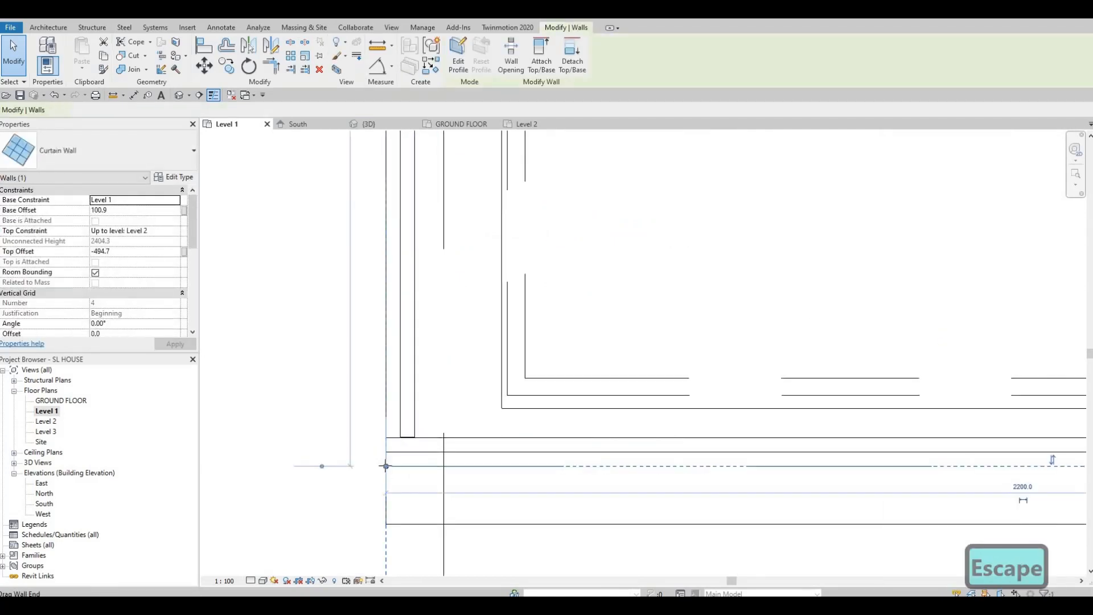
left_click_drag(397, 465, 401, 463)
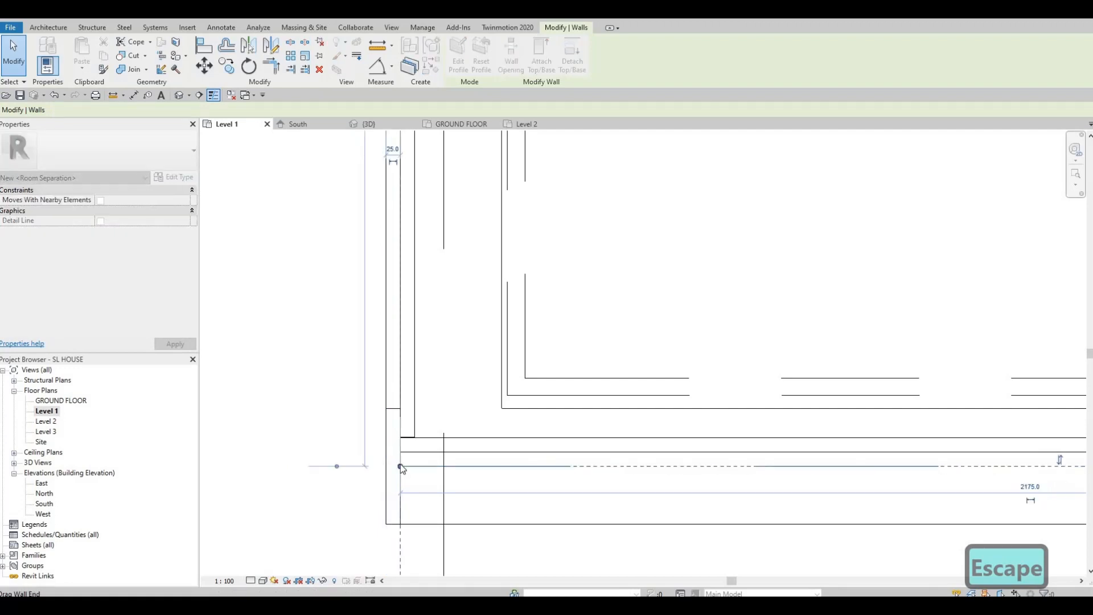
key("ctrl+z")
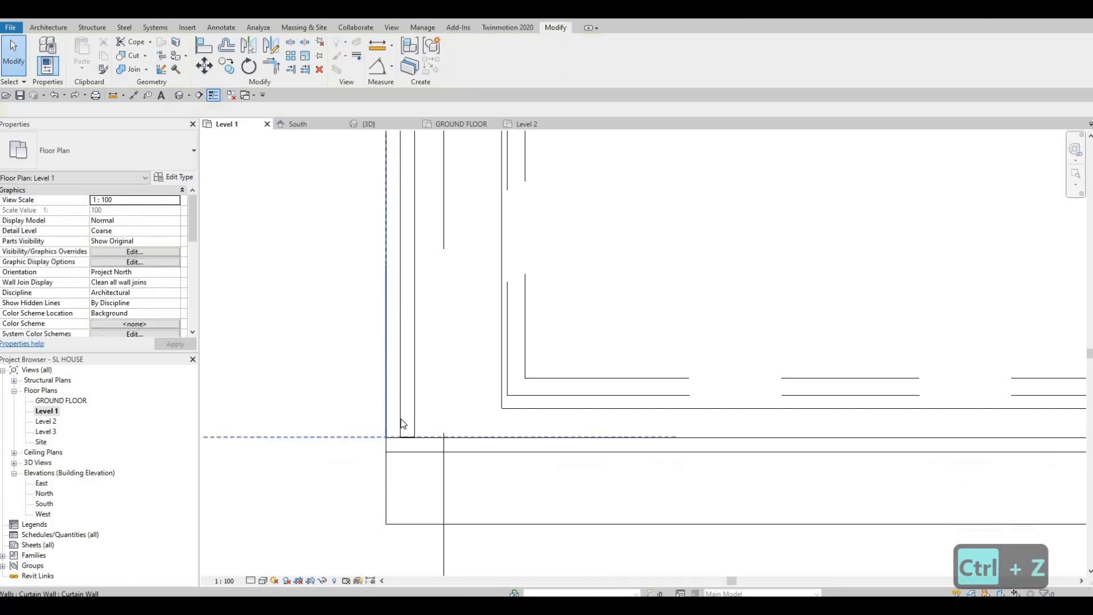
- Flip the side curtain wall so its glazing sits outside the exterior side wall
left_click(402, 420)
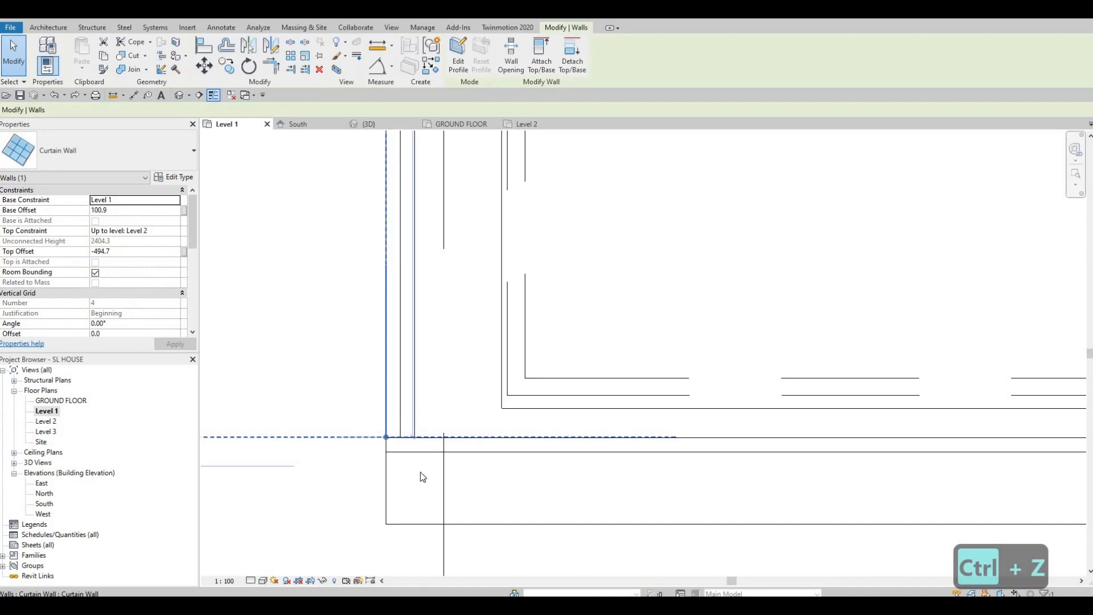
scroll(422, 473, "down", 5)
middle_click_drag(440, 466, 434, 516)
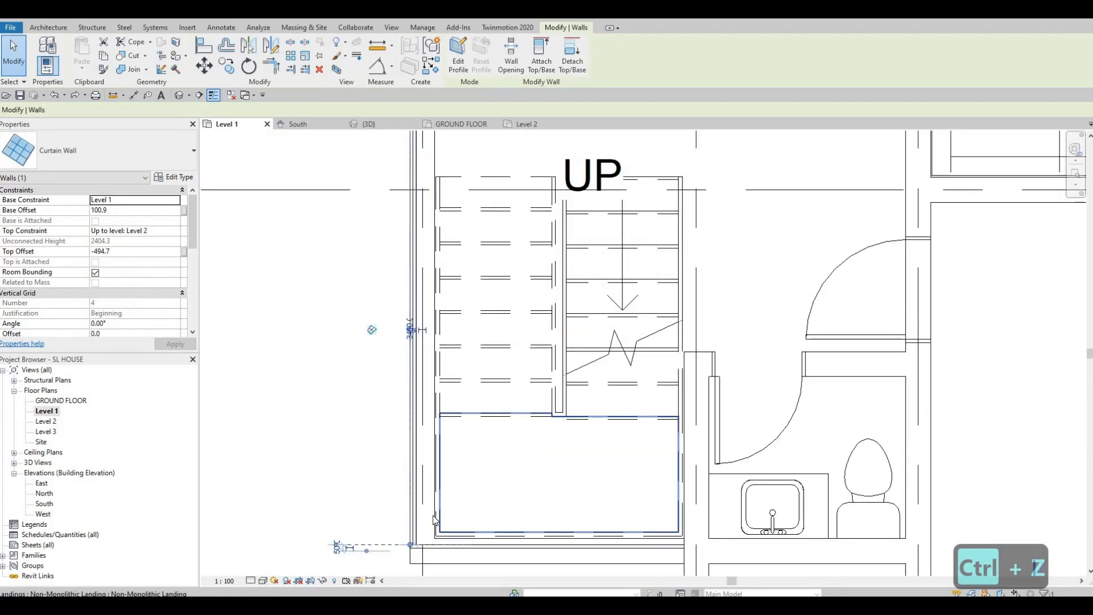
scroll(397, 326, "up", 8)
key("Escape")
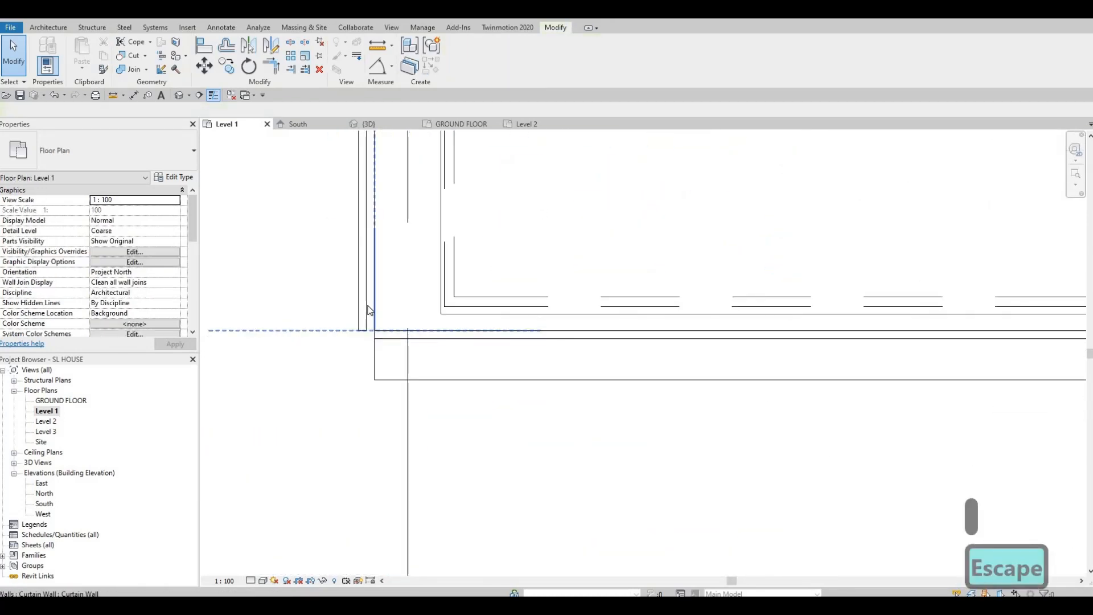
- Nudge the flipped side curtain wall 30 mm inward from the outer wall face and flip its orientation back
left_click(367, 307)
key("Right")
key("Right")
key("Right")
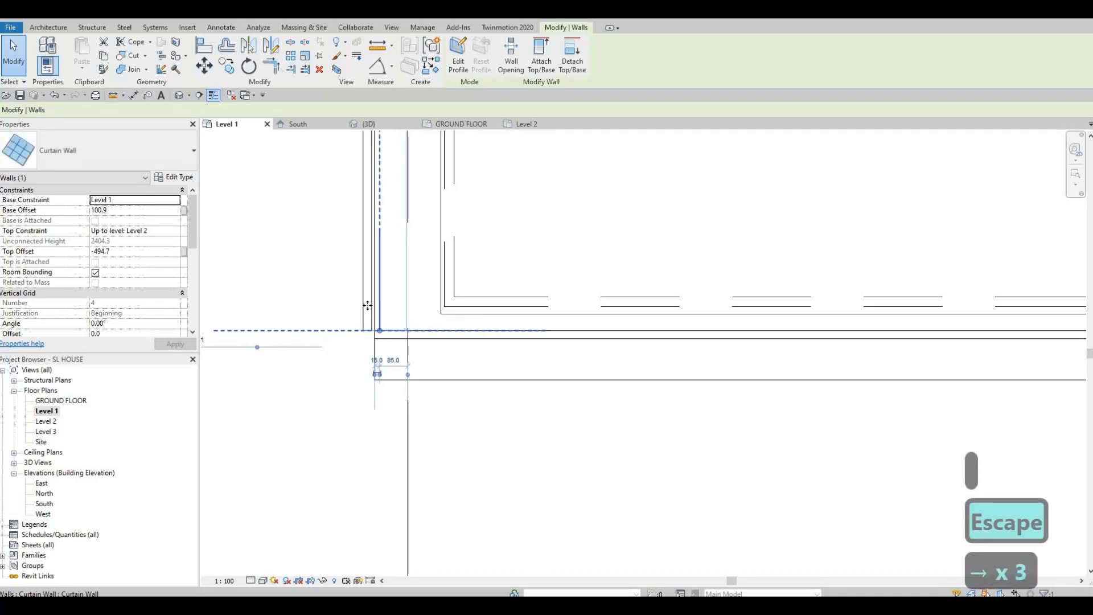
key("Right")
key("Right")
key("Right")
- Nudge the side curtain wall 30 mm outward, flush with the outer face of the exterior side wall
key("Left")
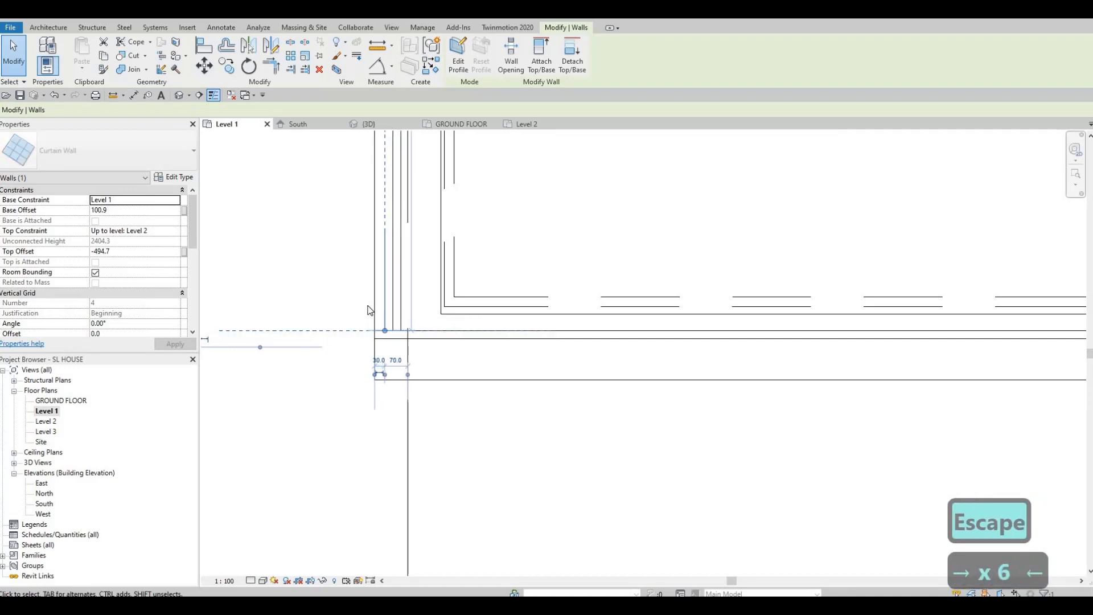
key("Left")
key("Left")
key("Left")
key("Left")
key("Left")
key("Escape")
key("Escape")
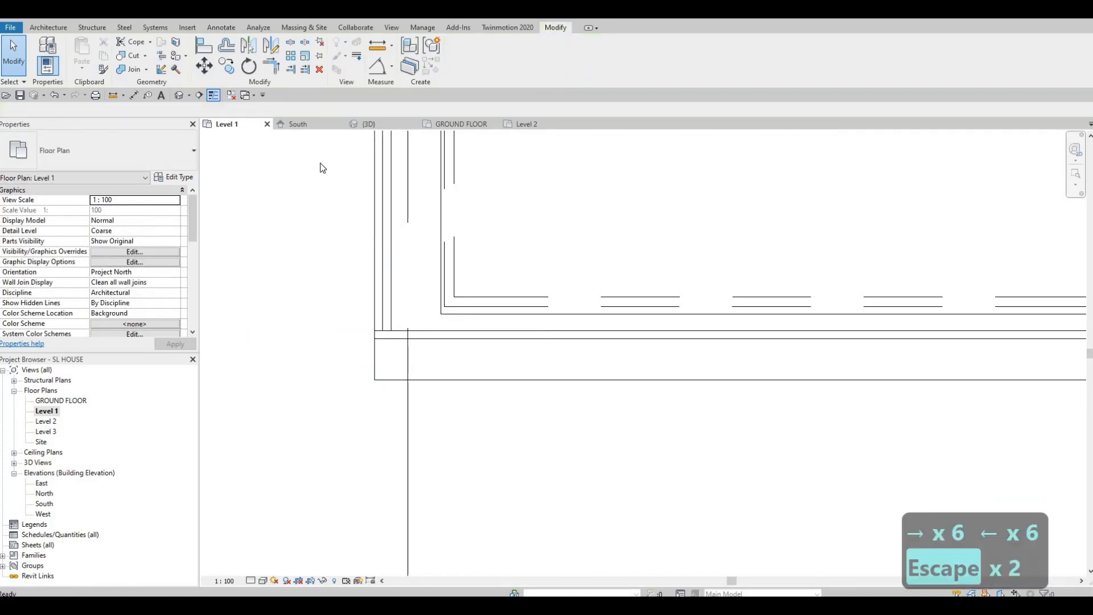
- Examine the glazed corner around the stair from the side and front in the 3D view
left_click(368, 124)
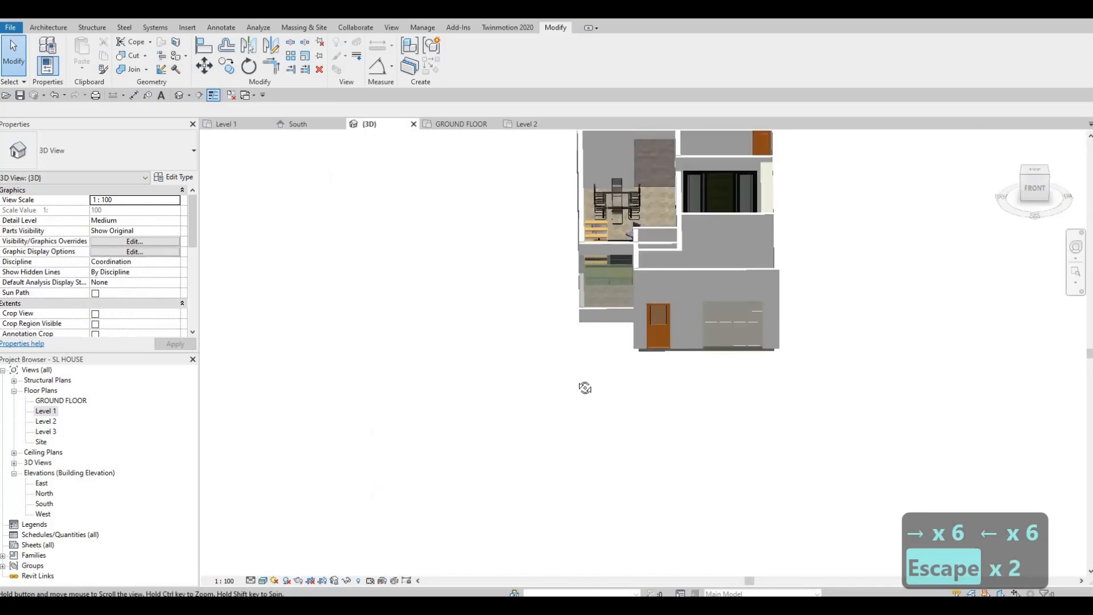
middle_click_drag(585, 387, 507, 441)
middle_click_drag(615, 310, 460, 356, "shift")
scroll(541, 350, "up", 5)
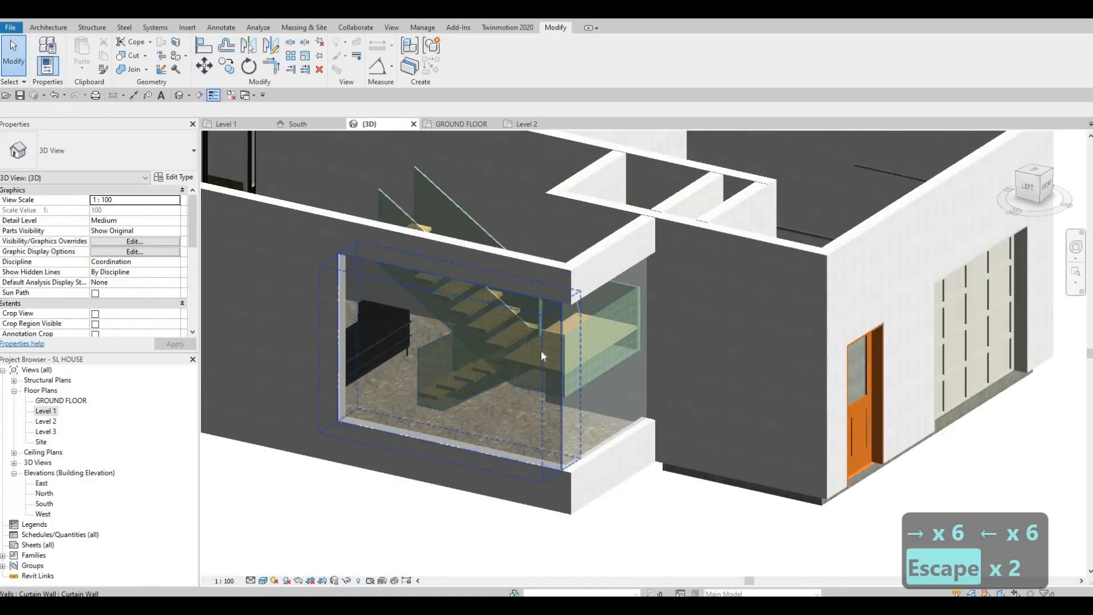
middle_click_drag(542, 350, 511, 94, "shift")
middle_click_drag(483, 384, 472, 365, "shift")
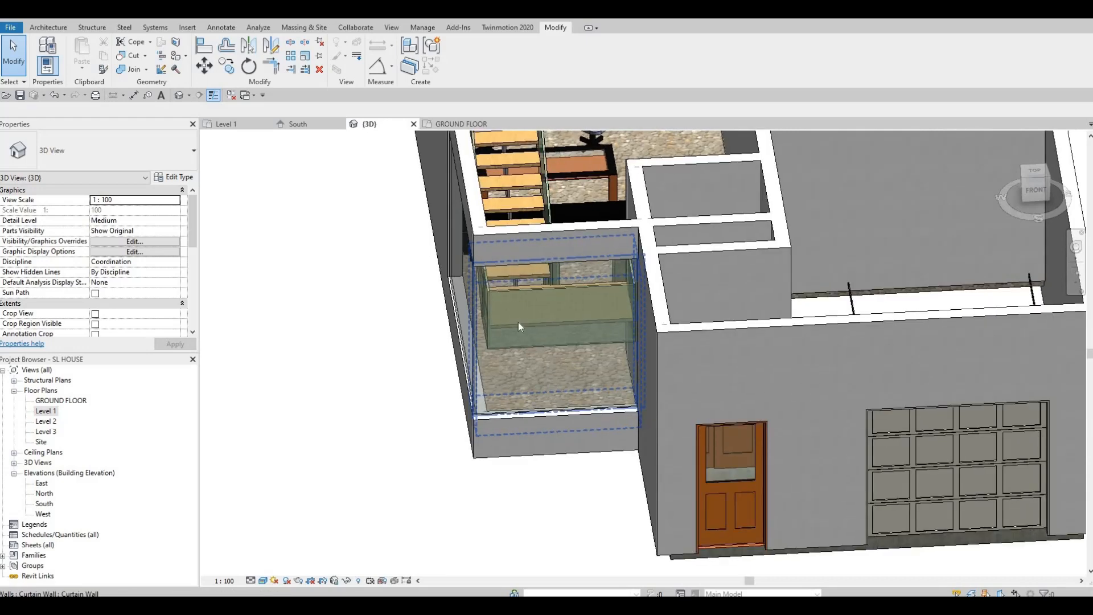
key("F1")
scroll(498, 336, "down", 1)
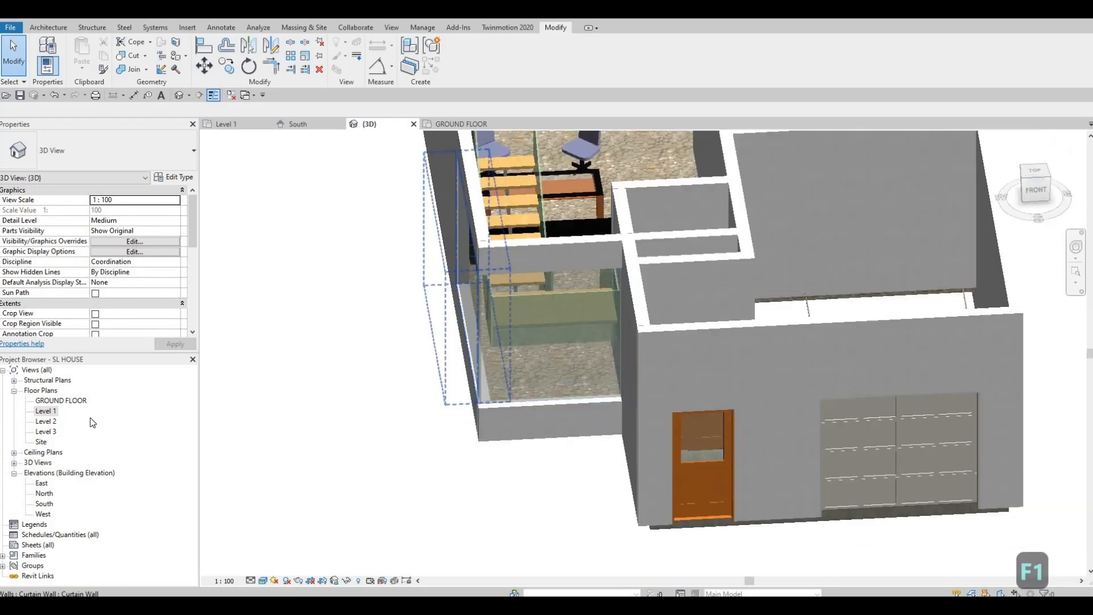
- On the Level 1 floor plan, start a new wall with Create Similar from the front curtain wall
double_click(46, 411)
key("Escape")
key("Escape")
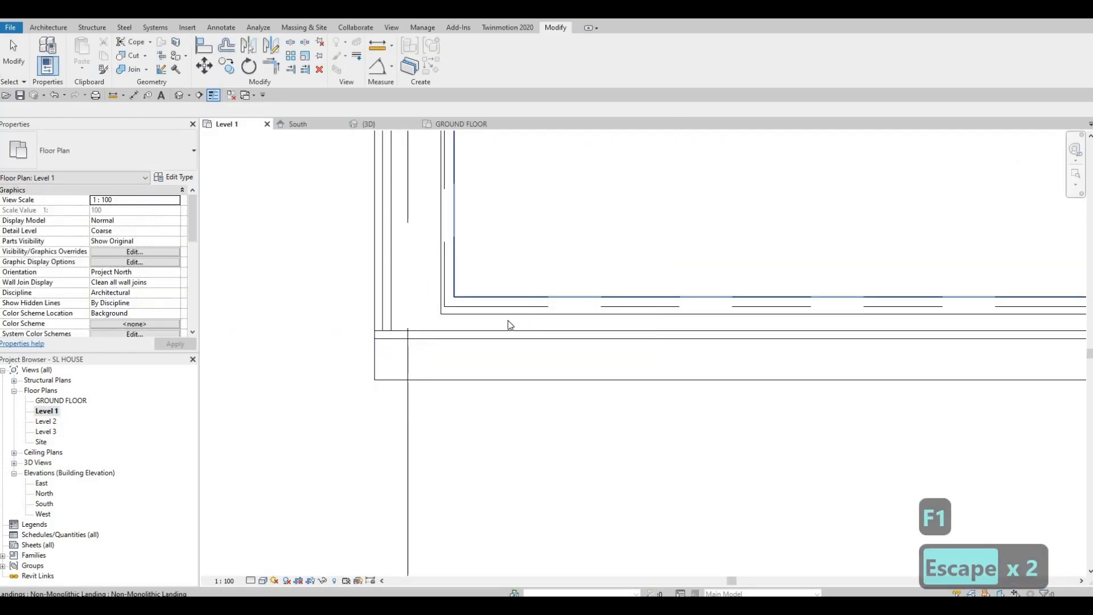
scroll(510, 325, "down", 5)
key("Escape")
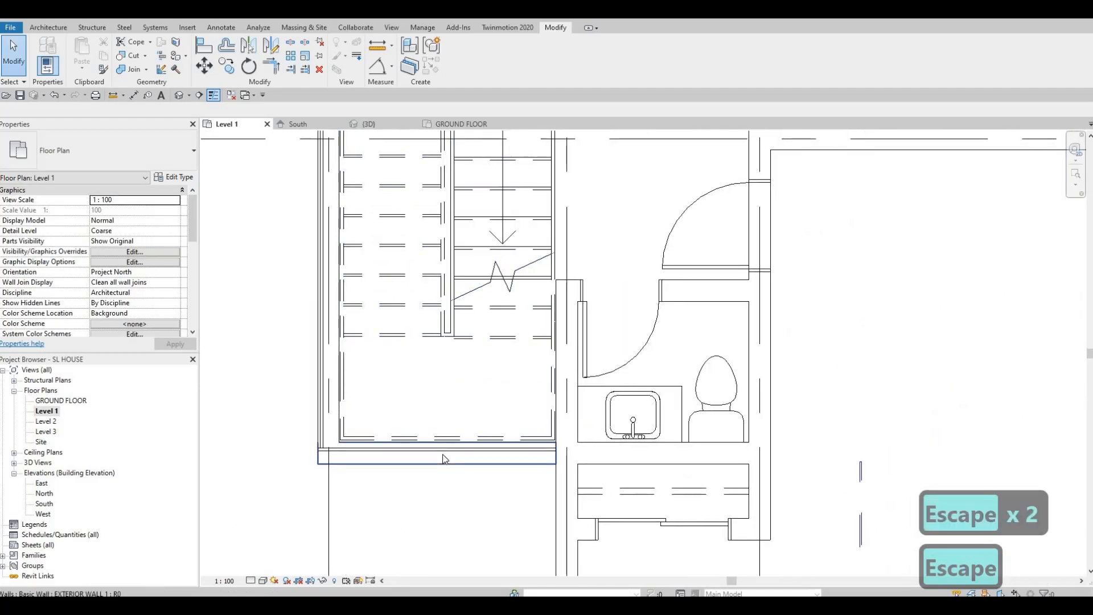
left_click(445, 459)
key("c")
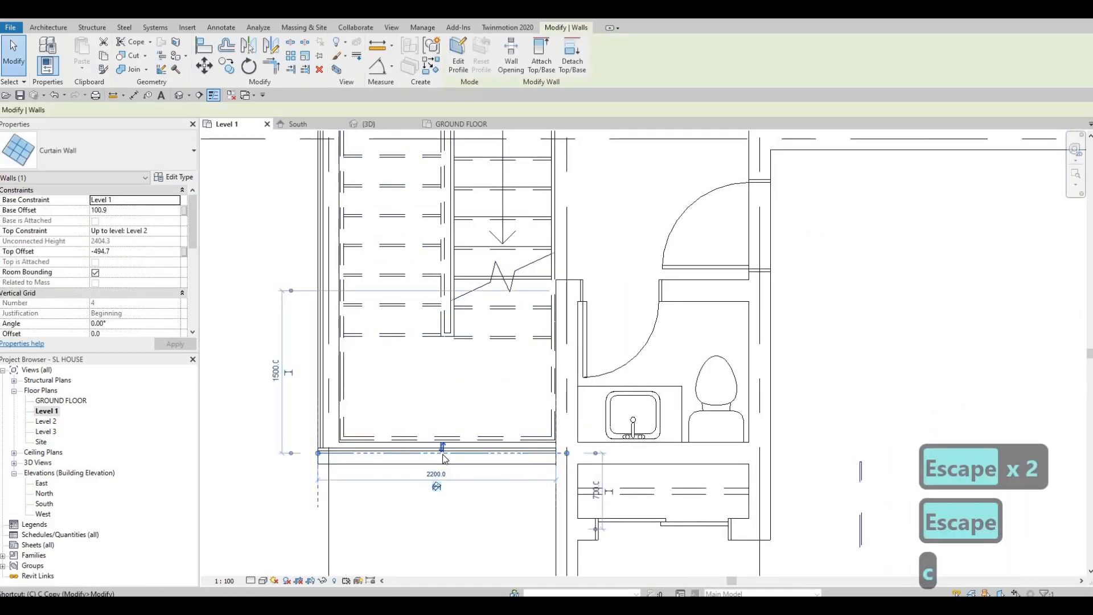
key("s")
- Draw a short curtain wall inside the wall between grids A and B, beside the door of the sink room
middle_click_drag(594, 469, 459, 421)
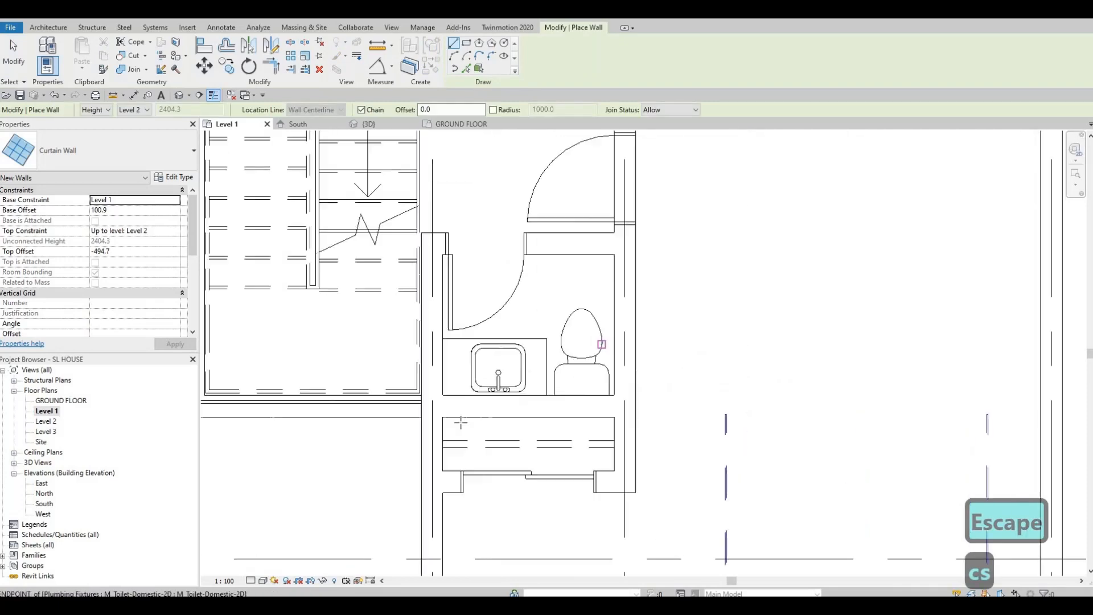
scroll(366, 419, "down", 5)
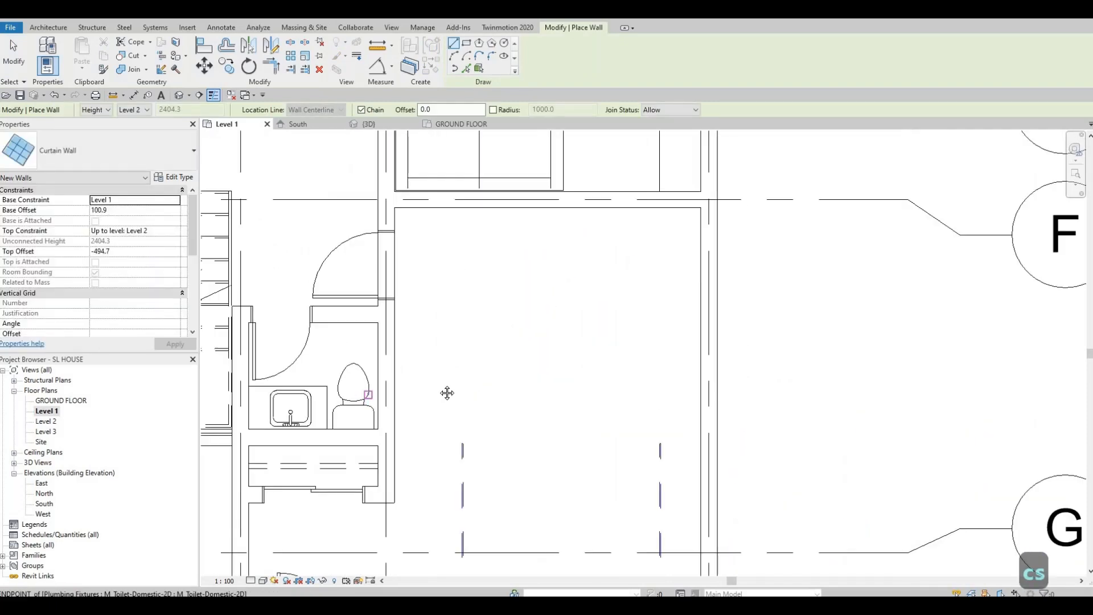
scroll(570, 336, "down", 2)
scroll(634, 415, "up", 4)
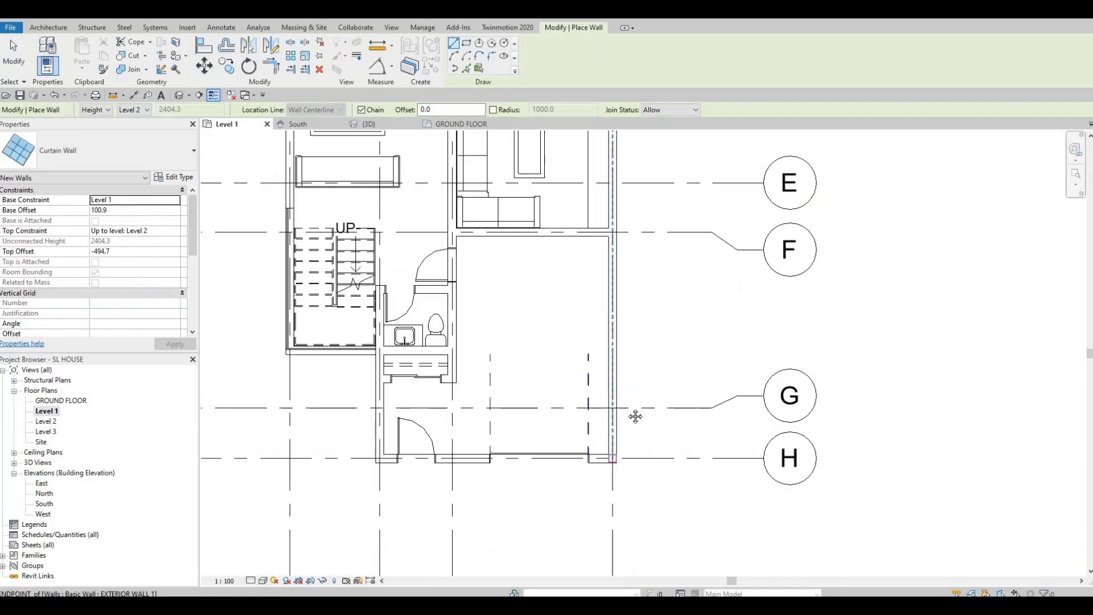
scroll(625, 420, "down", 3)
middle_click_drag(486, 412, 497, 467)
scroll(501, 467, "down", 1)
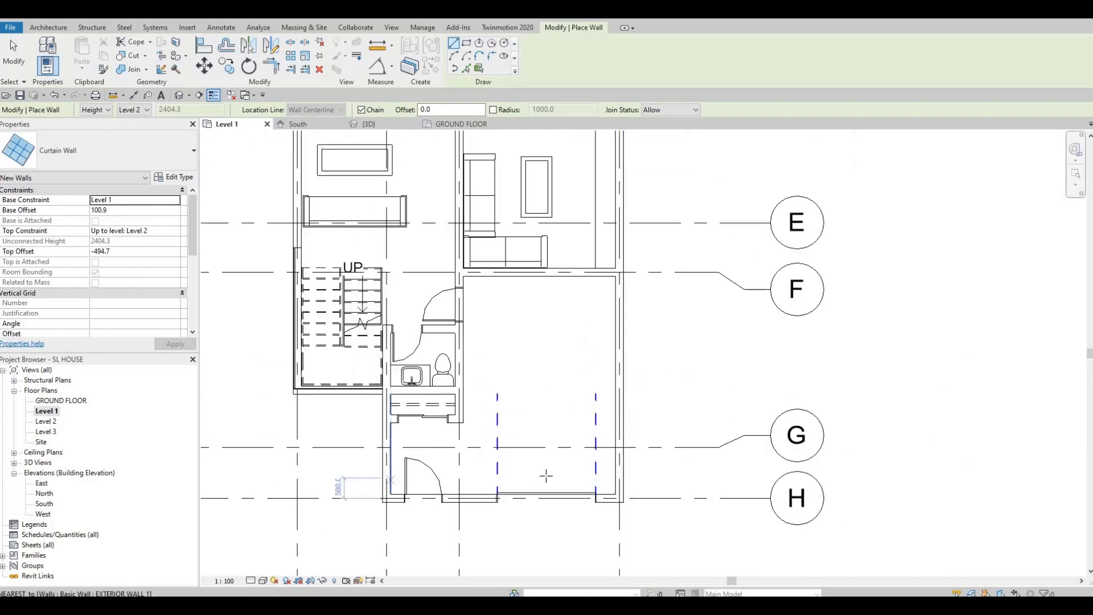
middle_click_drag(413, 494, 498, 468)
key("Escape")
scroll(564, 475, "up", 4)
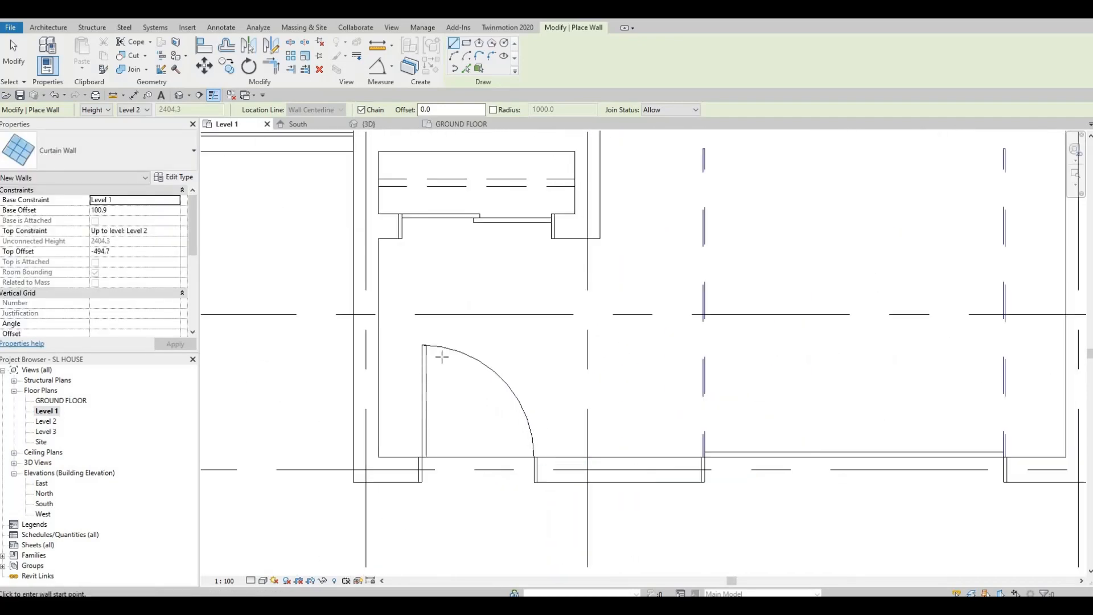
scroll(444, 350, "down", 2)
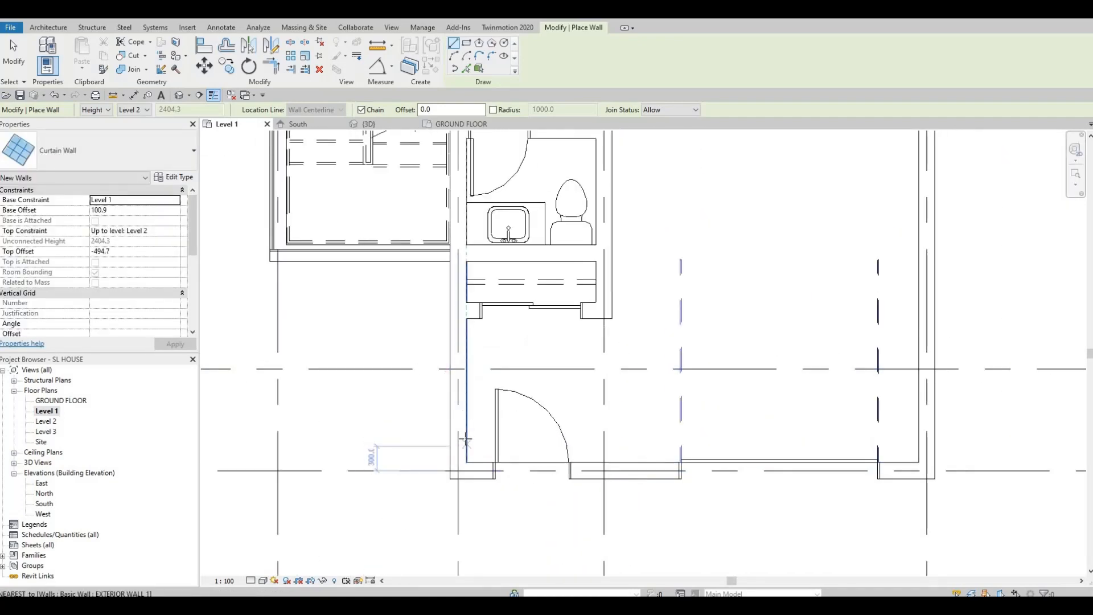
scroll(495, 398, "down", 3)
mouse_move(526, 457)
middle_mouse_down()
mouse_move(536, 385)
mouse_move(537, 453)
middle_mouse_up()
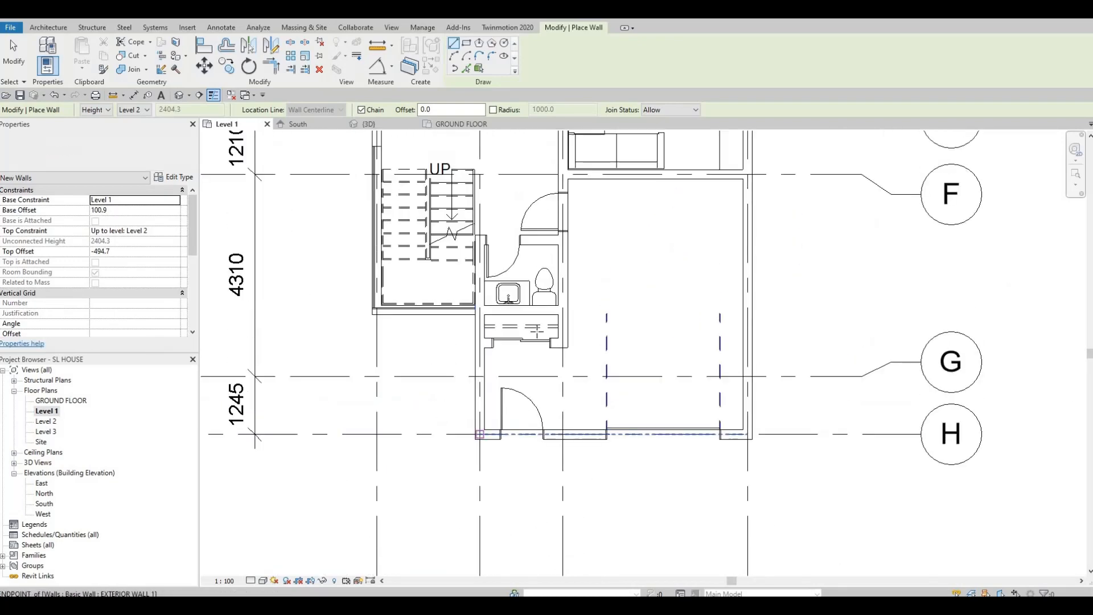
middle_click_drag(594, 331, 519, 463)
scroll(540, 342, "down", 1)
scroll(497, 406, "down", 2)
middle_click_drag(497, 405, 497, 473)
scroll(446, 326, "up", 1)
middle_click_drag(447, 326, 448, 480)
middle_click_drag(468, 210, 494, 346)
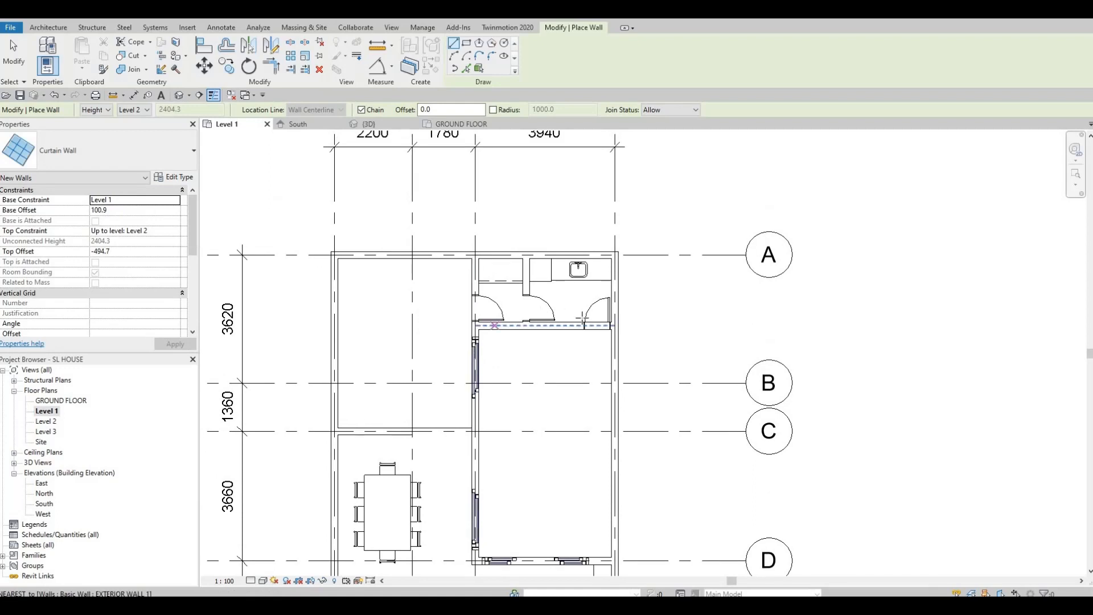
scroll(512, 325, "up", 1)
scroll(549, 324, "up", 6)
left_click(519, 354)
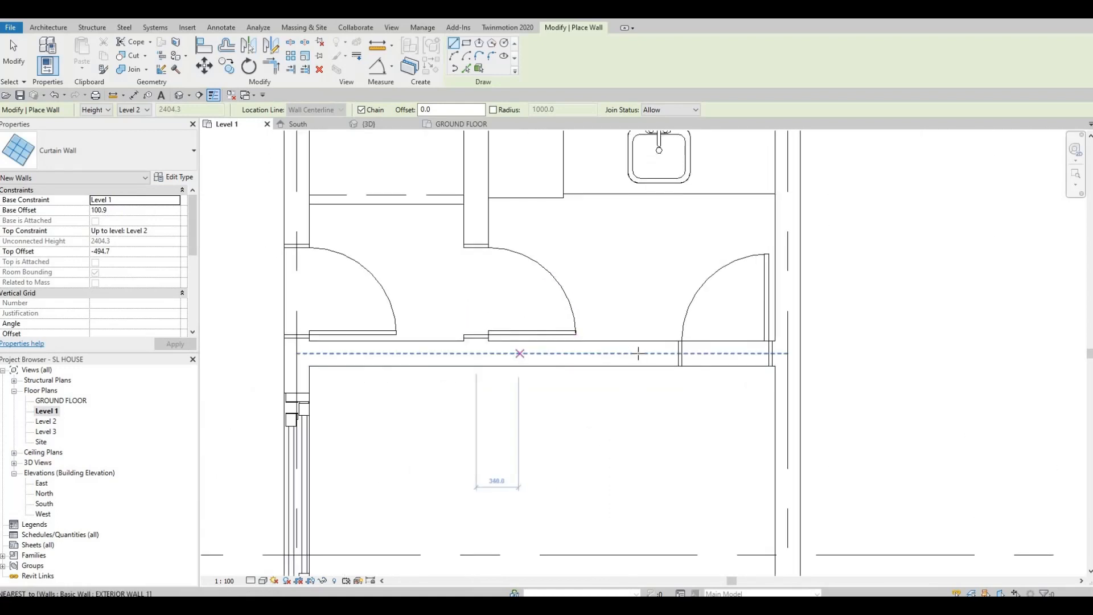
key("Escape")
key("Escape")
key("Escape")
key("Escape")
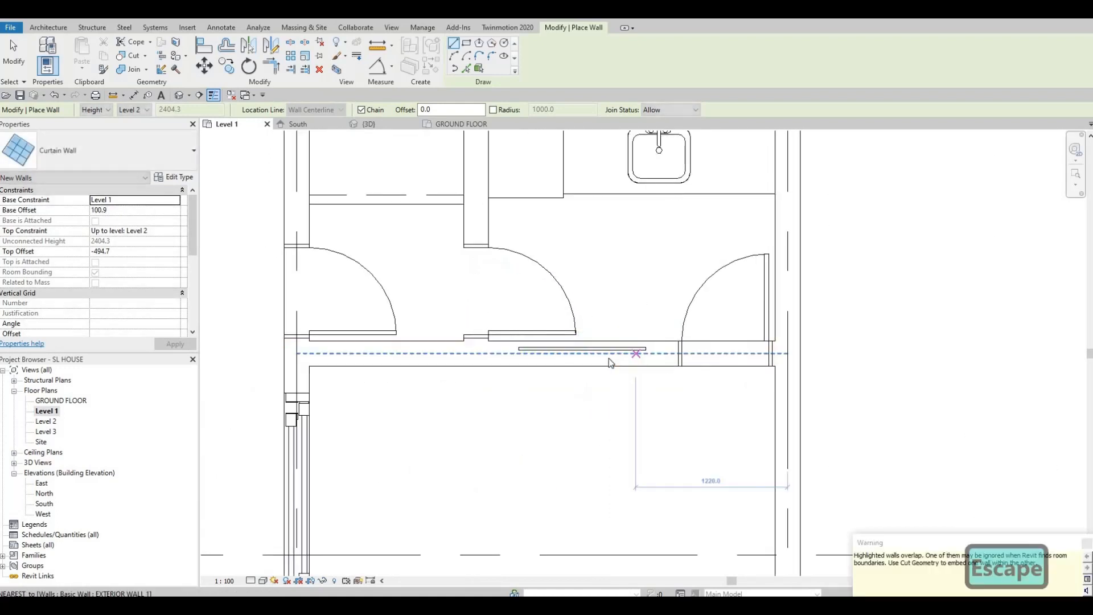
scroll(605, 357, "up", 1)
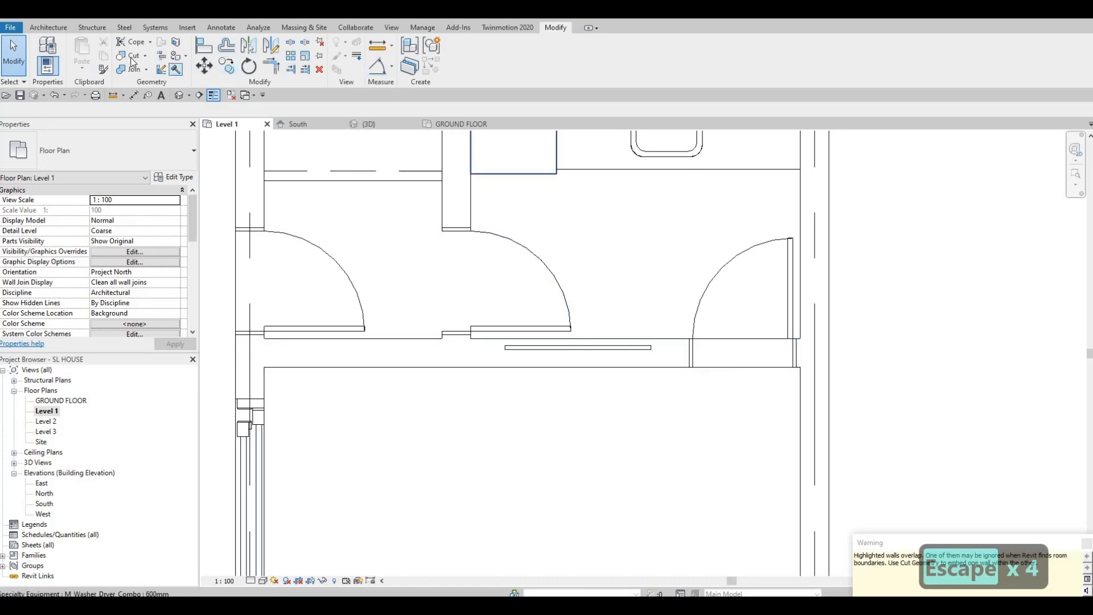
- Use Cut Geometry to cut the wall beside the sink room door with the short curtain wall placed inside it
left_click(641, 365)
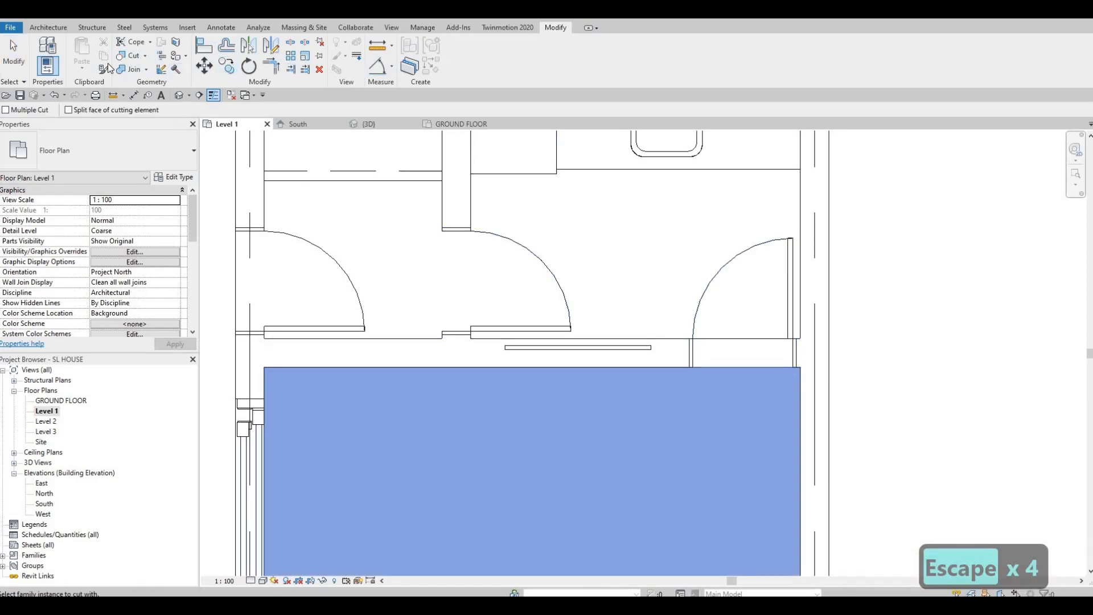
key("Escape")
left_click(134, 56)
key("Escape")
key("Escape")
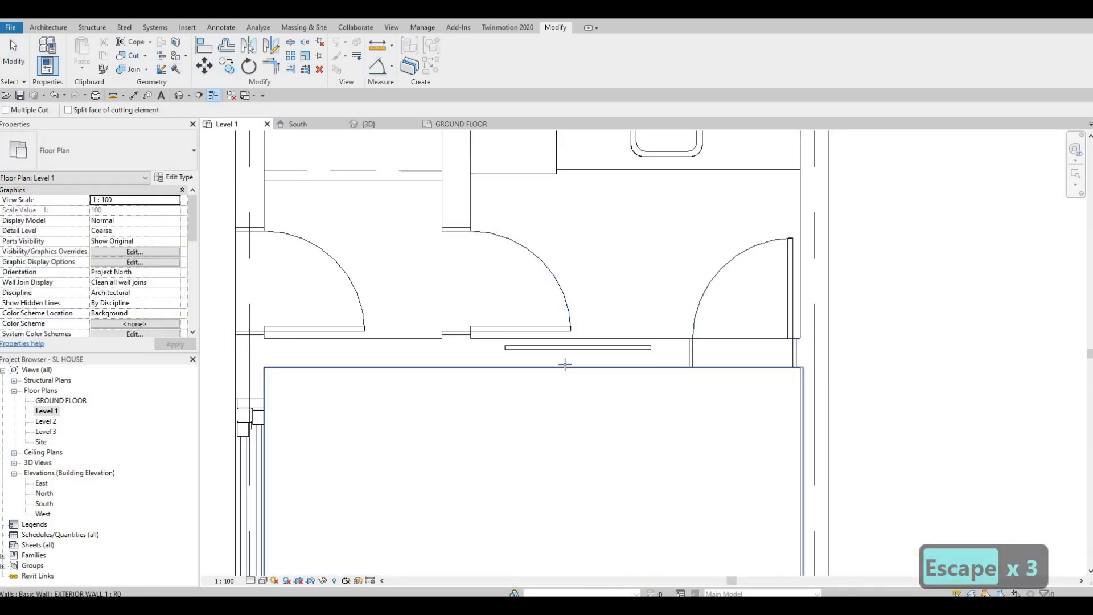
left_click(578, 354)
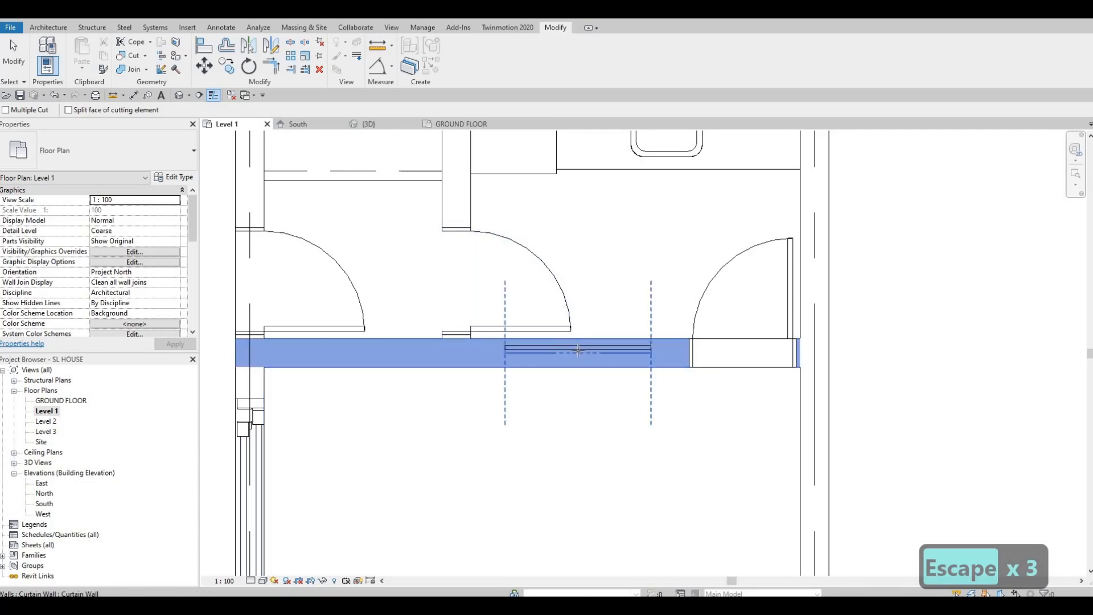
left_click(576, 349)
key("Escape")
key("Escape")
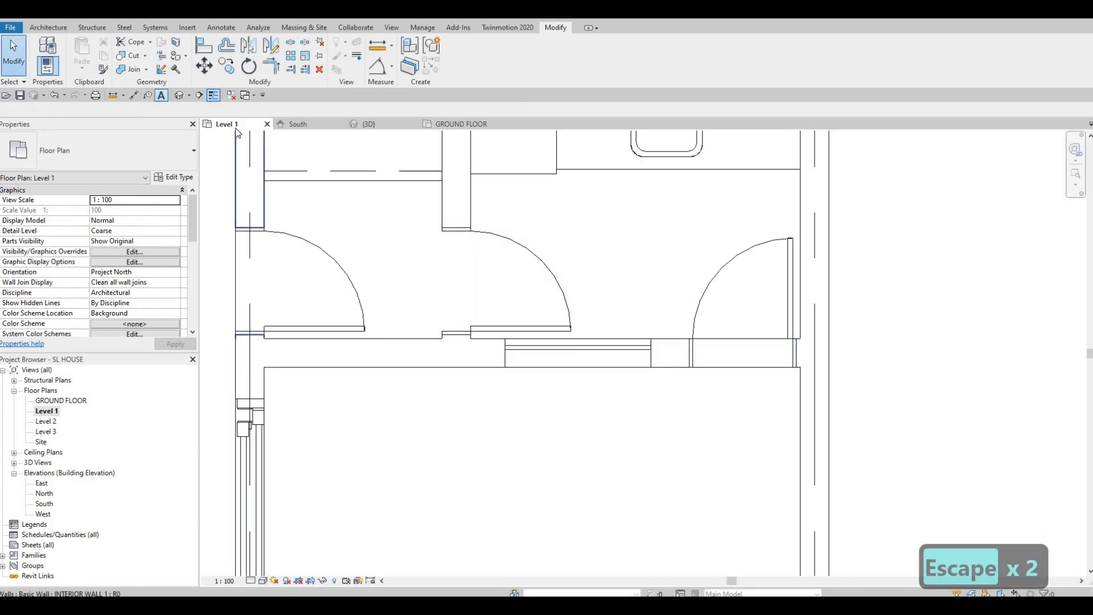
- In the 3D view, resize the curtain wall beside the sink room door into a high strip window with a base offset of about 1715 mm
left_click(369, 124)
middle_click_drag(643, 341, 523, 563)
scroll(523, 399, "down", 3)
middle_click_drag(672, 230, 659, 565)
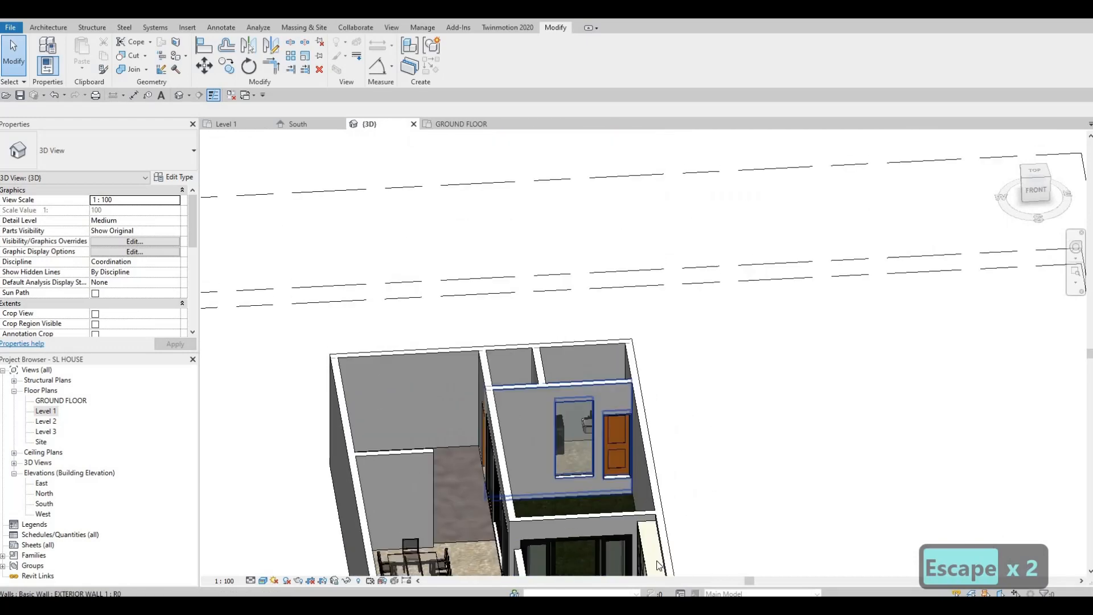
scroll(569, 421, "up", 4)
scroll(644, 511, "up", 3)
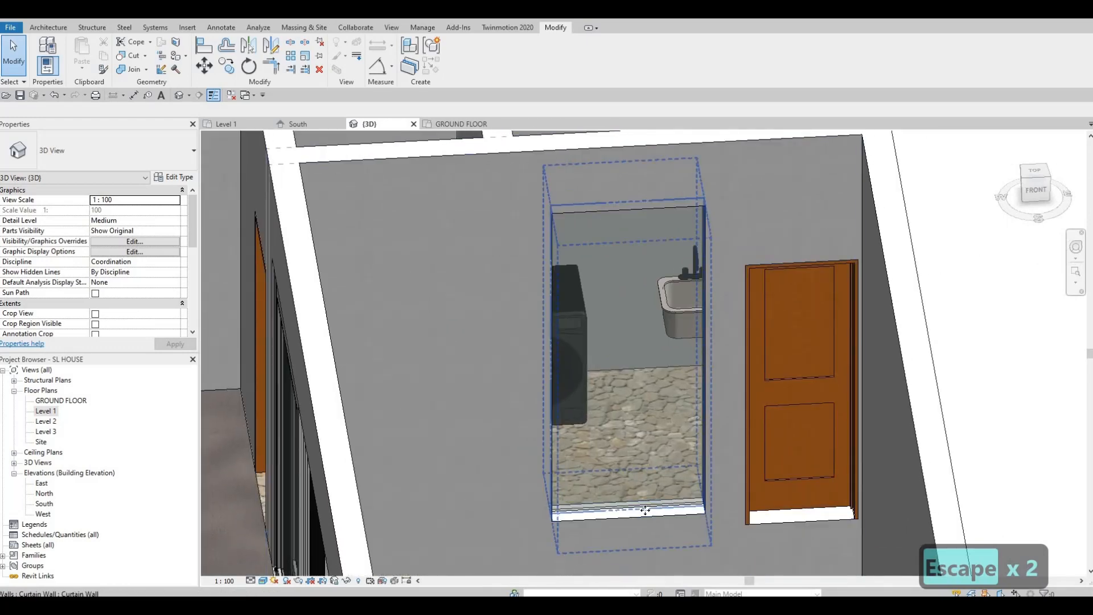
left_click(635, 515)
left_click_drag(627, 514, 626, 276)
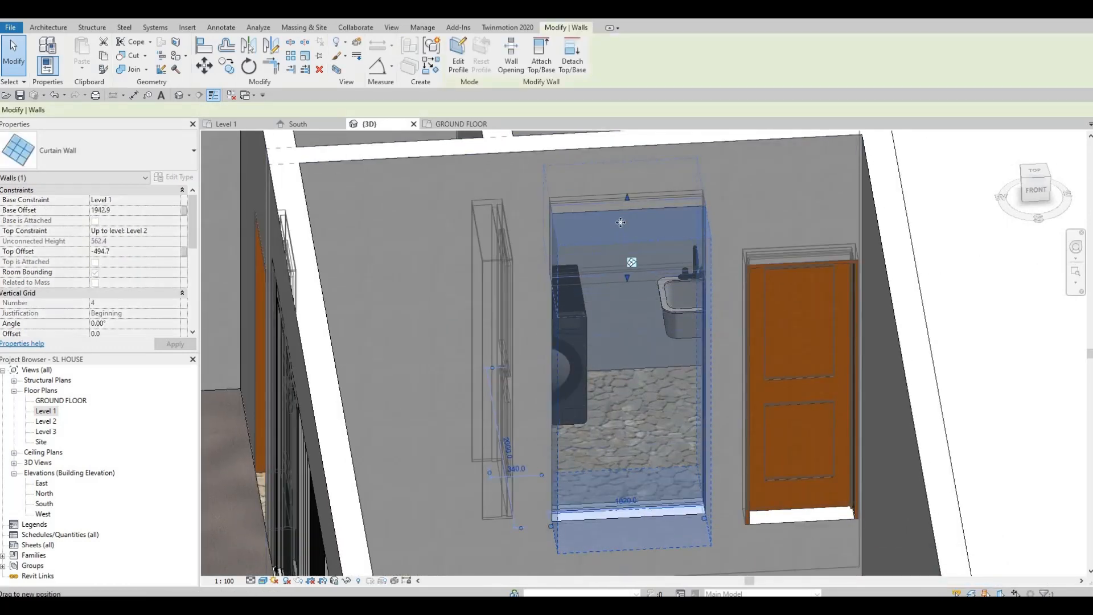
left_click_drag(627, 200, 627, 236)
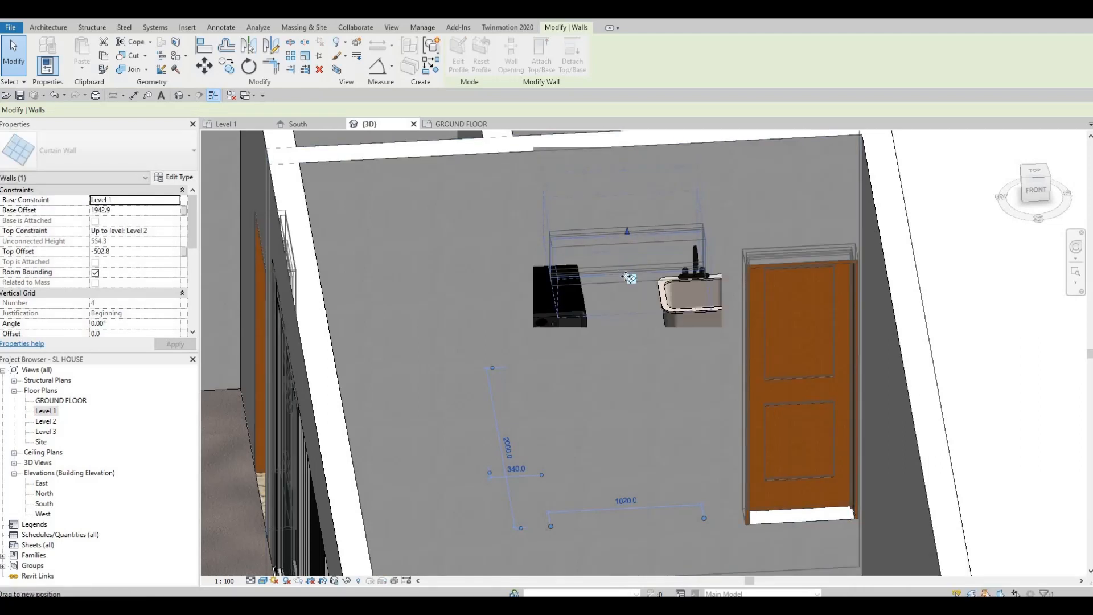
scroll(661, 246, "up", 4)
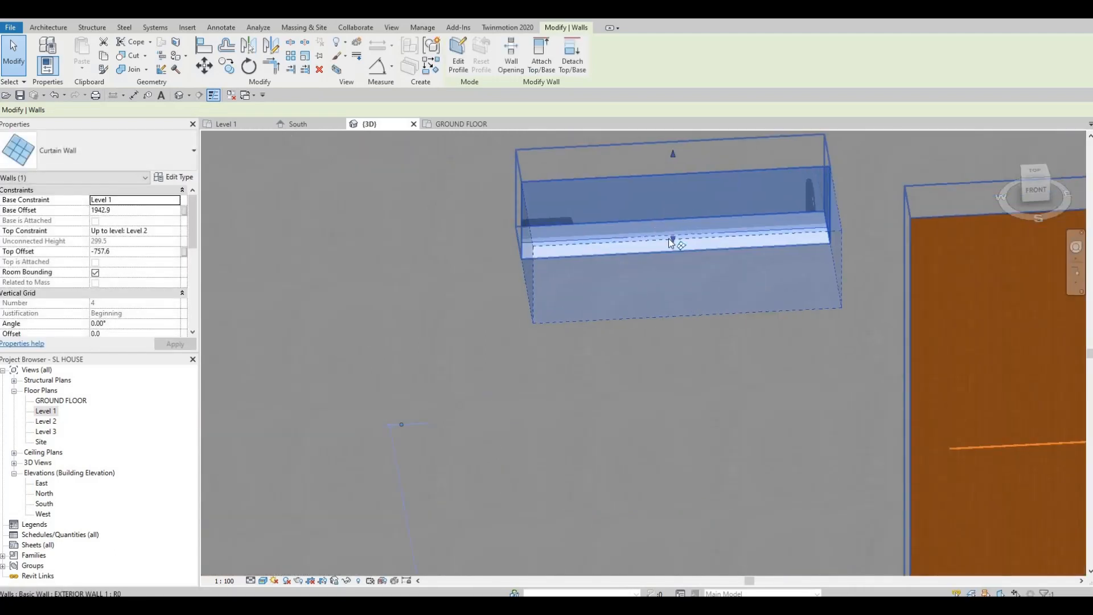
left_click_drag(671, 248, 668, 293)
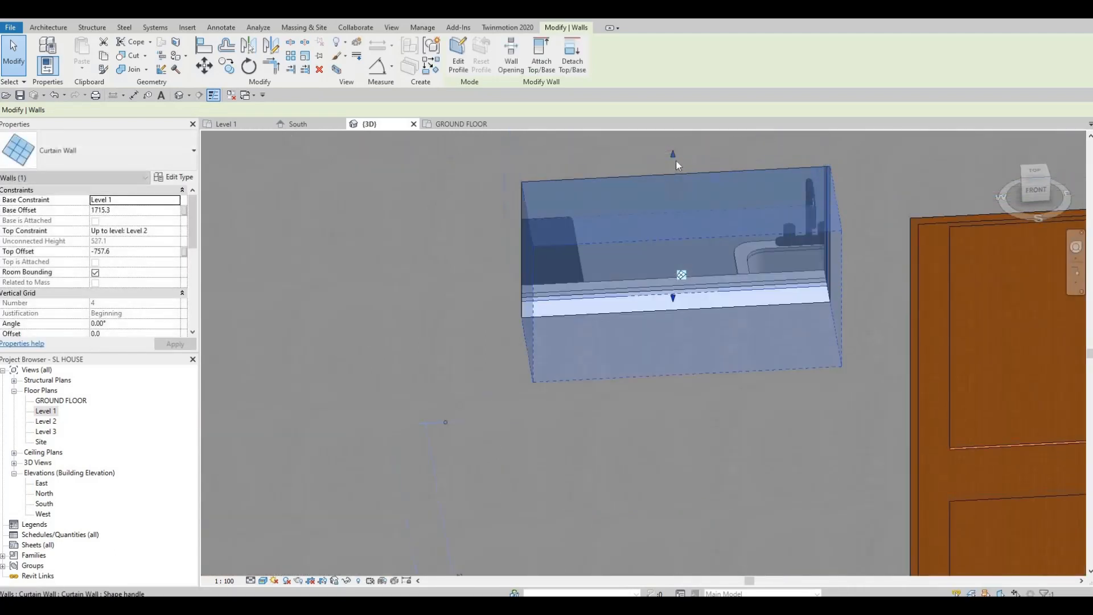
key("Escape")
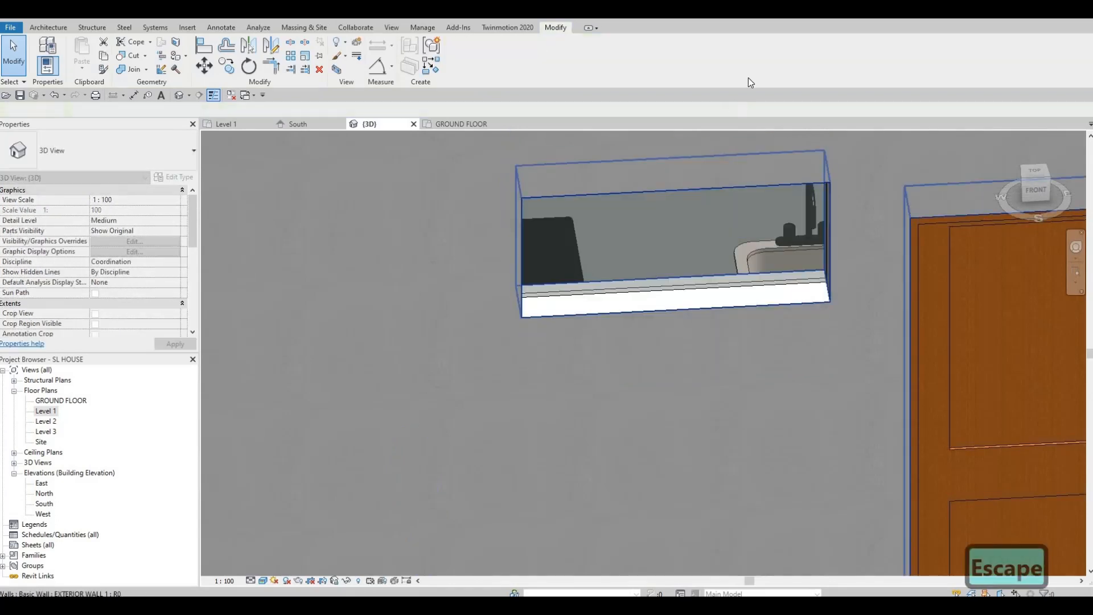
- Place three horizontal curtain grid lines on the front glazing at the stair, starting 500 mm below its head, and one on the side glazing
scroll(690, 241, "down", 6)
middle_click_drag(690, 240, 874, 54)
middle_click_drag(667, 353, 723, 318)
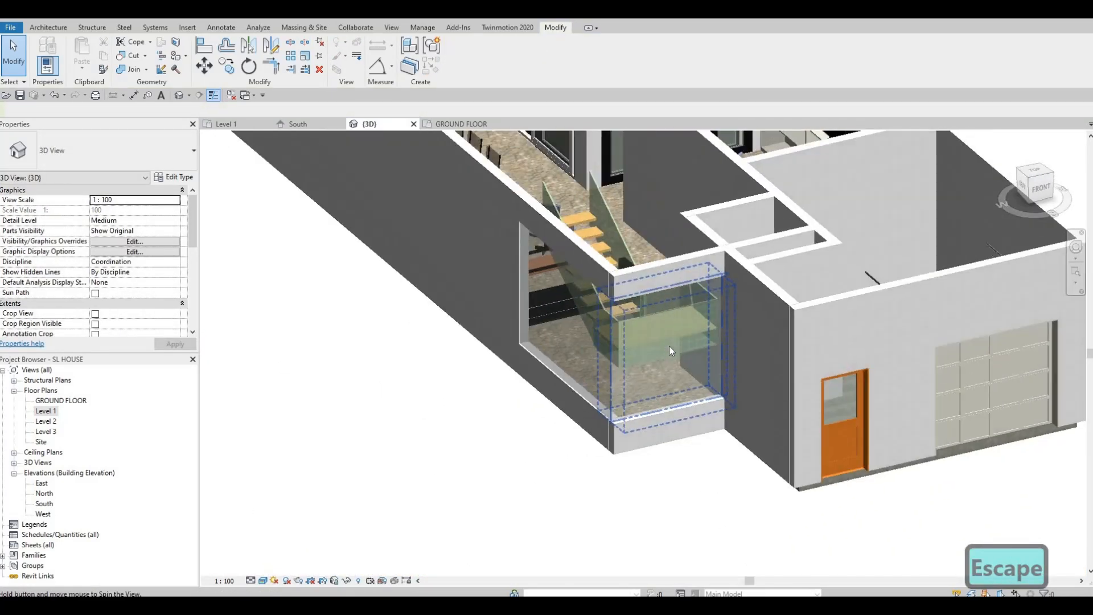
scroll(685, 312, "up", 2)
middle_click_drag(669, 348, 670, 330, "shift")
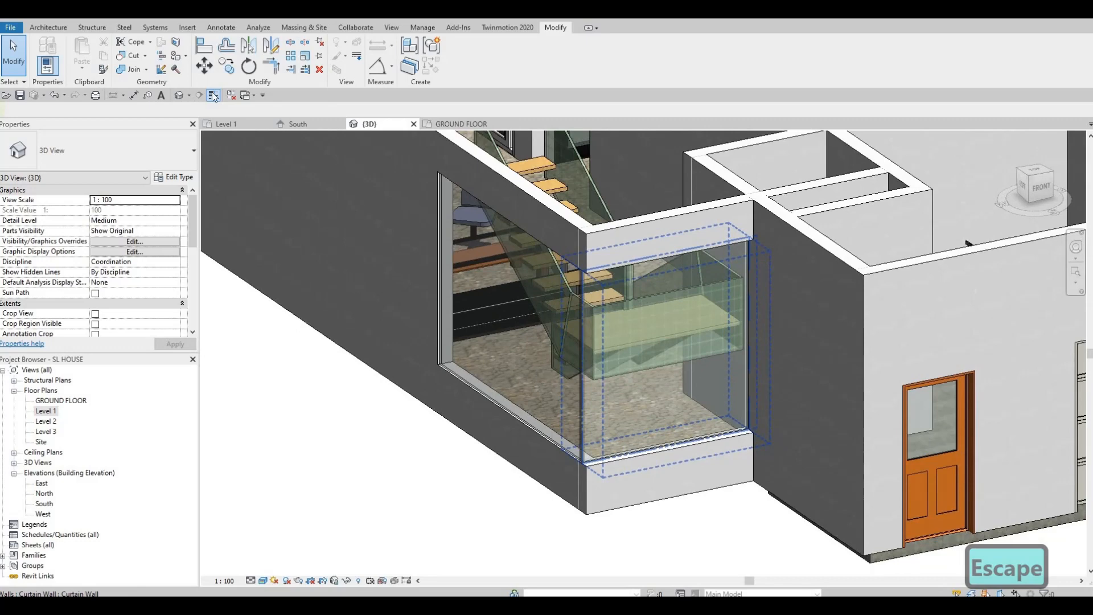
left_click(45, 27)
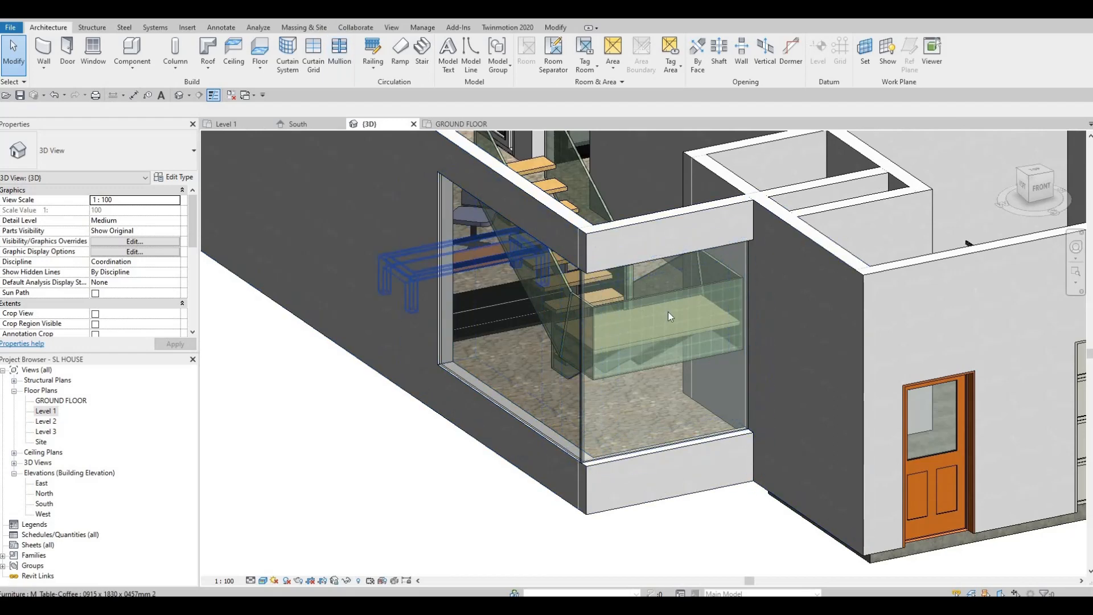
left_click(318, 63)
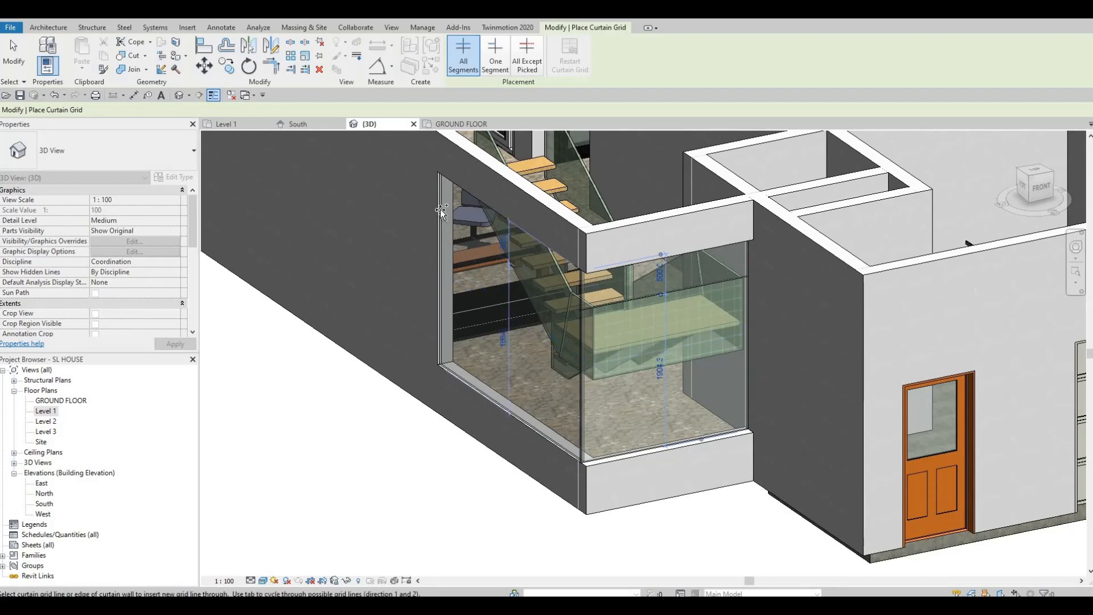
scroll(441, 210, "up", 2)
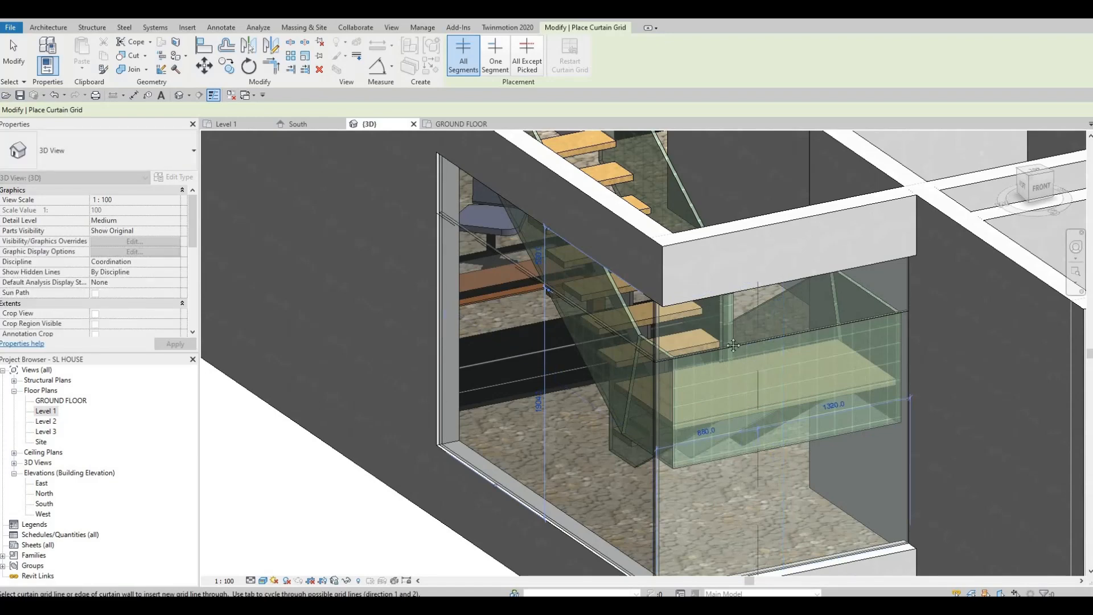
middle_click_drag(907, 374, 899, 308)
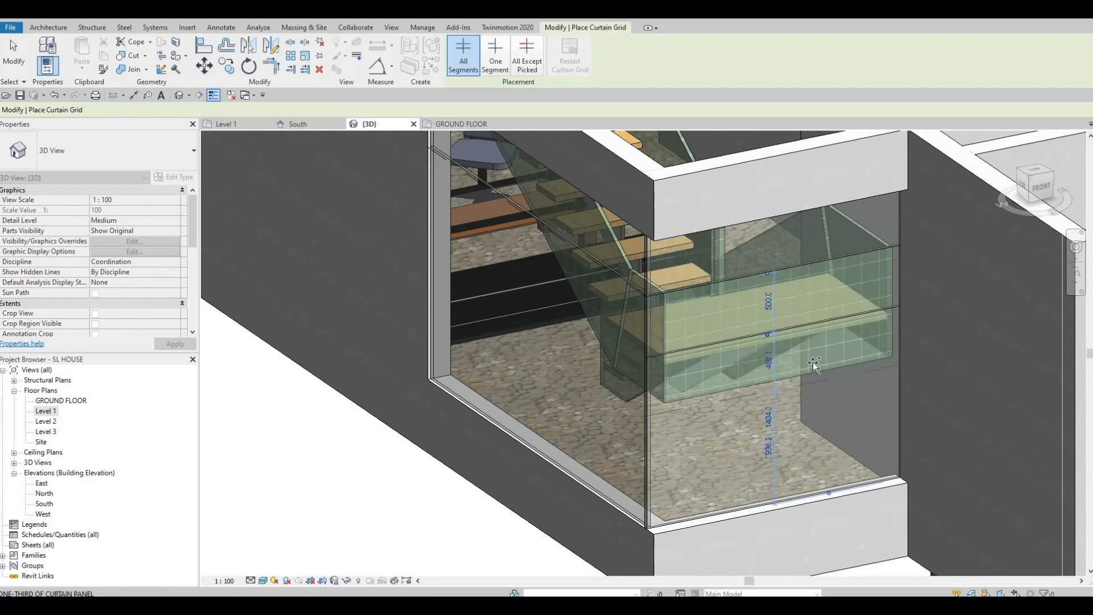
key("Escape")
key("Escape")
key("Escape")
- Set the spacing between the second and third horizontal grid lines of the front curtain wall to 500 mm
scroll(771, 384, "up", 2)
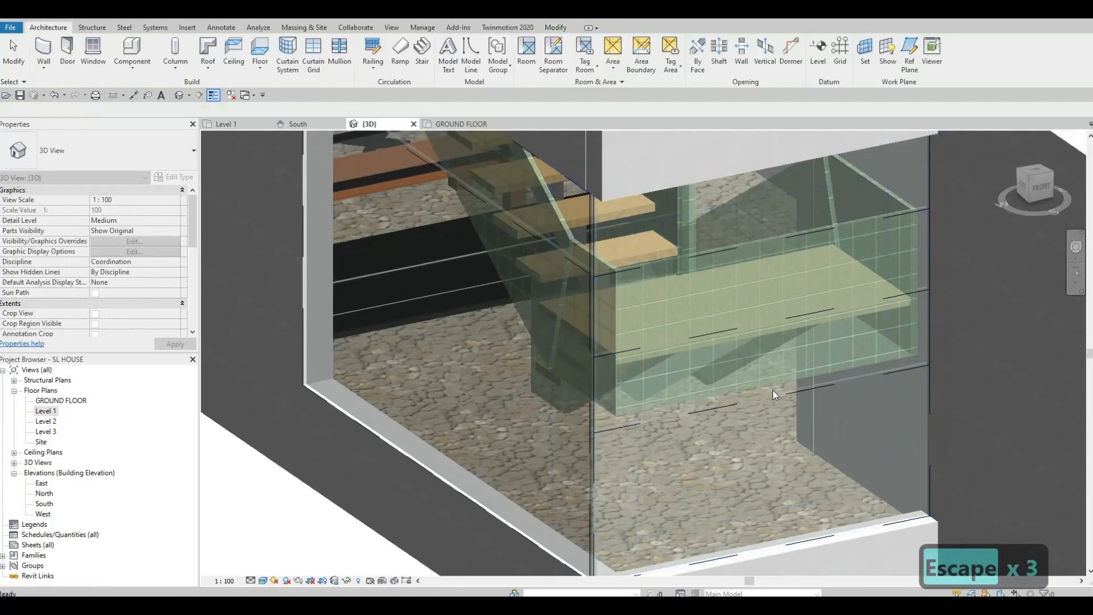
left_click(750, 360)
type("500")
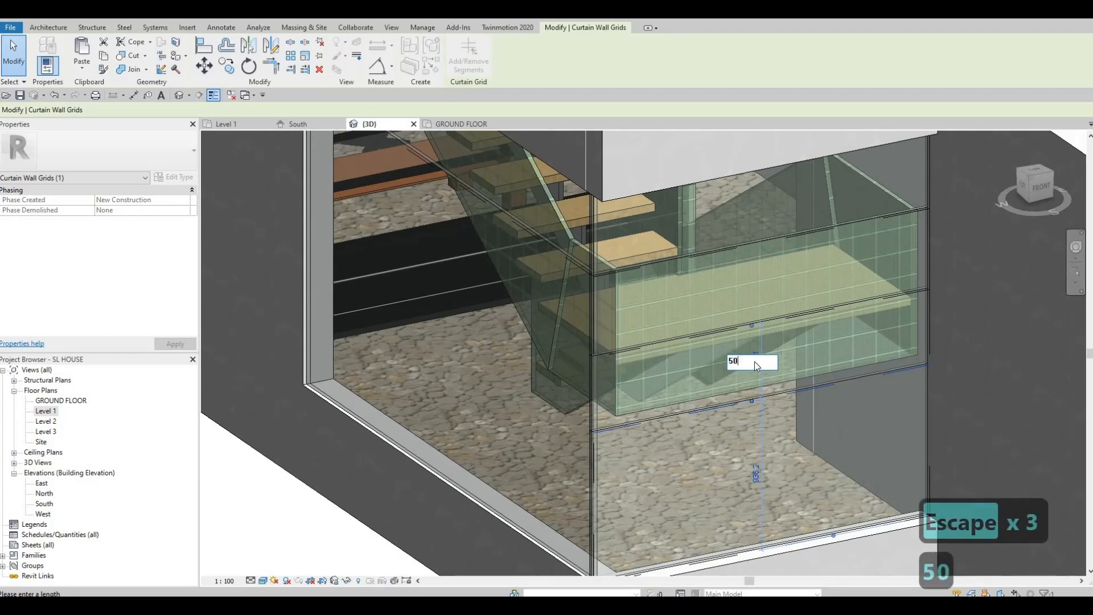
key("Return")
key("Escape")
key("Escape")
key("Escape")
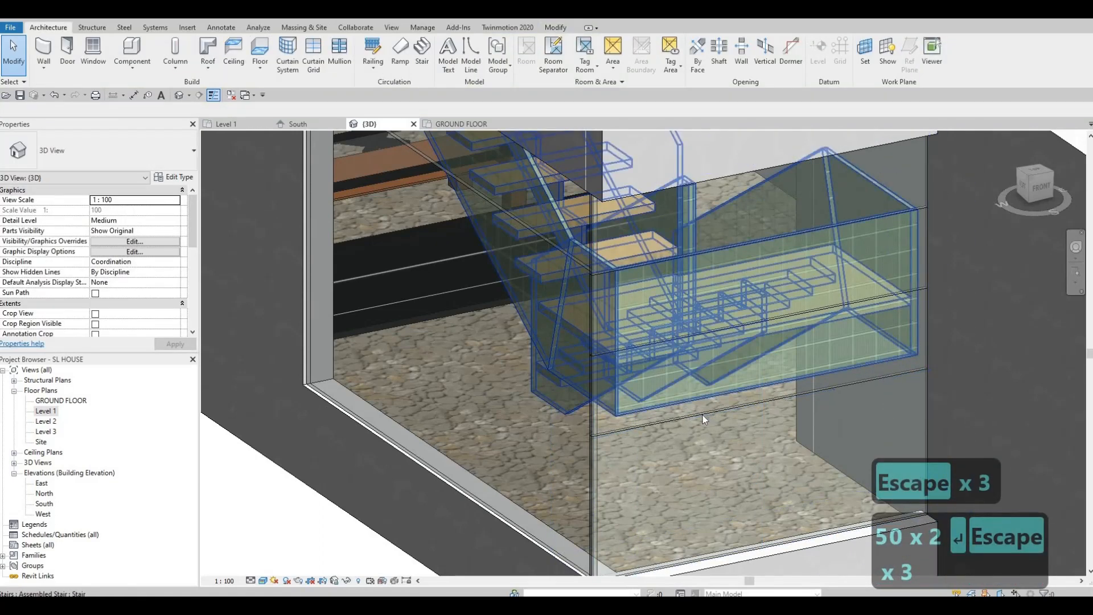
- Add a horizontal grid line at the midpoint of the front glazing's lowest panel and three more on the side curtain wall
left_click(318, 67)
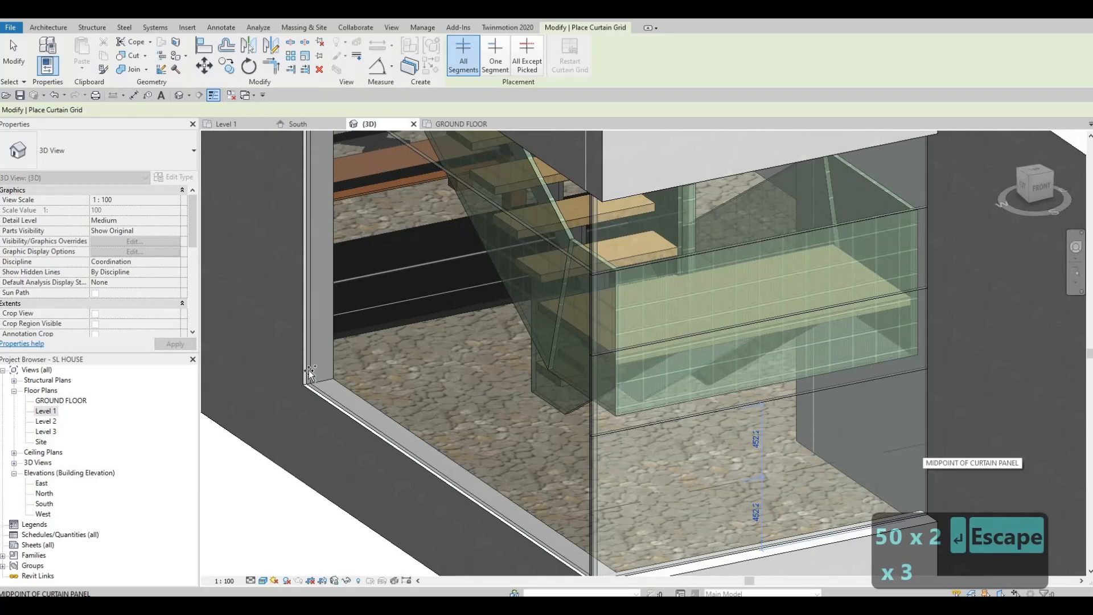
left_click(313, 300)
left_click(323, 261)
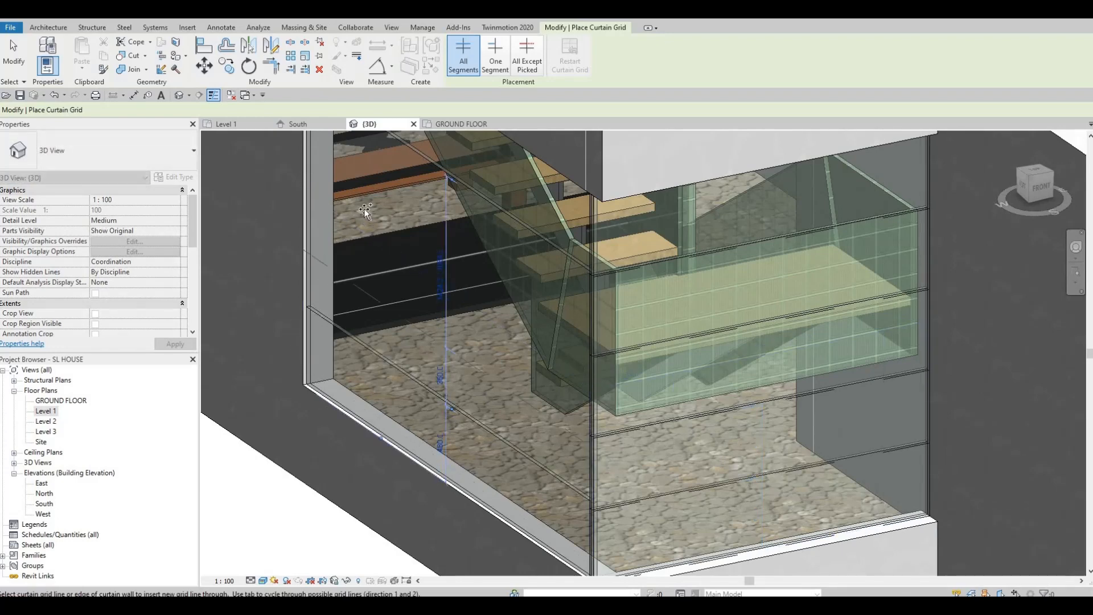
left_click(310, 195)
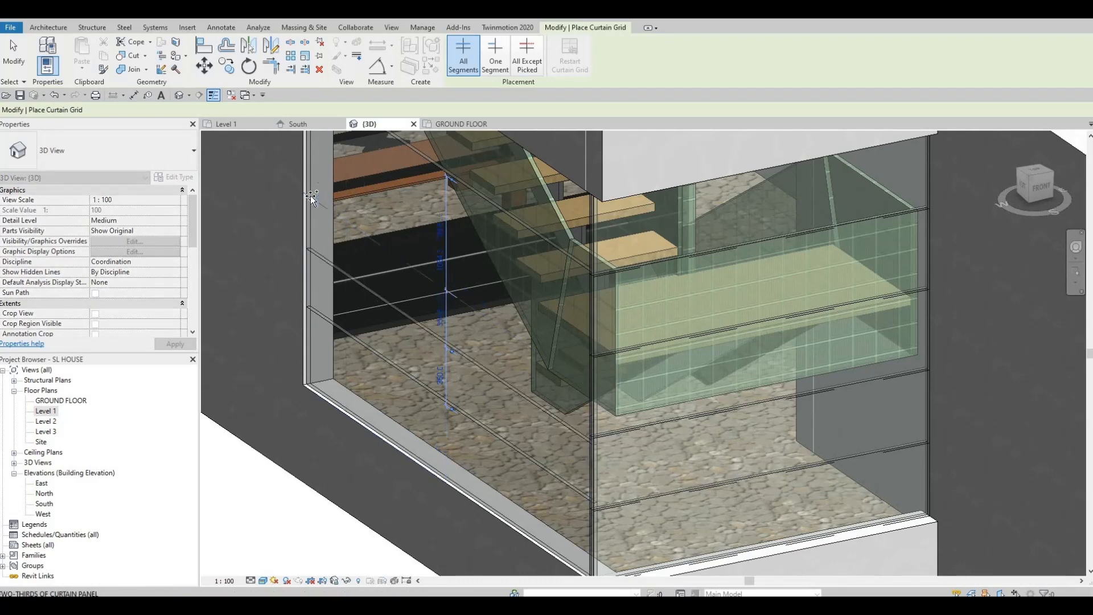
left_click(307, 194)
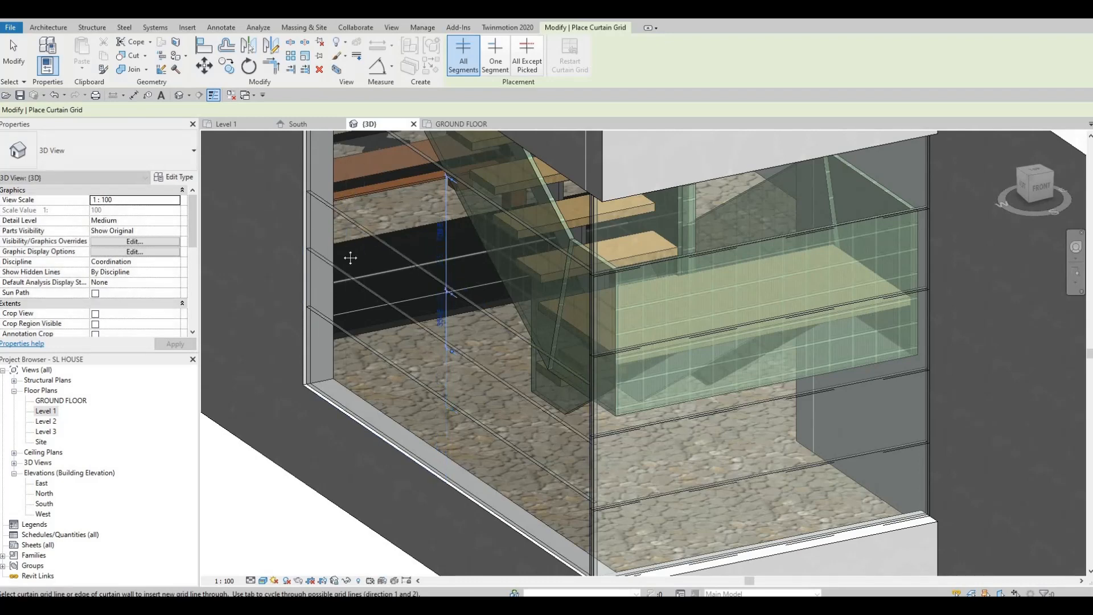
scroll(360, 287, "down", 2)
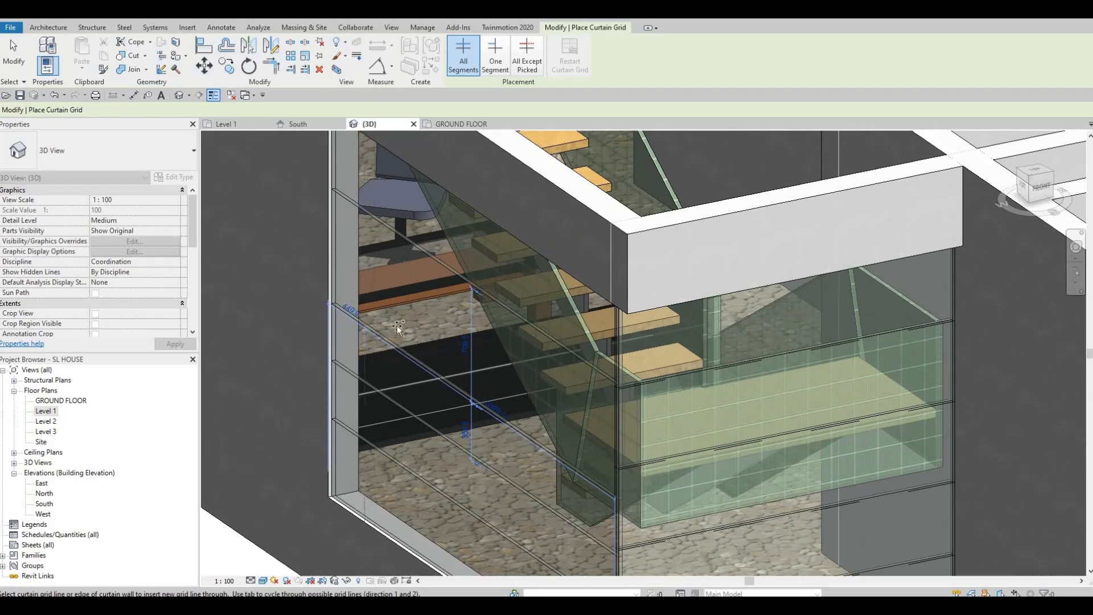
scroll(433, 418, "up", 2)
key("Escape")
key("Escape")
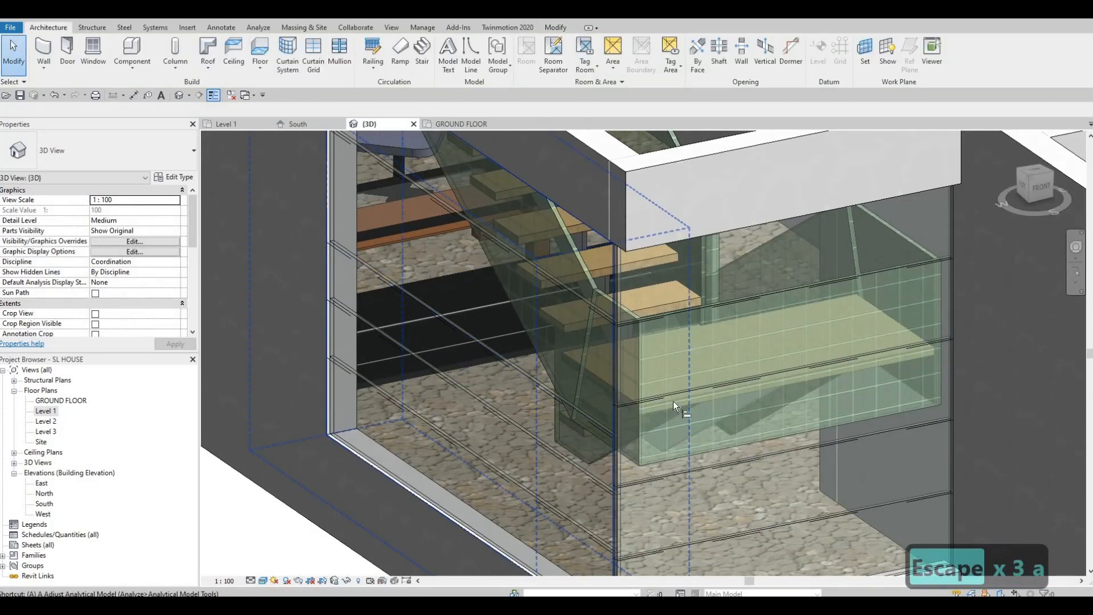
- Align the side curtain wall's lower horizontal grid lines with the matching grid lines of the front curtain wall at the corner
key("a")
key("l")
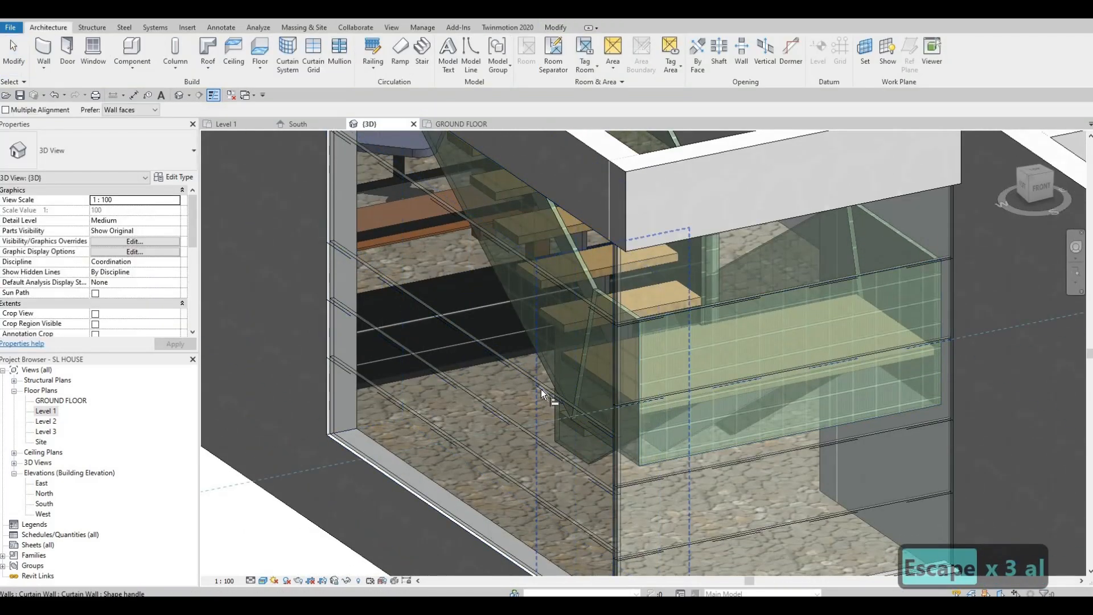
left_click(459, 313)
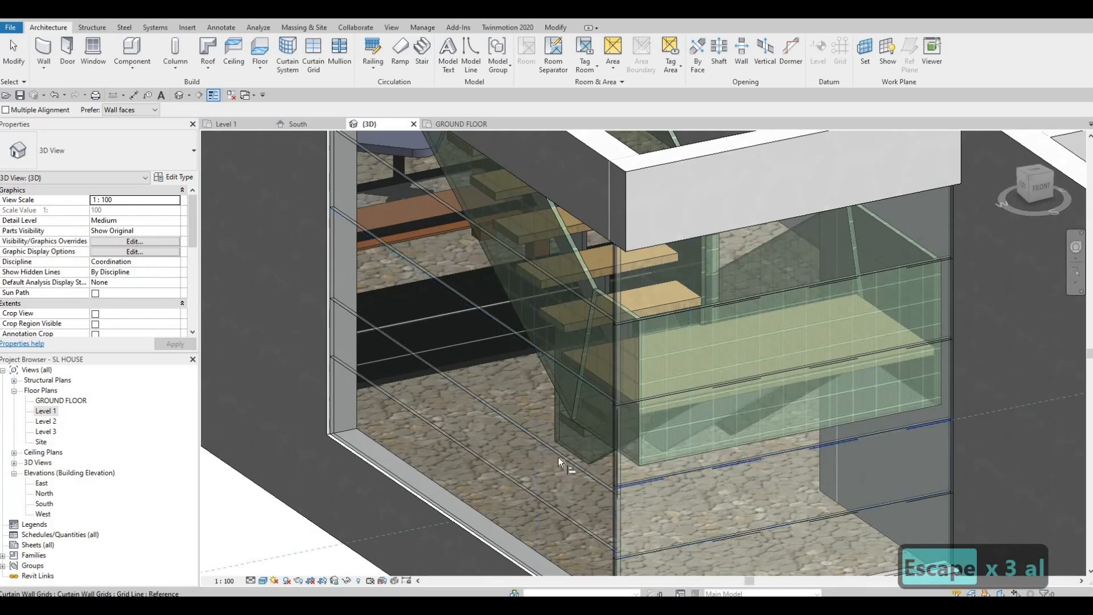
left_click(588, 471)
middle_click_drag(660, 545, 652, 461)
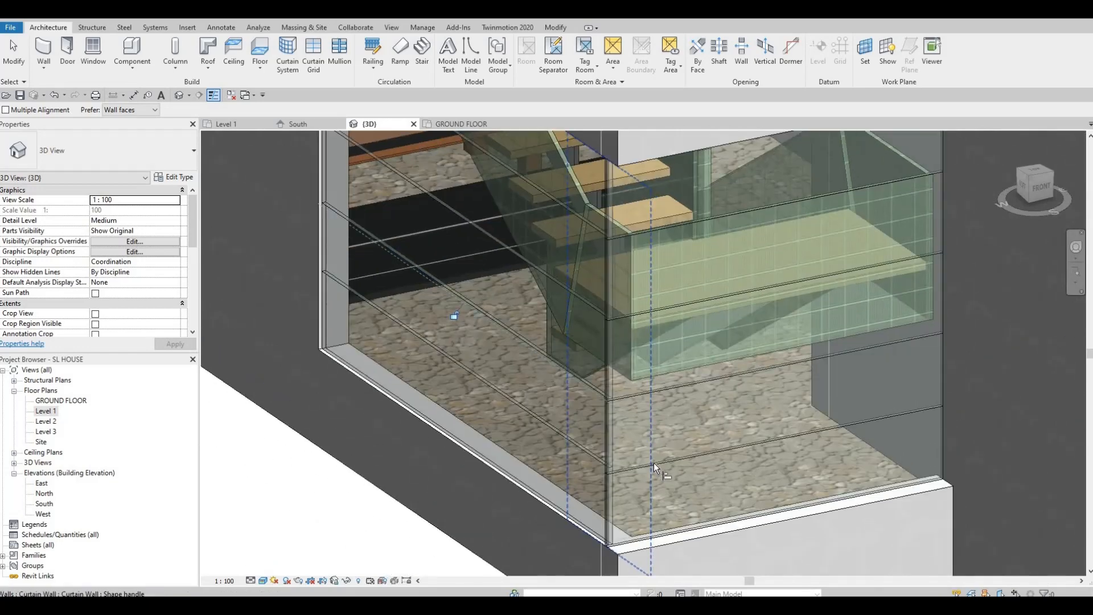
left_click(653, 463)
left_click(550, 438)
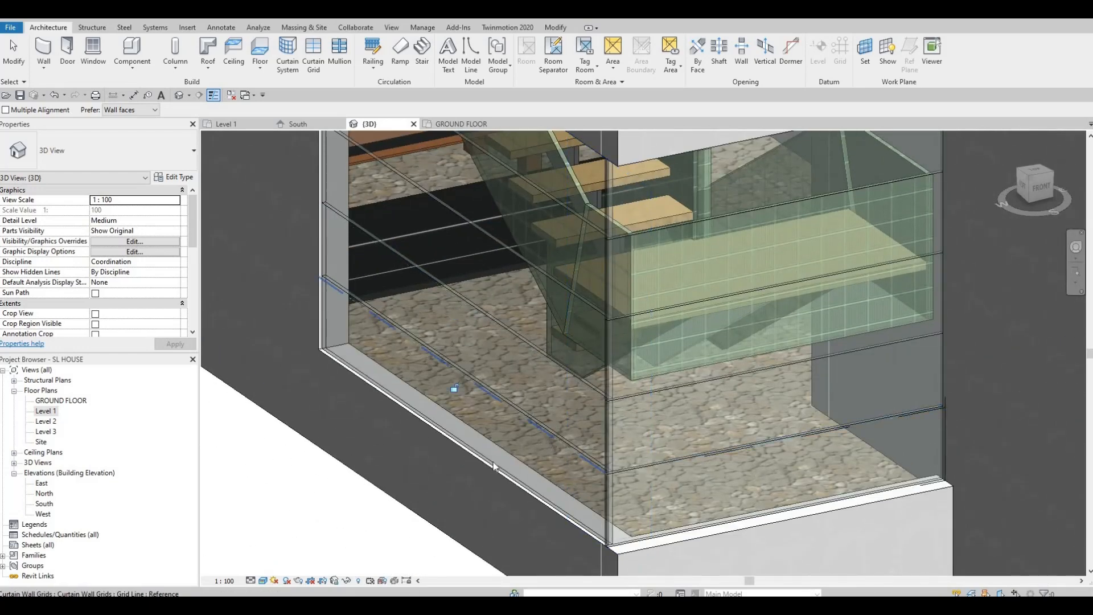
key("Escape")
key("Escape")
- Place 50mm x 65mm rectangular mullions on all grid lines of the side curtain wall at the stair
scroll(538, 449, "down", 4)
middle_click_drag(550, 461, 450, 353, "shift")
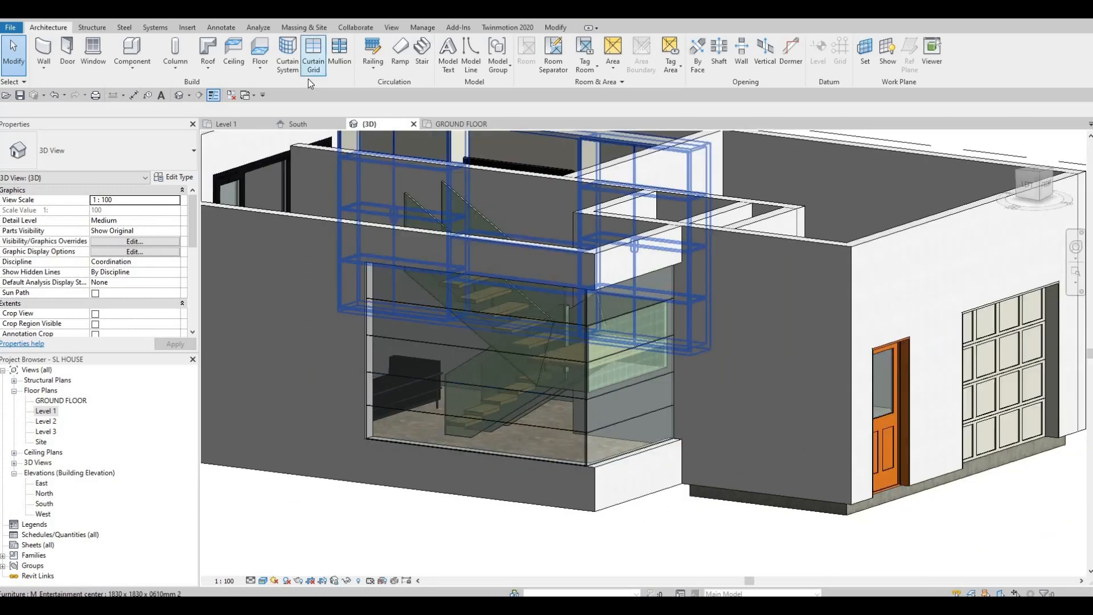
left_click(339, 61)
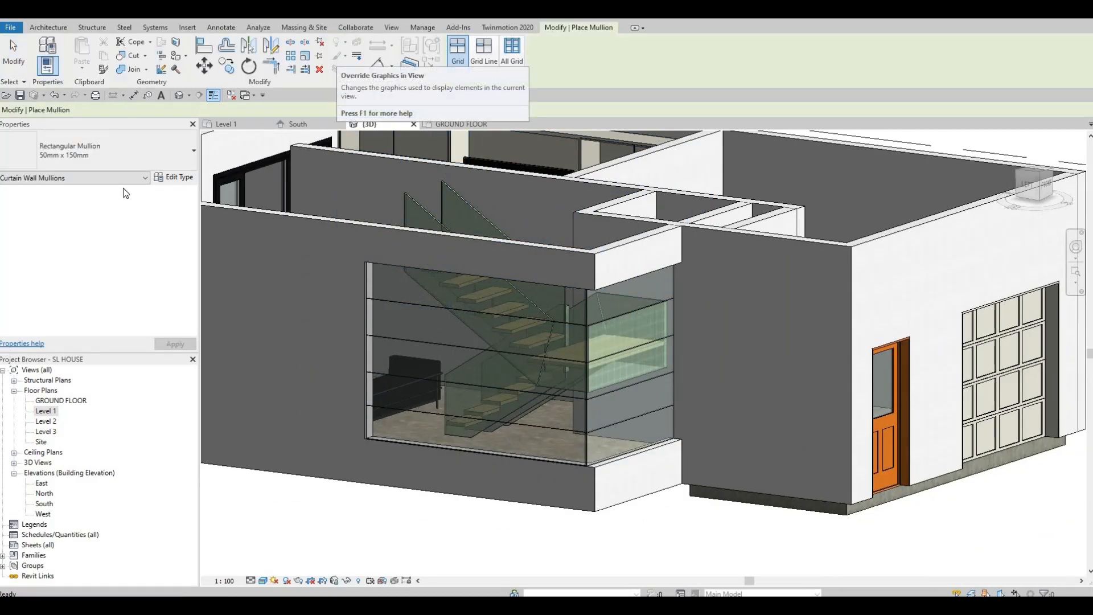
left_click(177, 162)
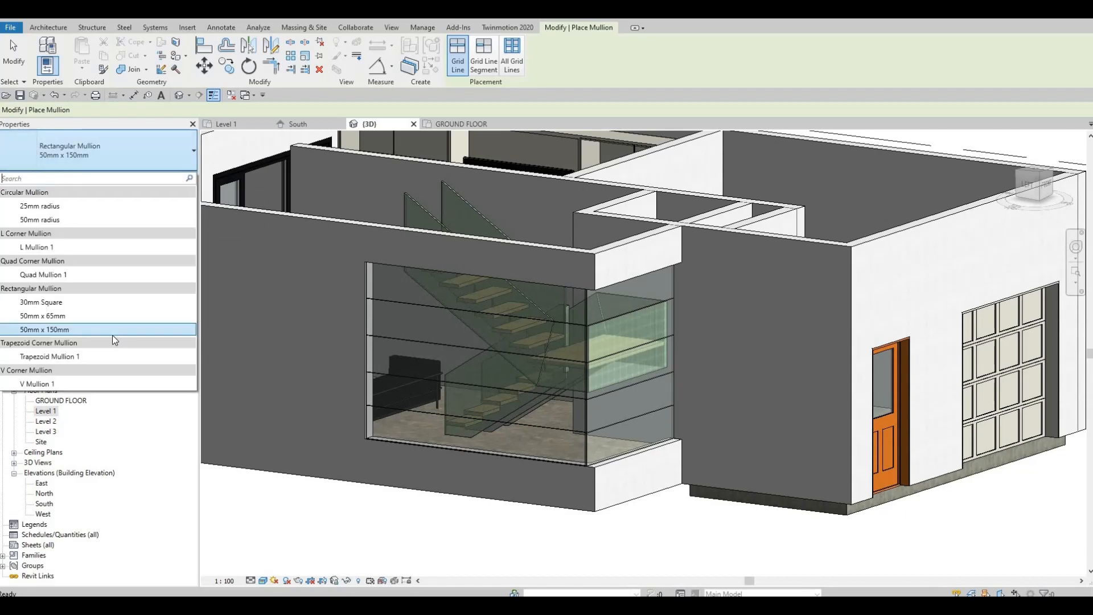
left_click(90, 316)
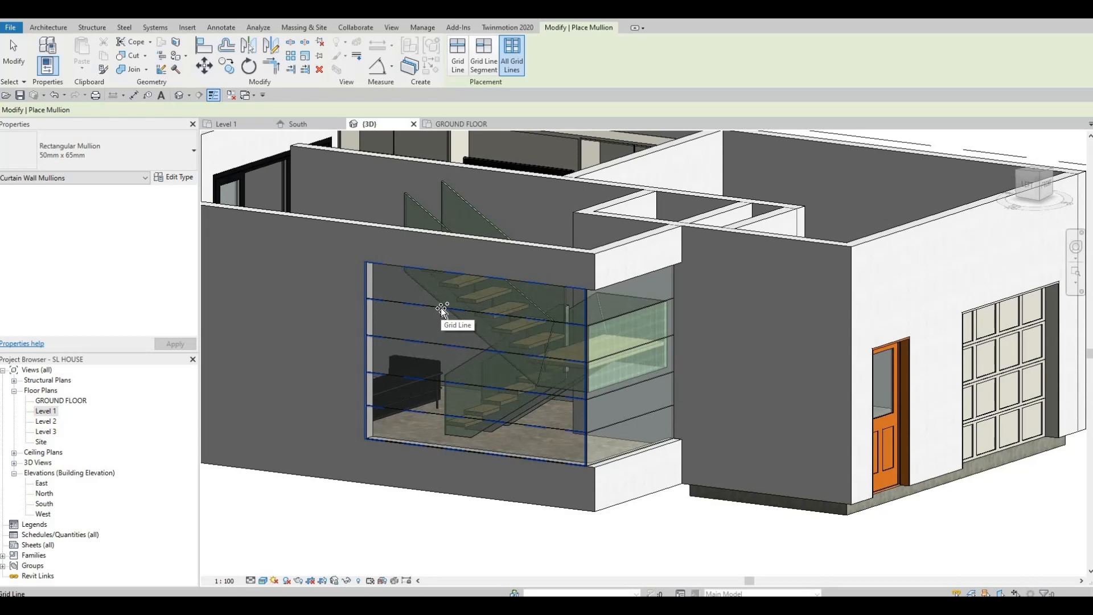
left_click(470, 323)
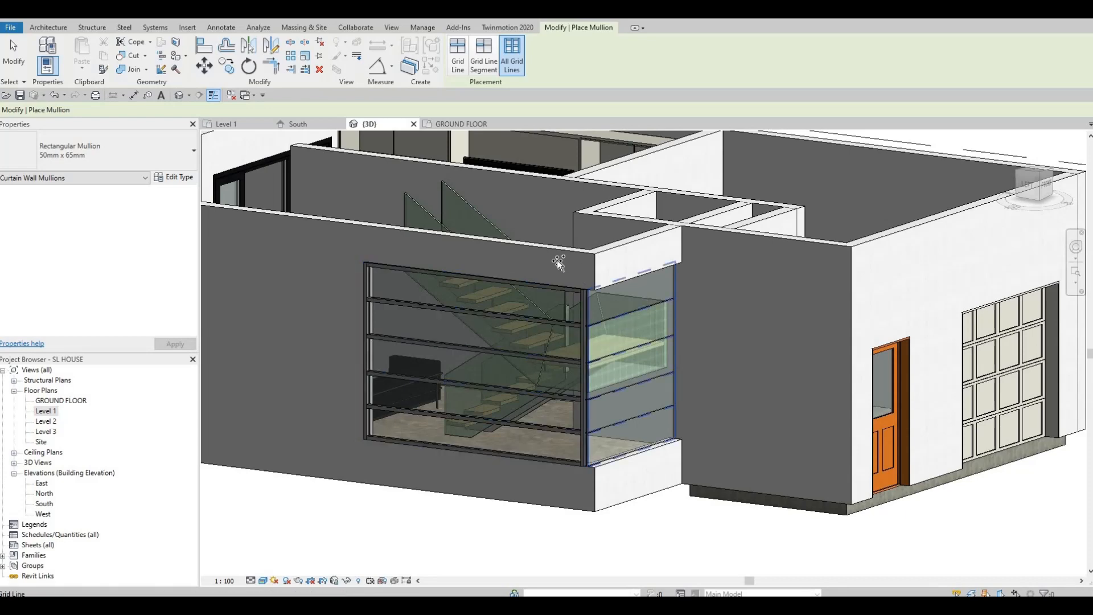
- Delete the two uppermost vertical mullion segments at the stair corner edge of the side curtain wall
middle_click_drag(557, 273, 754, 283, "shift")
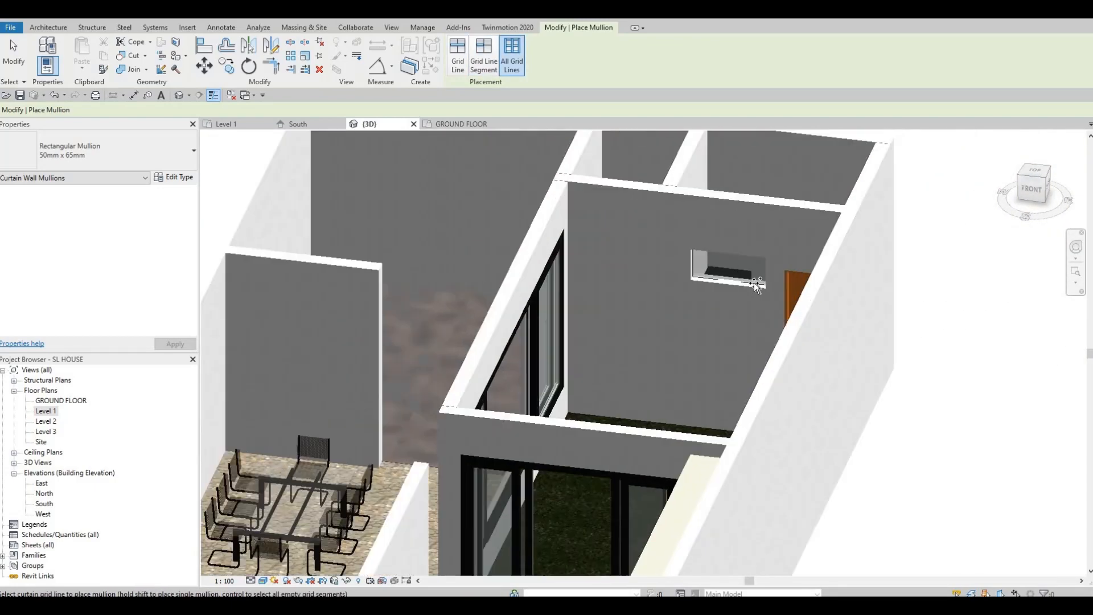
scroll(754, 283, "down", 3)
middle_click_drag(676, 265, 376, 380, "shift")
key("Escape")
scroll(420, 343, "up", 6)
key("Escape")
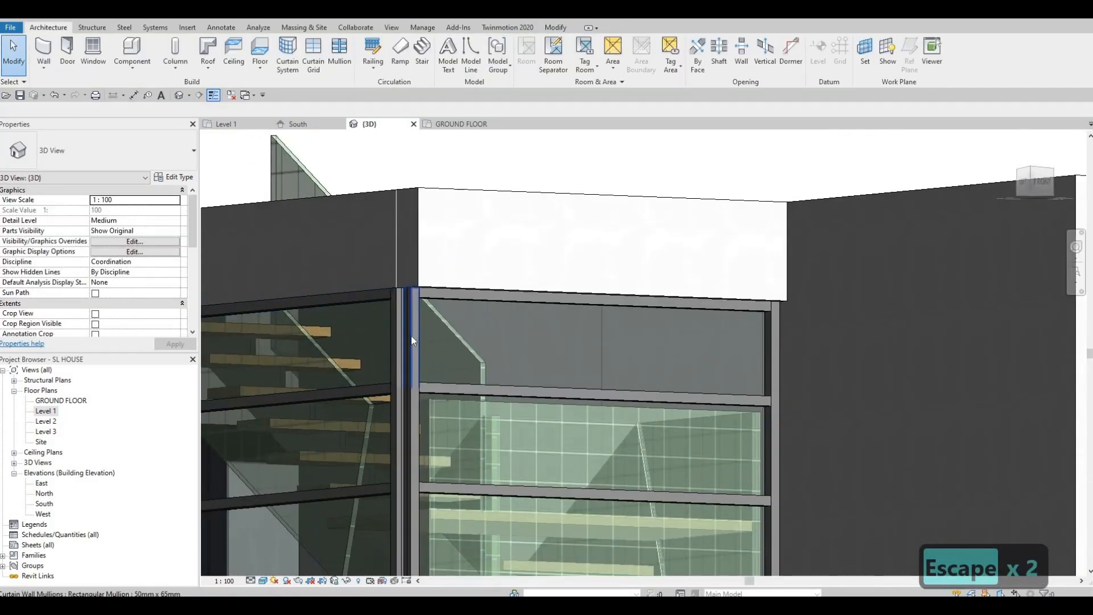
left_click(411, 335)
key("Delete")
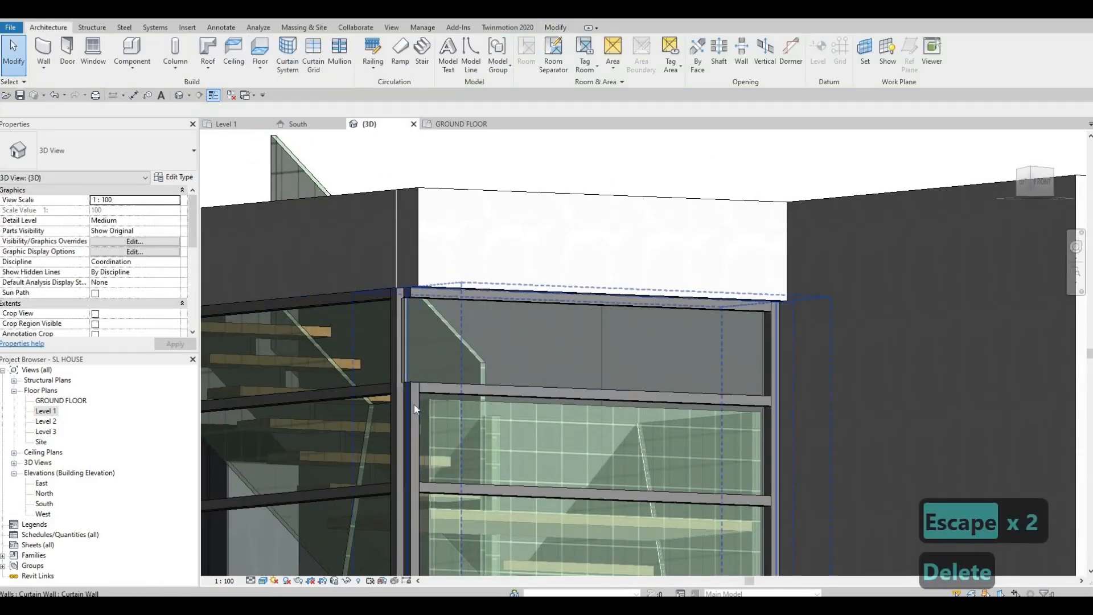
left_click(413, 419)
key("Delete")
middle_click_drag(407, 509, 427, 342)
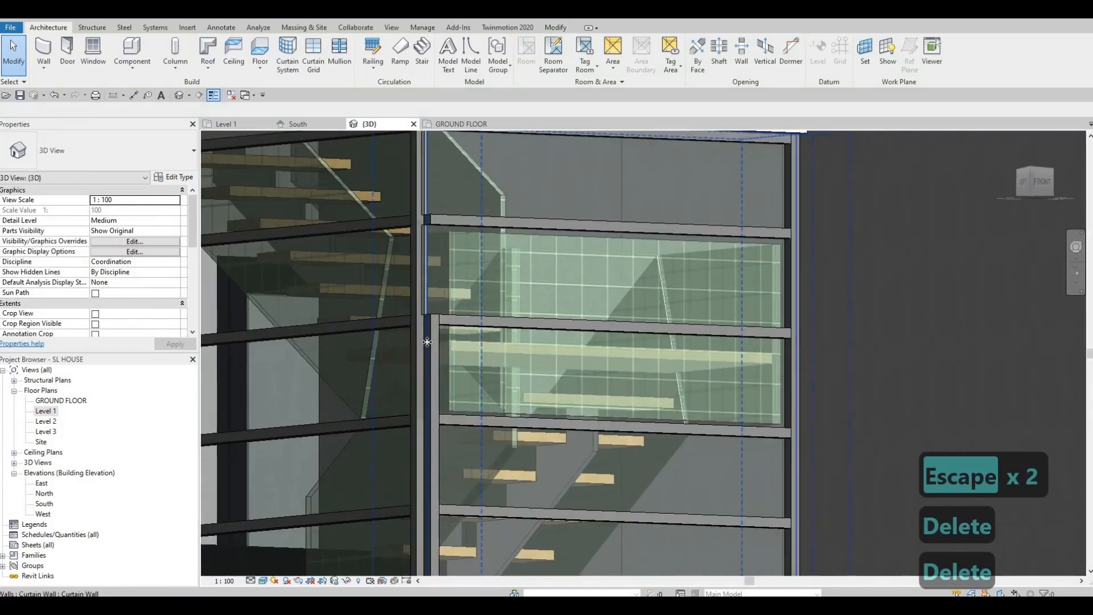
left_click(430, 443)
key("Delete")
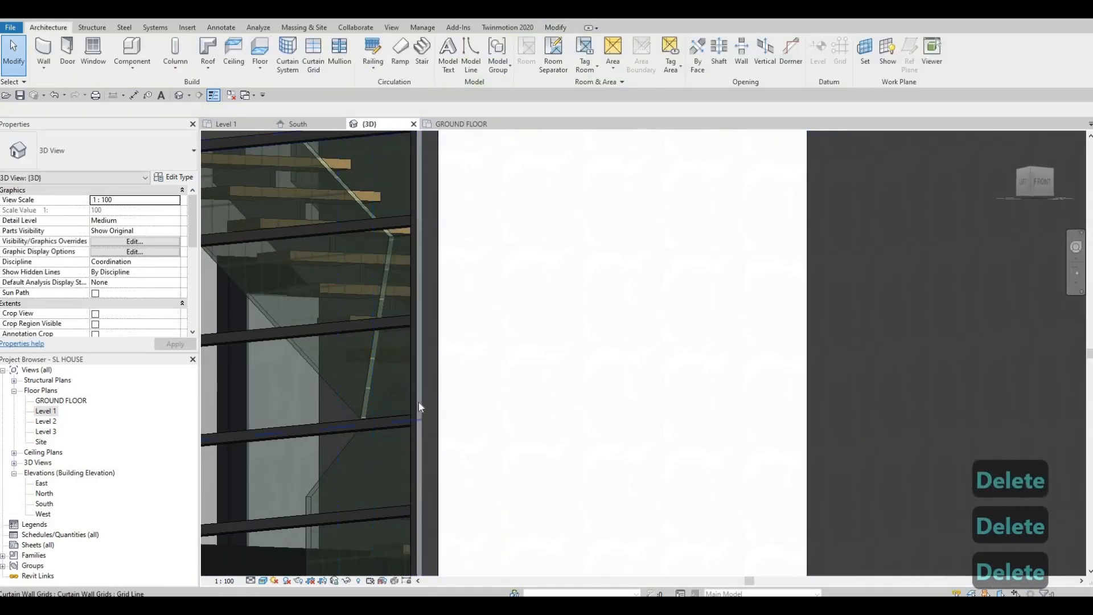
key("ctrl+z")
key("Escape")
key("Escape")
- Delete the three remaining vertical mullion segments at the corner edge of the side curtain wall
scroll(479, 251, "down", 2)
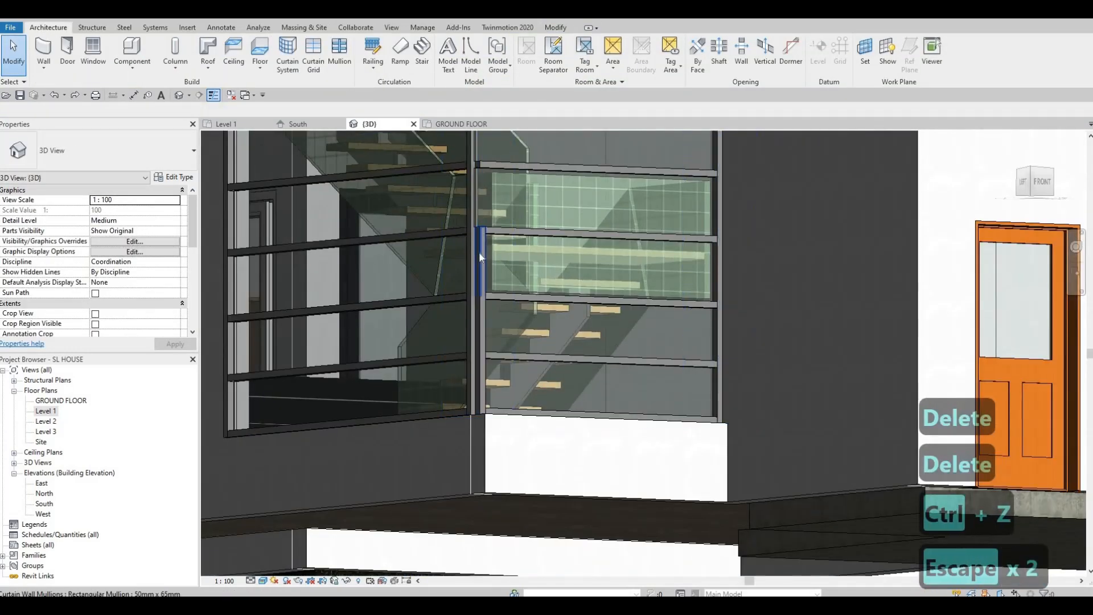
left_click(479, 251)
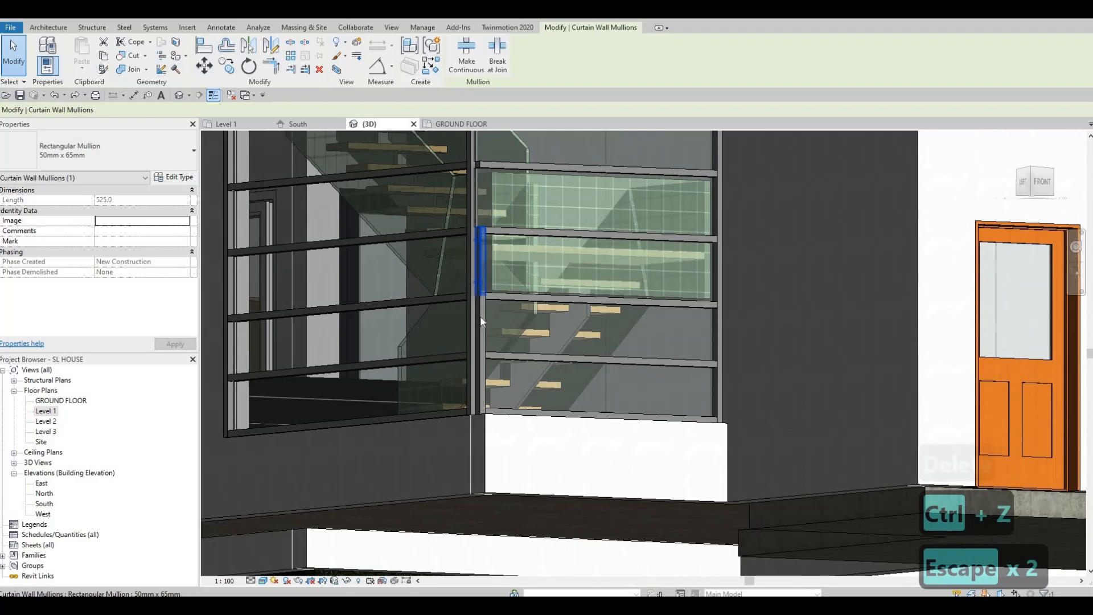
key("Delete")
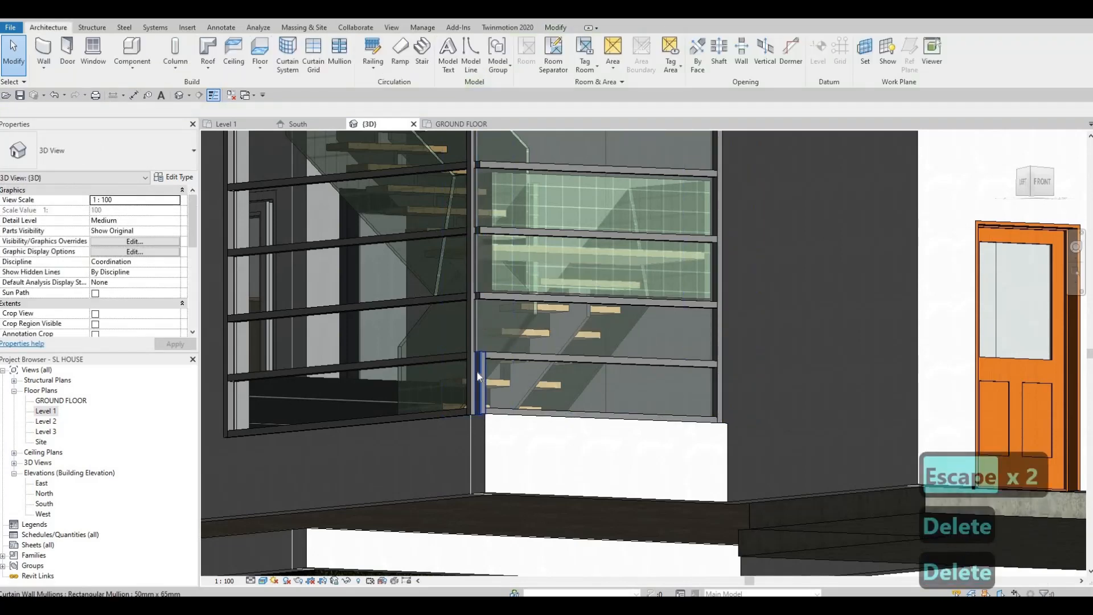
key("Delete")
key("Delete")
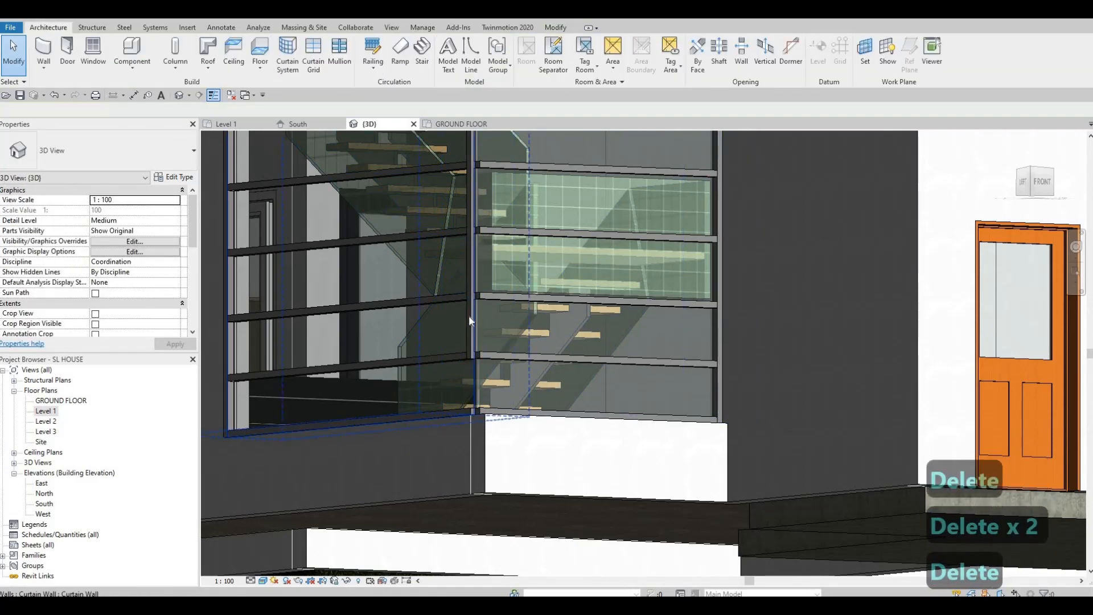
- Delete all vertical mullion segments at the stair corner edge of the front curtain wall
left_click(470, 313)
key("Delete")
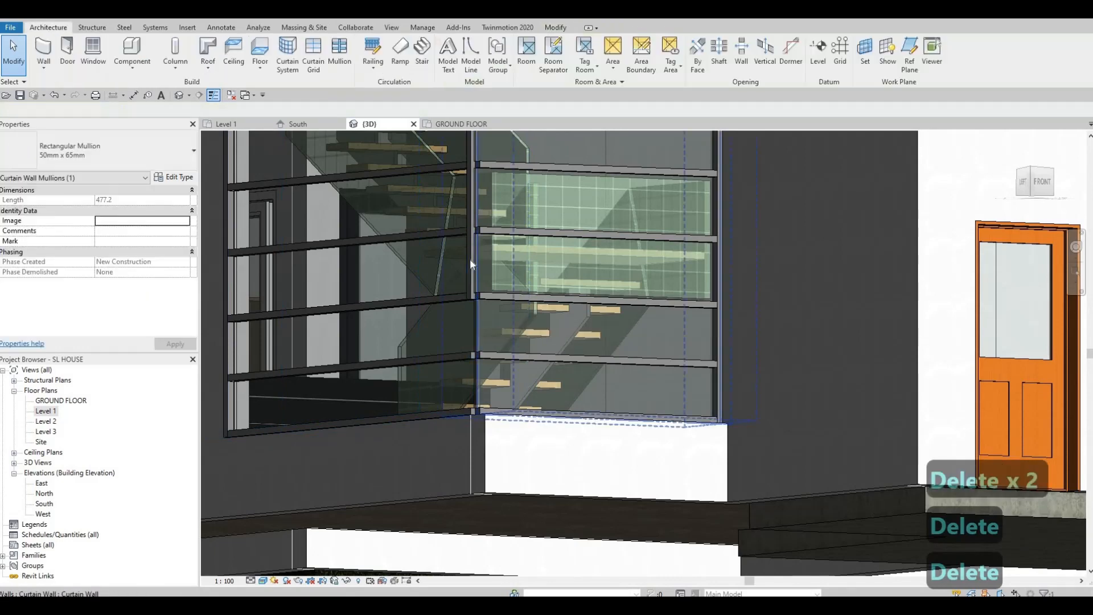
left_click(466, 240)
key("Delete")
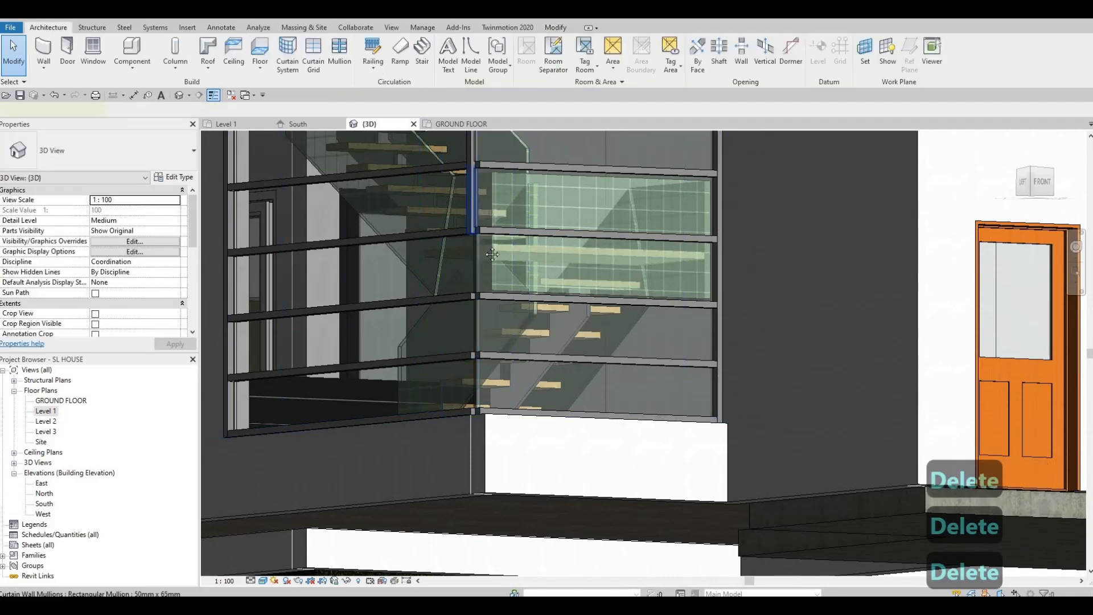
left_click(472, 205)
key("Delete")
middle_click_drag(490, 265, 502, 410)
left_click(484, 287)
key("Delete")
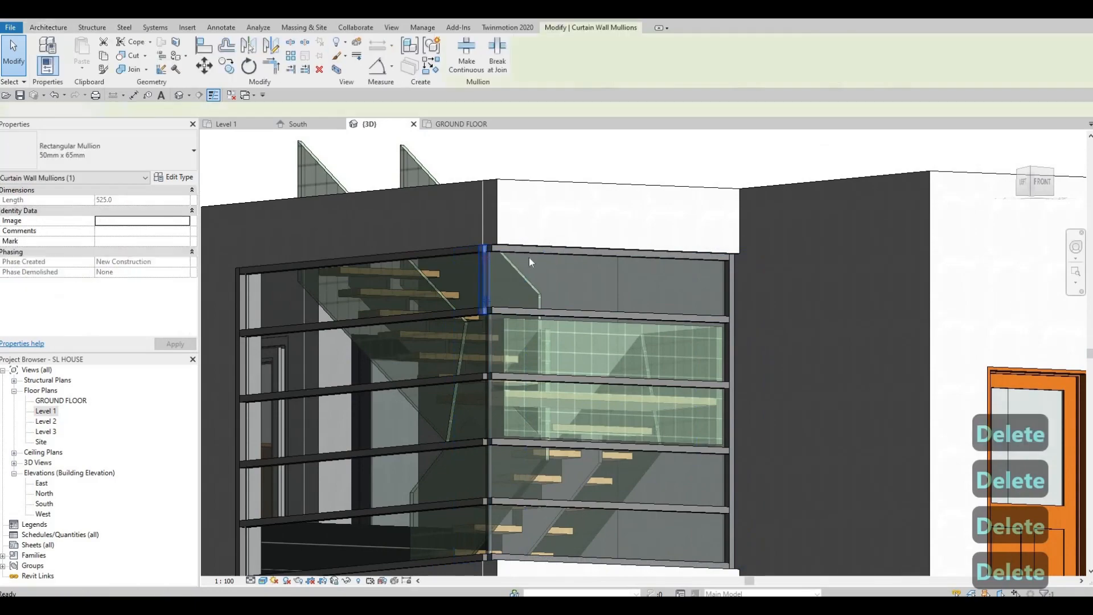
- Examine how the two curtain walls meet at the stair corner in 3D and in the Level 1 floor plan
middle_click_drag(485, 319, 498, 288)
scroll(498, 288, "down", 3)
middle_click_drag(495, 468, 494, 433, "shift")
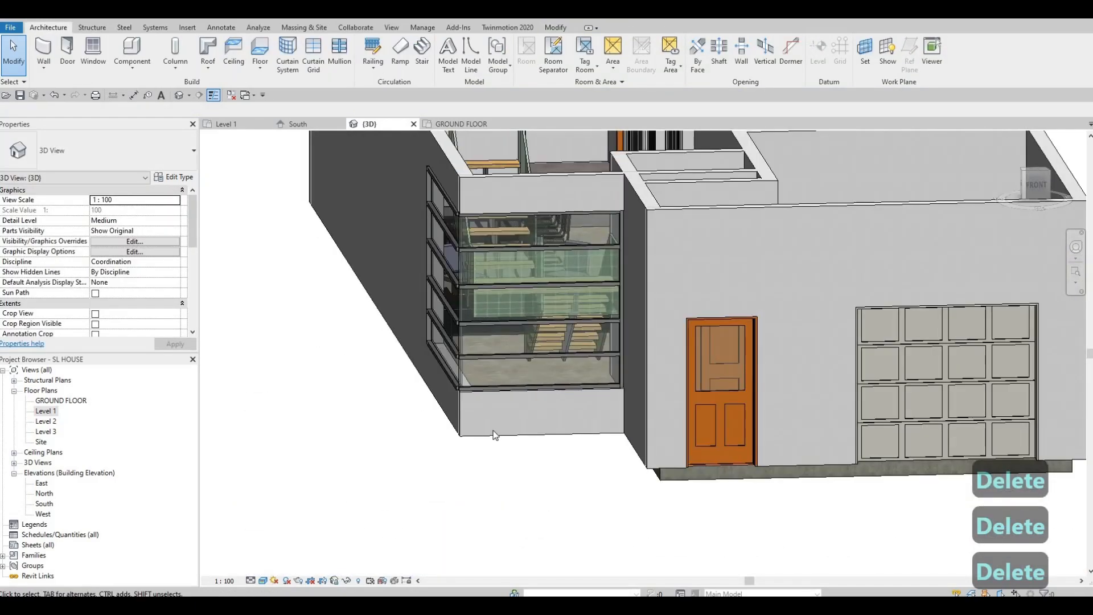
scroll(501, 359, "up", 6)
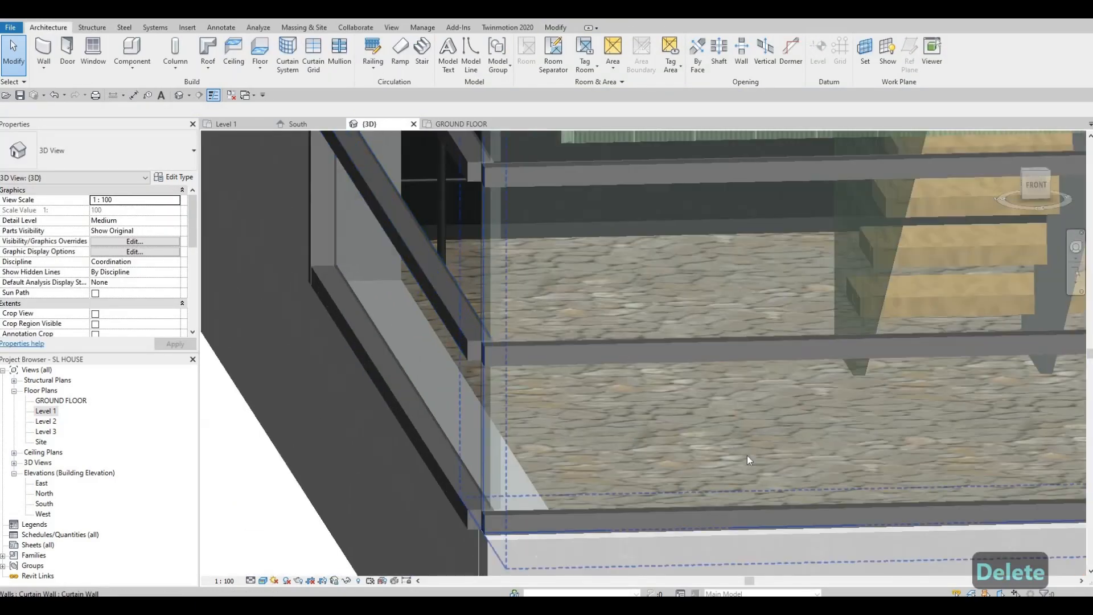
middle_click_drag(748, 460, 749, 456, "shift")
scroll(750, 441, "down", 2)
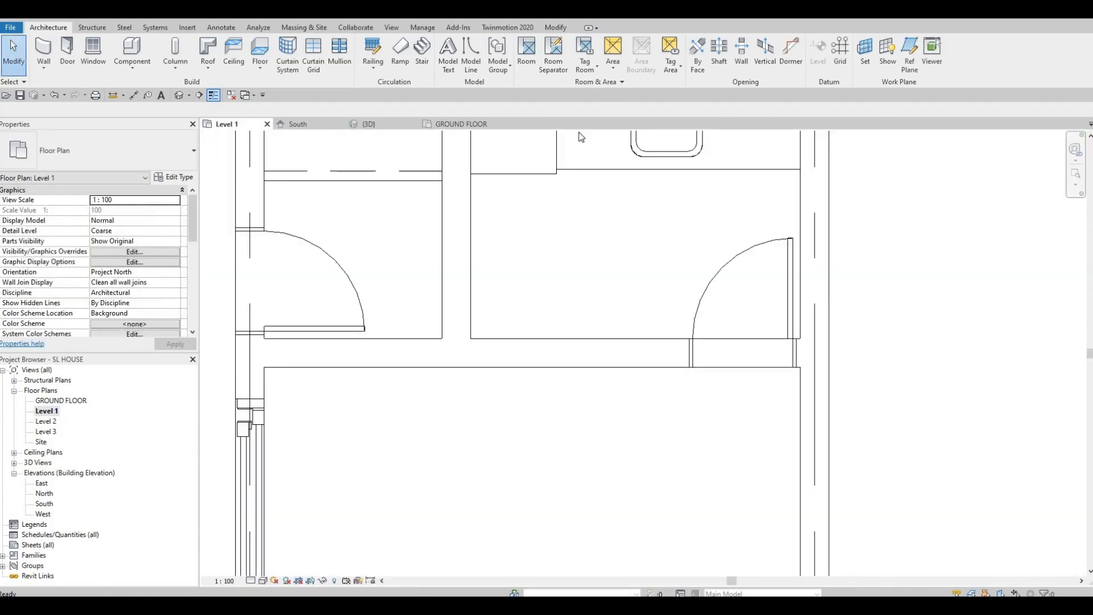
middle_click_drag(843, 549, 539, 166)
scroll(563, 164, "down", 3)
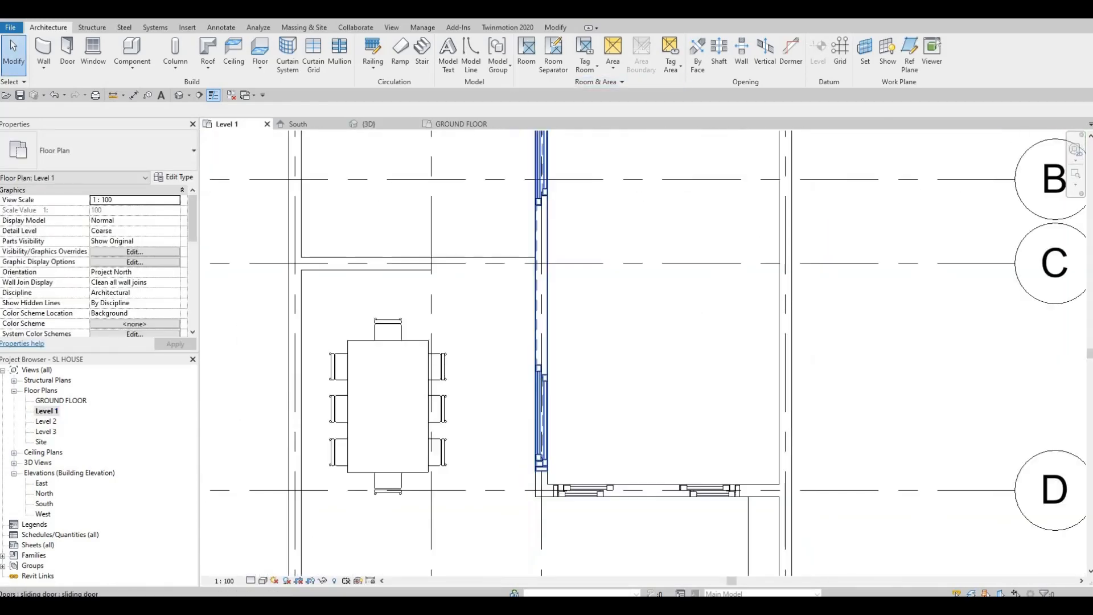
middle_click_drag(534, 473, 526, 317)
middle_click_drag(353, 512, 606, 227)
middle_click_drag(559, 530, 646, 139)
scroll(613, 219, "up", 5)
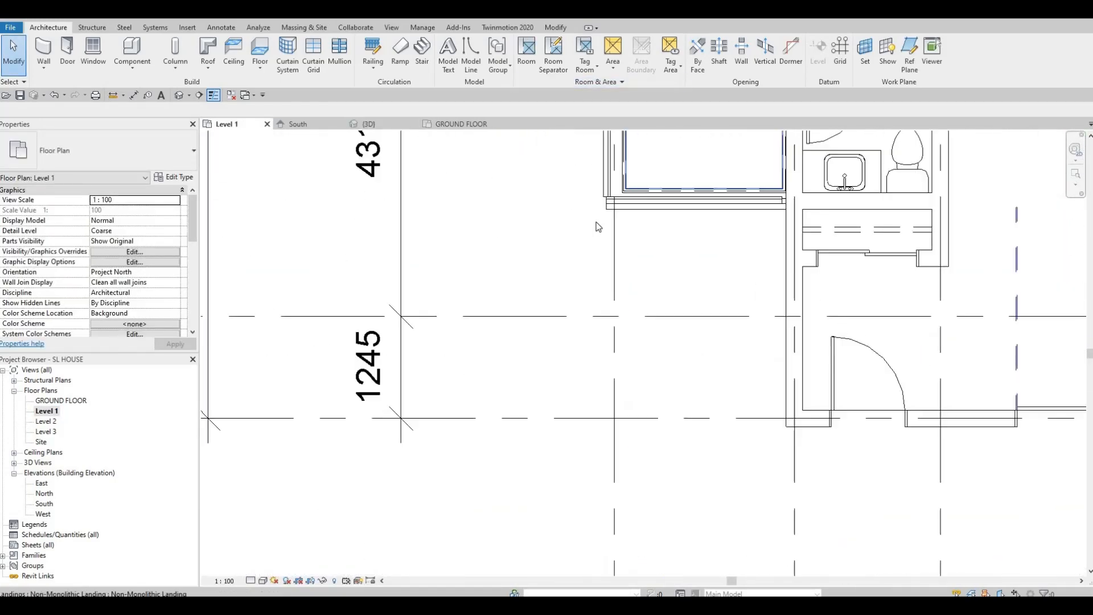
middle_click_drag(614, 221, 589, 364)
scroll(589, 364, "up", 3)
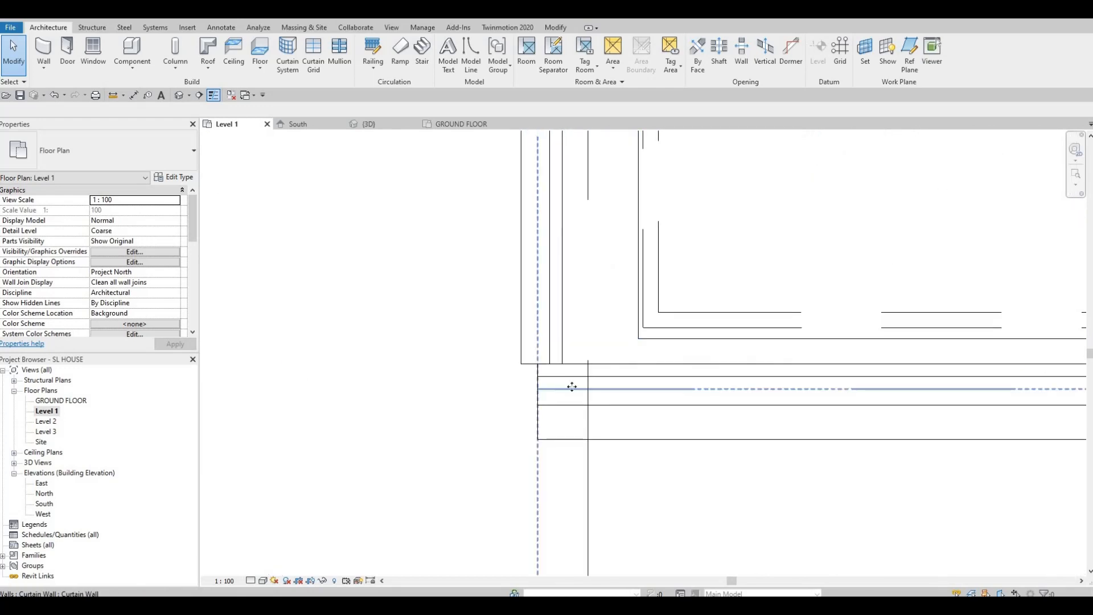
- Try to adjust the side curtain wall's end at the stair corner in the Level 1 plan, and undo it
left_click(523, 390)
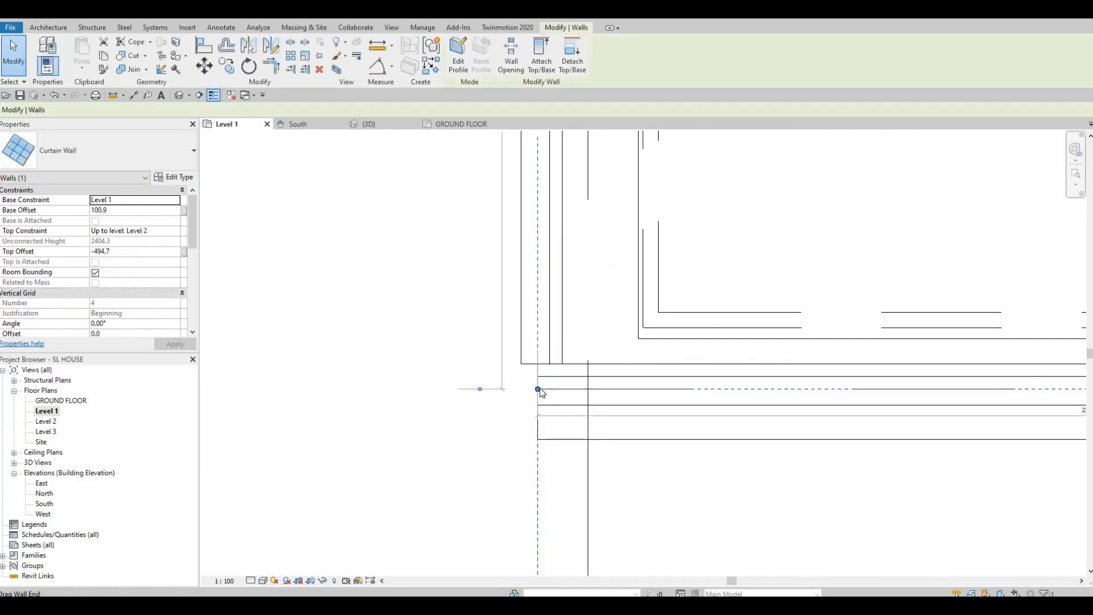
left_click_drag(539, 389, 575, 390)
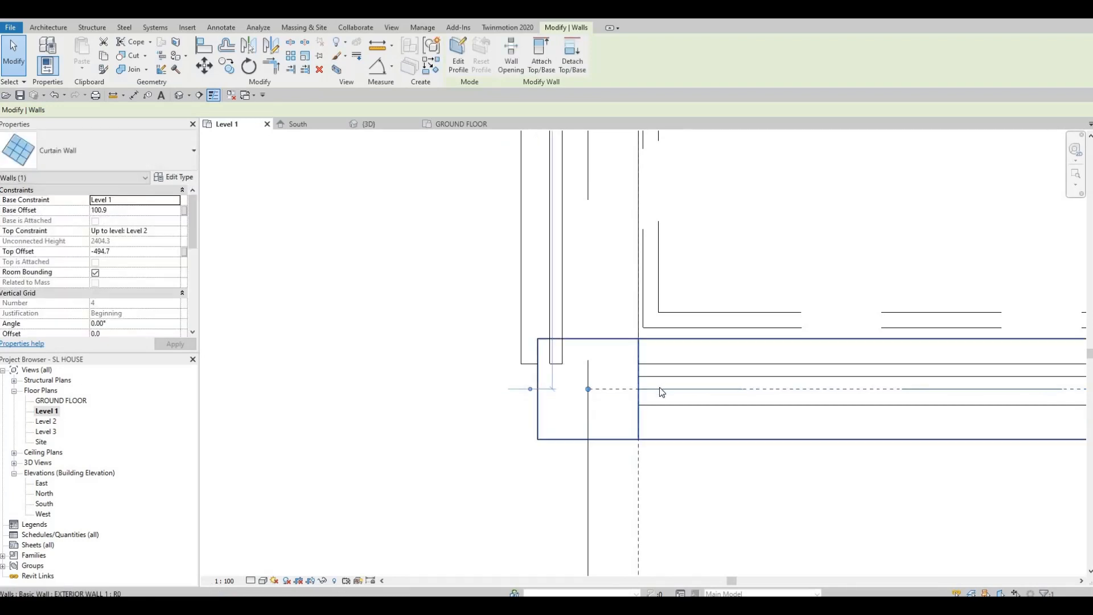
key("ctrl+z")
key("Escape")
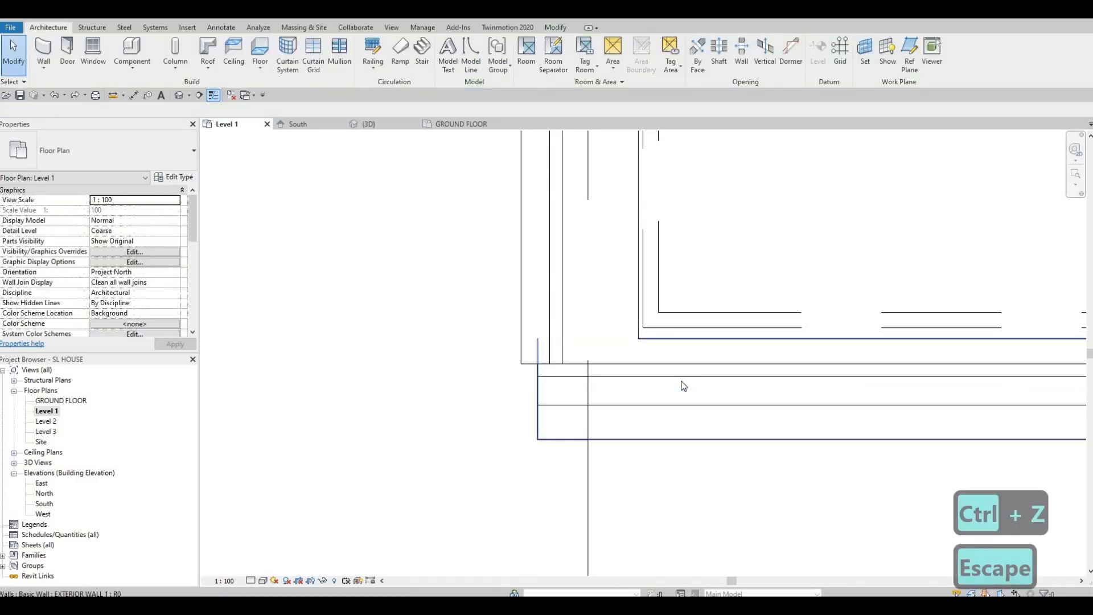
- Move the side curtain wall's corner end onto the vertical building grid line in the Level 1 plan
left_click(537, 391)
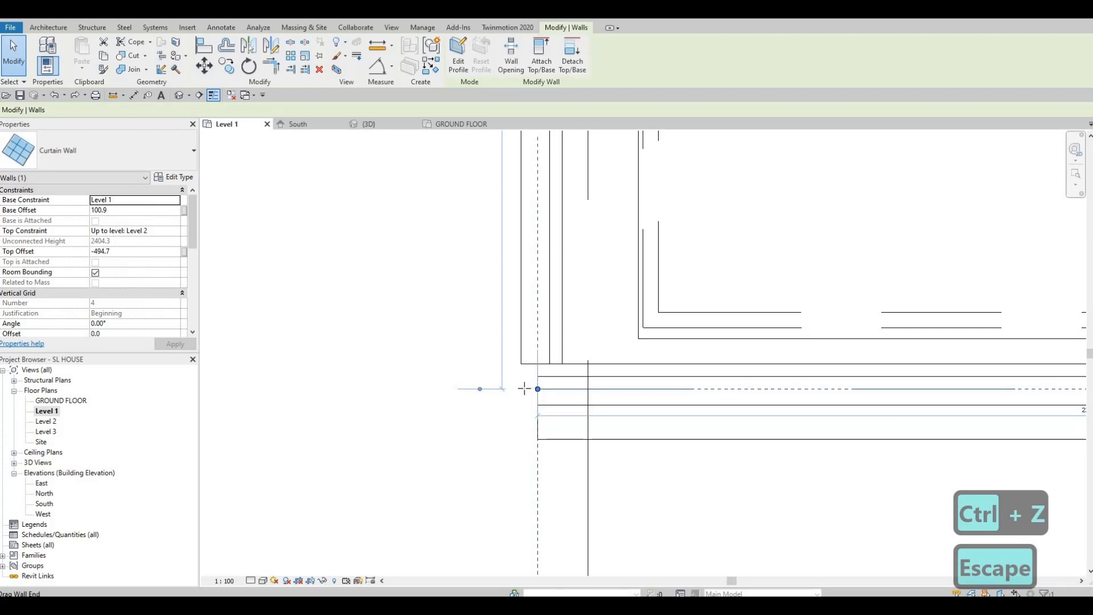
mouse_move(524, 388)
left_mouse_down()
mouse_move(585, 389)
mouse_move(516, 387)
left_mouse_up()
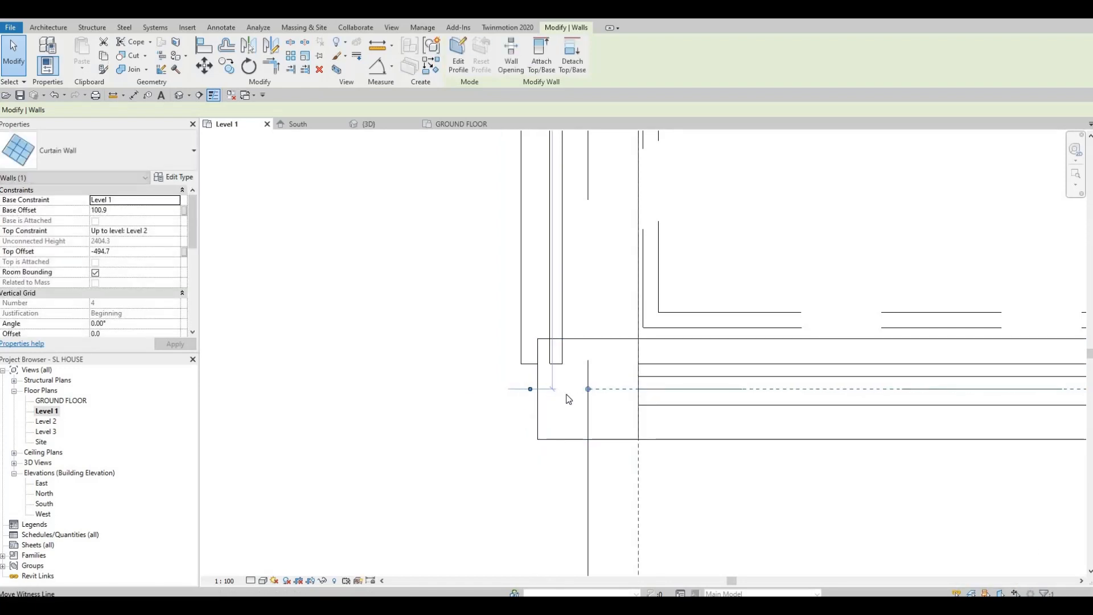
key("Escape")
key("Escape")
scroll(488, 354, "down", 2)
scroll(556, 366, "up", 3)
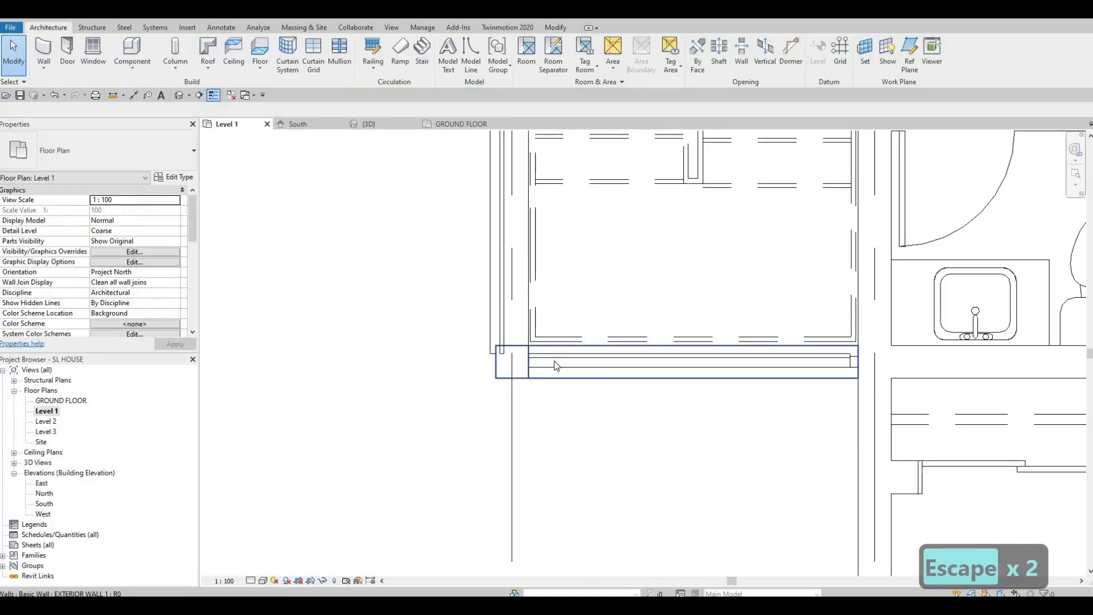
- Try to extend the side curtain wall's end outward past the stair corner, and undo the extension
left_click(513, 361)
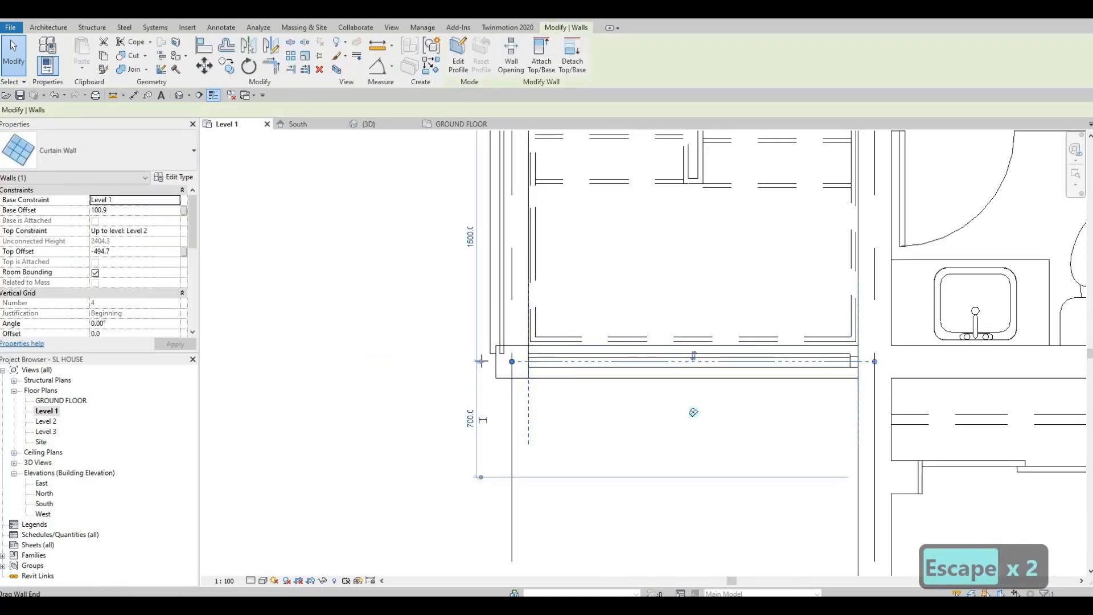
left_click_drag(481, 361, 470, 361)
scroll(484, 361, "up", 5)
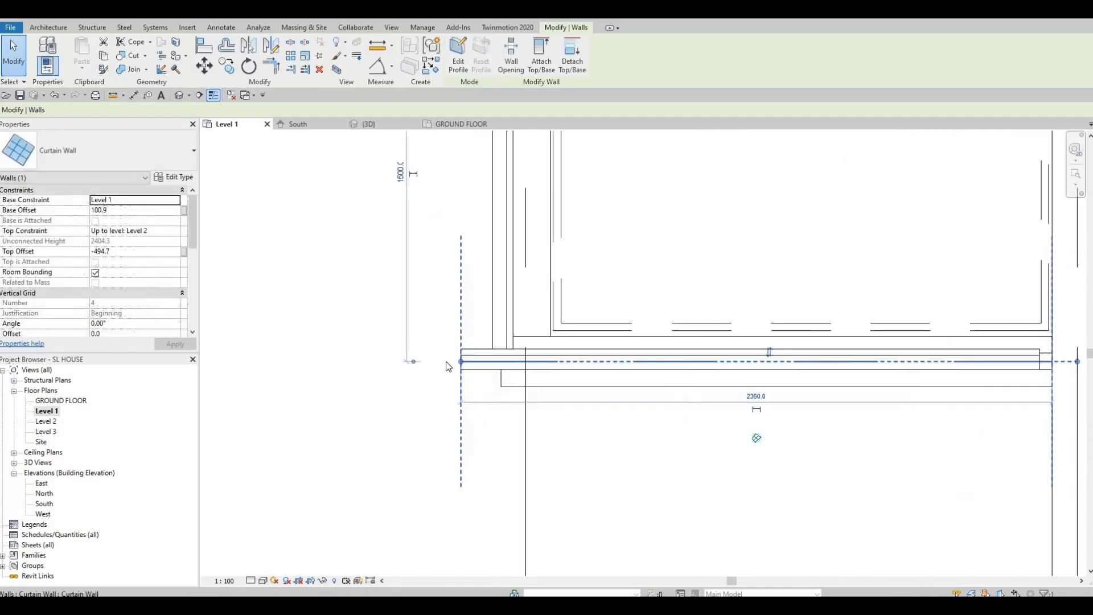
left_click_drag(442, 361, 400, 357)
scroll(497, 362, "up", 2)
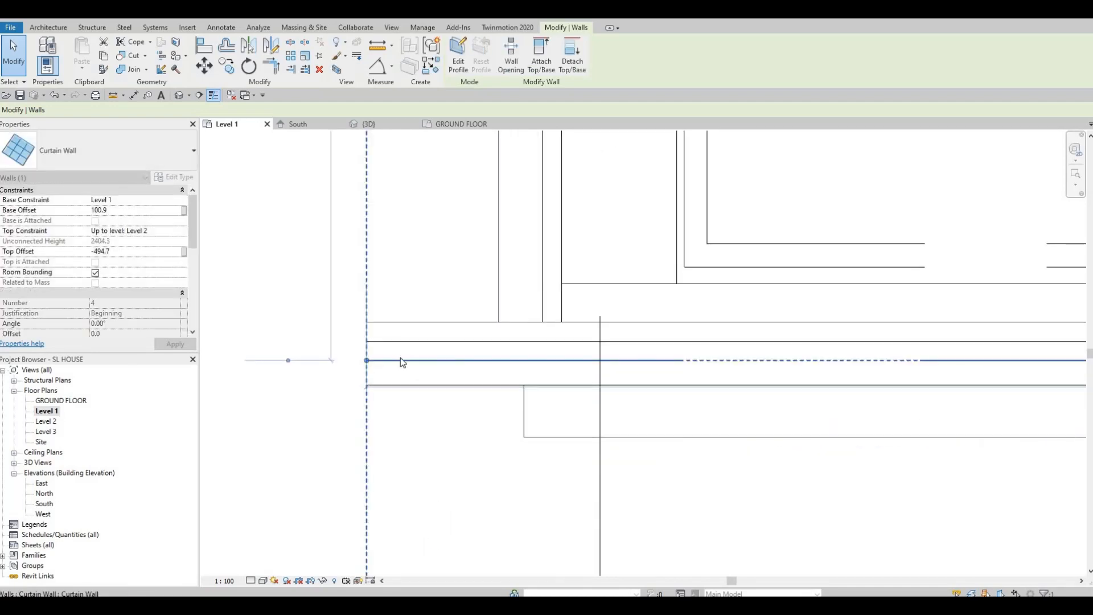
key("Escape")
key("Escape")
key("Escape")
key("ctrl+z")
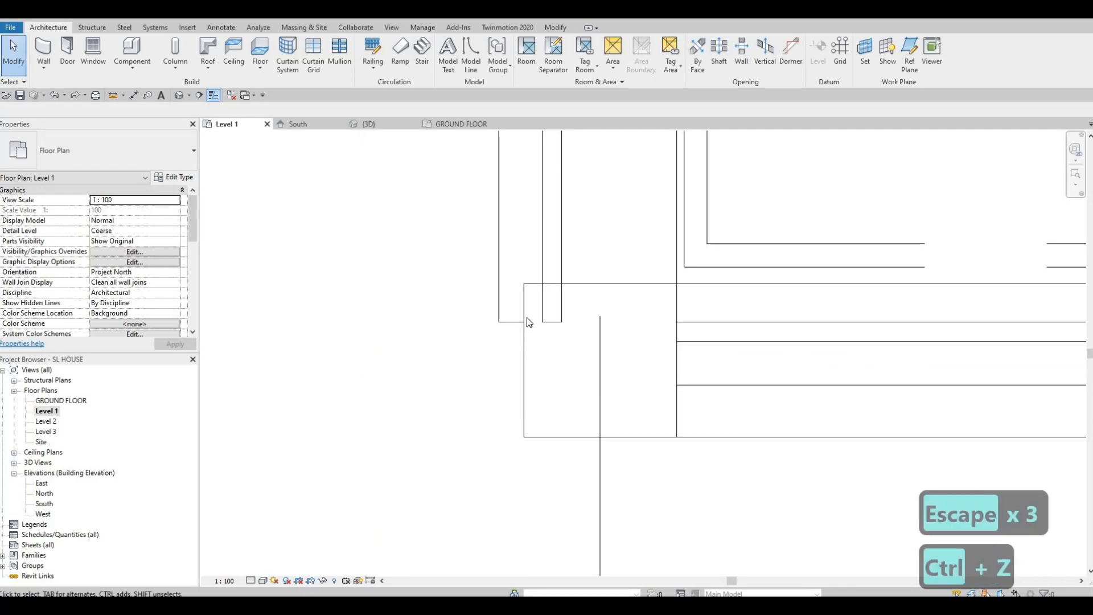
- Nudge the front curtain wall inward until its mullions' outer face is flush with the exterior wall's face, and return to the 3D view
key("Escape")
middle_click_drag(561, 243, 554, 305)
key("Escape")
left_click(553, 309)
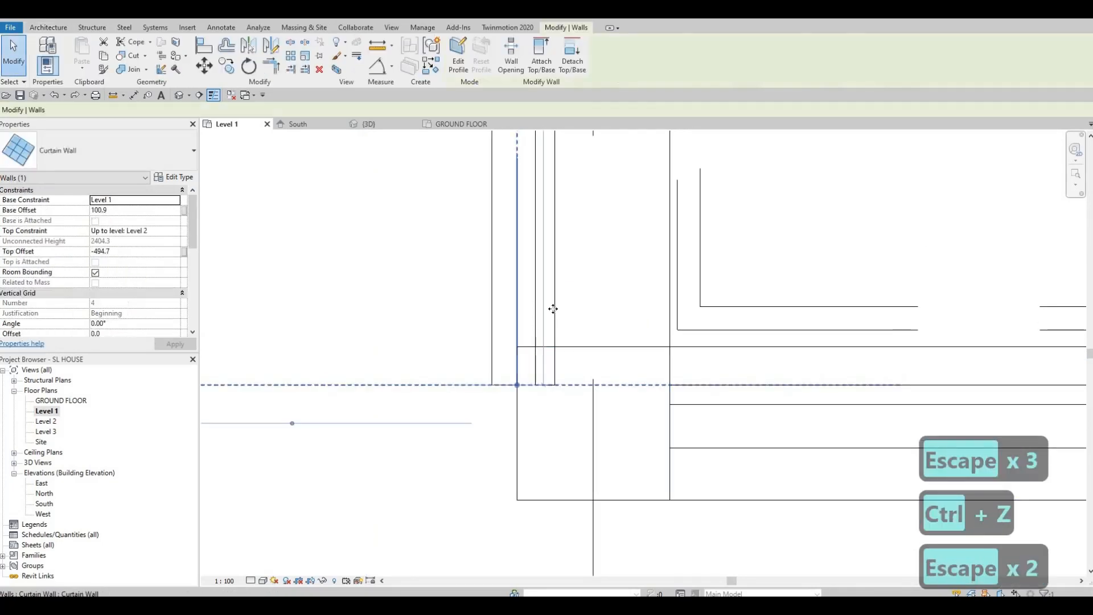
scroll(562, 275, "down", 3)
key("Escape")
left_click(542, 273)
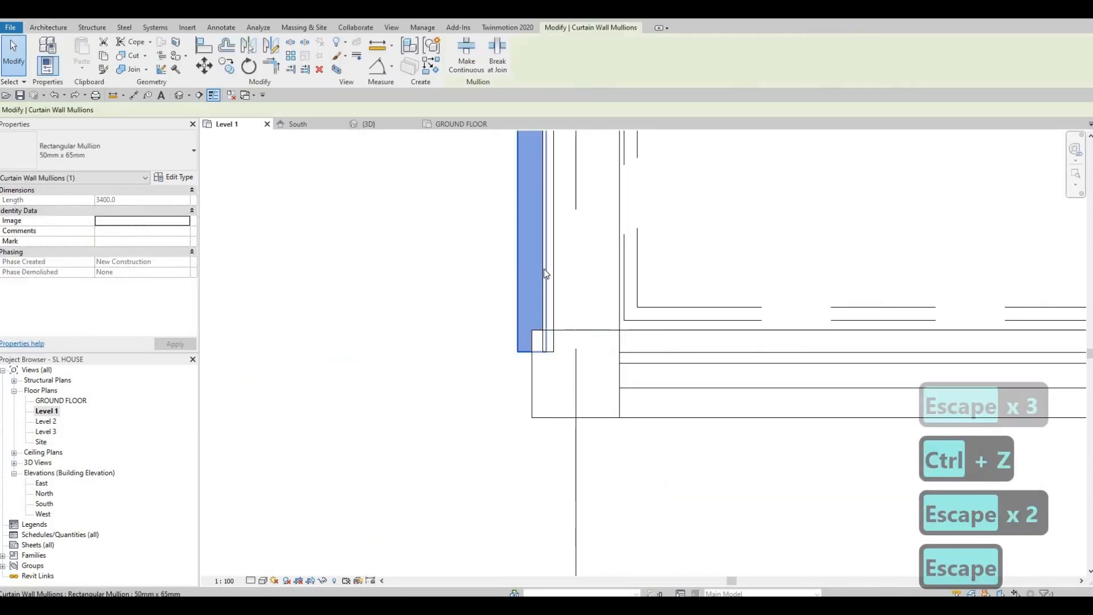
key("Escape")
left_click(544, 269)
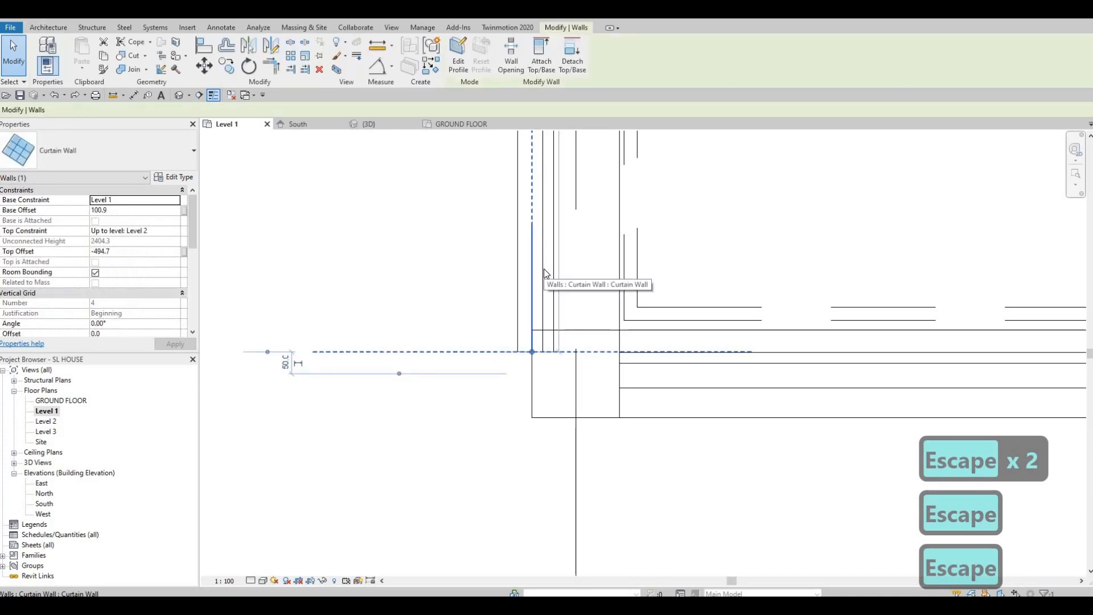
key("Right")
key("Right")
key("Right")
key("Right")
key("Right")
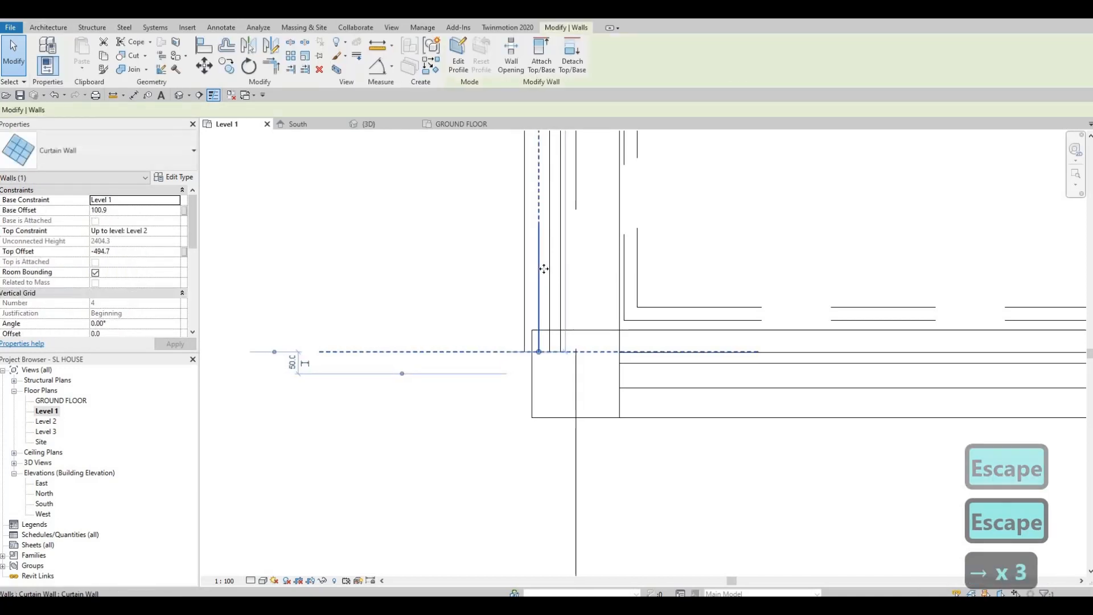
key("Right")
key("Right")
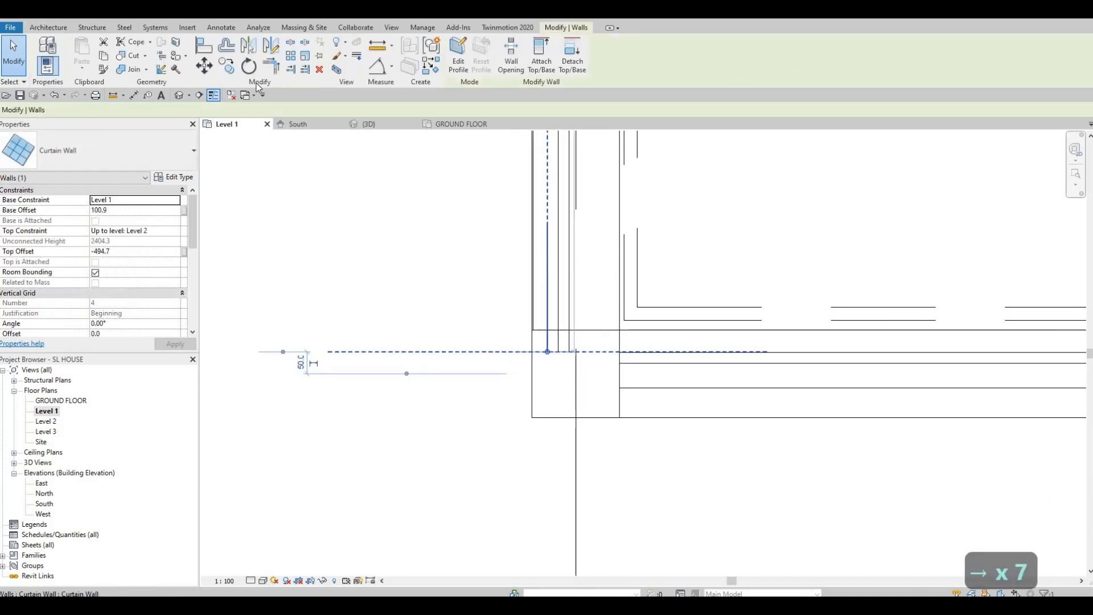
key("Escape")
left_click(370, 124)
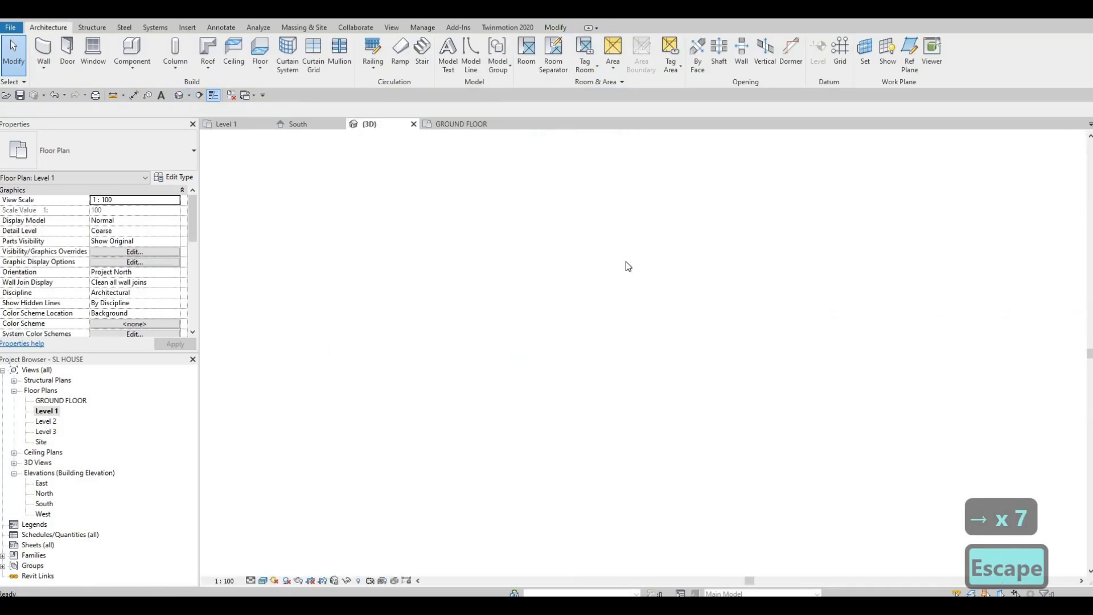
scroll(672, 276, "down", 3)
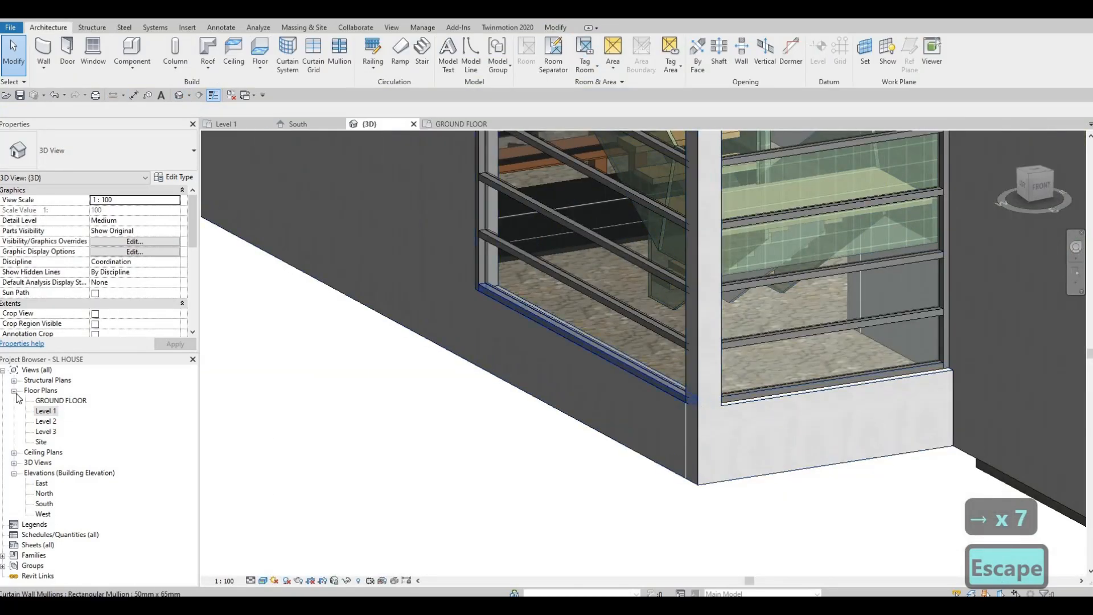
- Extend the front curtain wall's corner end to the side exterior wall's outer face in the Level 1 plan, and return to the 3D view
double_click(45, 412)
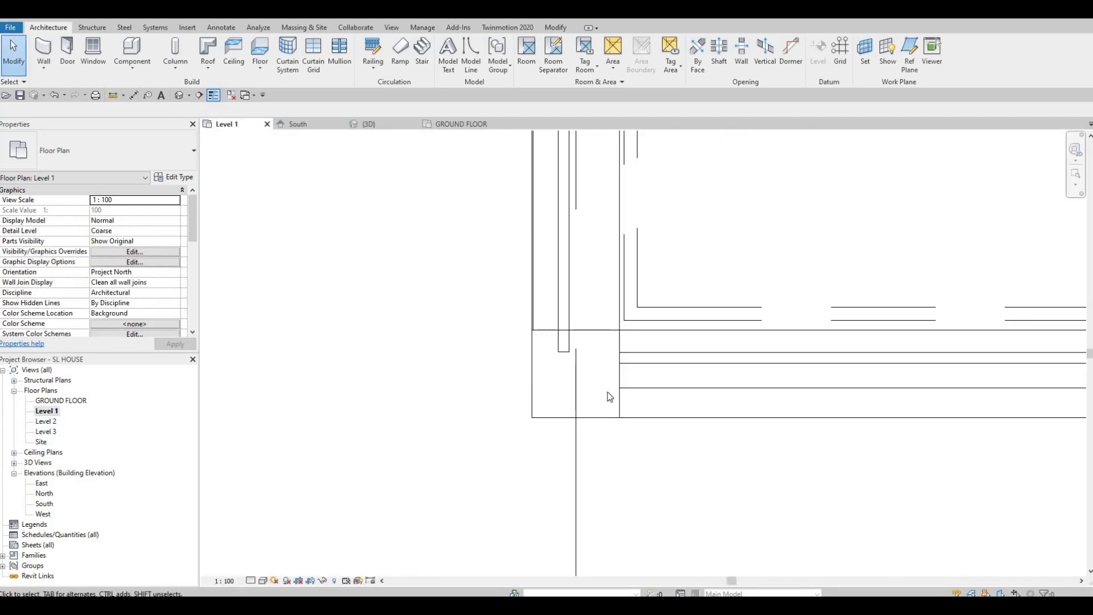
left_click(629, 387)
key("Escape")
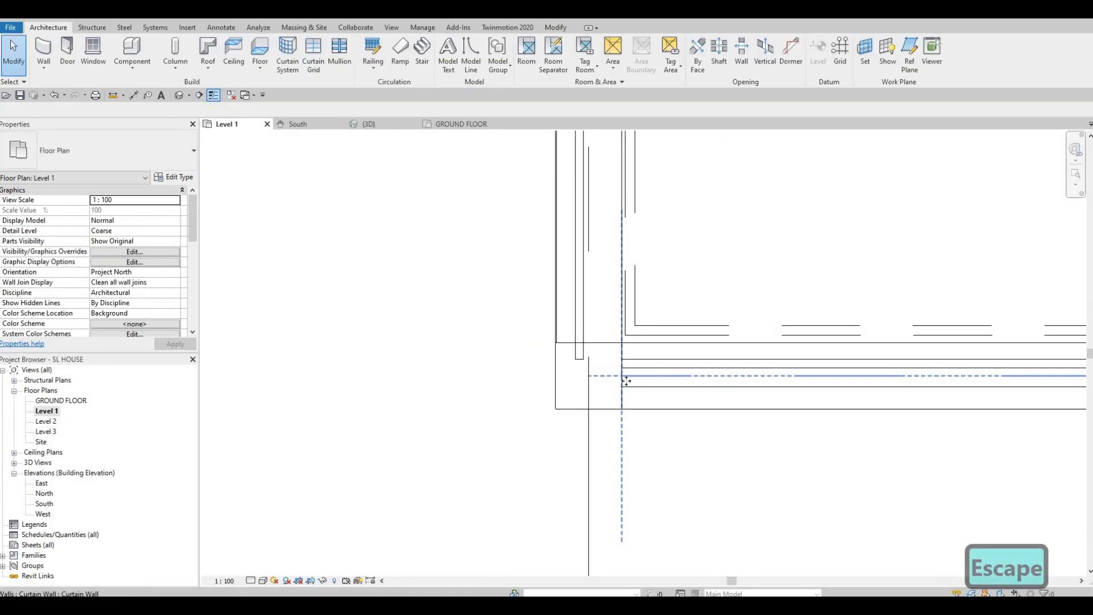
left_click(551, 376)
left_click_drag(588, 376, 555, 376)
key("Escape")
key("Escape")
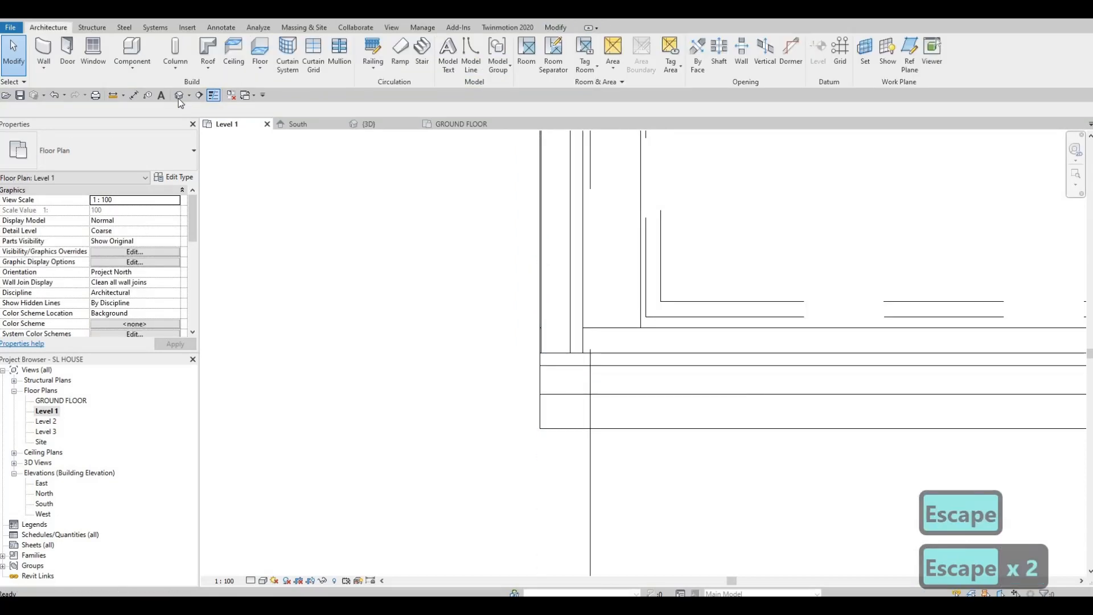
left_click(179, 95)
- Examine the glazed stair corner from several angles in 3D, checking the mullion joint and how the curtain walls sit in the exterior walls
middle_click_drag(551, 309, 599, 247, "shift")
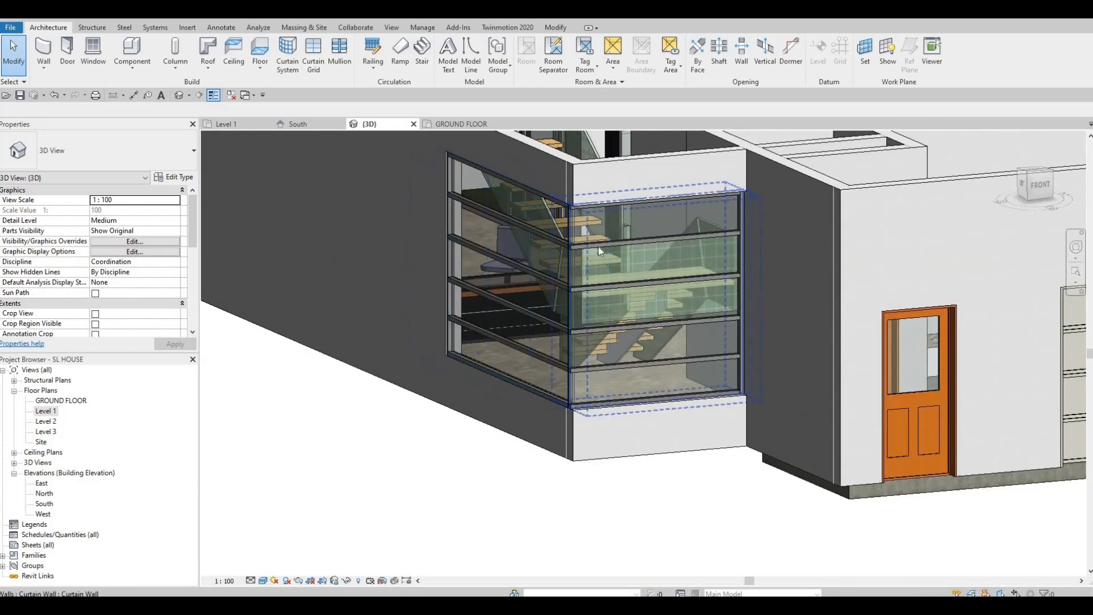
scroll(572, 278, "up", 8)
scroll(572, 278, "down", 6)
key("Escape")
key("Escape")
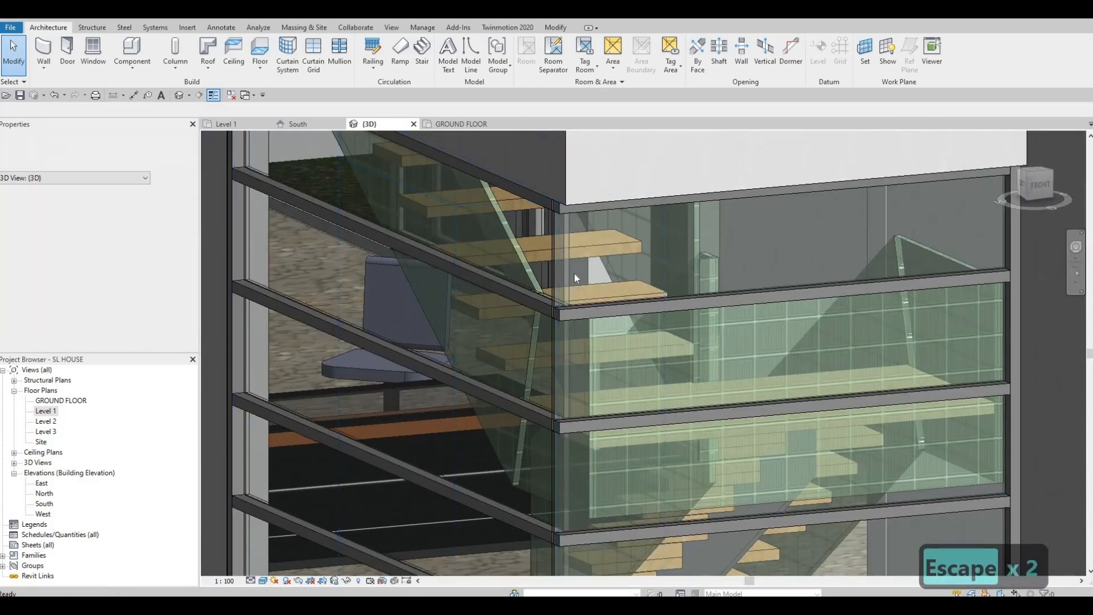
key("Escape")
scroll(385, 249, "down", 6)
key("Escape")
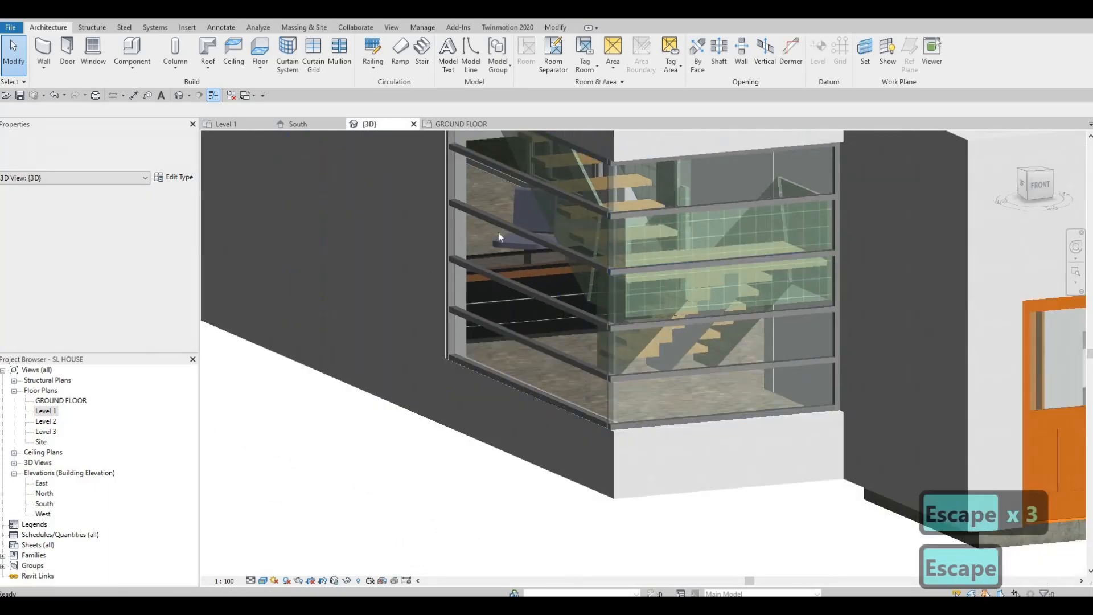
key("Escape")
scroll(632, 346, "up", 3)
middle_click_drag(632, 346, 598, 272, "shift")
scroll(569, 245, "down", 4)
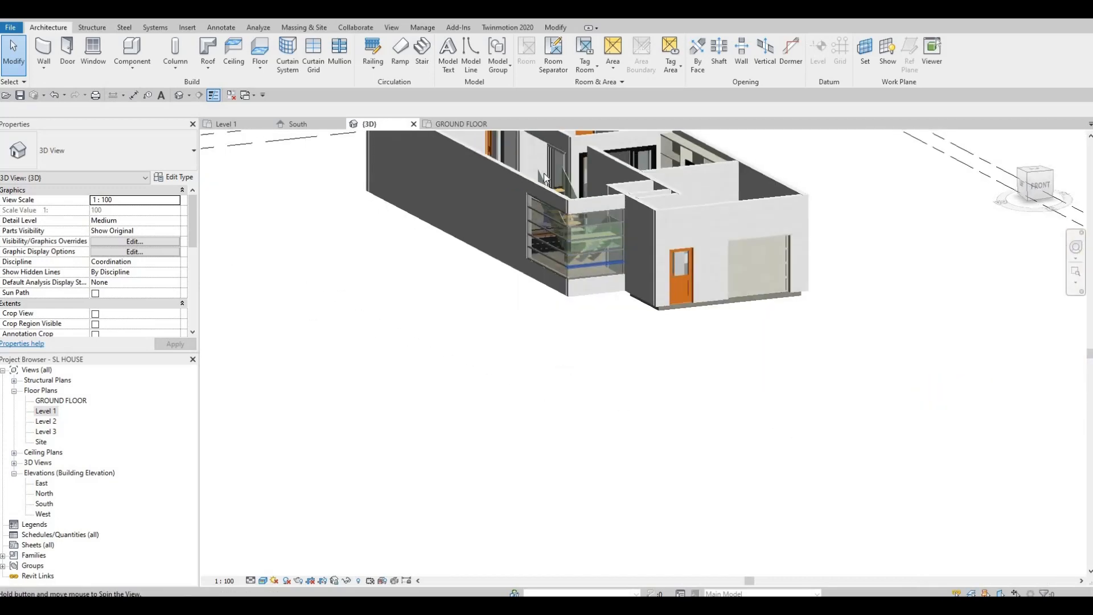
middle_click_drag(545, 177, 586, 242, "shift")
scroll(563, 190, "up", 2)
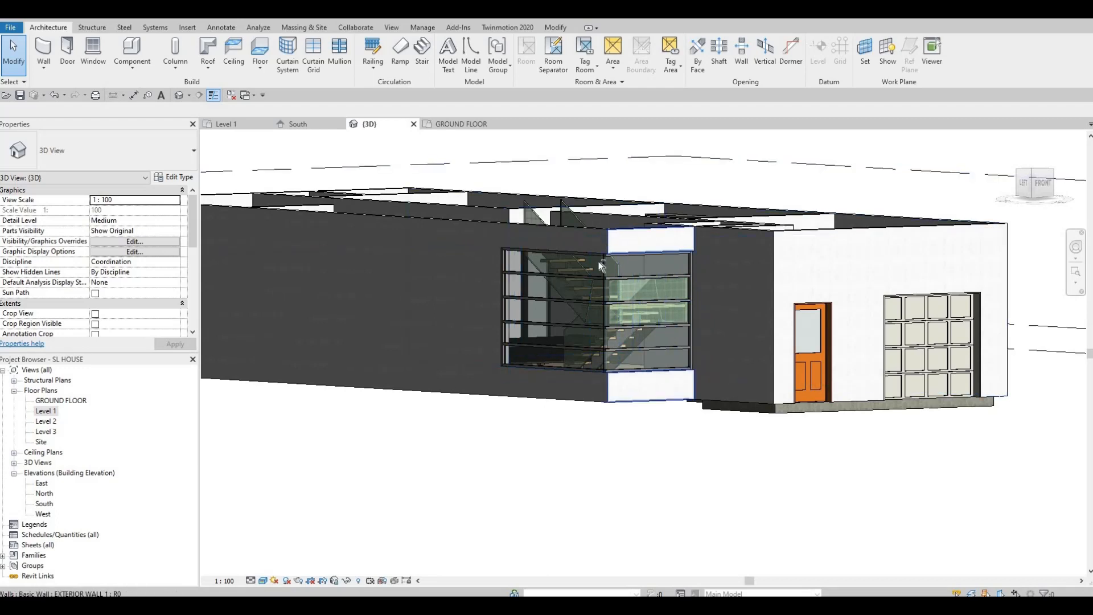
middle_click_drag(607, 292, 634, 300, "shift")
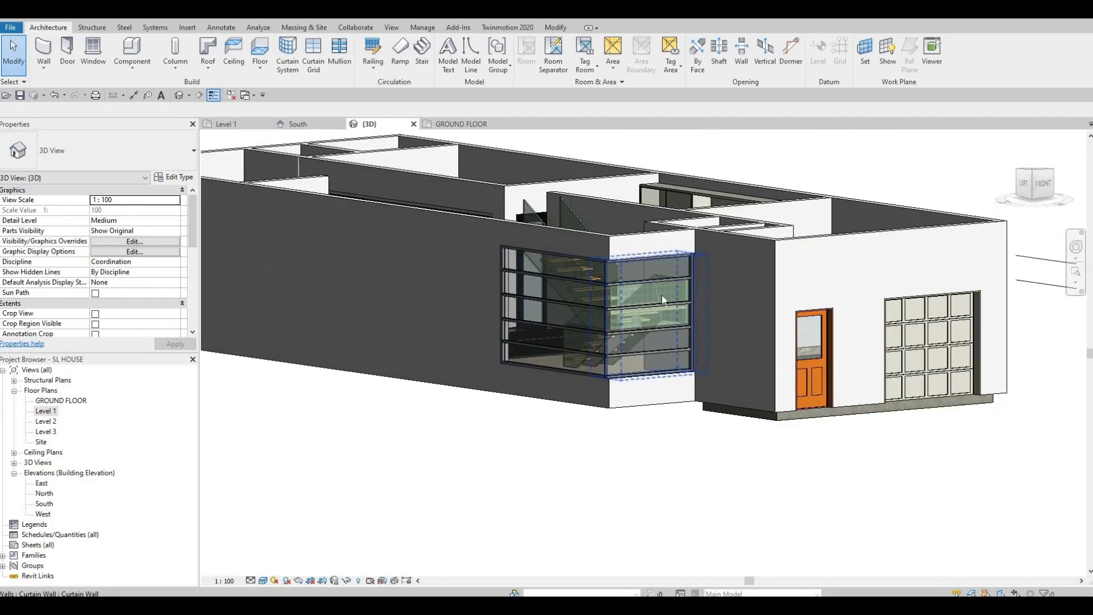
middle_click_drag(647, 364, 682, 312, "shift")
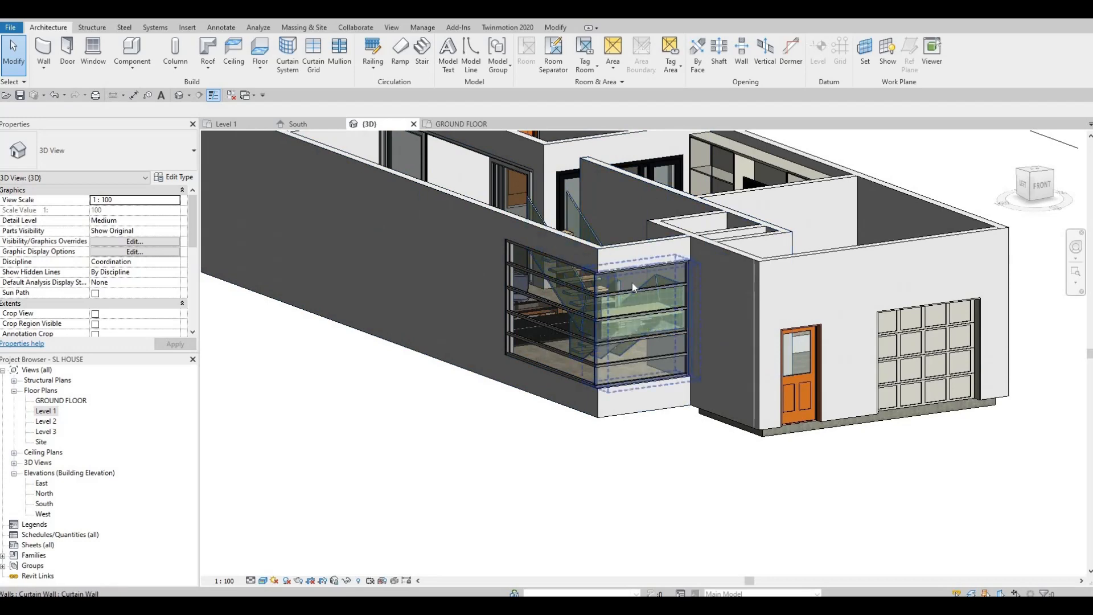
- Shorten the front curtain wall in the Level 1 plan by pulling its far end away from the adjoining bathroom-side wall
double_click(68, 408)
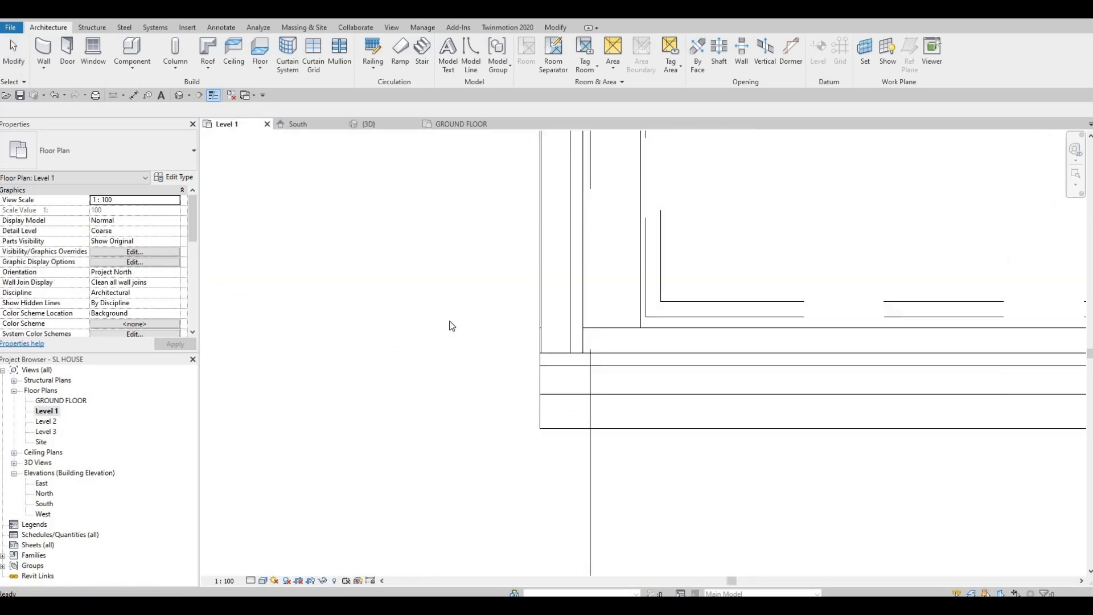
middle_click_drag(705, 315, 681, 325)
scroll(681, 324, "down", 6)
scroll(685, 334, "up", 4)
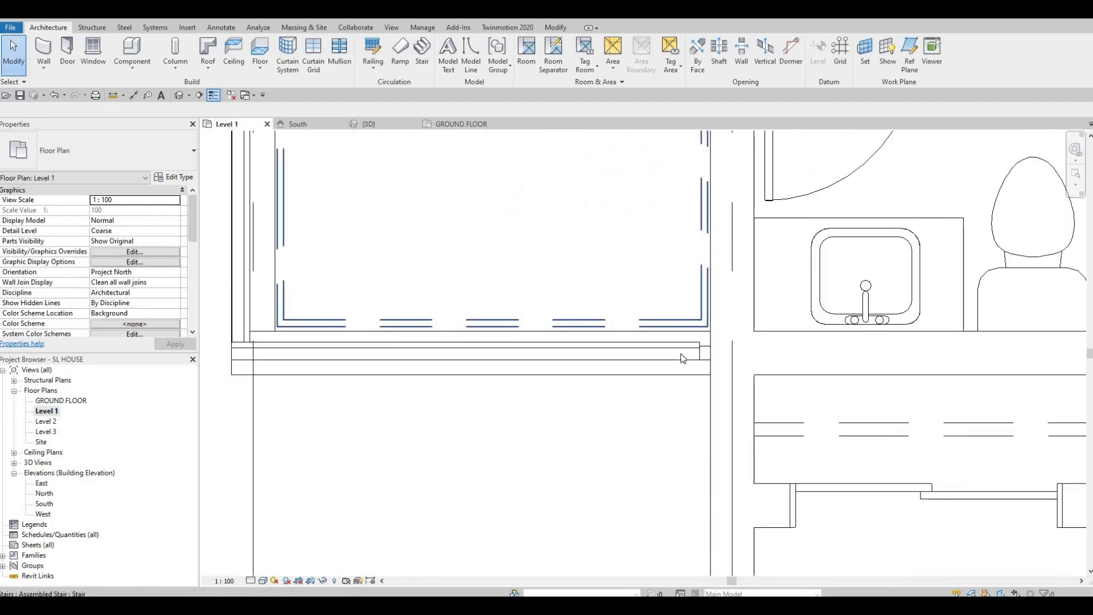
left_click(697, 353)
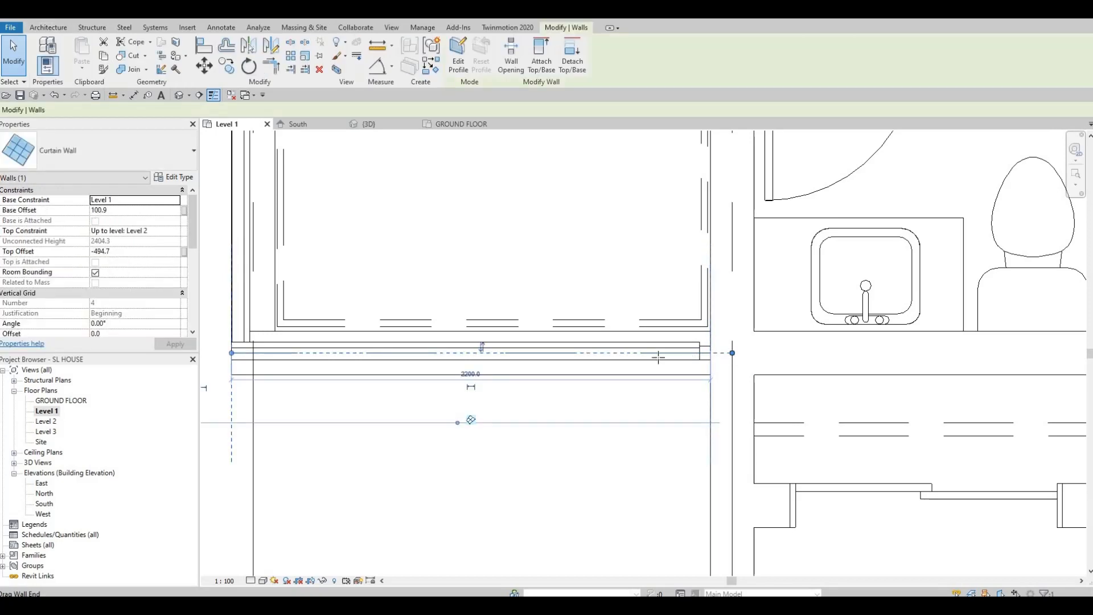
left_click_drag(657, 357, 656, 361)
key("Escape")
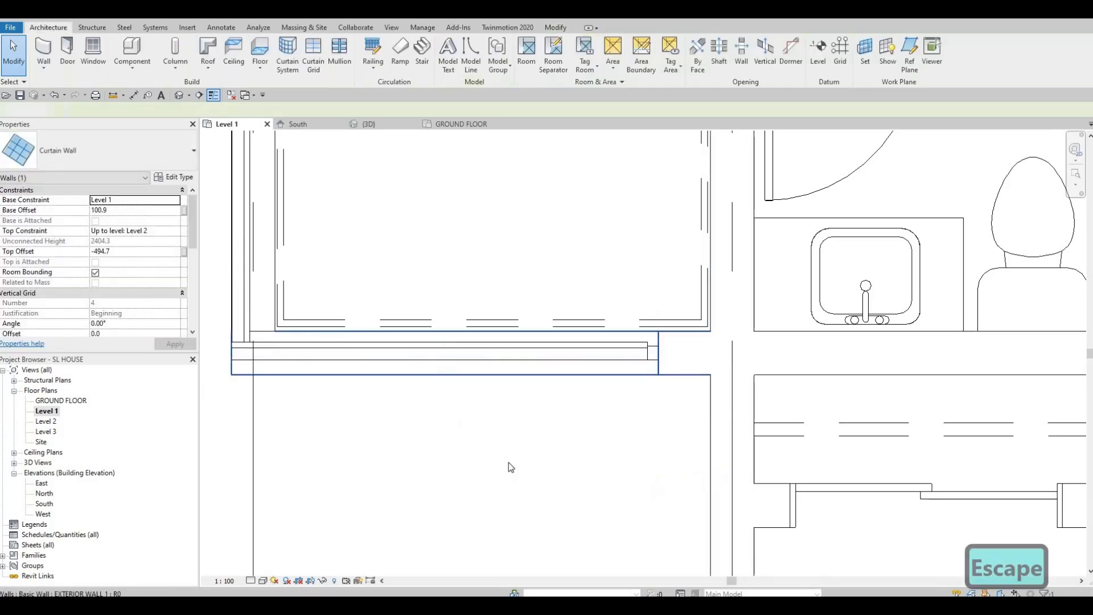
key("Escape")
- Shorten the side curtain wall by pulling its end away from the corner back to near the stair's start, and return to the 3D view
scroll(510, 462, "down", 6)
middle_click_drag(479, 327, 477, 368)
scroll(430, 253, "up", 4)
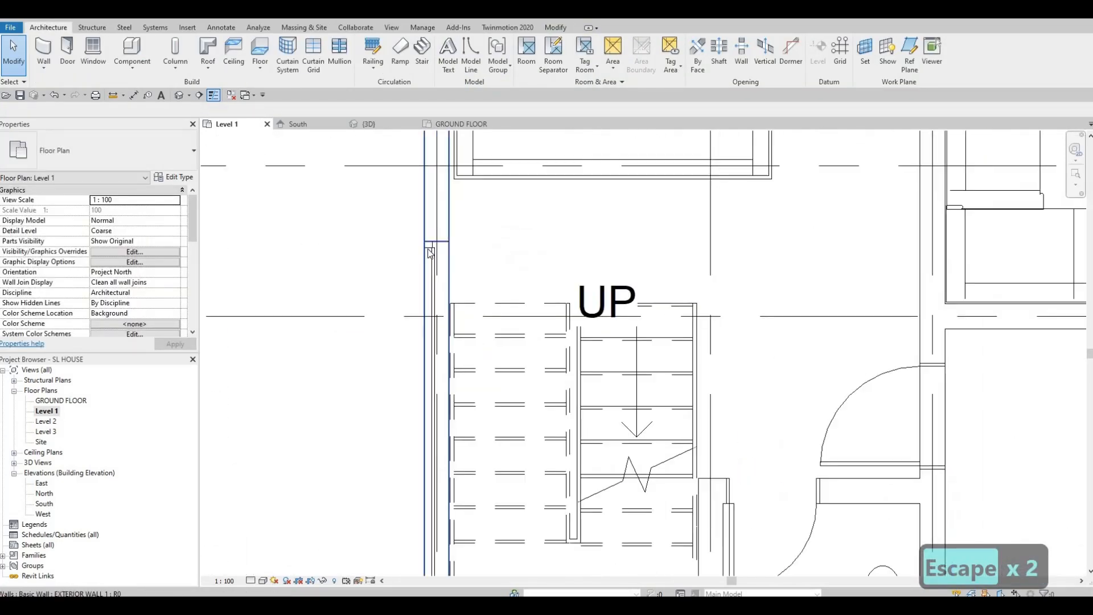
left_click(429, 246)
left_click_drag(435, 278, 432, 297)
key("Escape")
key("Escape")
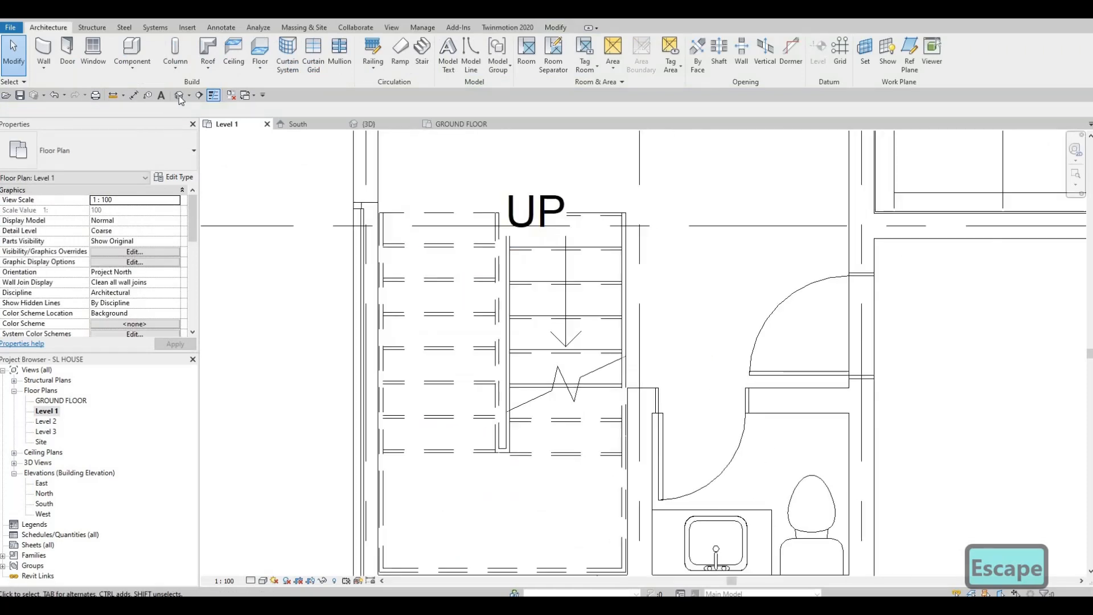
left_click(179, 94)
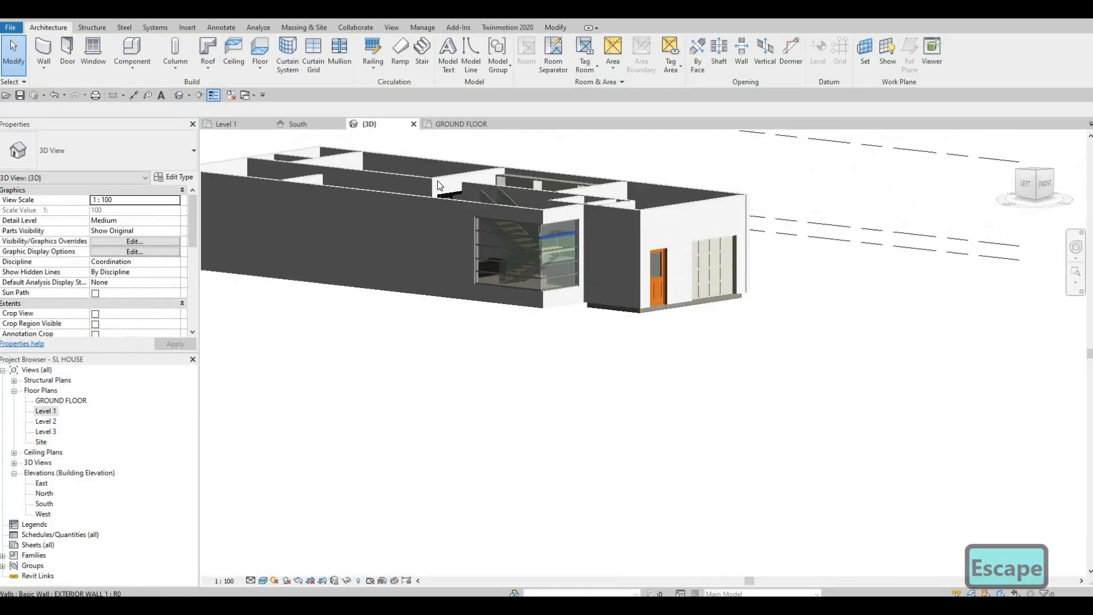
- Examine the shortened corner glazing and the whole house from the front and from above in 3D
middle_click_drag(552, 242, 444, 311, "shift")
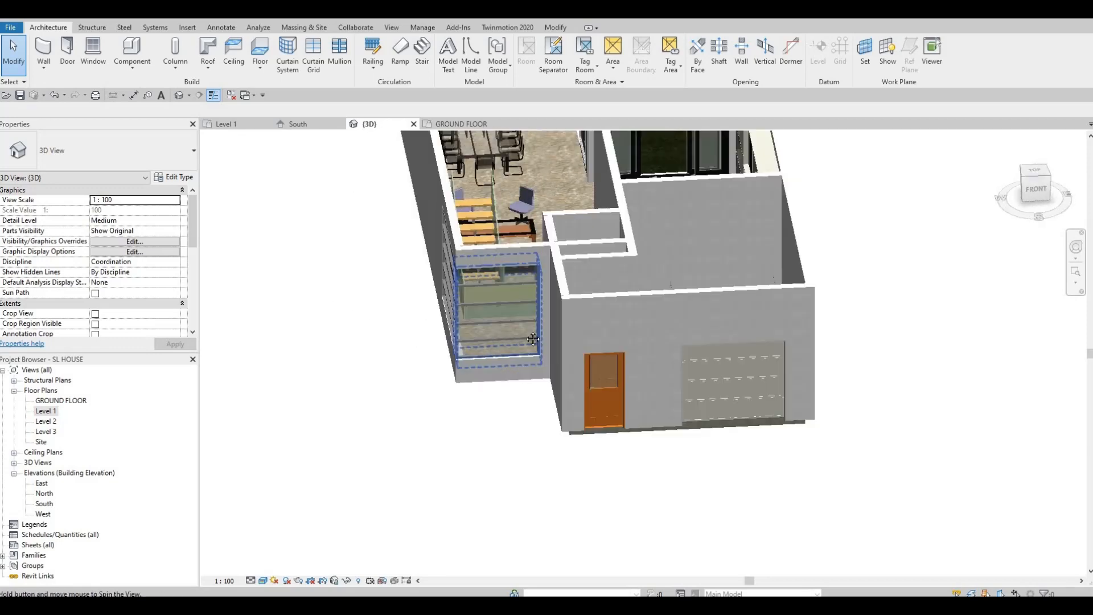
scroll(444, 311, "down", 3)
middle_click_drag(520, 367, 519, 400)
middle_click_drag(563, 327, 508, 333, "shift")
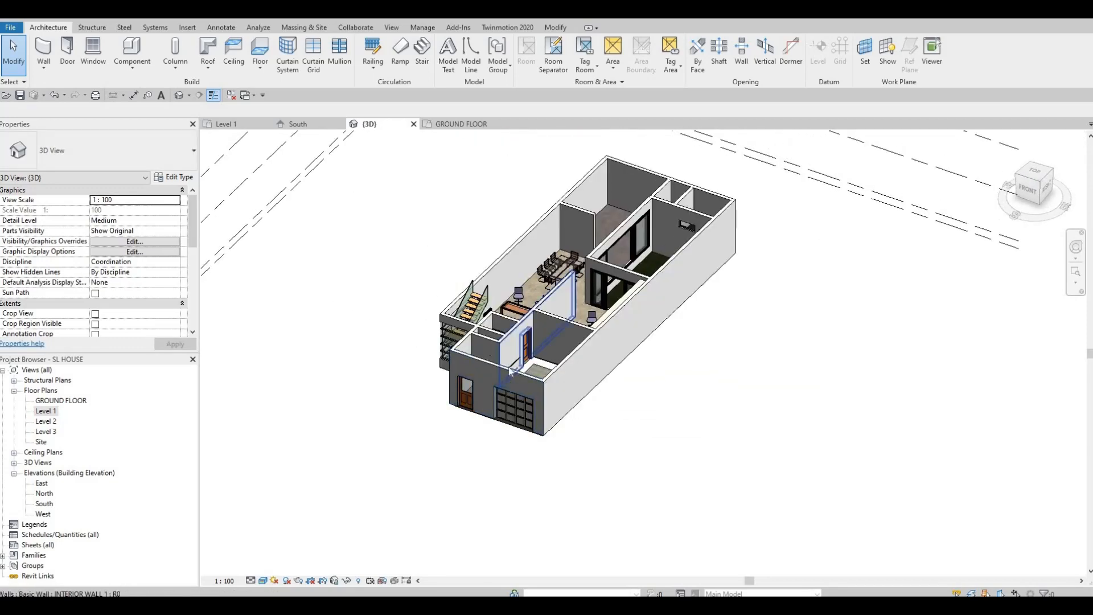
scroll(572, 327, "up", 1)
middle_click_drag(658, 366, 653, 388)
key("Escape")
middle_click_drag(722, 406, 706, 405, "shift")
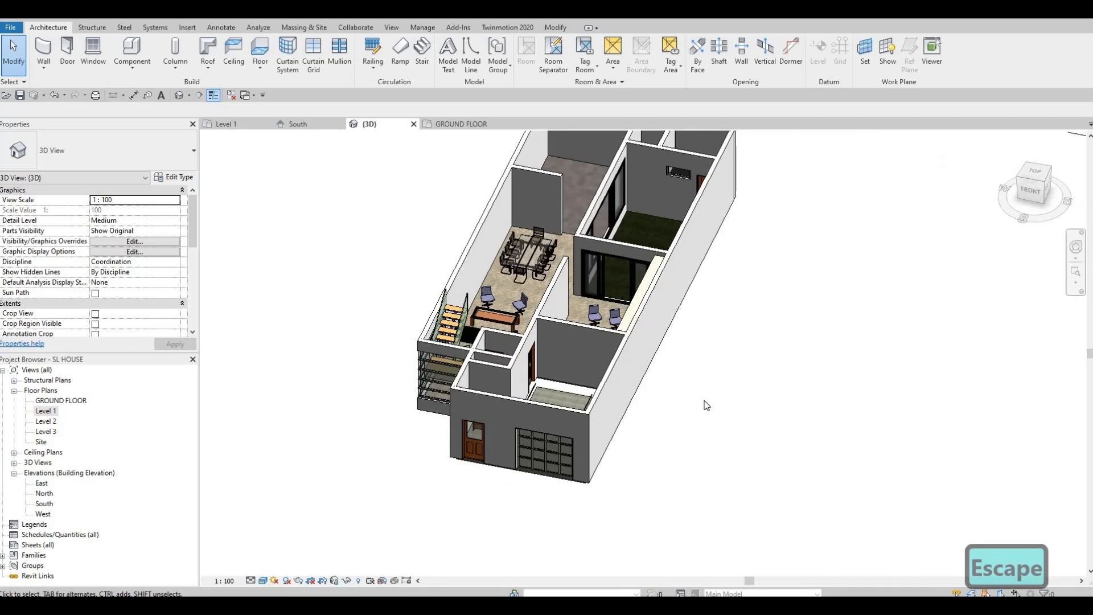